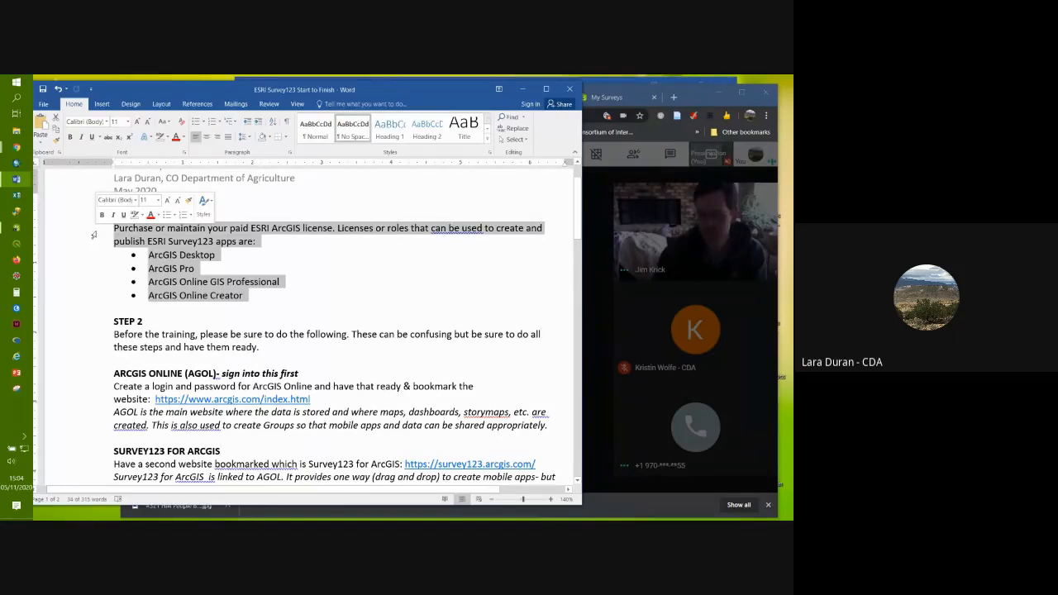
Step: Clear the Step 1 highlight and widen the Word notes window
{"action": "left_click", "coordinate": [267, 292]}
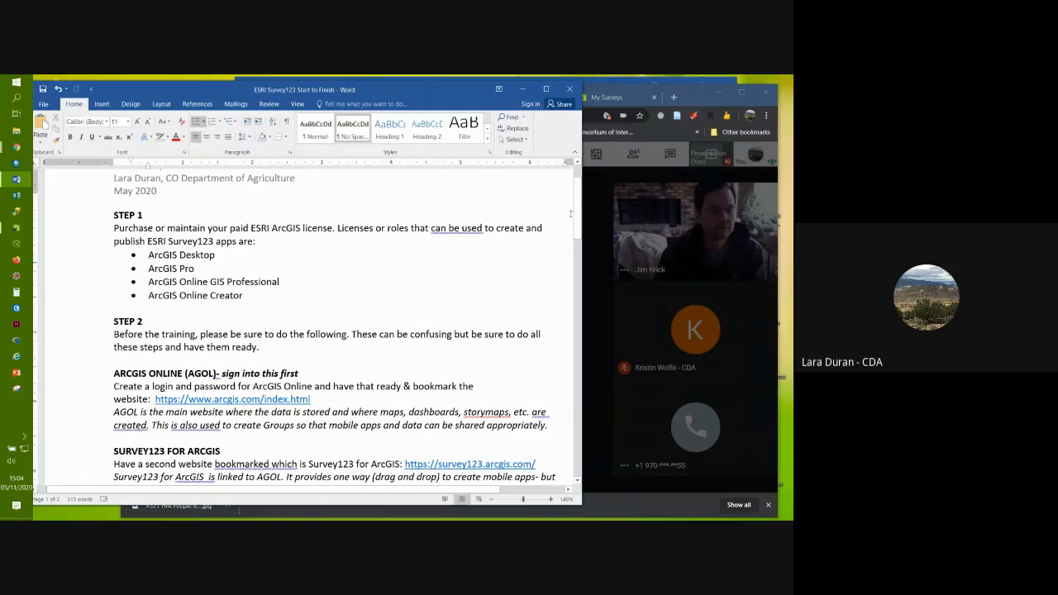
{"action": "left_click_drag", "start_coordinate": [578, 201], "coordinate": [576, 232]}
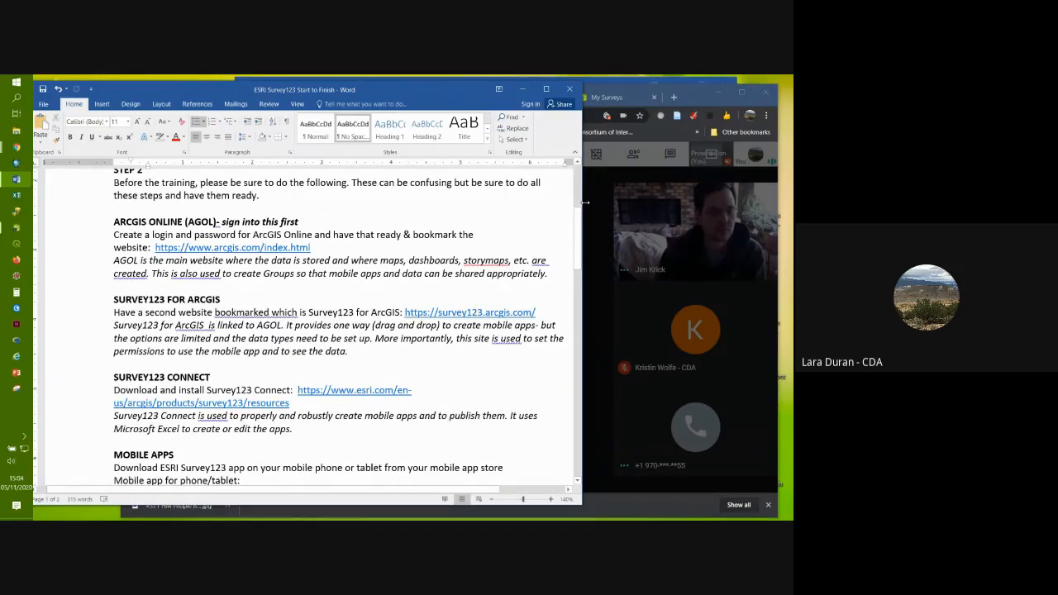
{"action": "left_click_drag", "start_coordinate": [584, 202], "coordinate": [614, 196]}
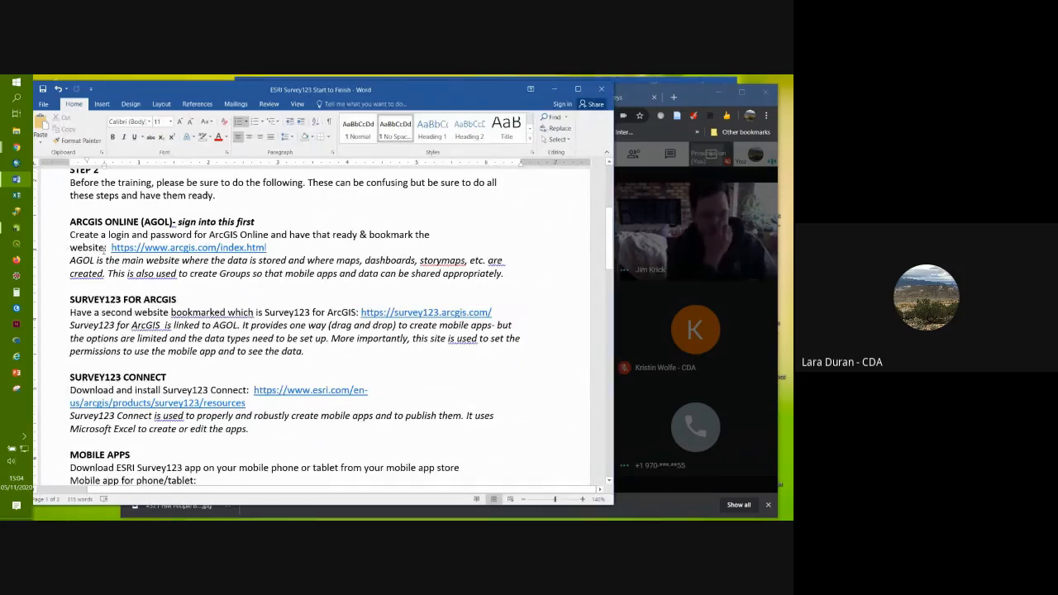
Step: Mark the ARCGIS ONLINE (AGOL) section for viewers, then bring the browser window forward
{"action": "left_click_drag", "start_coordinate": [69, 221], "coordinate": [556, 282]}
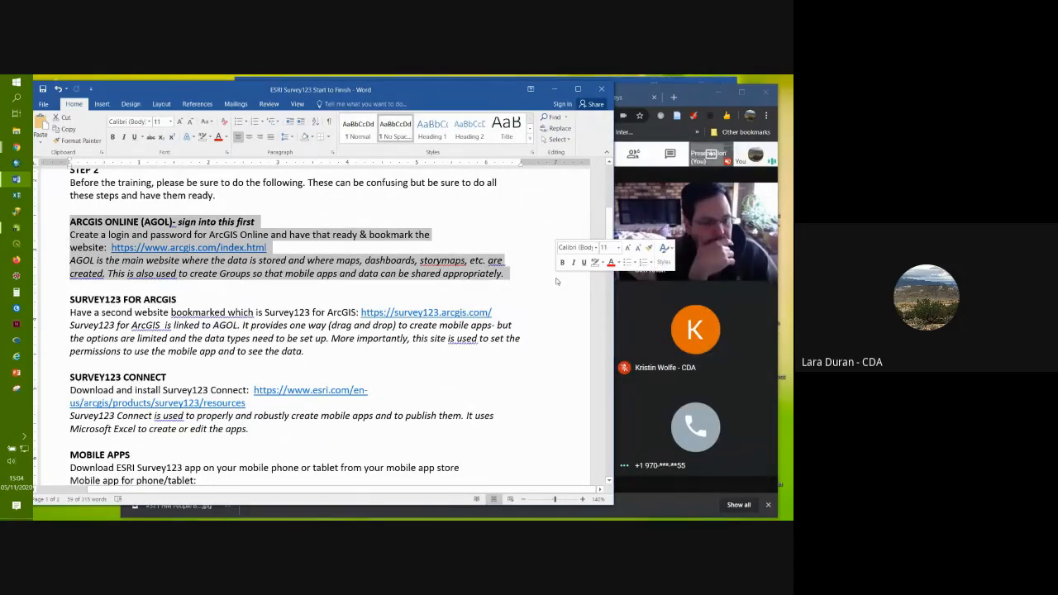
{"action": "left_click", "coordinate": [248, 295]}
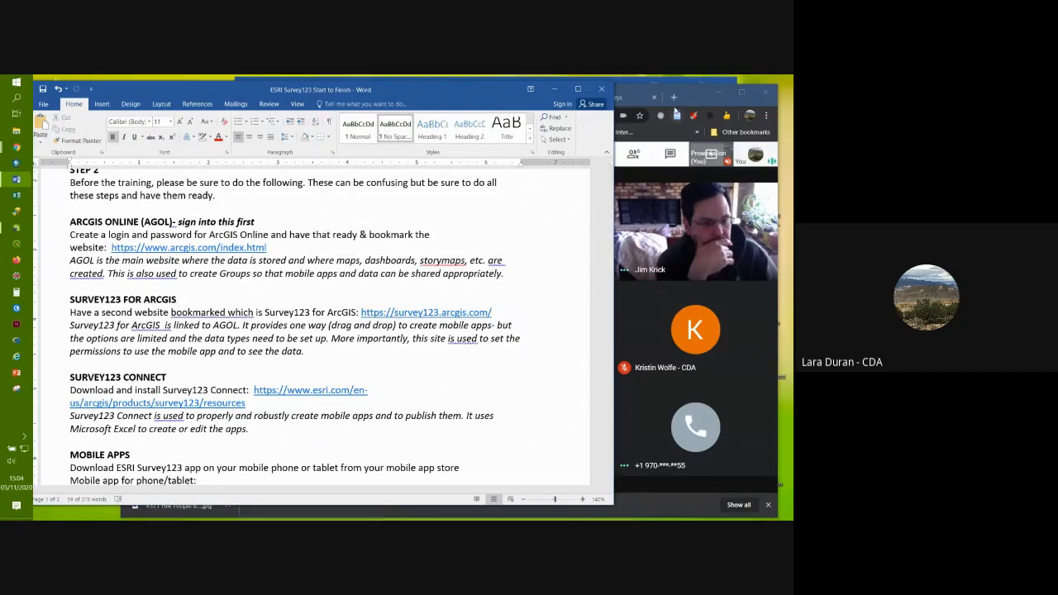
{"action": "left_click", "coordinate": [693, 101]}
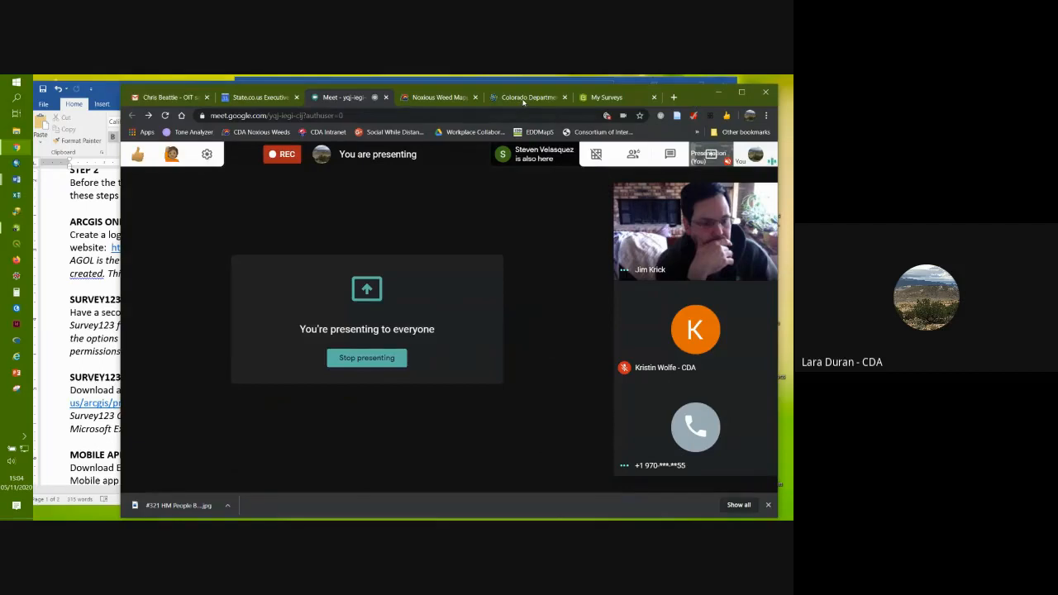
Step: Show the ArcGIS Online organization home page and the My Content list of 59 items, then return to Word
{"action": "left_click", "coordinate": [519, 99]}
{"action": "left_click", "coordinate": [163, 160]}
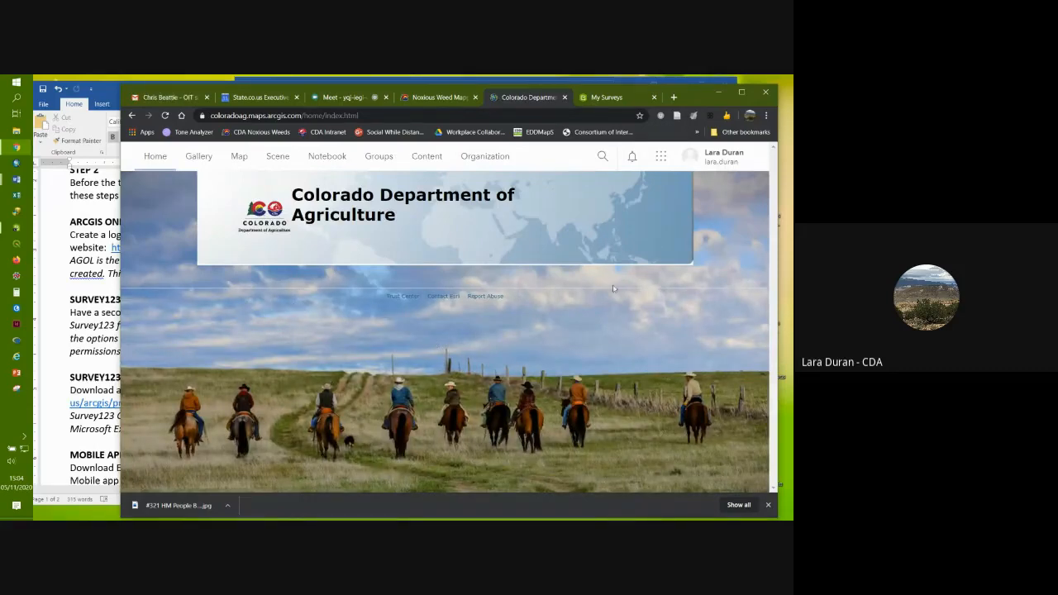
{"action": "left_click", "coordinate": [428, 159]}
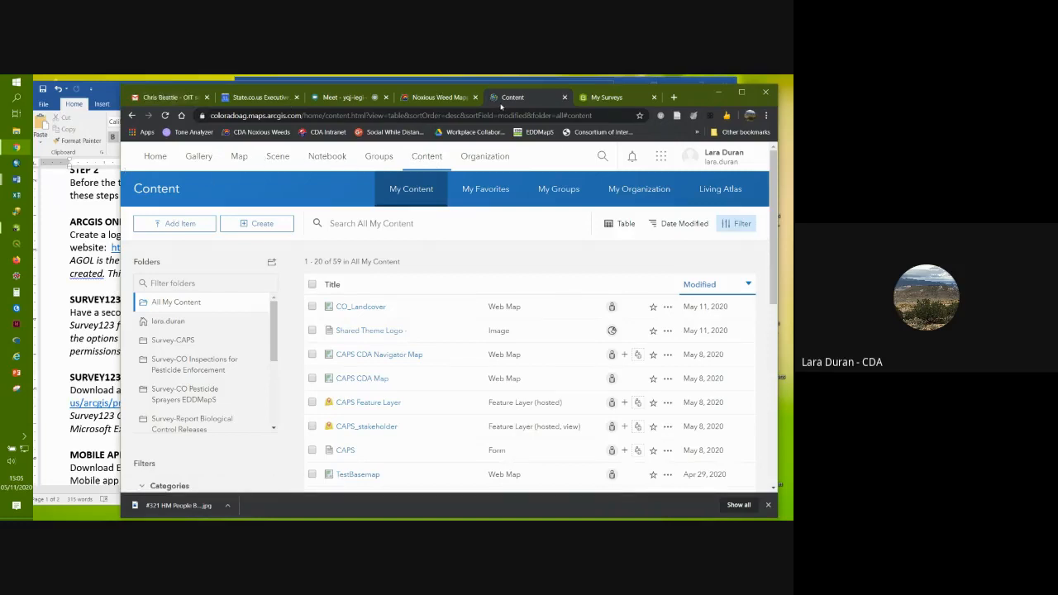
{"action": "left_click", "coordinate": [69, 207]}
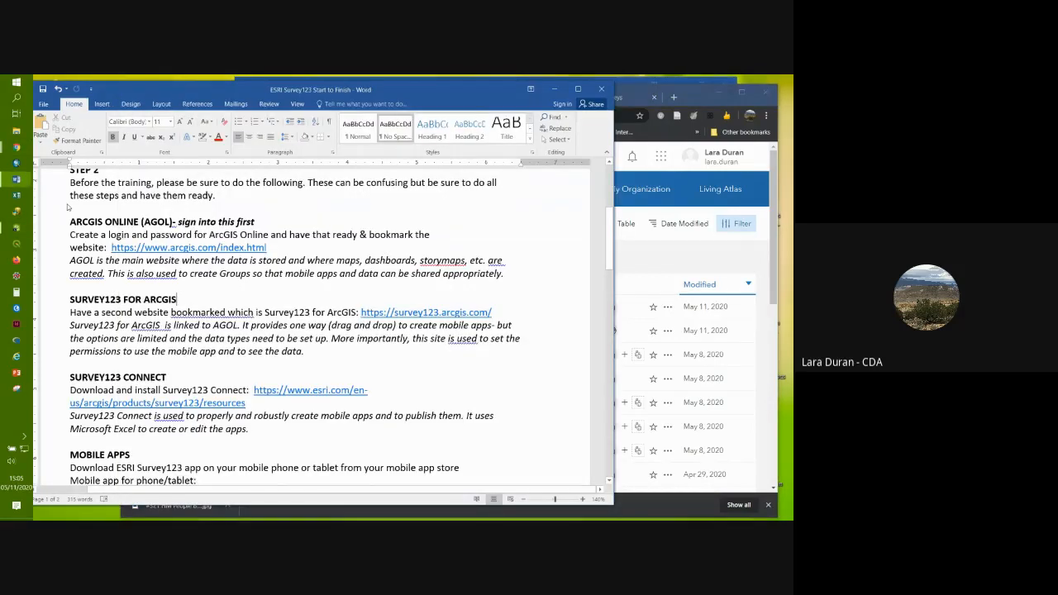
Step: Mark the SURVEY123 FOR ARCGIS notes section, then bring back the ArcGIS Online content list
{"action": "left_click_drag", "start_coordinate": [70, 297], "coordinate": [336, 355]}
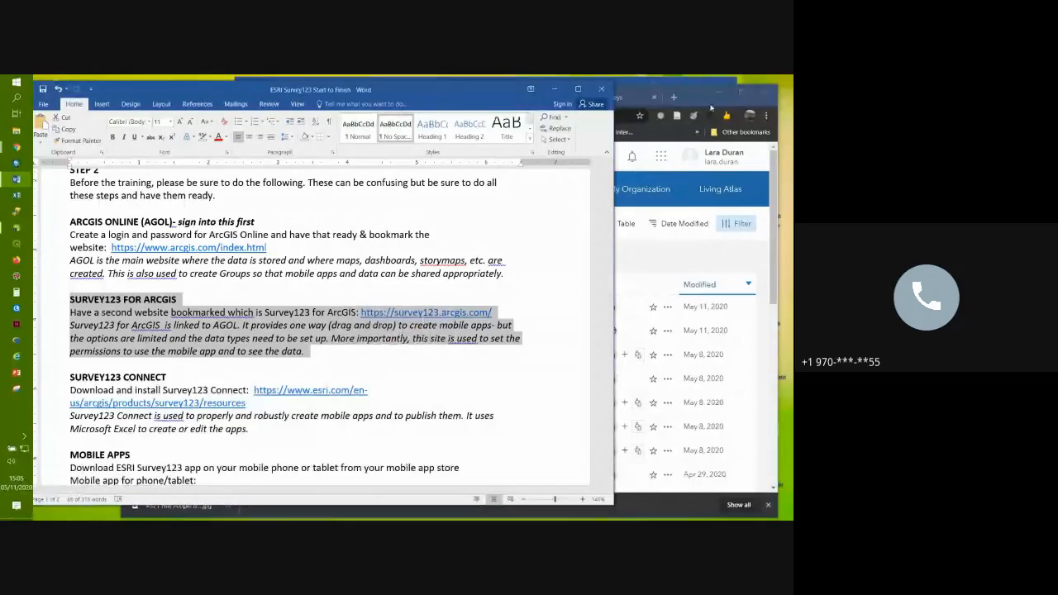
{"action": "left_click", "coordinate": [697, 108]}
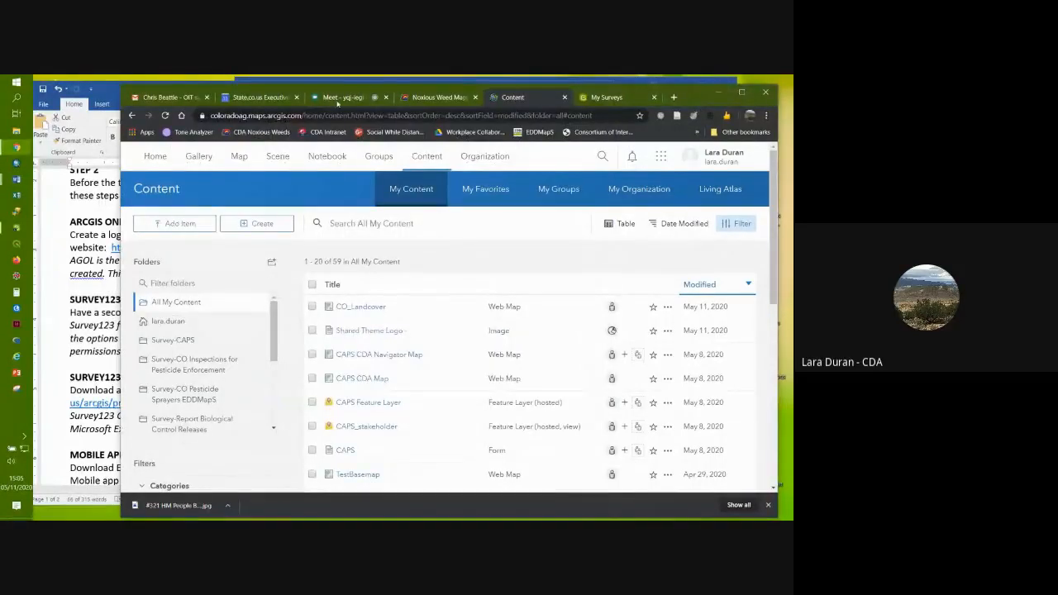
{"action": "left_click", "coordinate": [334, 98]}
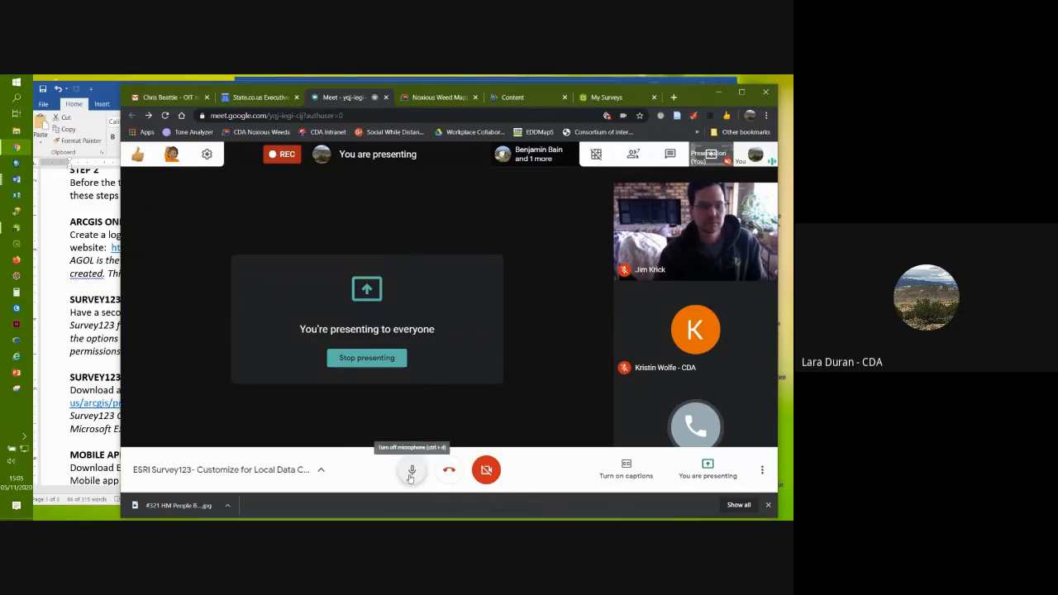
{"action": "left_click", "coordinate": [47, 314]}
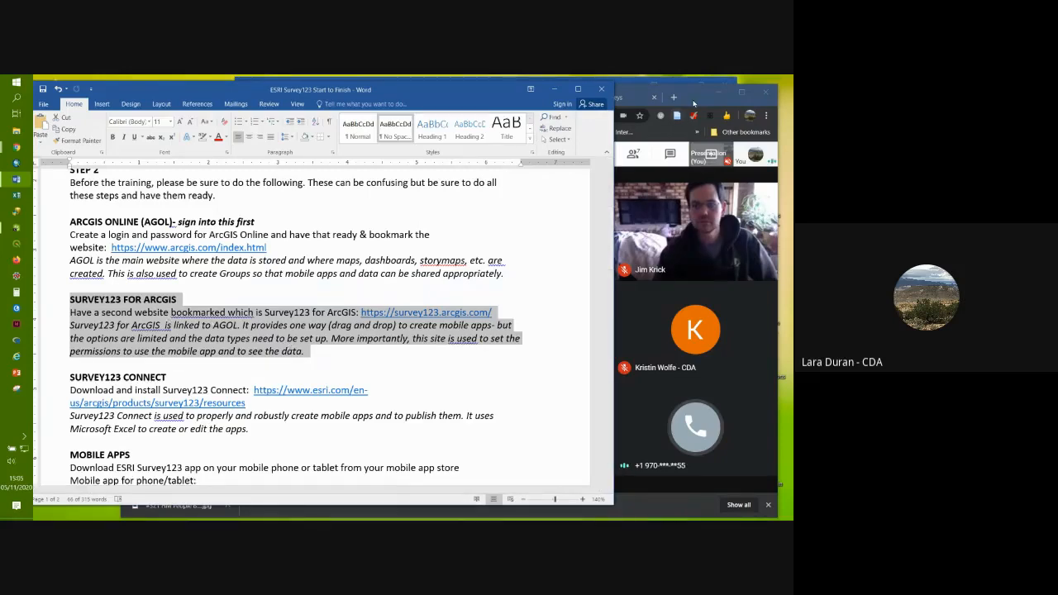
{"action": "left_click", "coordinate": [699, 105]}
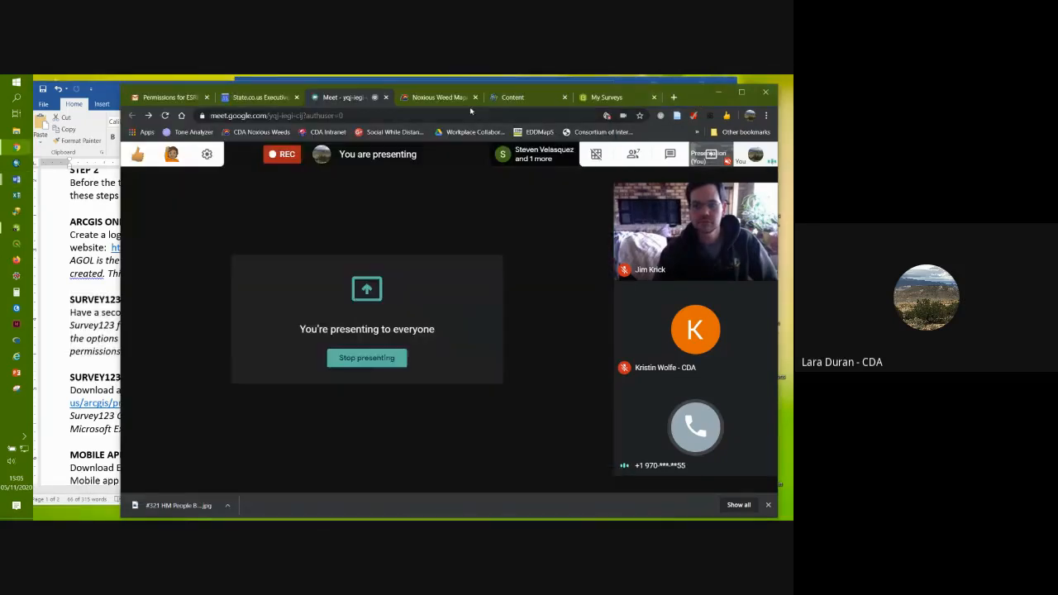
{"action": "left_click", "coordinate": [519, 97]}
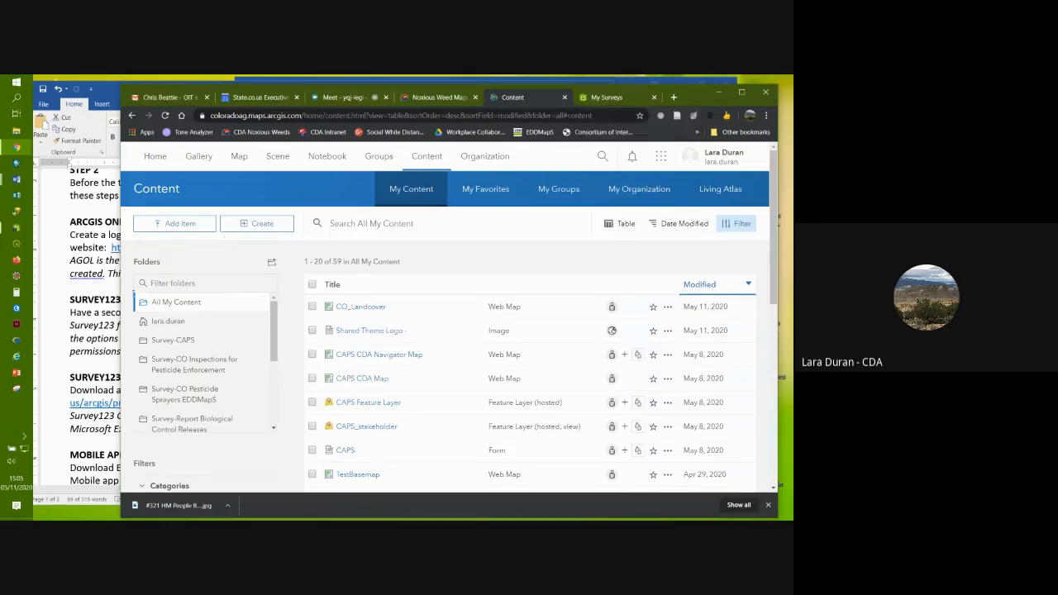
{"action": "left_click", "coordinate": [73, 311]}
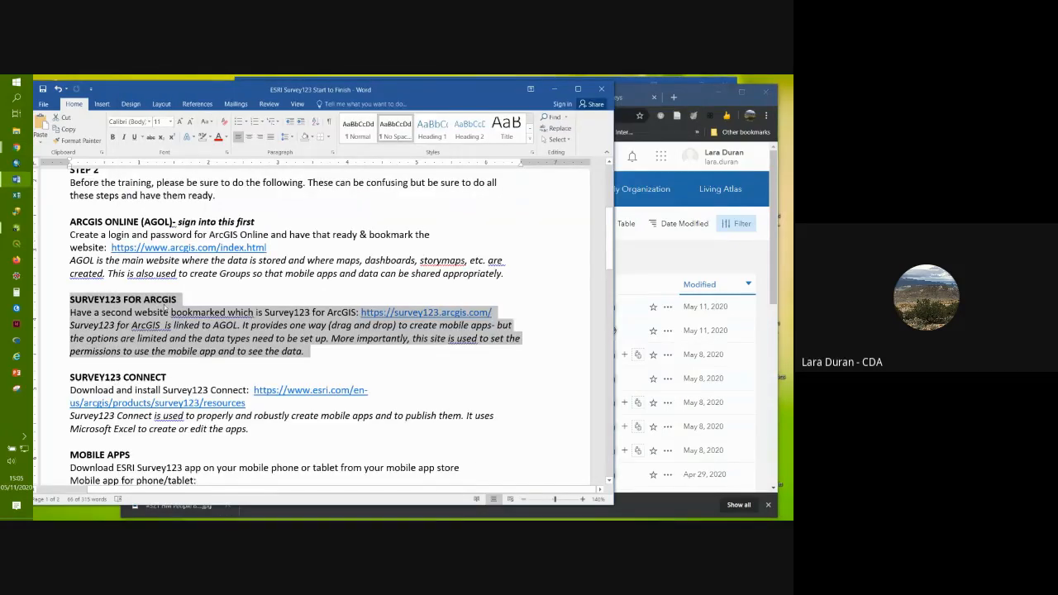
{"action": "left_click", "coordinate": [696, 95]}
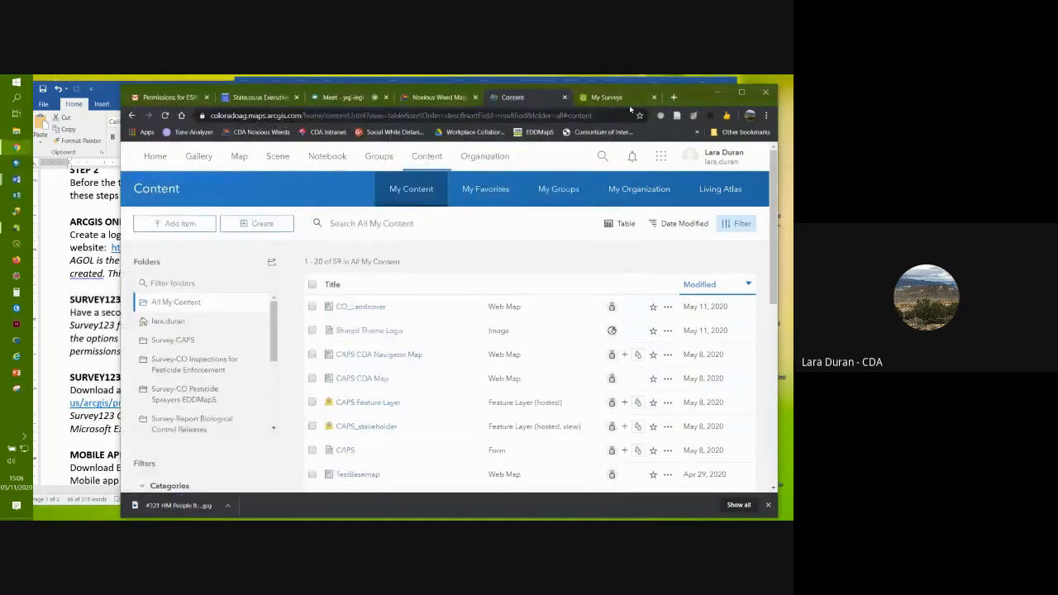
Step: Show the Survey123 My Surveys gallery and briefly check the signed-in account's options
{"action": "left_click", "coordinate": [624, 97]}
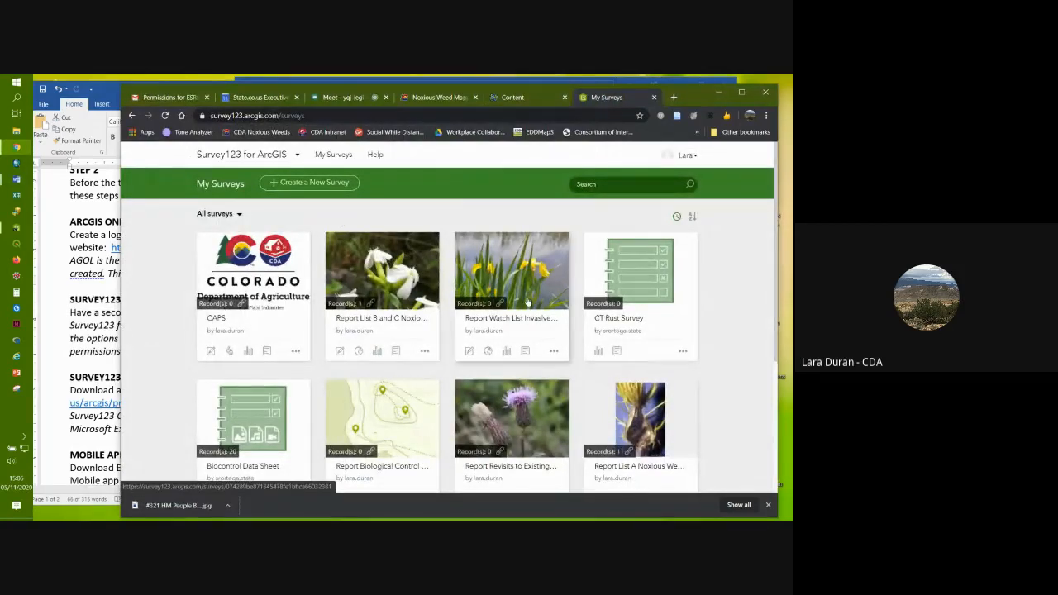
{"action": "left_click", "coordinate": [690, 154]}
{"action": "left_click", "coordinate": [753, 238]}
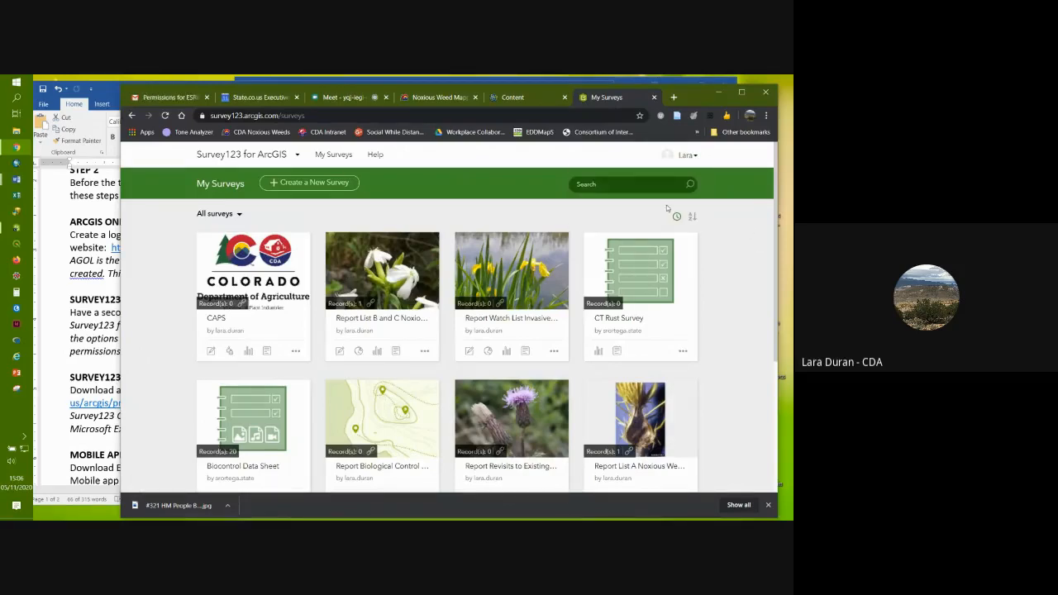
Step: Mark the SURVEY123 CONNECT section in the Word notes, then launch Survey123 Connect
{"action": "left_click", "coordinate": [58, 314]}
{"action": "double_click", "coordinate": [56, 315]}
{"action": "scroll", "coordinate": [57, 315], "scroll_direction": "down", "scroll_amount": 2}
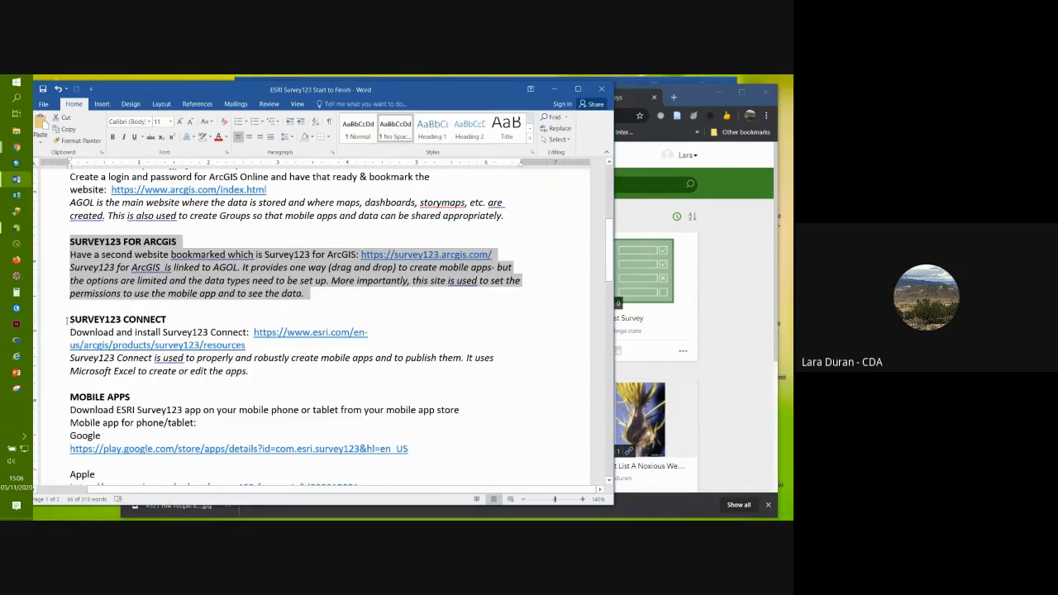
{"action": "left_click_drag", "start_coordinate": [69, 319], "coordinate": [259, 376]}
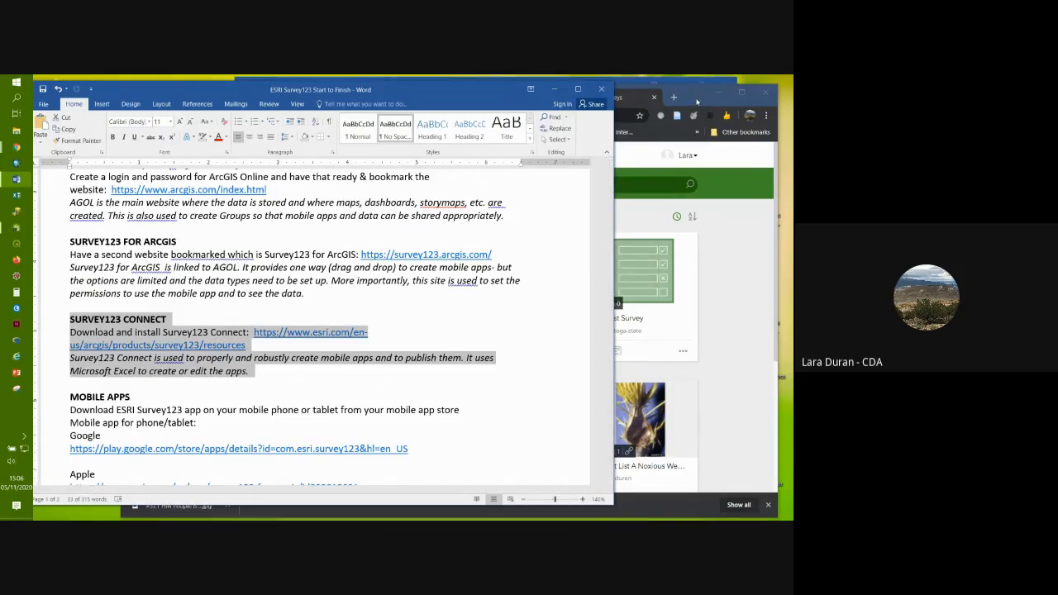
{"action": "left_click", "coordinate": [697, 101]}
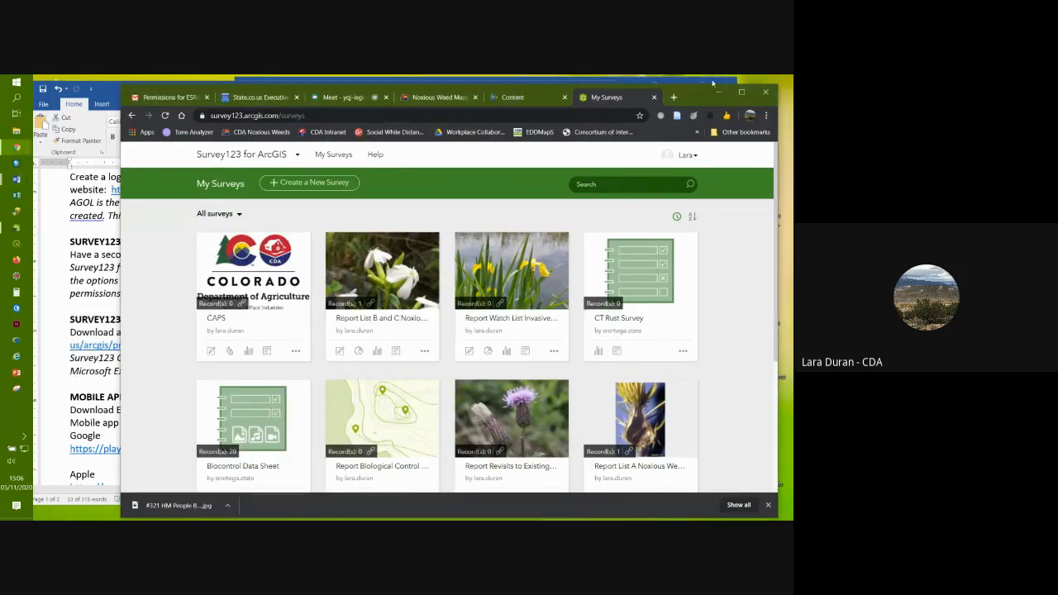
{"action": "left_click", "coordinate": [14, 230]}
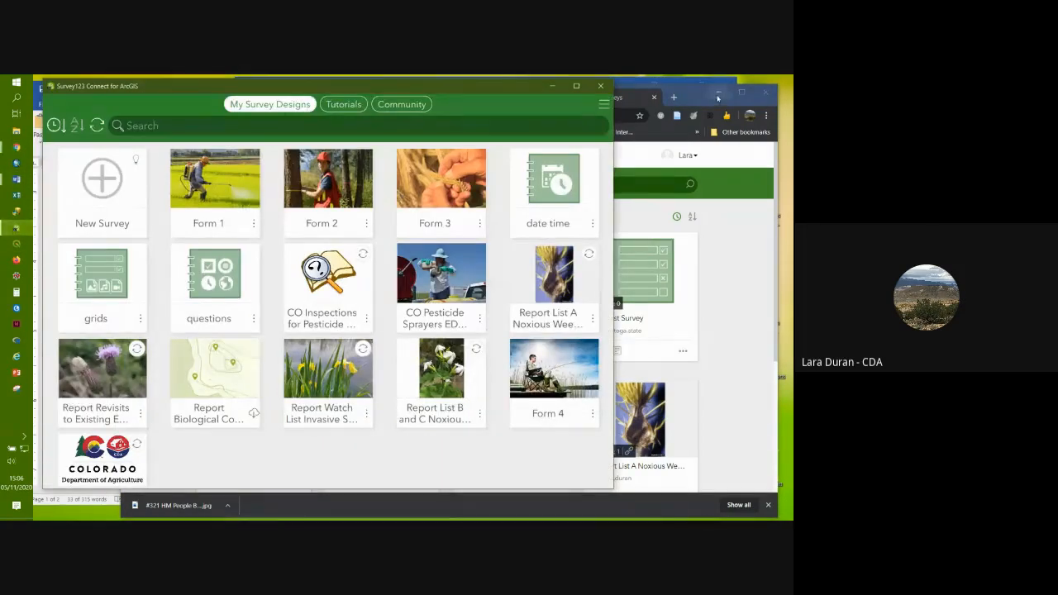
Step: Minimize the browser and Word, and move the Survey123 Connect window to the right
{"action": "left_click", "coordinate": [720, 93]}
{"action": "left_click", "coordinate": [658, 85]}
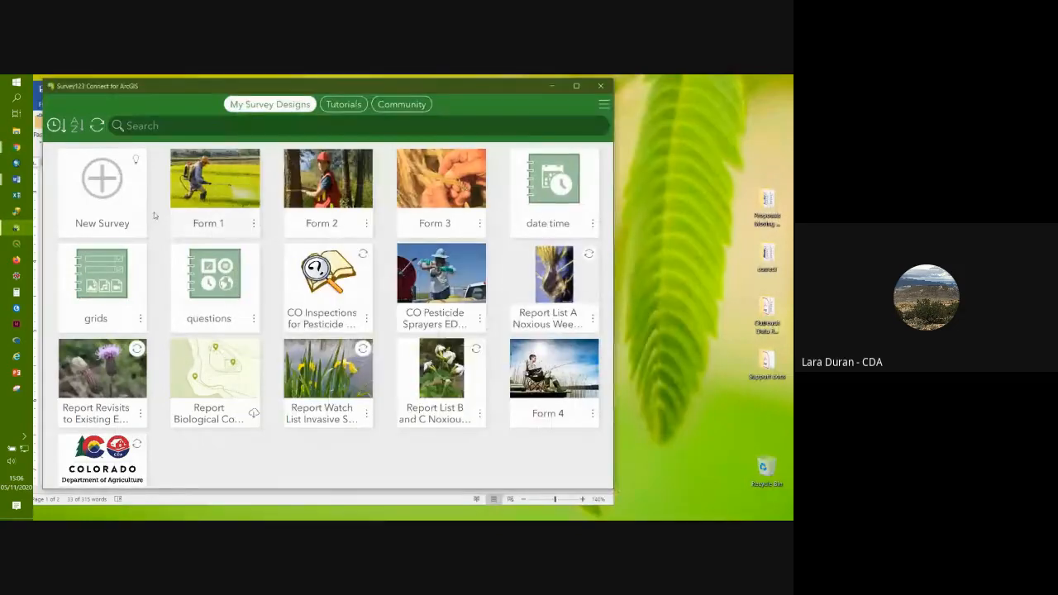
{"action": "left_click_drag", "start_coordinate": [442, 90], "coordinate": [526, 97]}
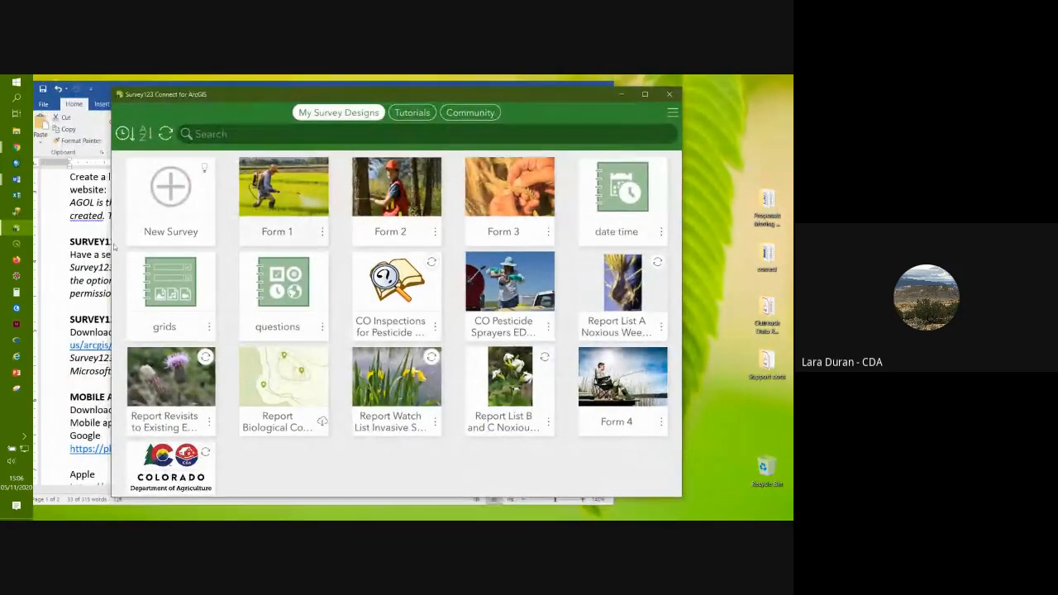
Step: Close the unneeded Redline Word document and bring the Start to Finish notes forward
{"action": "mouse_move", "coordinate": [17, 178]}
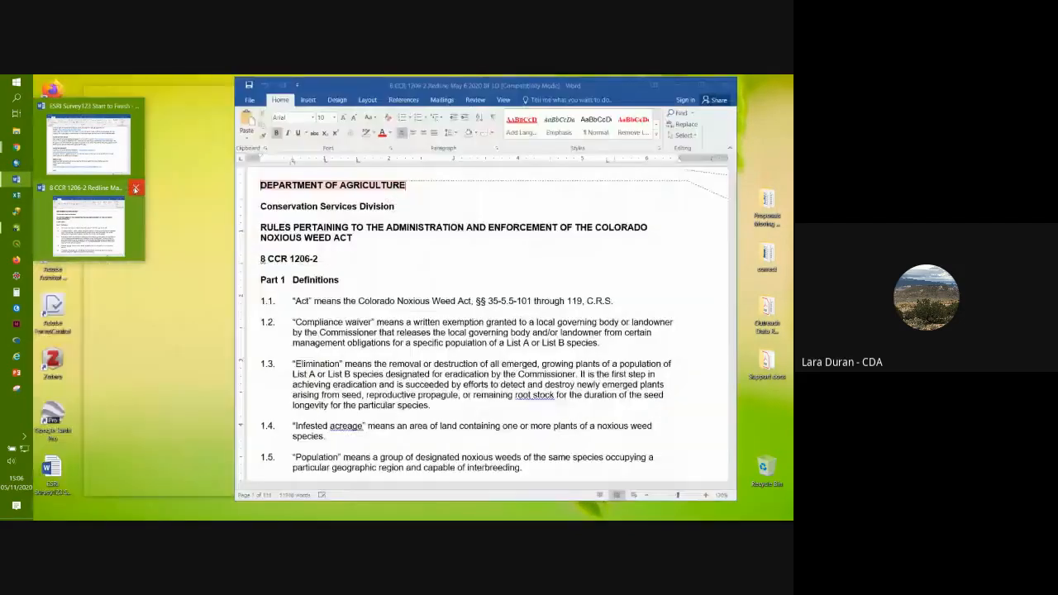
{"action": "left_click", "coordinate": [136, 187]}
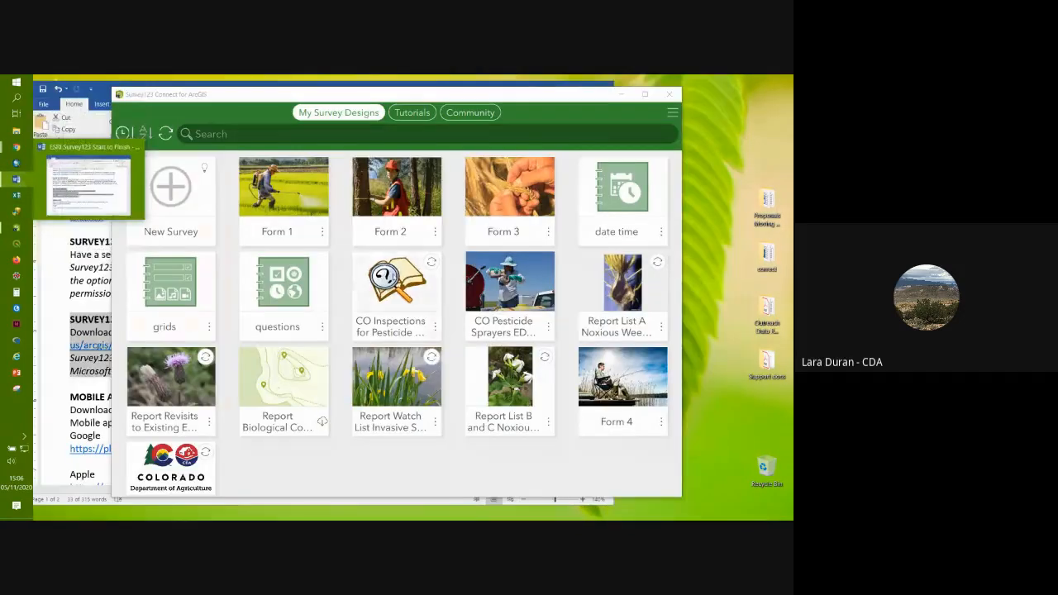
{"action": "left_click", "coordinate": [89, 184]}
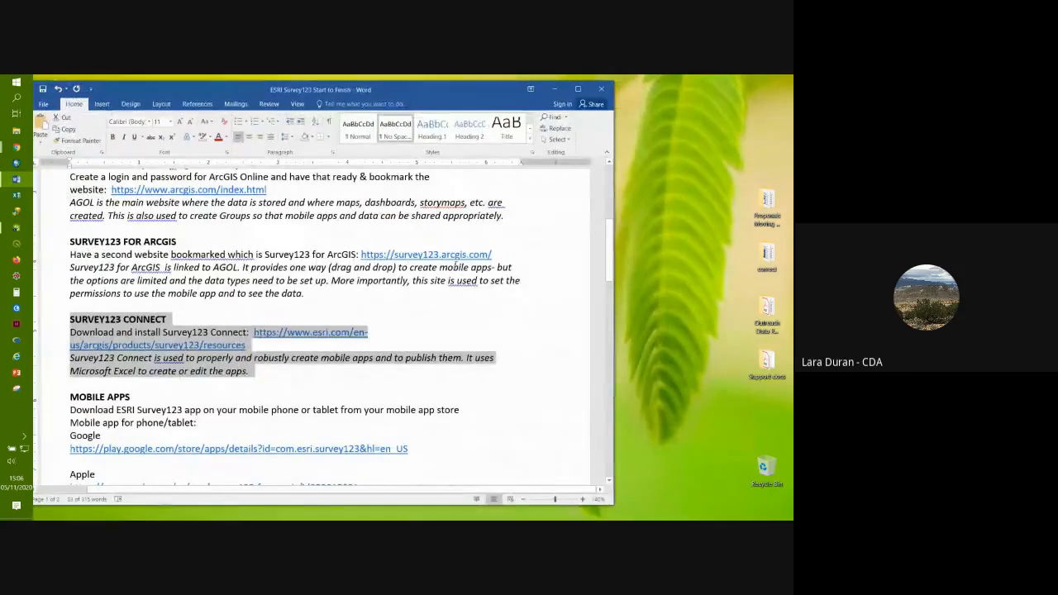
Step: Highlight the SURVEY123 FOR ARCGIS section of the guide, then bring the Survey123 My Surveys page forward
{"action": "scroll", "coordinate": [544, 320], "scroll_direction": "up", "scroll_amount": 2}
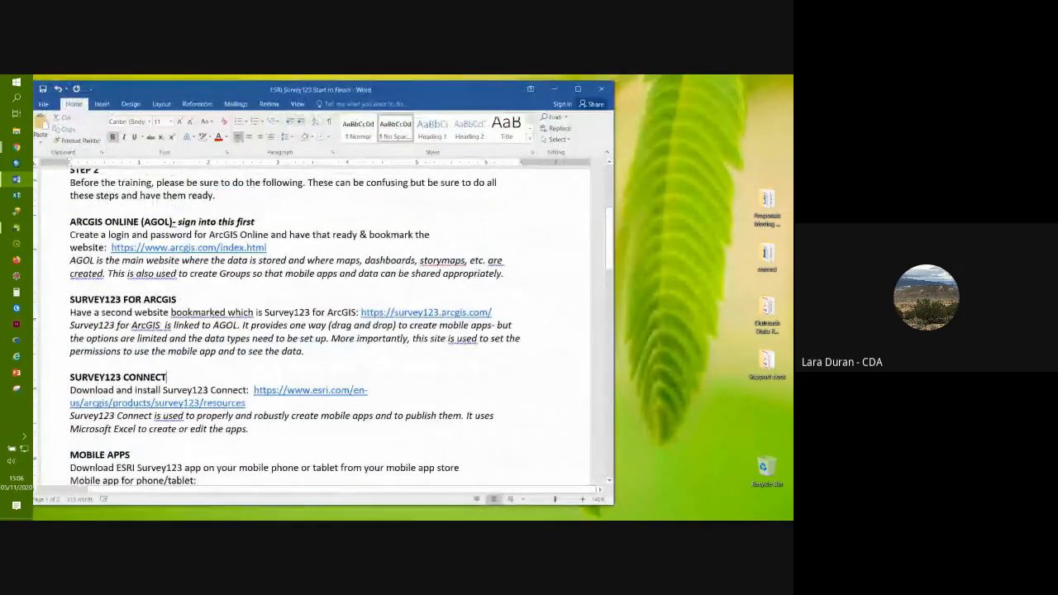
{"action": "left_click_drag", "start_coordinate": [71, 222], "coordinate": [506, 274]}
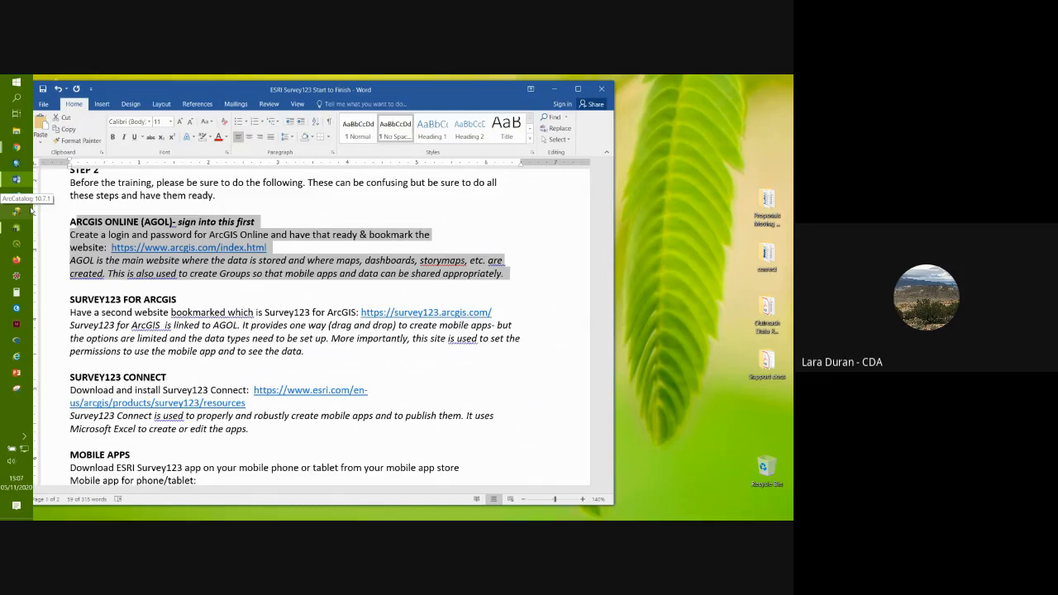
{"action": "left_click_drag", "start_coordinate": [70, 299], "coordinate": [345, 353]}
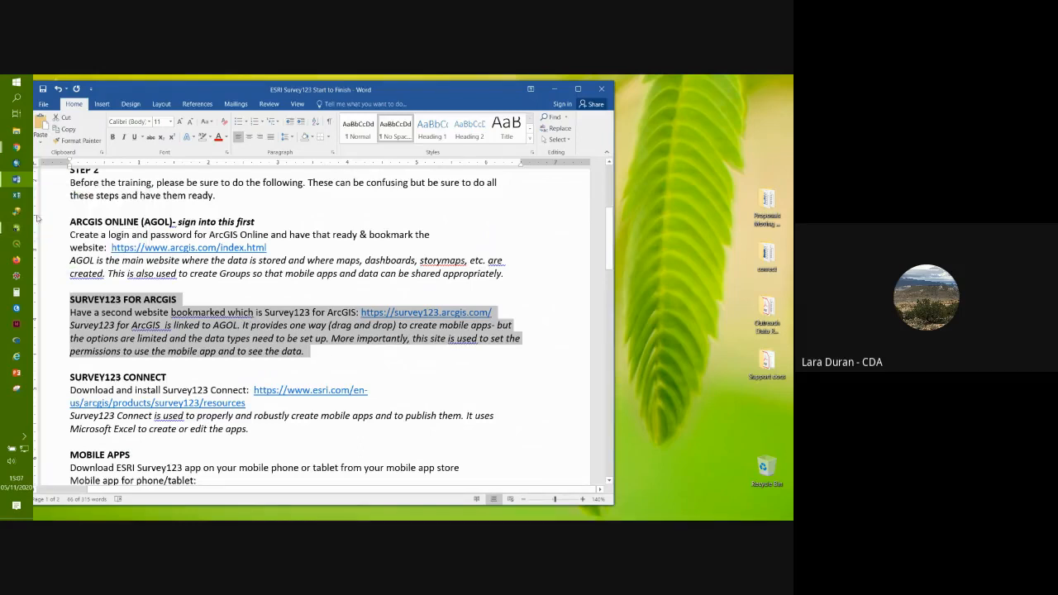
{"action": "mouse_move", "coordinate": [15, 178]}
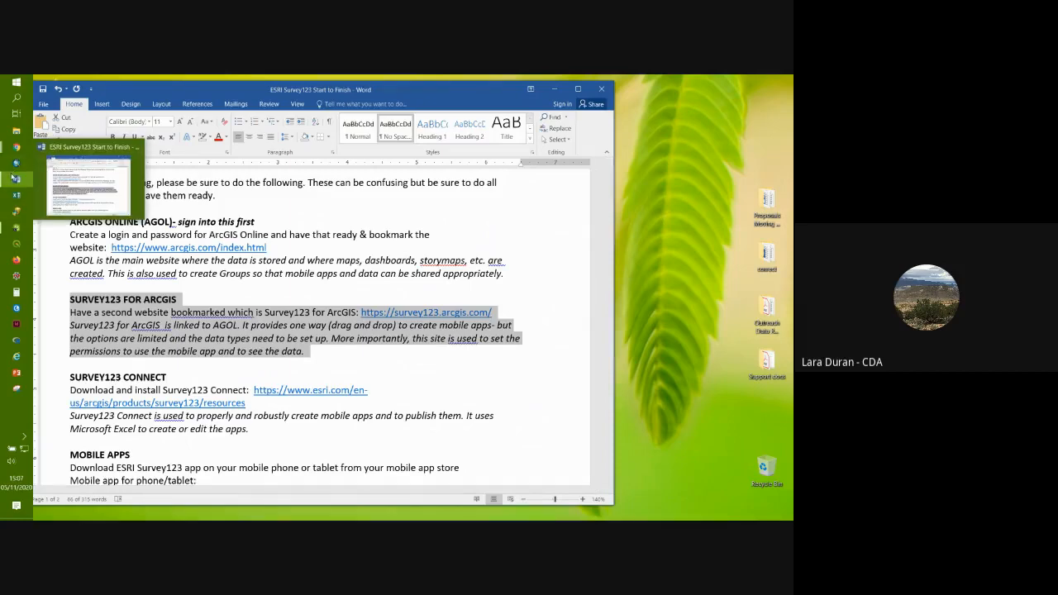
{"action": "left_click", "coordinate": [74, 101]}
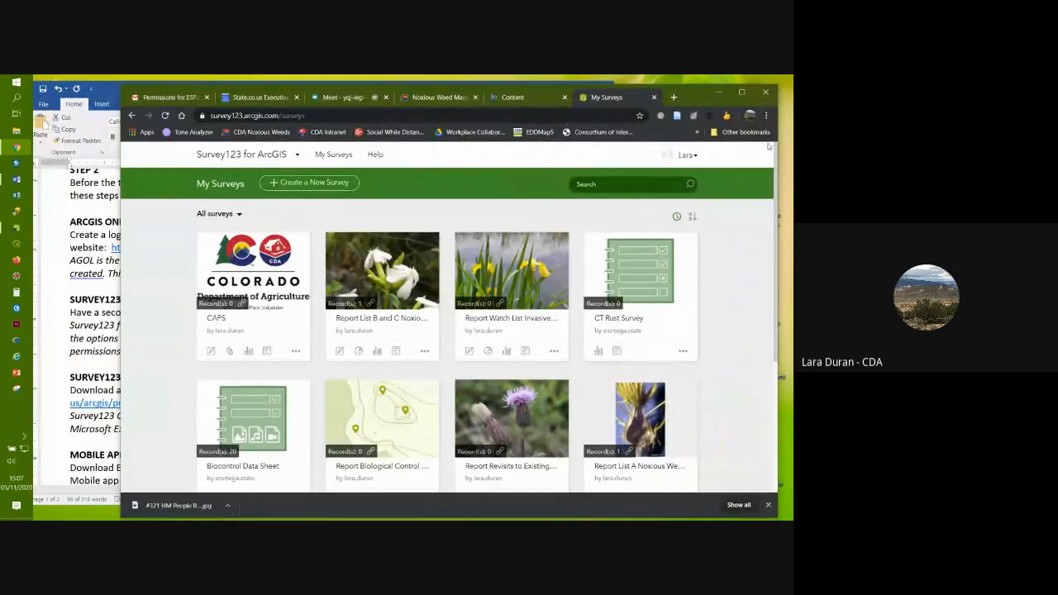
{"action": "left_click_drag", "start_coordinate": [697, 100], "coordinate": [702, 100]}
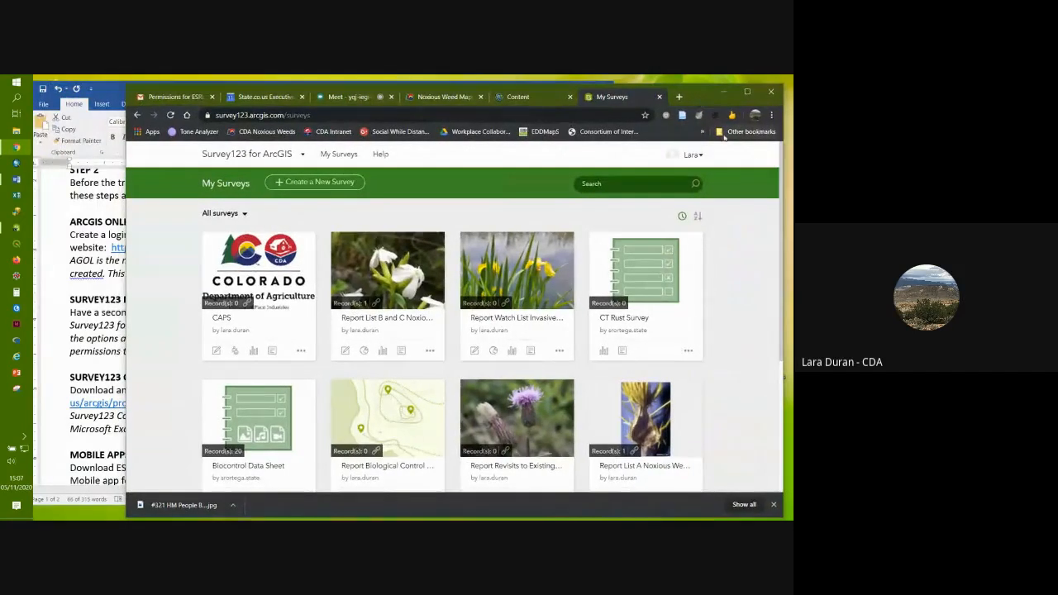
{"action": "left_click", "coordinate": [309, 187]}
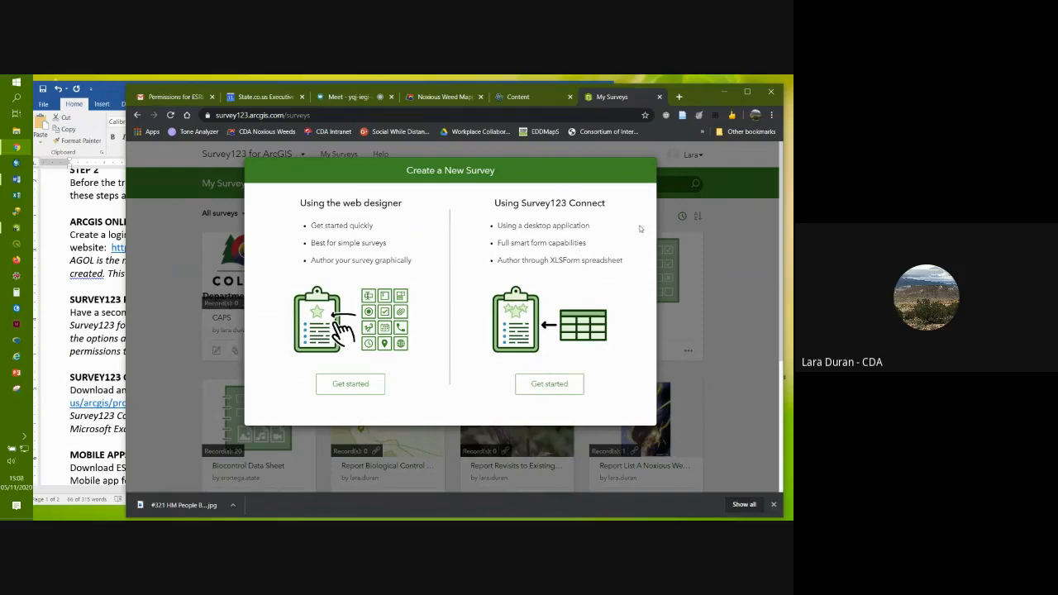
{"action": "left_click", "coordinate": [755, 262]}
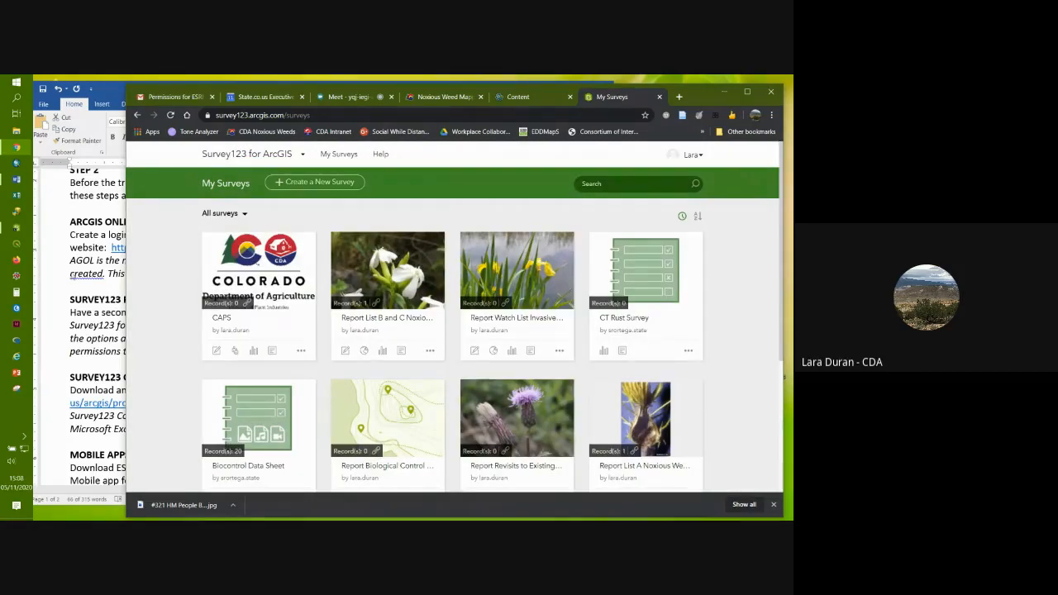
{"action": "left_click", "coordinate": [16, 179]}
Step: Highlight the SURVEY123 CONNECT section of the Word guide, then bring Survey123 Connect's My Survey Designs forward
{"action": "left_click", "coordinate": [758, 307]}
{"action": "left_click", "coordinate": [67, 305]}
{"action": "left_click", "coordinate": [262, 327]}
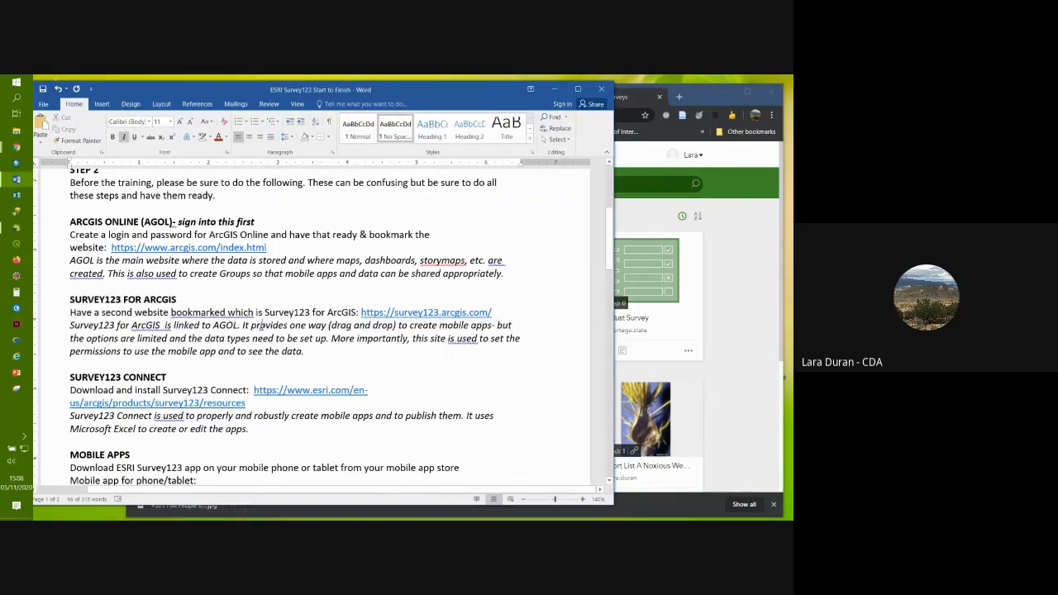
{"action": "scroll", "coordinate": [262, 327], "scroll_direction": "down", "scroll_amount": 3}
{"action": "left_click_drag", "start_coordinate": [70, 262], "coordinate": [249, 314]}
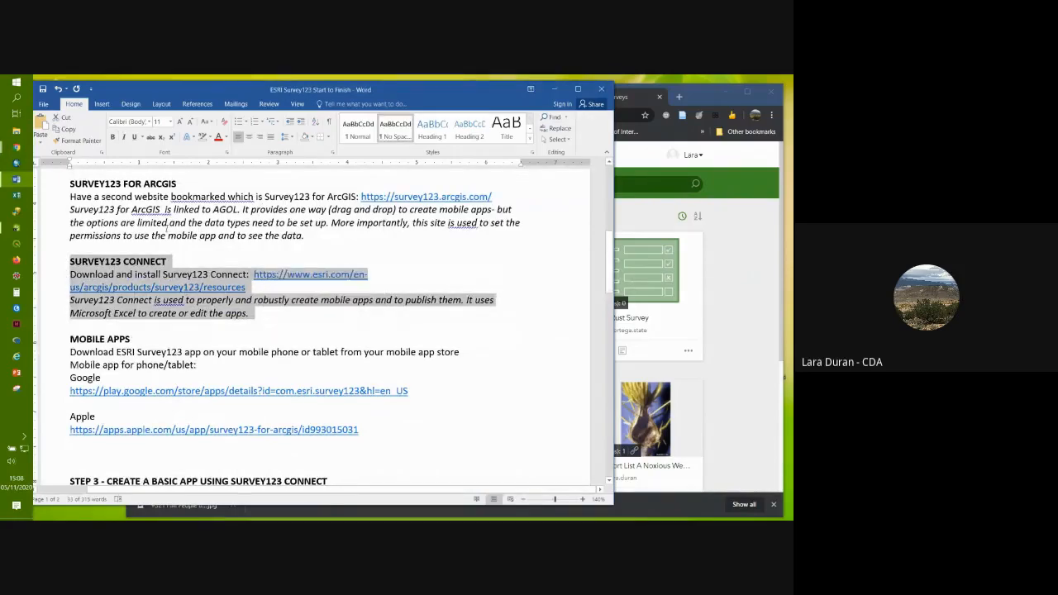
{"action": "left_click", "coordinate": [15, 229]}
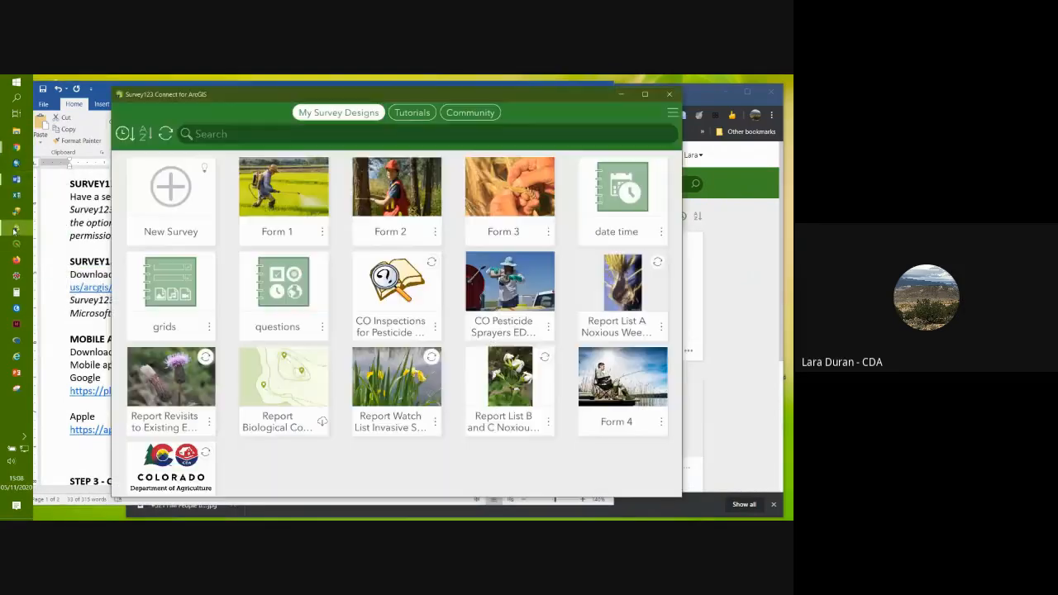
Step: Minimize the browser and shift the Survey123 Connect window to the right
{"action": "left_click", "coordinate": [723, 96]}
{"action": "left_click_drag", "start_coordinate": [532, 94], "coordinate": [598, 110]}
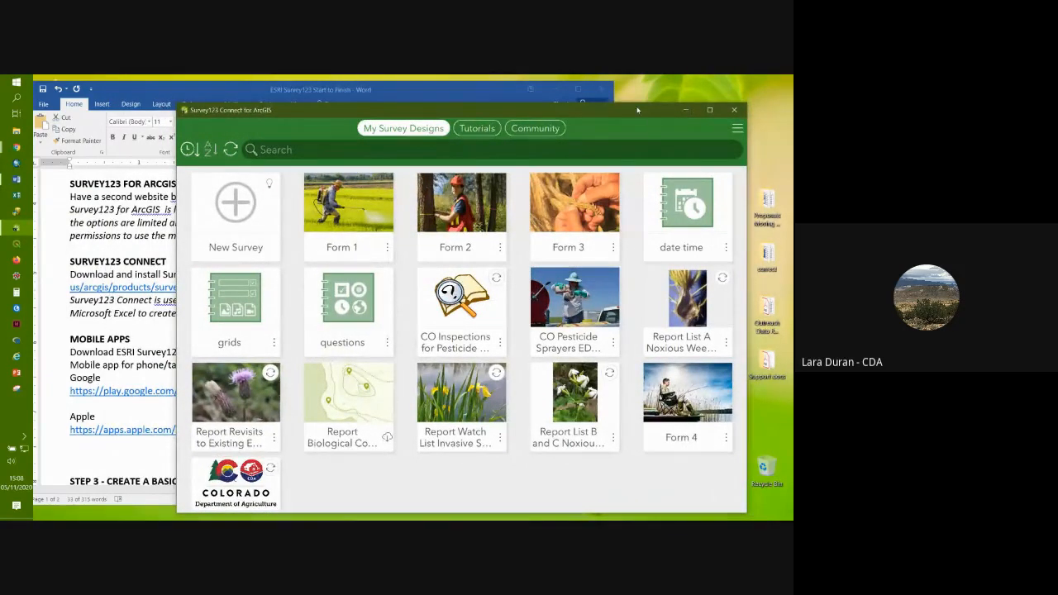
{"action": "left_click_drag", "start_coordinate": [626, 115], "coordinate": [654, 111]}
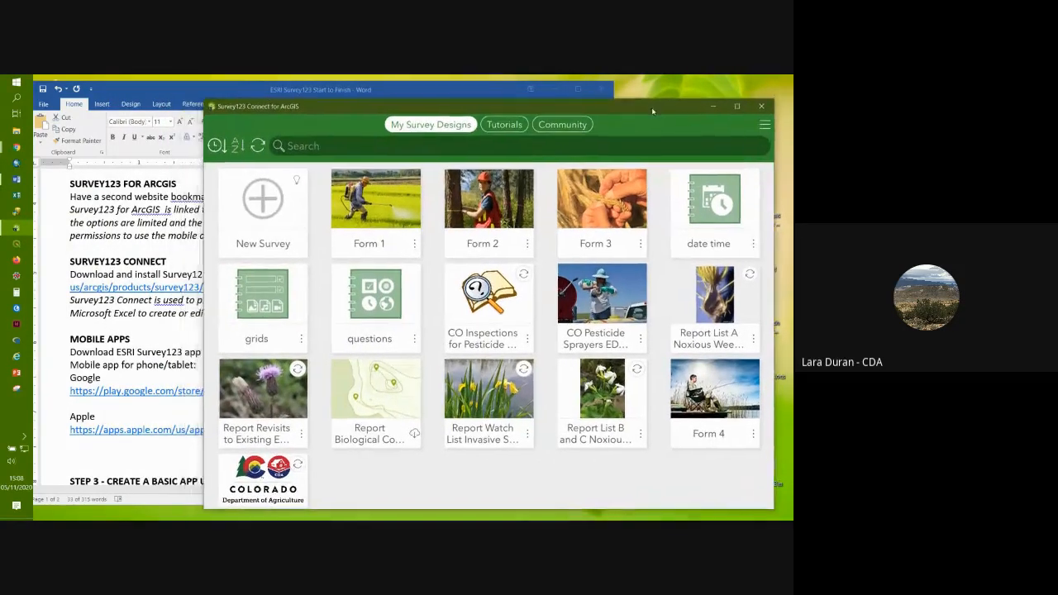
Step: Mark the MOBILE APPS section through the Apple download link in the Word guide
{"action": "left_click", "coordinate": [56, 319]}
{"action": "left_click_drag", "start_coordinate": [68, 338], "coordinate": [404, 442]}
{"action": "scroll", "coordinate": [414, 423], "scroll_direction": "down", "scroll_amount": 2}
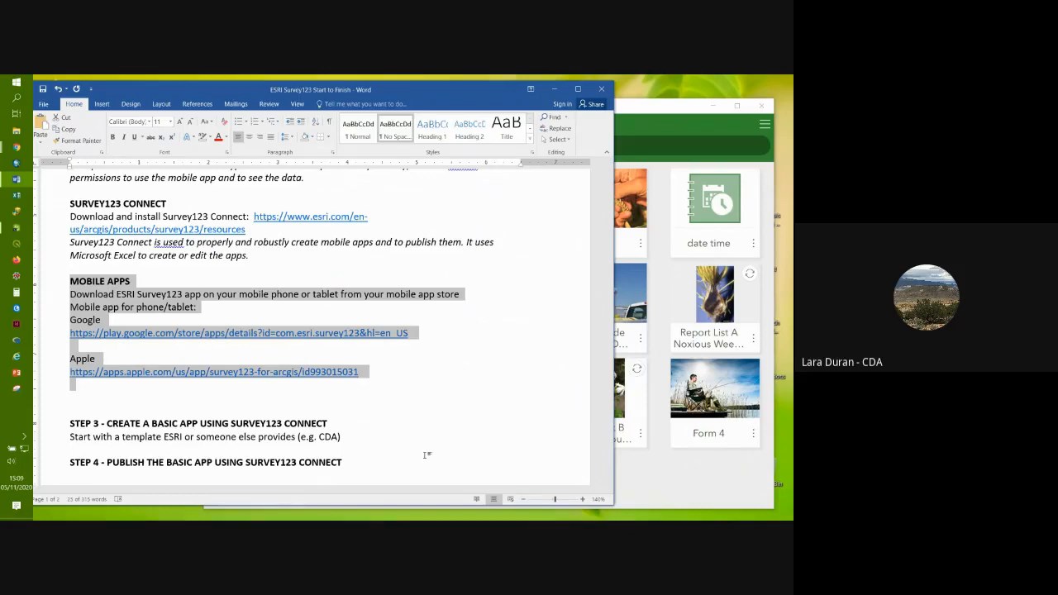
Step: Highlight the STEP 3 – CREATE A BASIC APP USING SURVEY123 CONNECT heading and its description line
{"action": "scroll", "coordinate": [430, 451], "scroll_direction": "up", "scroll_amount": 2}
{"action": "left_click", "coordinate": [482, 405]}
{"action": "scroll", "coordinate": [482, 405], "scroll_direction": "down", "scroll_amount": 5}
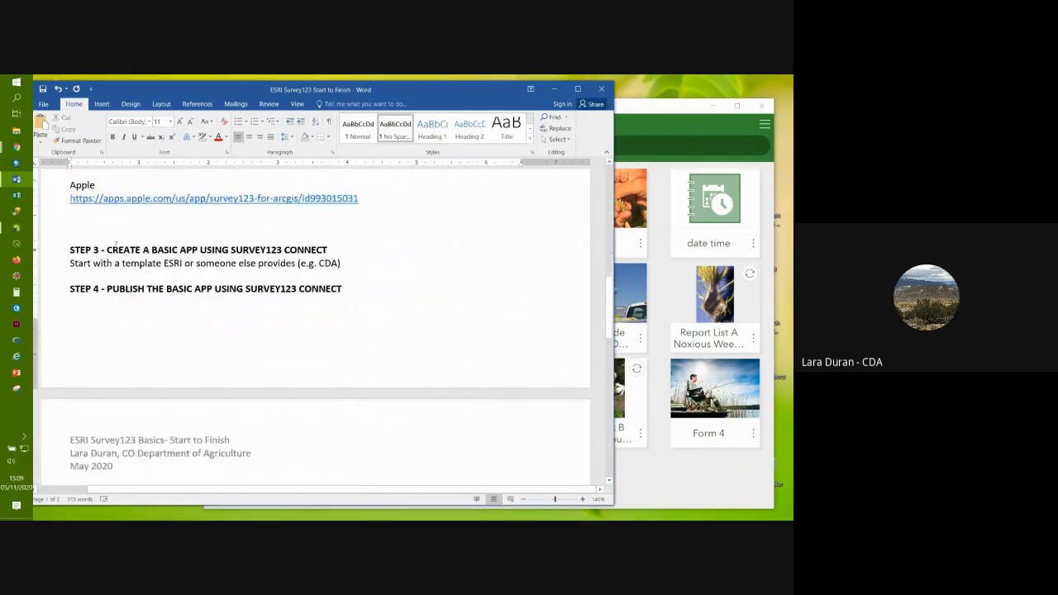
{"action": "left_click_drag", "start_coordinate": [69, 249], "coordinate": [353, 263]}
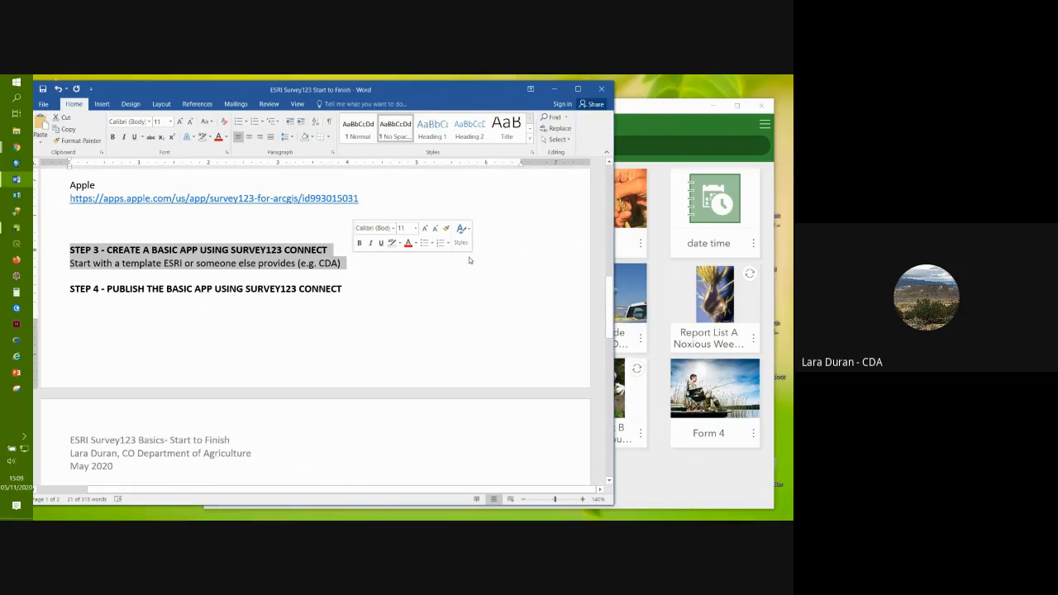
{"action": "left_click", "coordinate": [650, 113]}
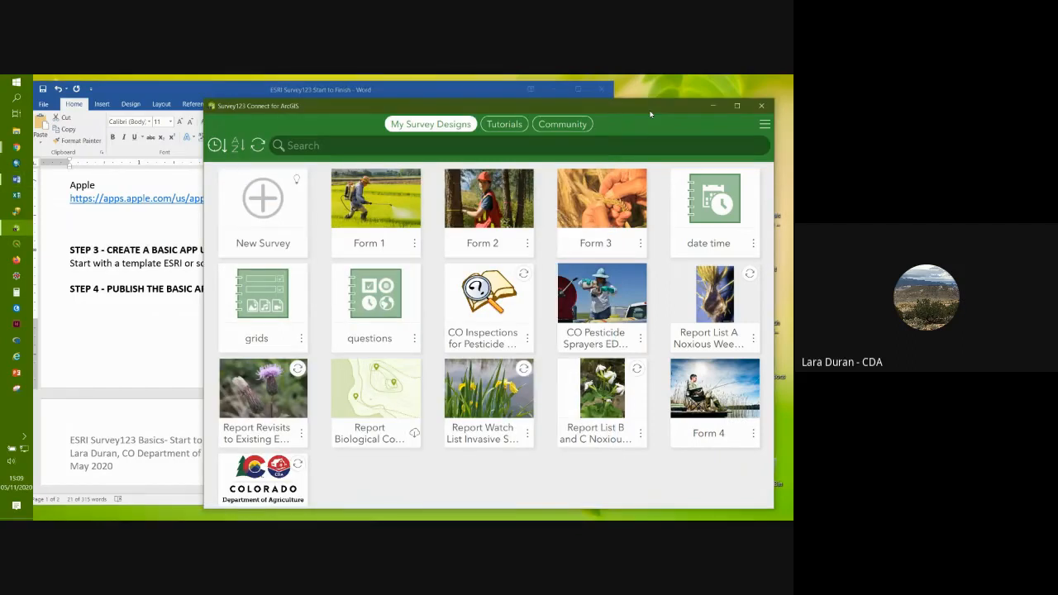
Step: Move the Survey123 Connect window over Word and start a new survey design from the New Survey tile
{"action": "left_click_drag", "start_coordinate": [651, 113], "coordinate": [653, 97]}
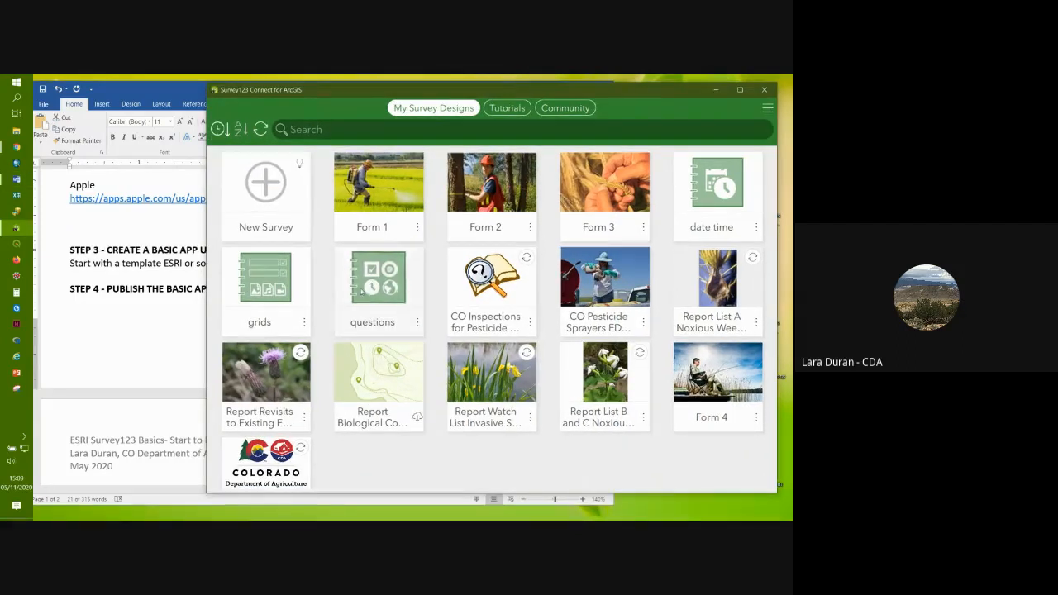
{"action": "left_click", "coordinate": [262, 208]}
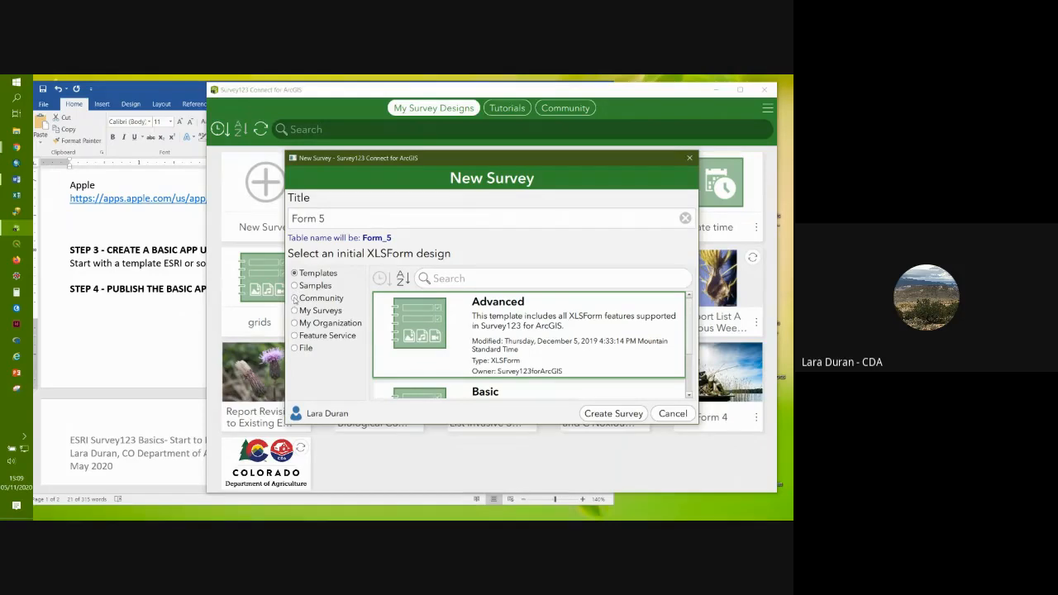
Step: Browse the community-shared survey designs offered for Form 5
{"action": "left_click", "coordinate": [296, 299]}
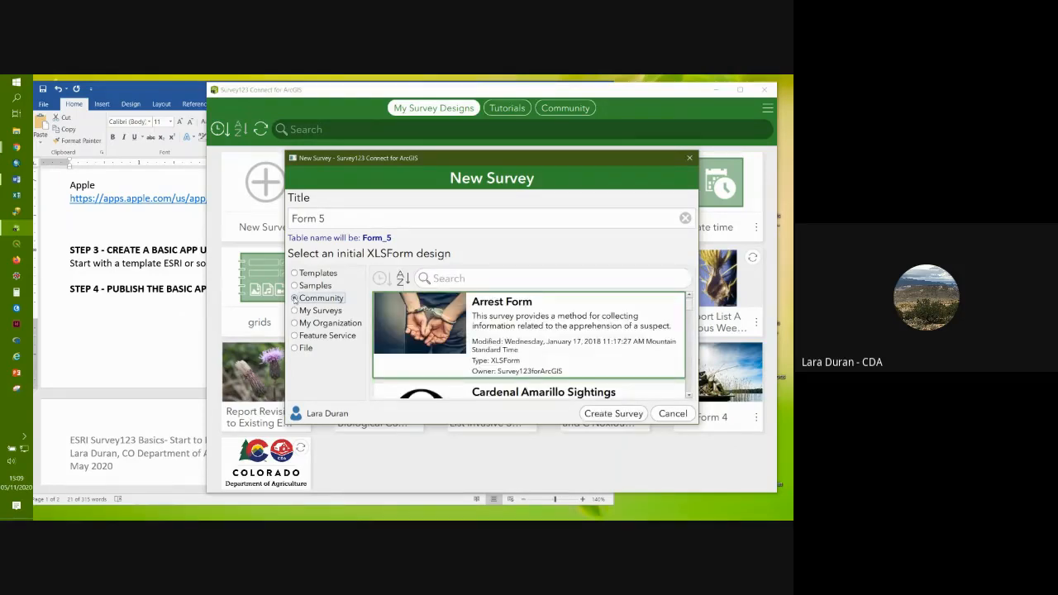
{"action": "scroll", "coordinate": [610, 334], "scroll_direction": "down", "scroll_amount": 2}
{"action": "scroll", "coordinate": [601, 334], "scroll_direction": "down", "scroll_amount": 2}
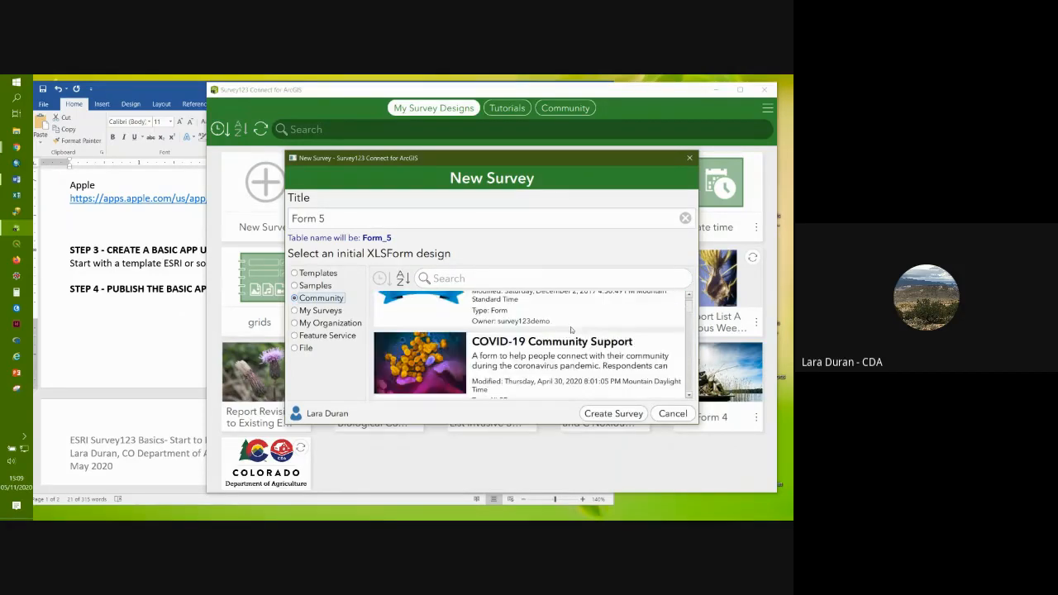
Step: List and scroll through the sample survey designs, then cancel Form 5 without creating it
{"action": "left_click", "coordinate": [311, 285]}
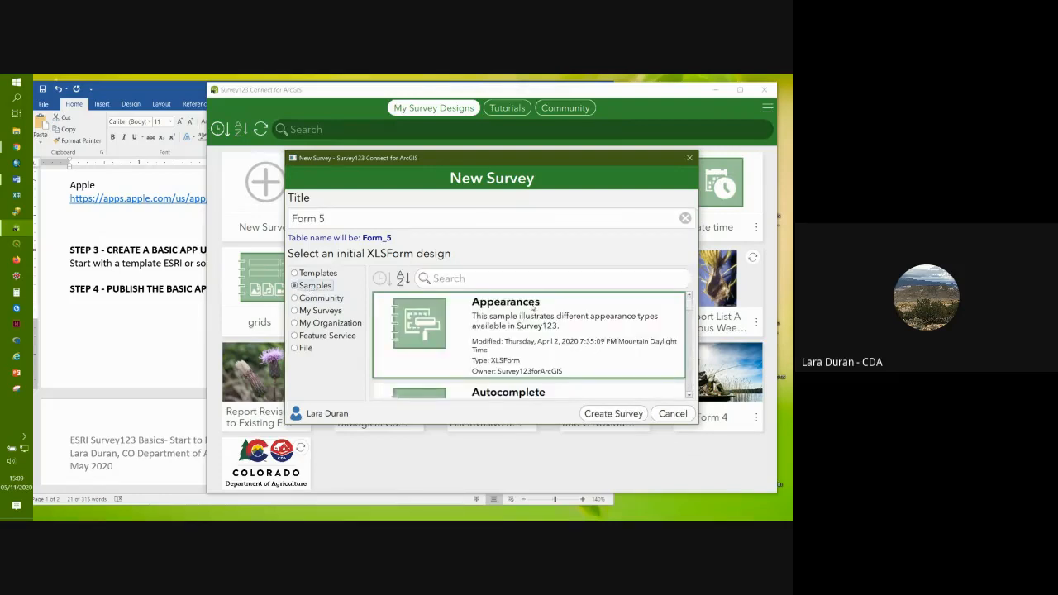
{"action": "scroll", "coordinate": [532, 308], "scroll_direction": "down", "scroll_amount": 2}
{"action": "scroll", "coordinate": [532, 307], "scroll_direction": "down", "scroll_amount": 3}
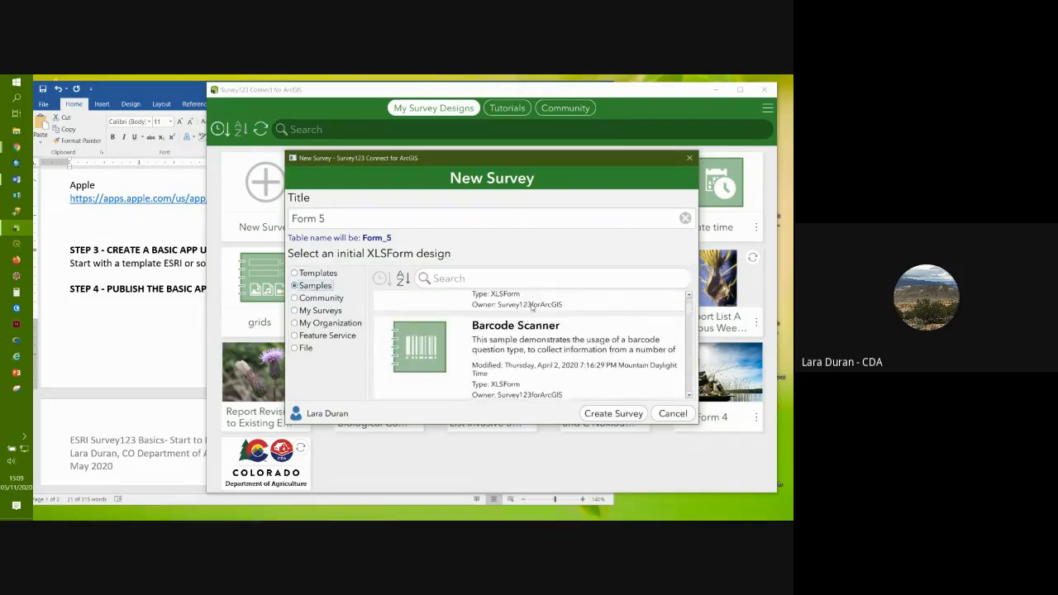
{"action": "scroll", "coordinate": [531, 308], "scroll_direction": "down", "scroll_amount": 1}
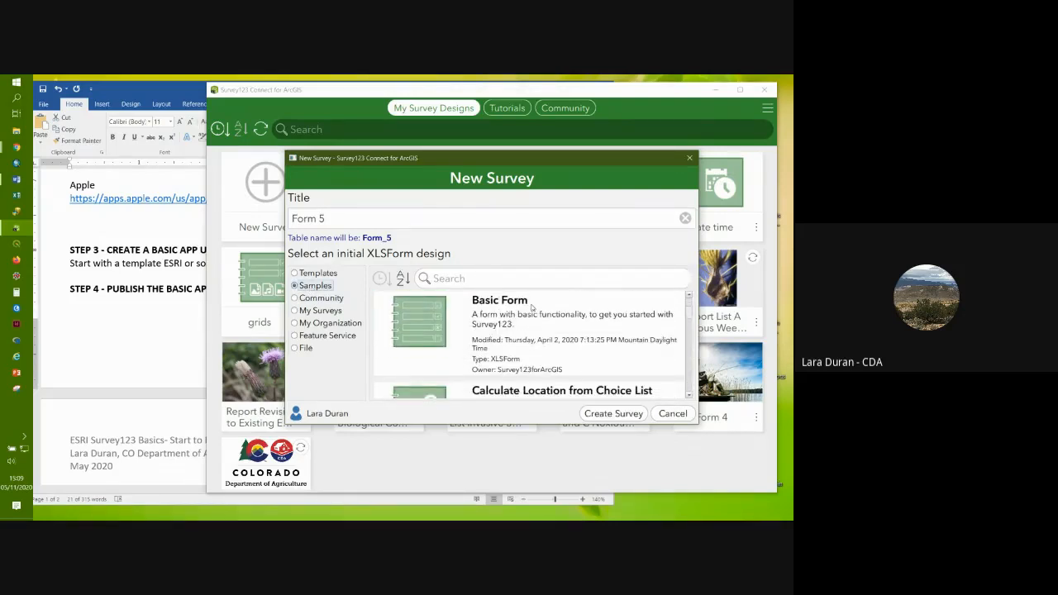
{"action": "scroll", "coordinate": [463, 347], "scroll_direction": "down", "scroll_amount": 3}
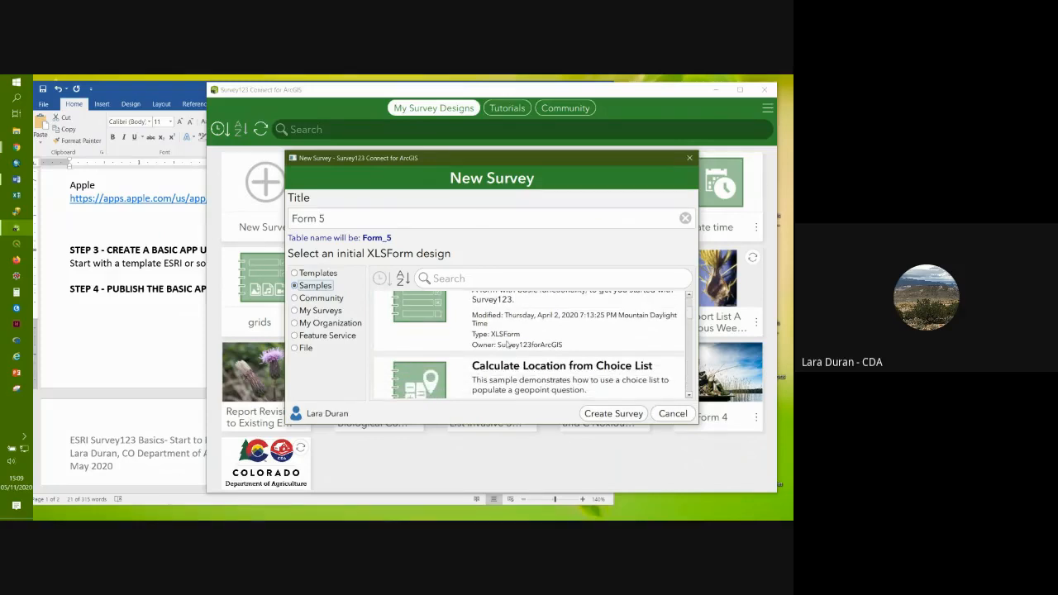
{"action": "scroll", "coordinate": [508, 346], "scroll_direction": "down", "scroll_amount": 1}
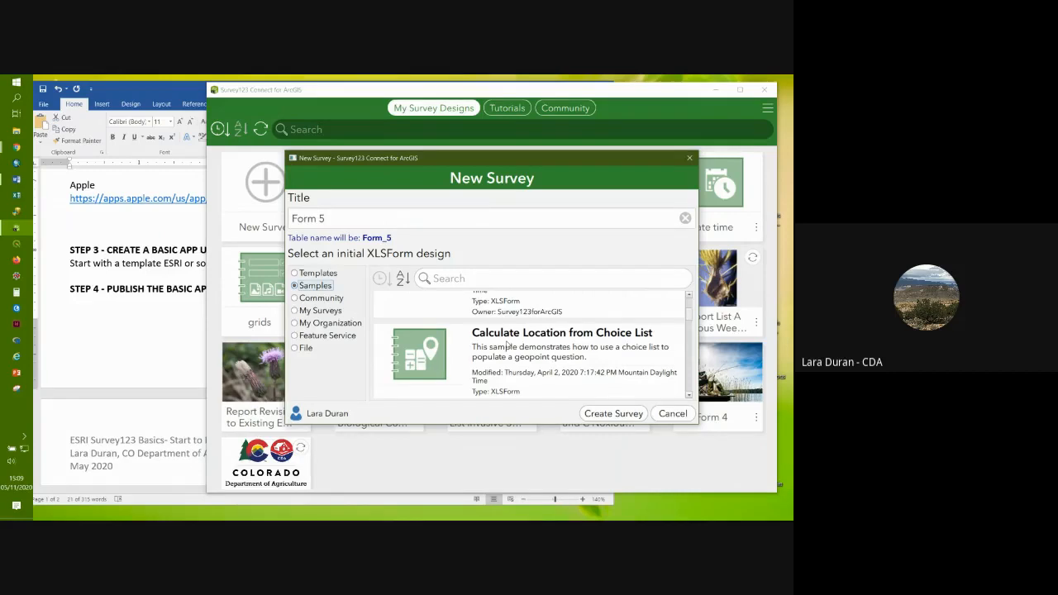
{"action": "scroll", "coordinate": [508, 346], "scroll_direction": "down", "scroll_amount": 5}
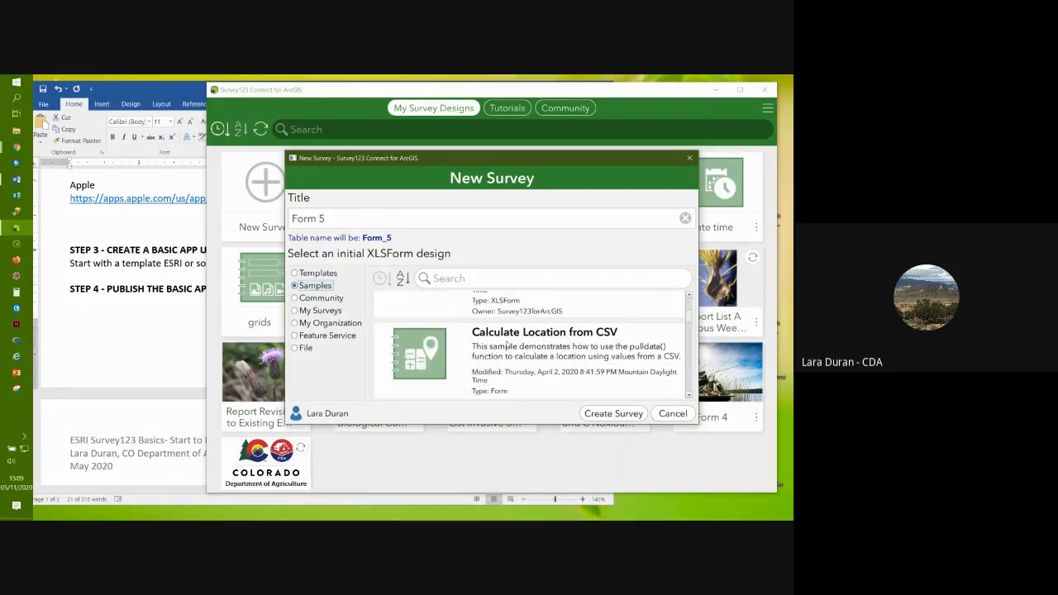
{"action": "scroll", "coordinate": [547, 364], "scroll_direction": "down", "scroll_amount": 12}
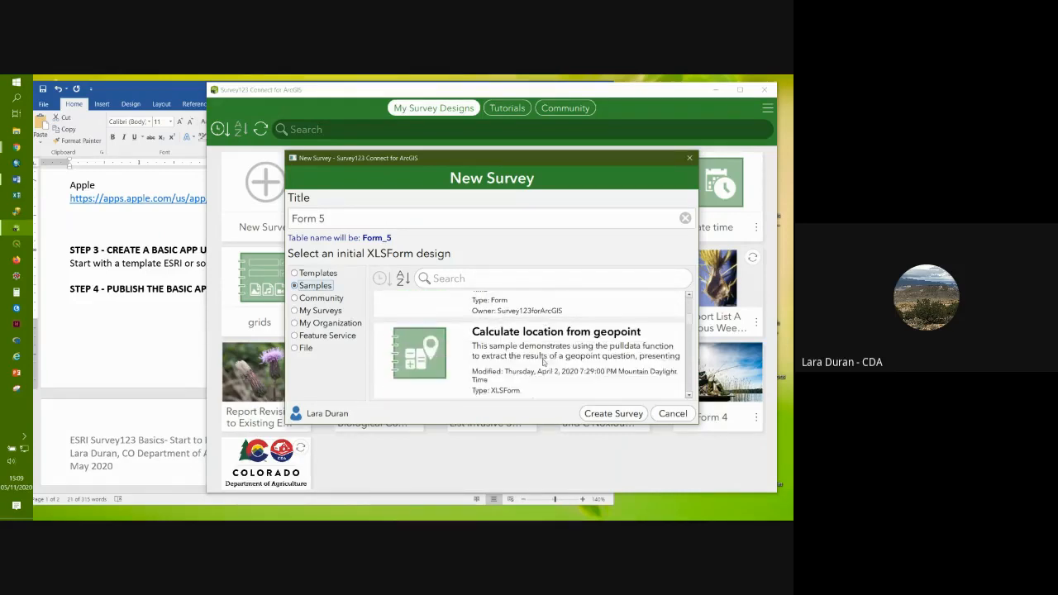
{"action": "scroll", "coordinate": [543, 362], "scroll_direction": "down", "scroll_amount": 10}
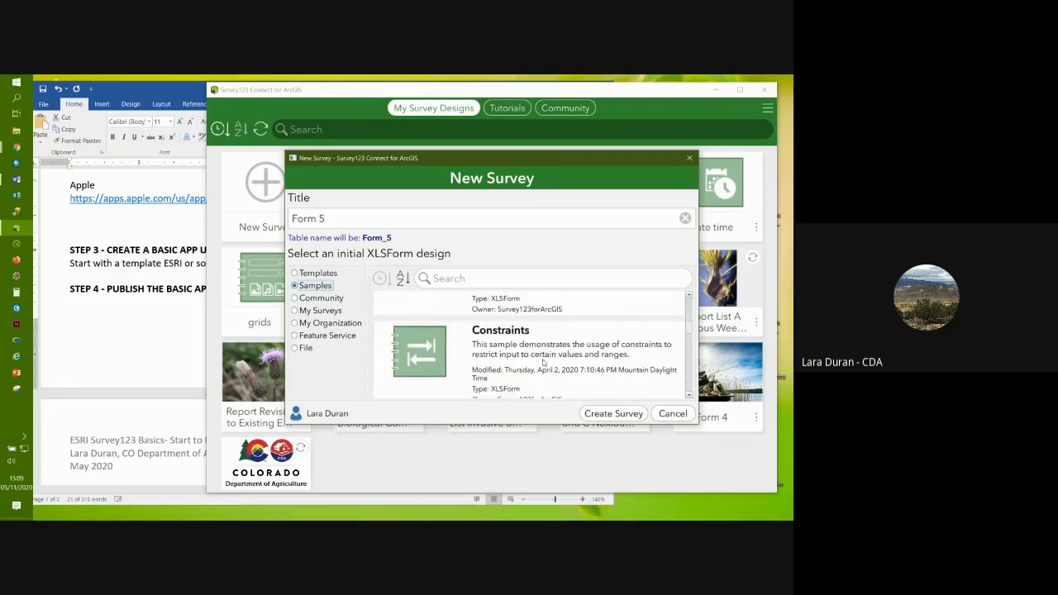
{"action": "scroll", "coordinate": [543, 362], "scroll_direction": "down", "scroll_amount": 8}
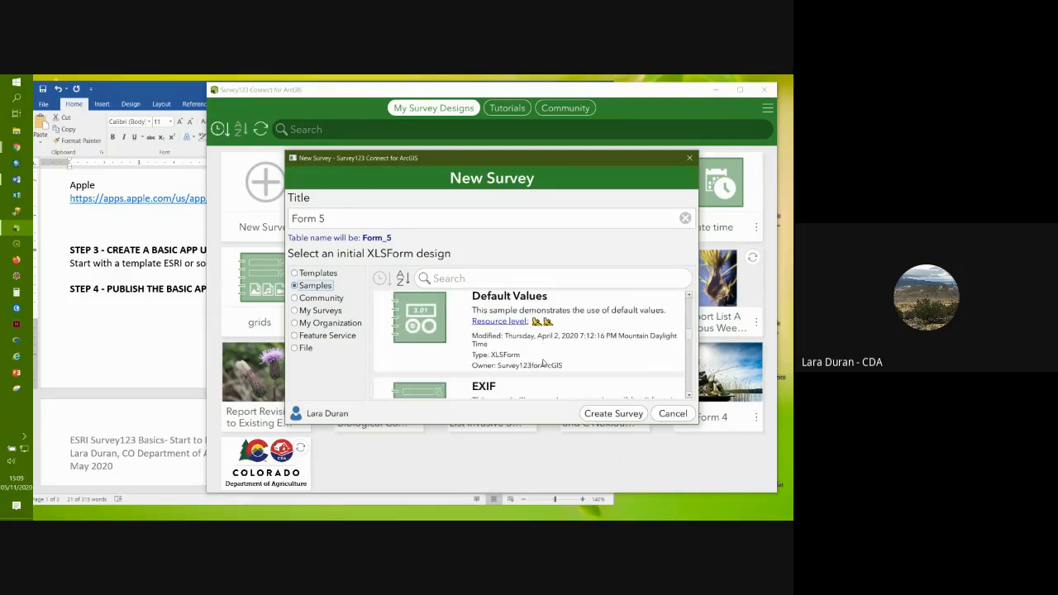
{"action": "scroll", "coordinate": [543, 362], "scroll_direction": "down", "scroll_amount": 8}
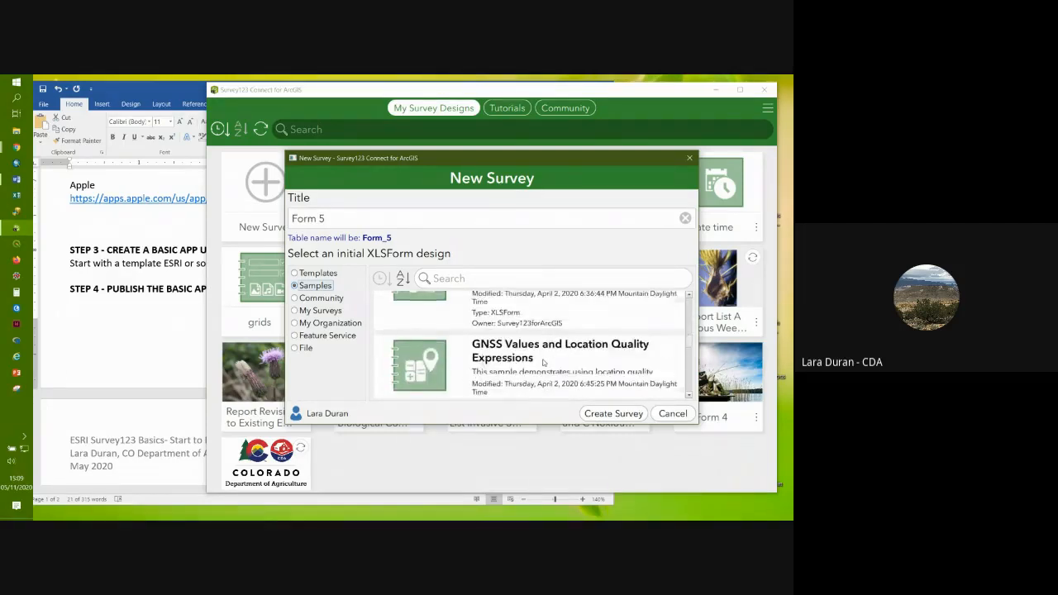
{"action": "scroll", "coordinate": [543, 362], "scroll_direction": "down", "scroll_amount": 6}
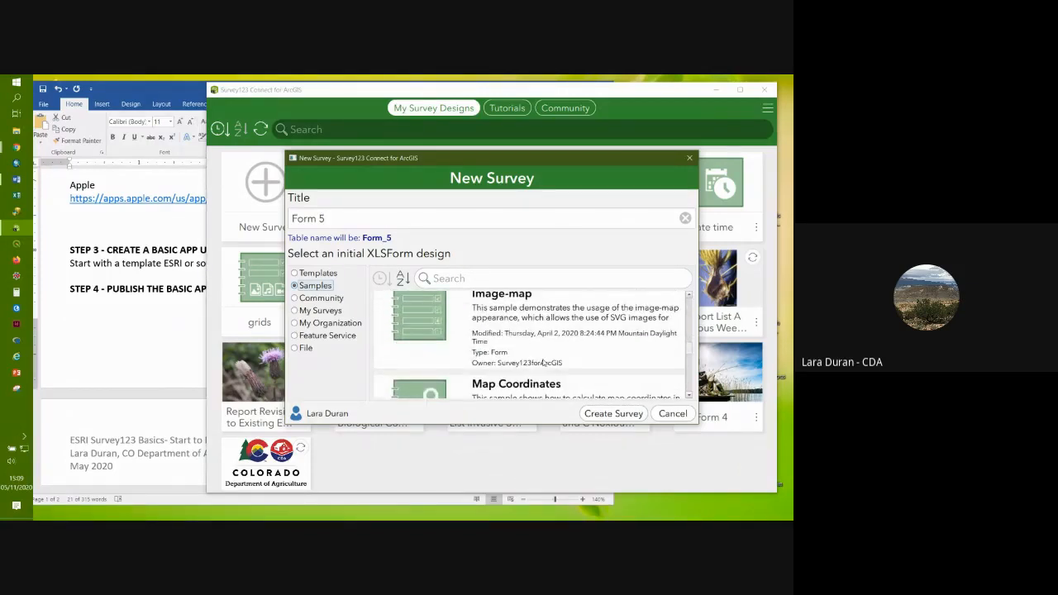
{"action": "left_click", "coordinate": [671, 415]}
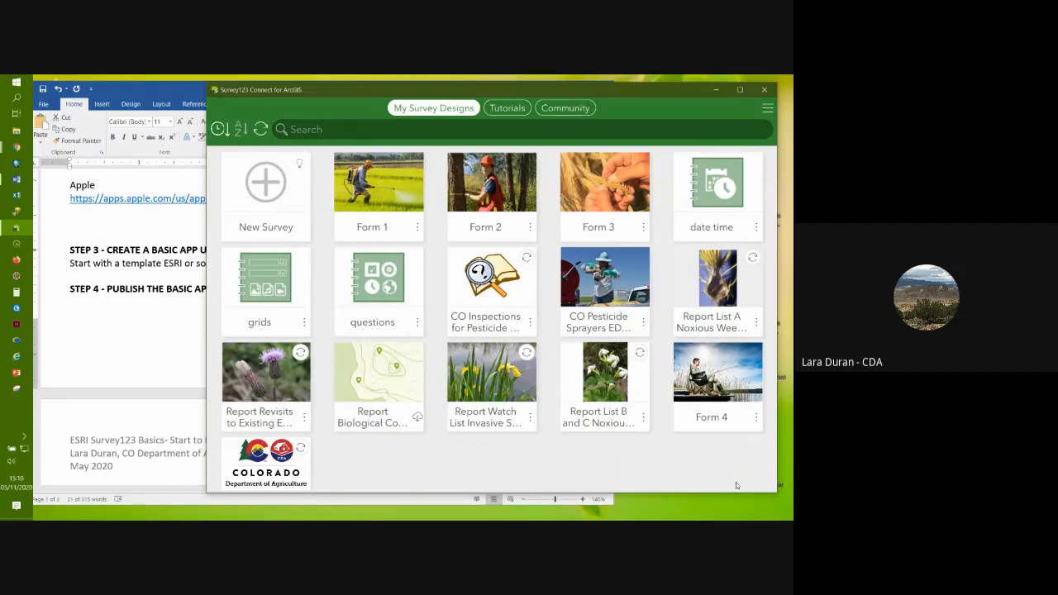
Step: Confirm downloading Report Biological Control Releases, dismiss the completion message, and open its design
{"action": "left_click", "coordinate": [376, 392]}
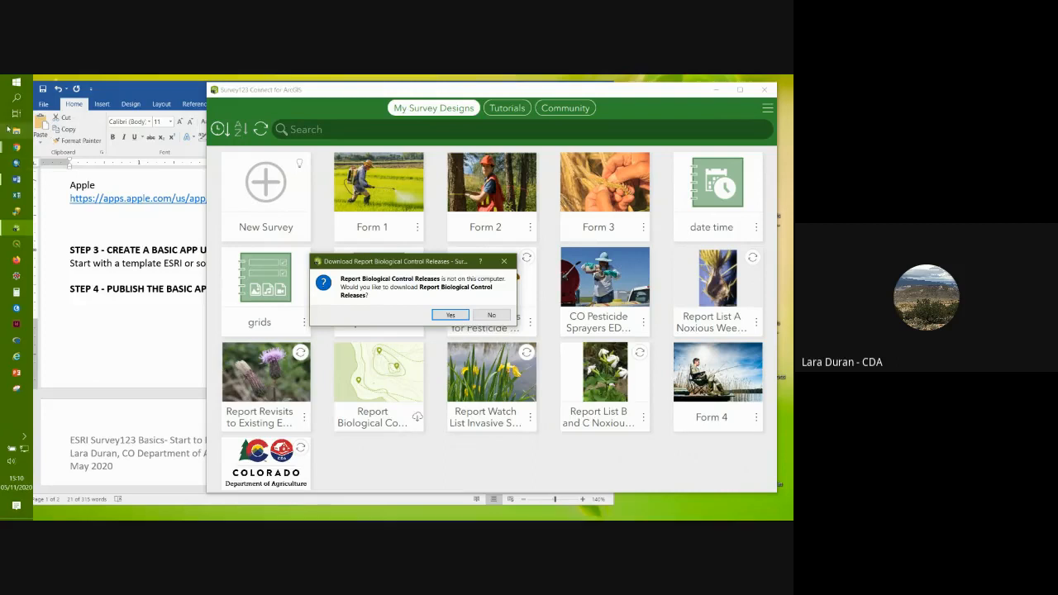
{"action": "left_click", "coordinate": [449, 316]}
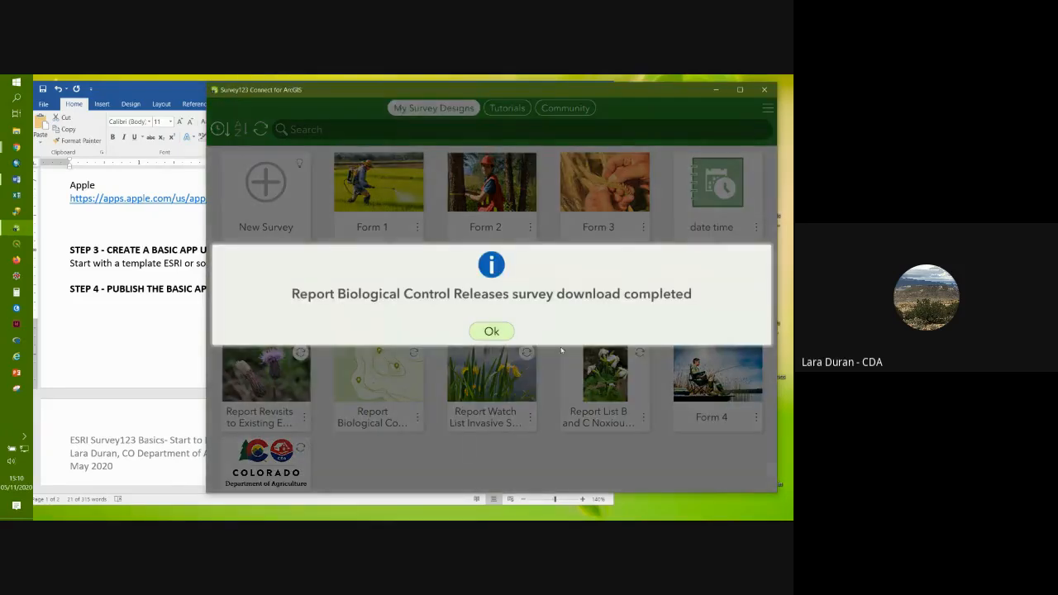
{"action": "left_click", "coordinate": [489, 332]}
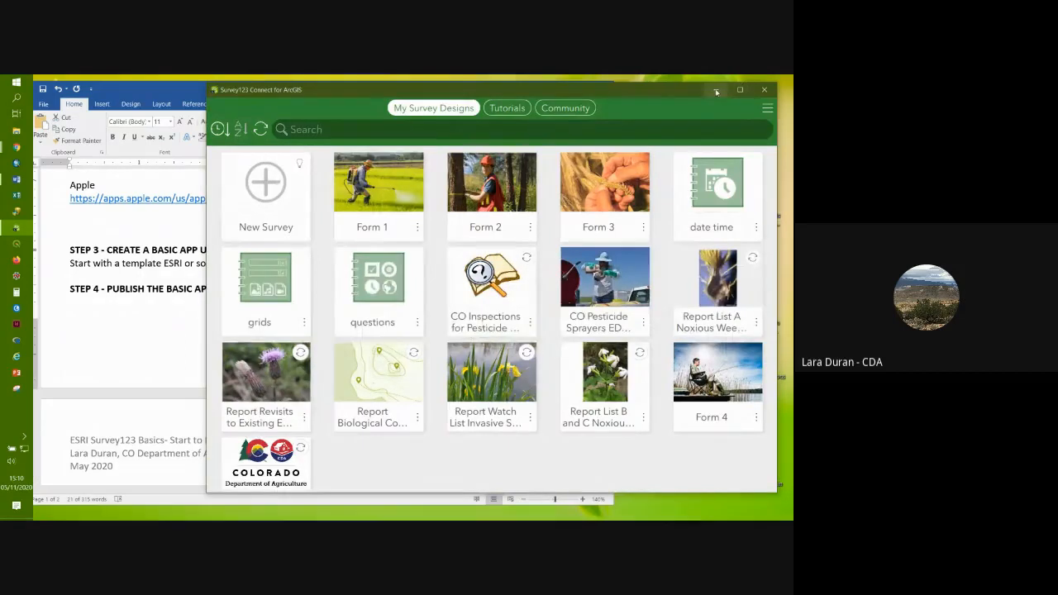
{"action": "left_click", "coordinate": [371, 373]}
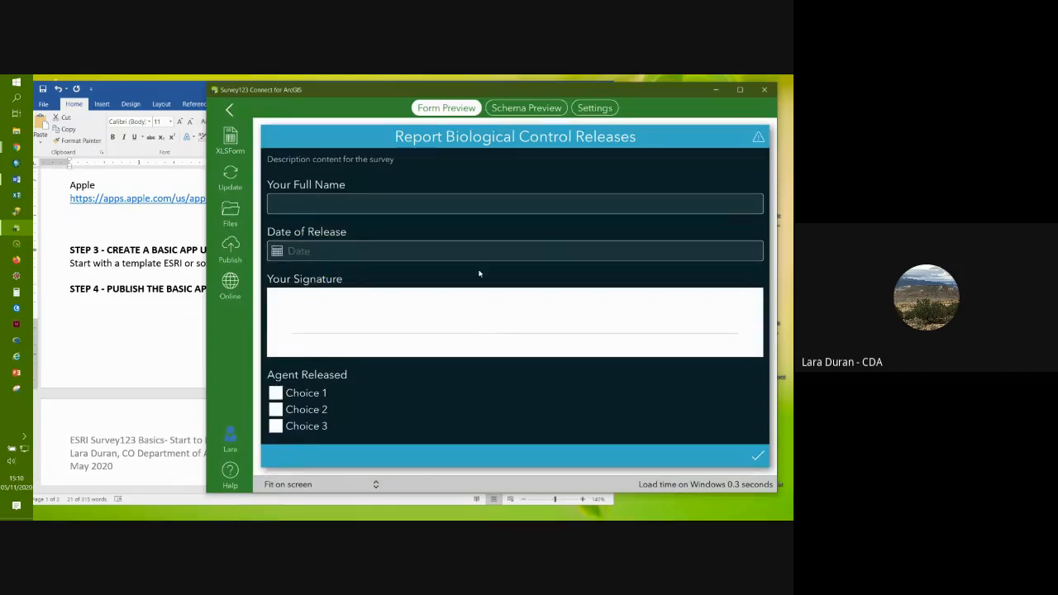
Step: Minimize Word, shift the Connect window left, and open the survey's XLSForm in Excel
{"action": "scroll", "coordinate": [614, 247], "scroll_direction": "down", "scroll_amount": 2}
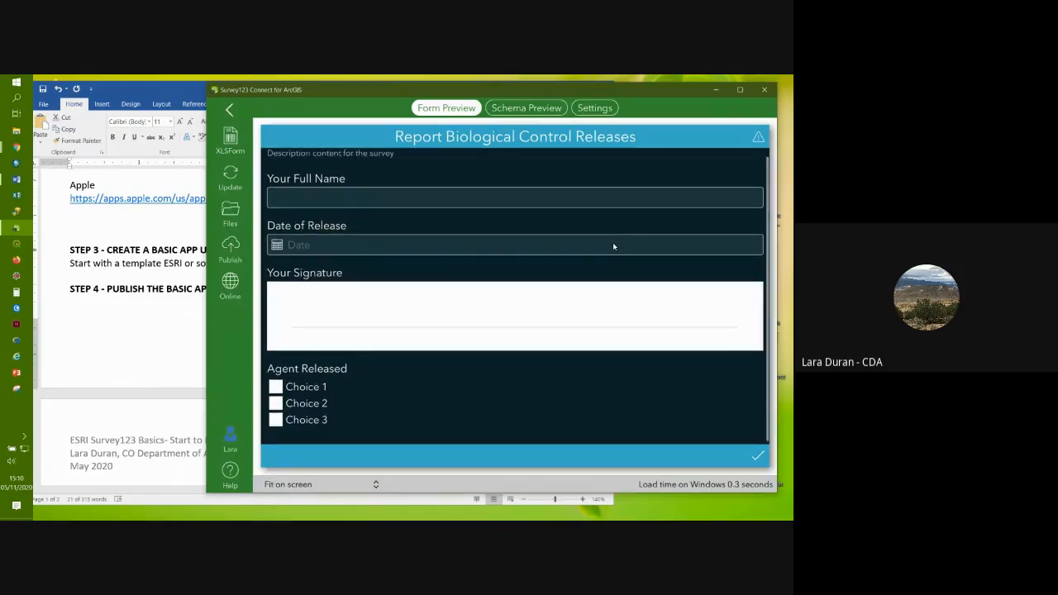
{"action": "scroll", "coordinate": [613, 247], "scroll_direction": "up", "scroll_amount": 2}
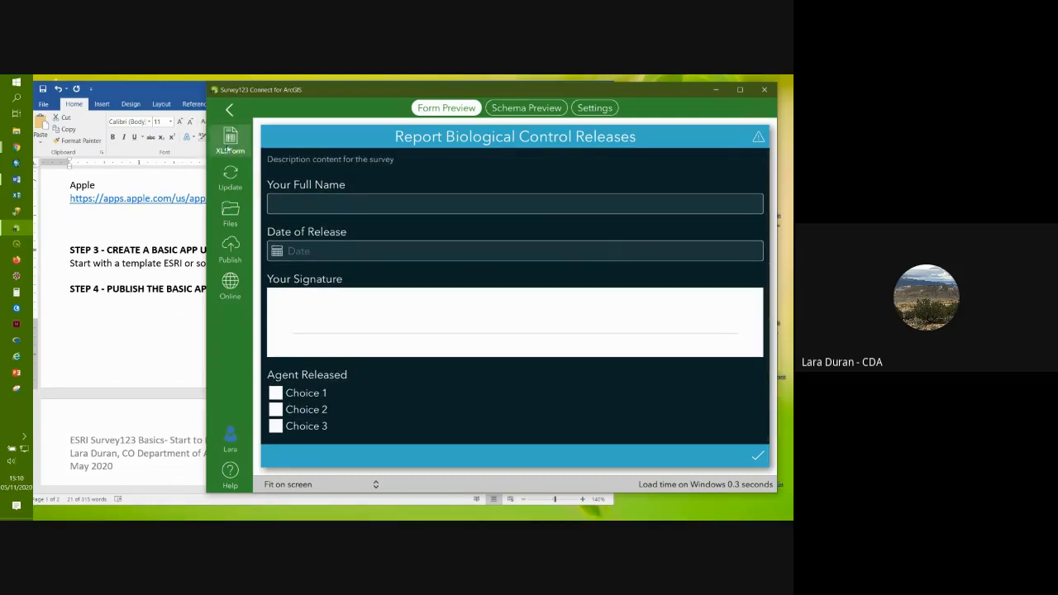
{"action": "left_click", "coordinate": [141, 93]}
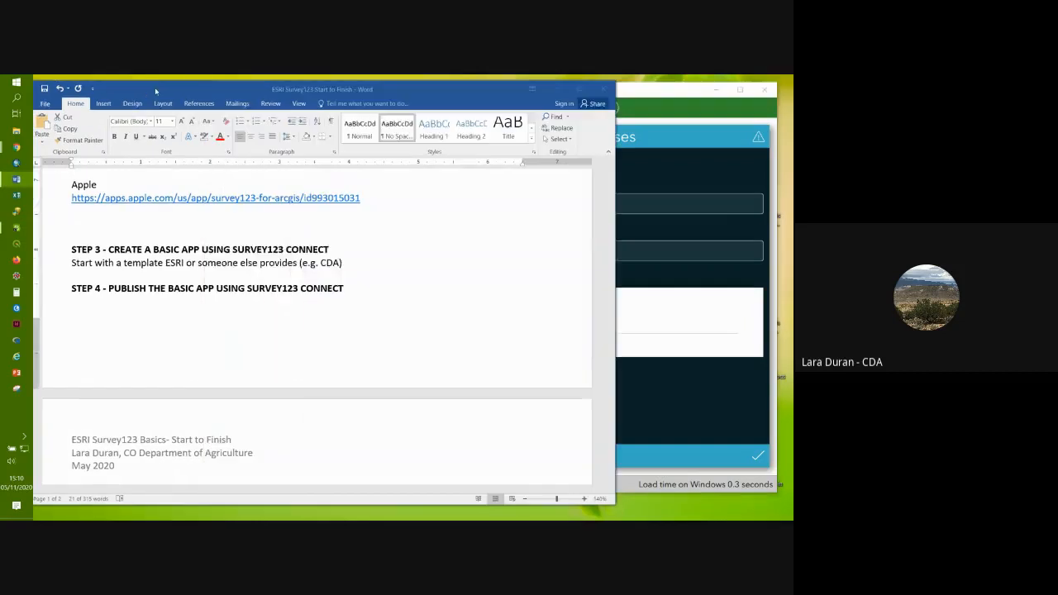
{"action": "left_click", "coordinate": [558, 90]}
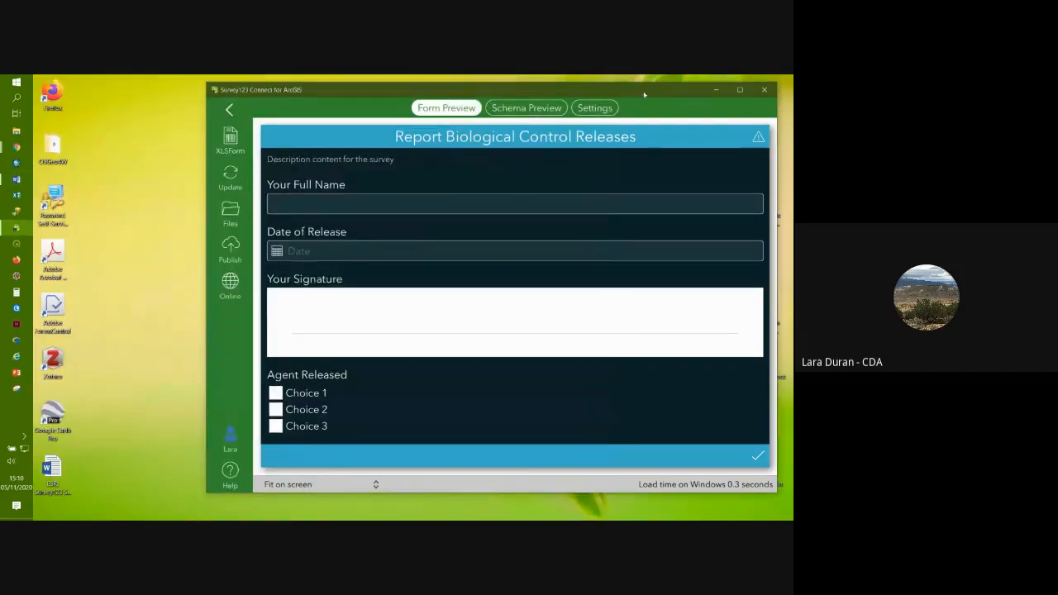
{"action": "left_click_drag", "start_coordinate": [646, 85], "coordinate": [624, 93]}
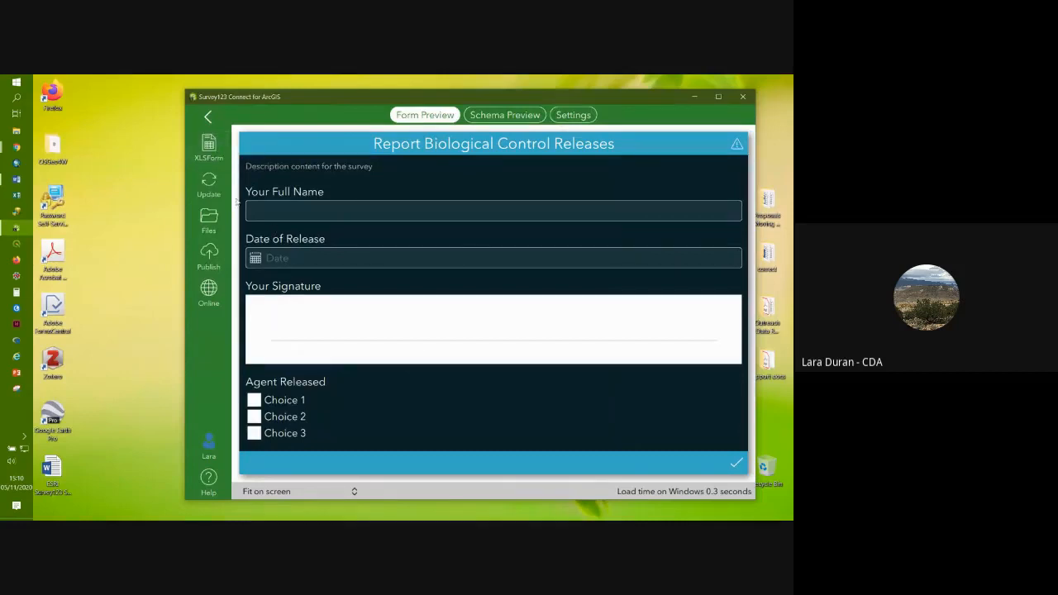
{"action": "left_click", "coordinate": [208, 146]}
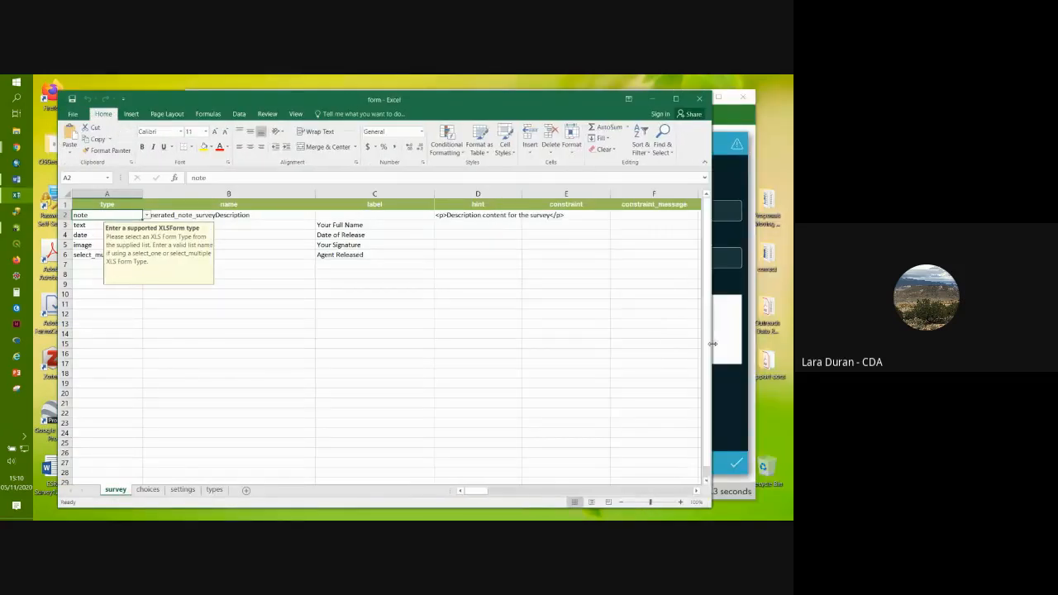
{"action": "left_click", "coordinate": [267, 334]}
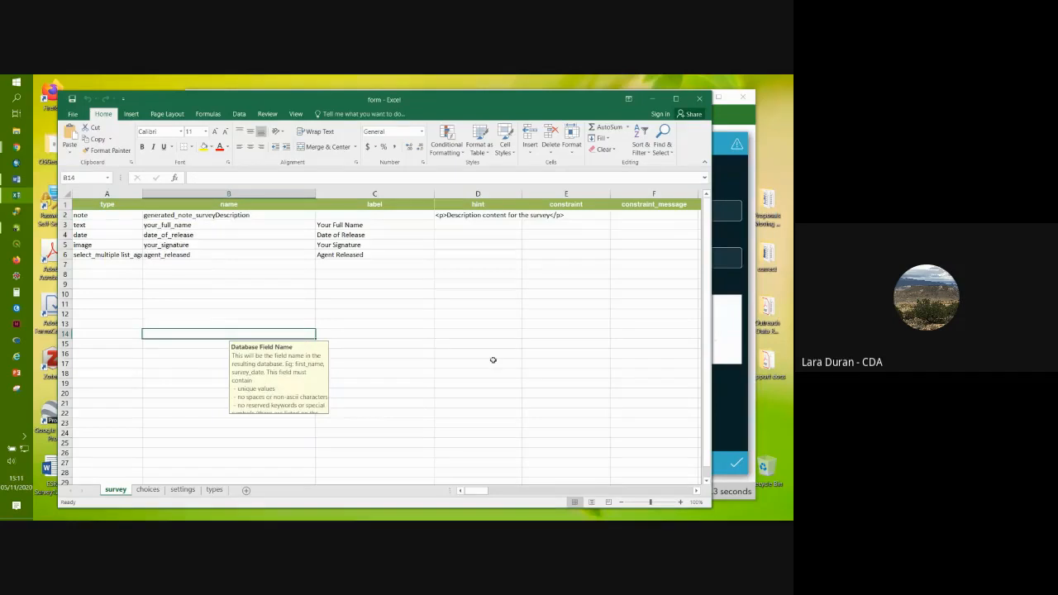
{"action": "left_click", "coordinate": [137, 194]}
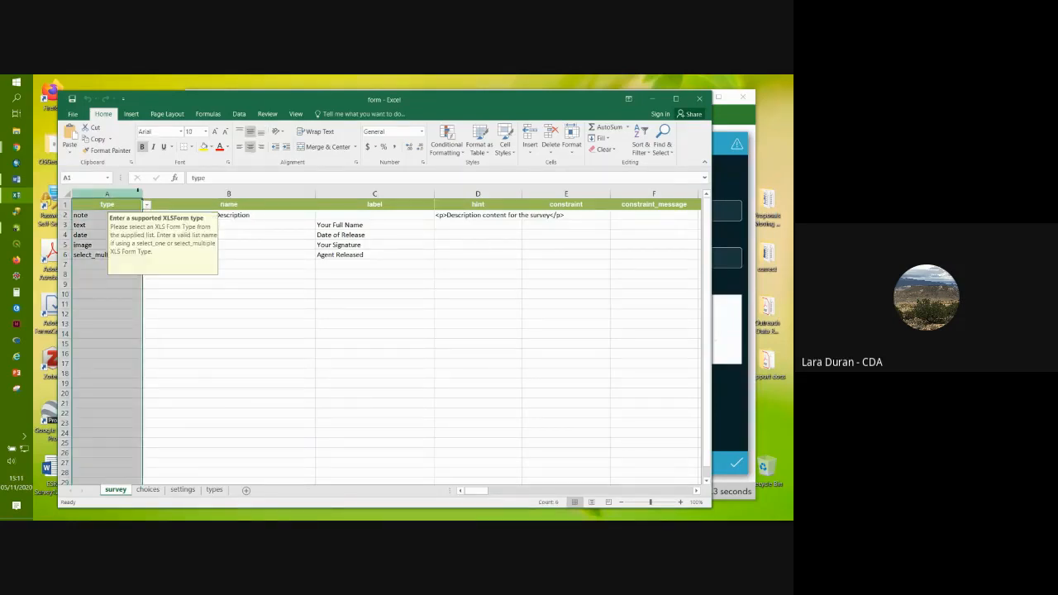
{"action": "left_click", "coordinate": [231, 194]}
{"action": "left_click", "coordinate": [400, 192]}
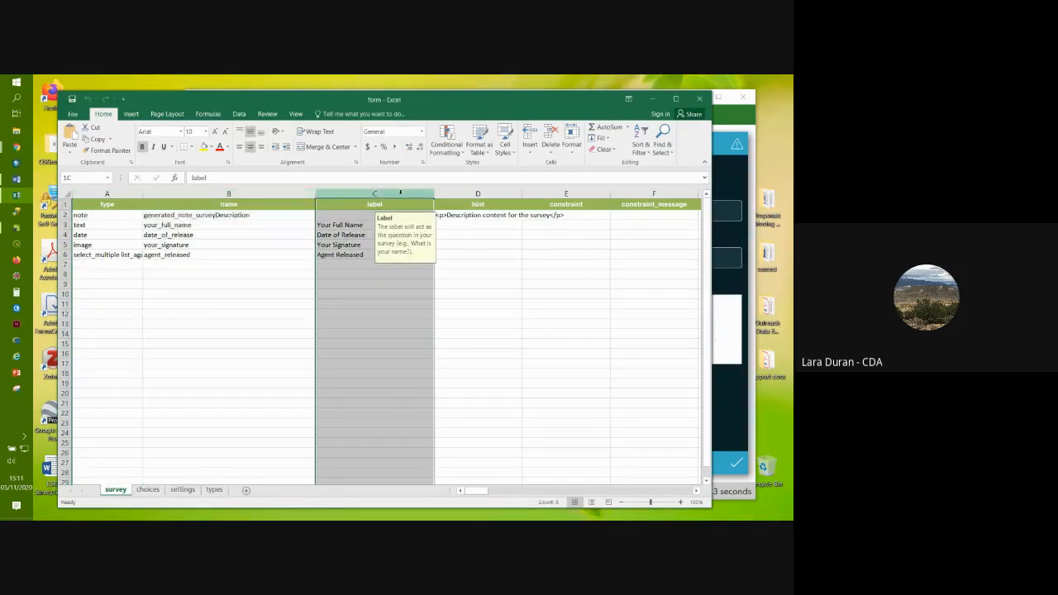
{"action": "left_click", "coordinate": [542, 374]}
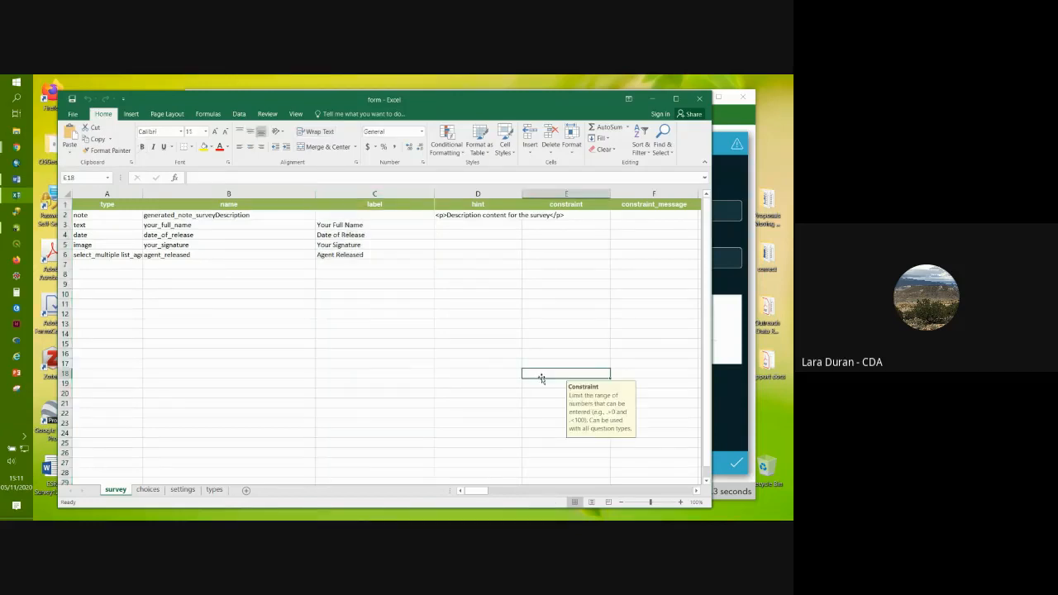
Step: Widen choices column A so list_agent_released shows fully, then return to the survey sheet
{"action": "left_click", "coordinate": [147, 490]}
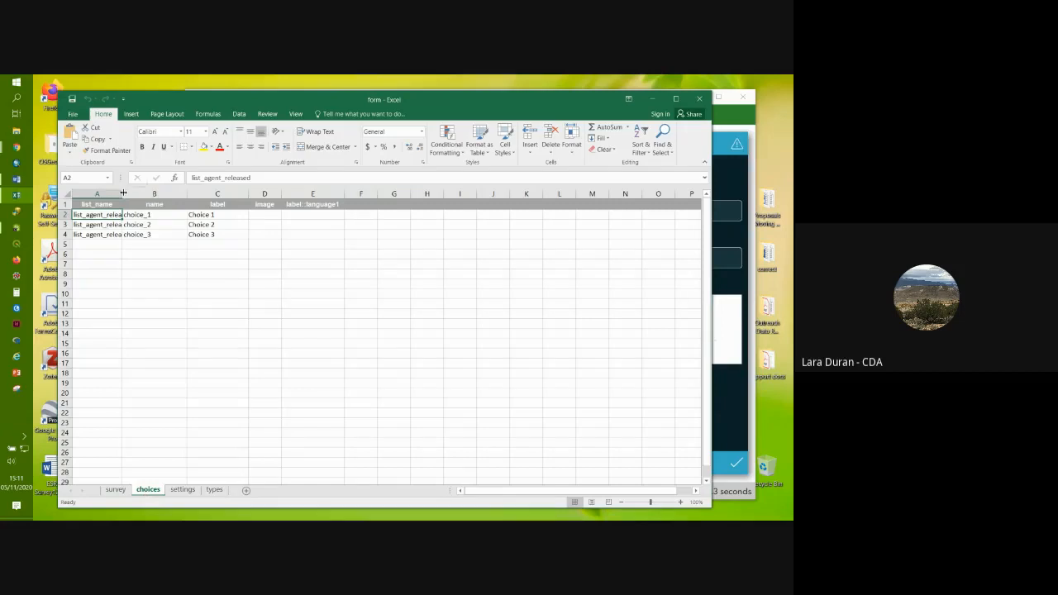
{"action": "left_click_drag", "start_coordinate": [191, 192], "coordinate": [189, 193]}
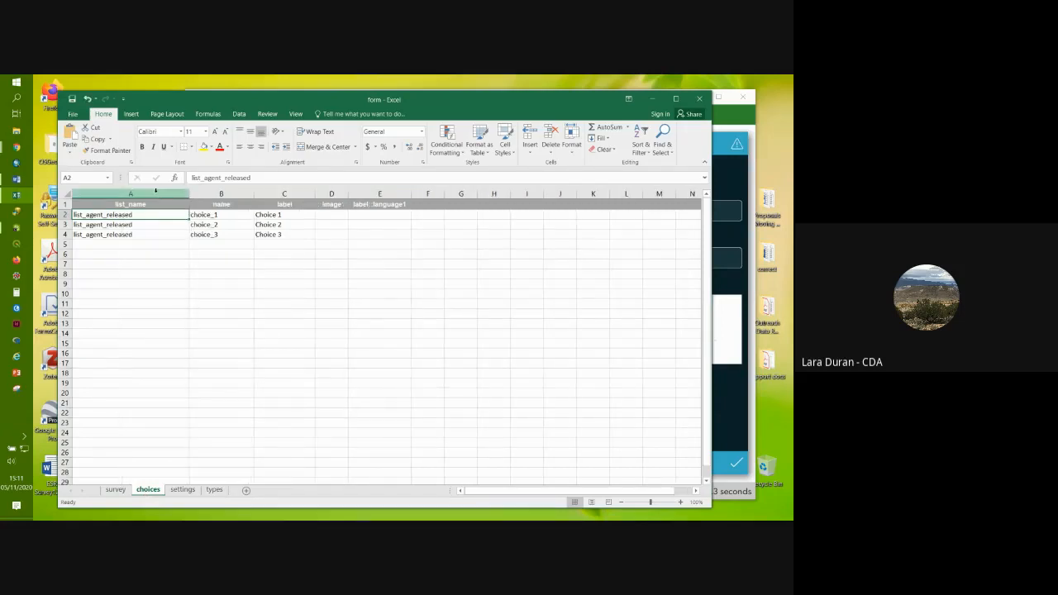
{"action": "left_click", "coordinate": [156, 193]}
{"action": "left_click", "coordinate": [208, 195]}
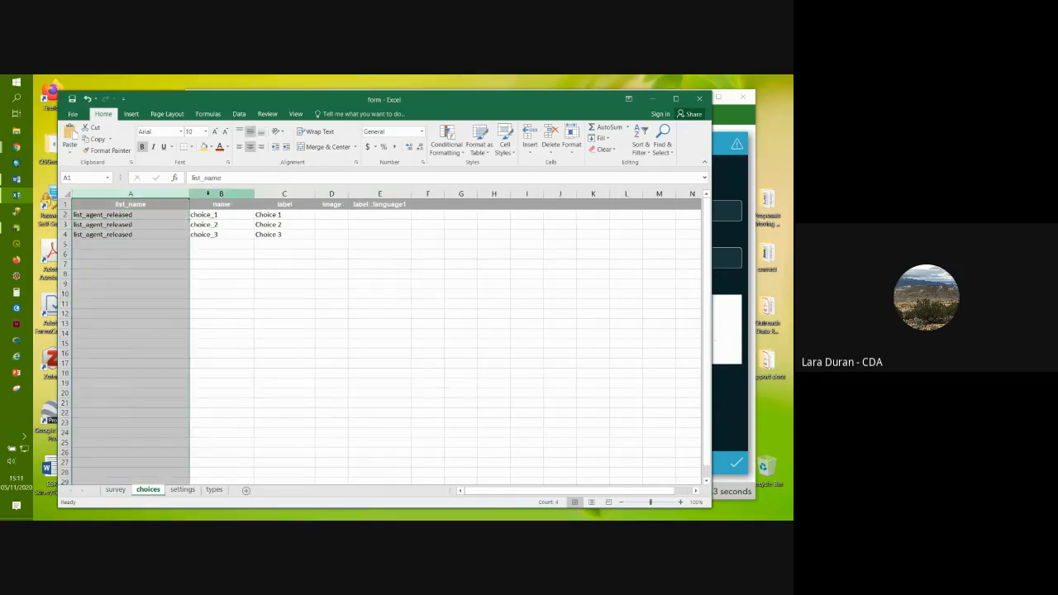
{"action": "left_click", "coordinate": [284, 195]}
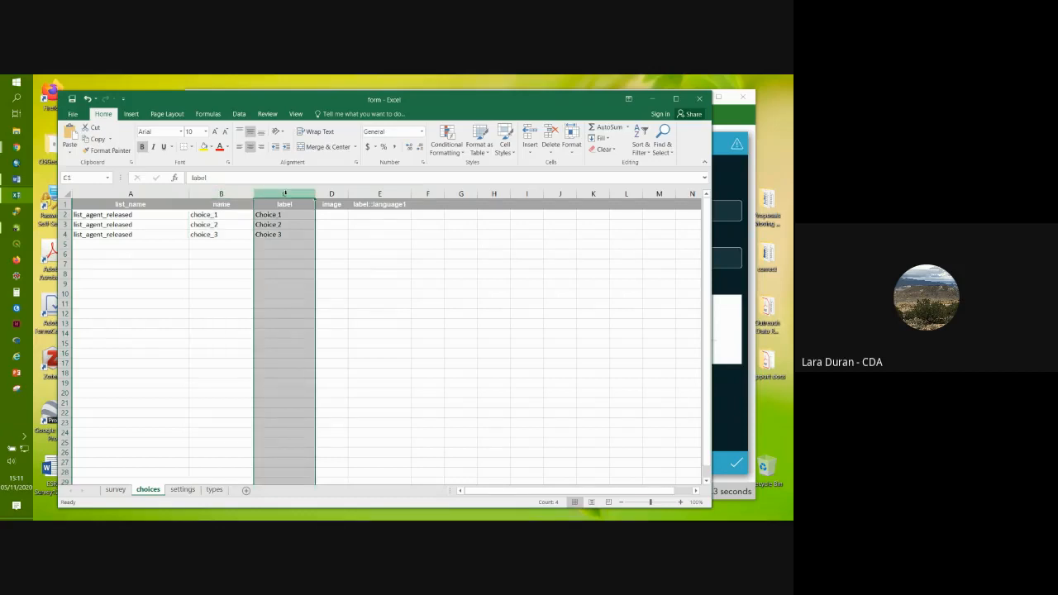
{"action": "left_click", "coordinate": [115, 490]}
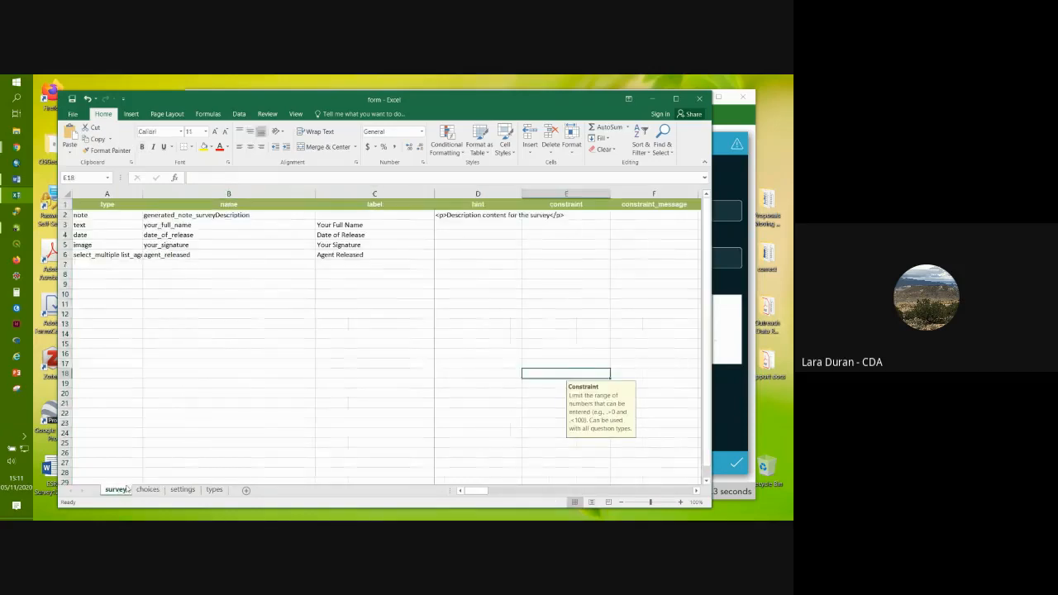
{"action": "left_click_drag", "start_coordinate": [142, 198], "coordinate": [218, 199]}
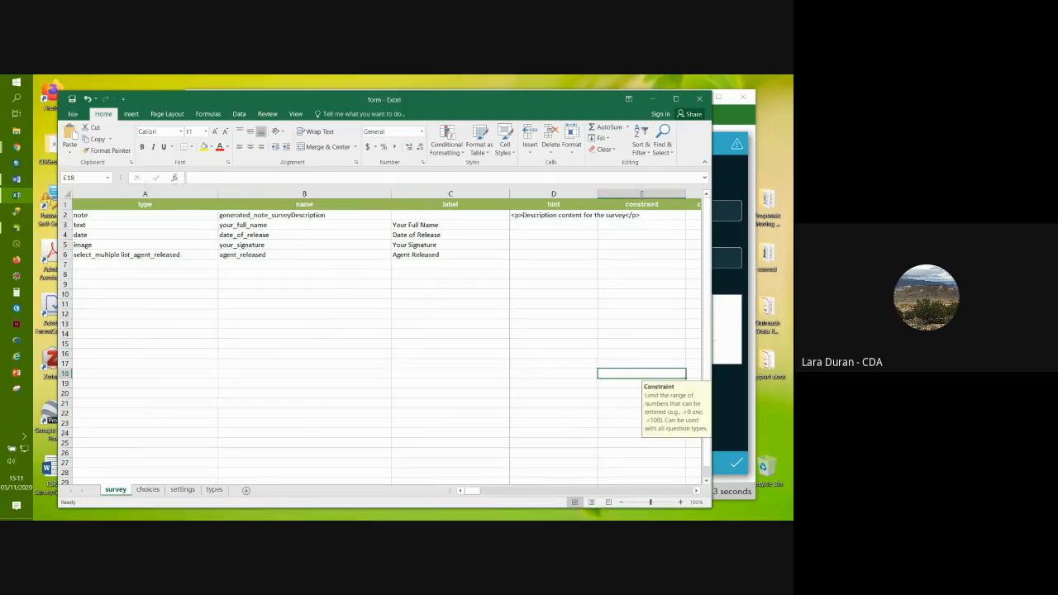
{"action": "left_click", "coordinate": [149, 194]}
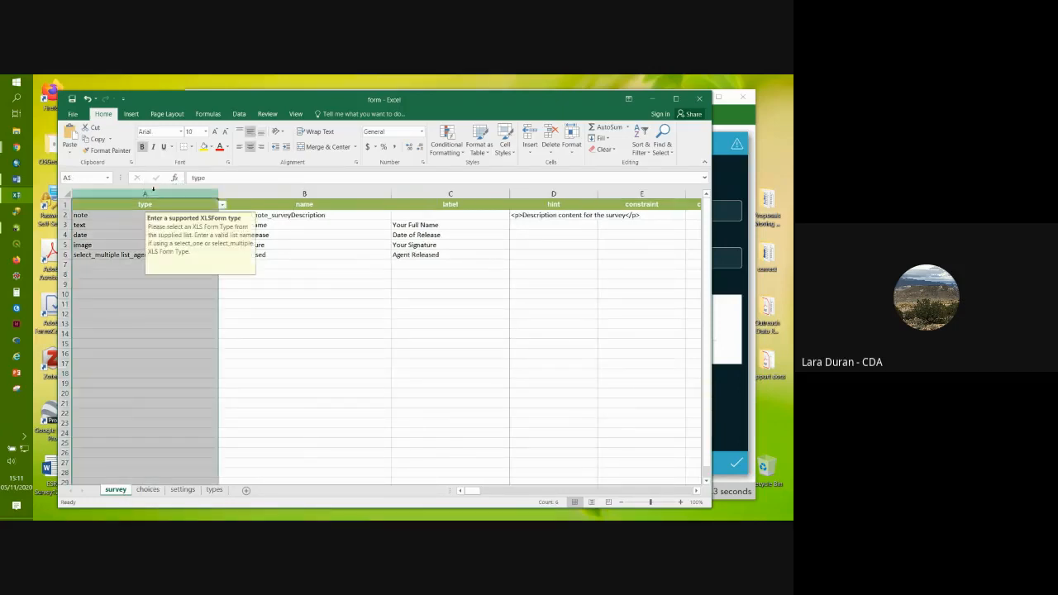
{"action": "left_click", "coordinate": [167, 334]}
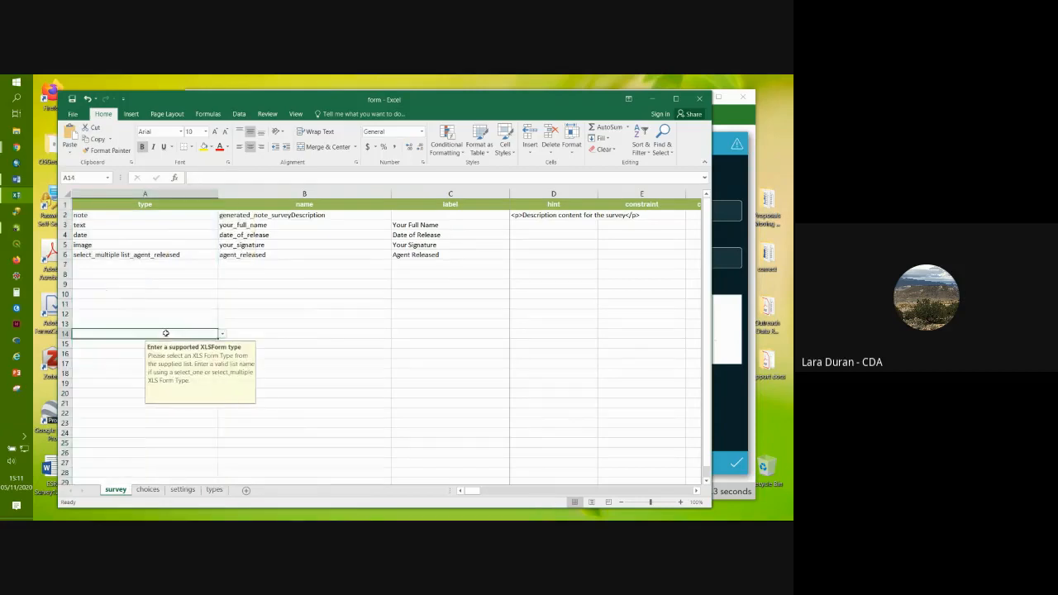
{"action": "left_click", "coordinate": [154, 275]}
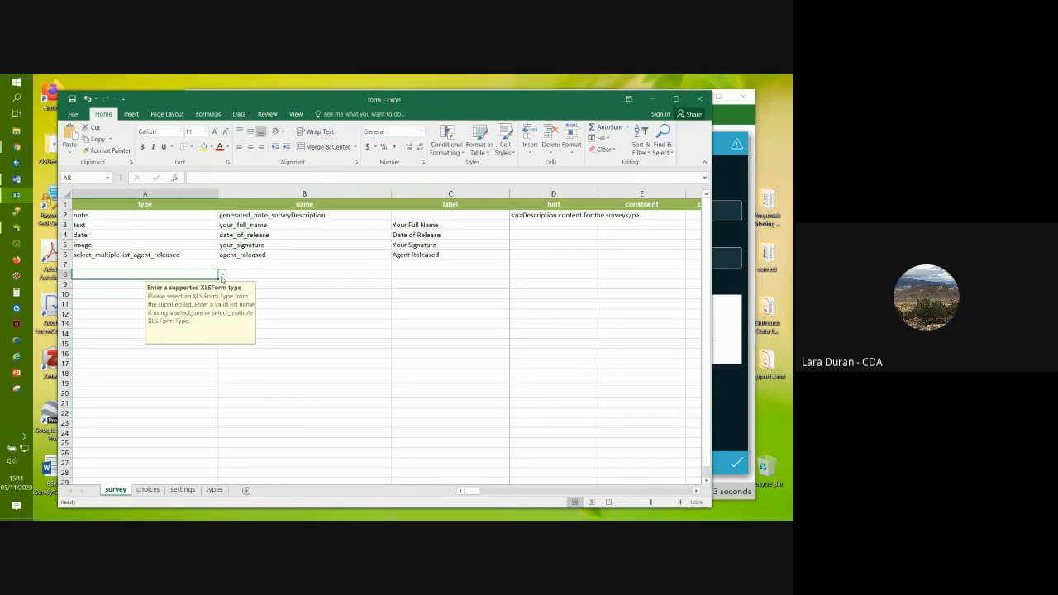
{"action": "left_click", "coordinate": [222, 275]}
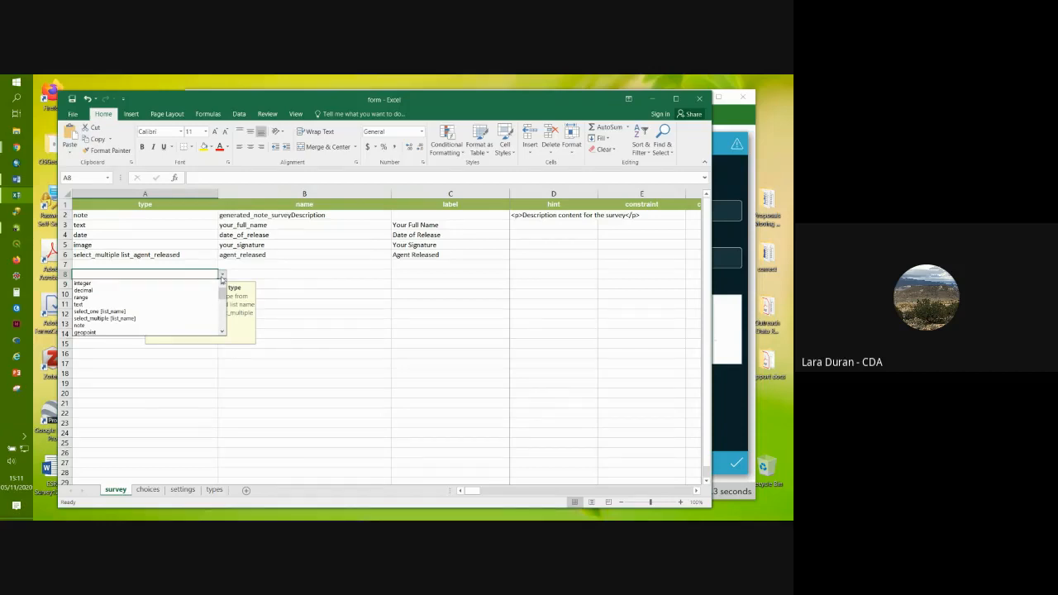
{"action": "left_click", "coordinate": [221, 275]}
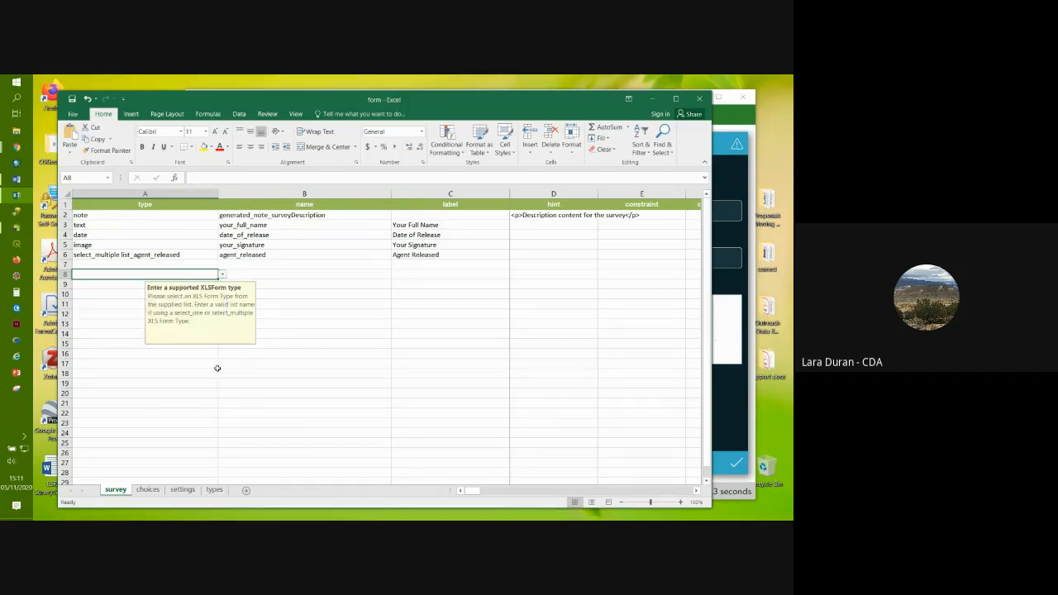
{"action": "left_click", "coordinate": [213, 354]}
{"action": "left_click", "coordinate": [214, 276]}
{"action": "left_click", "coordinate": [222, 275]}
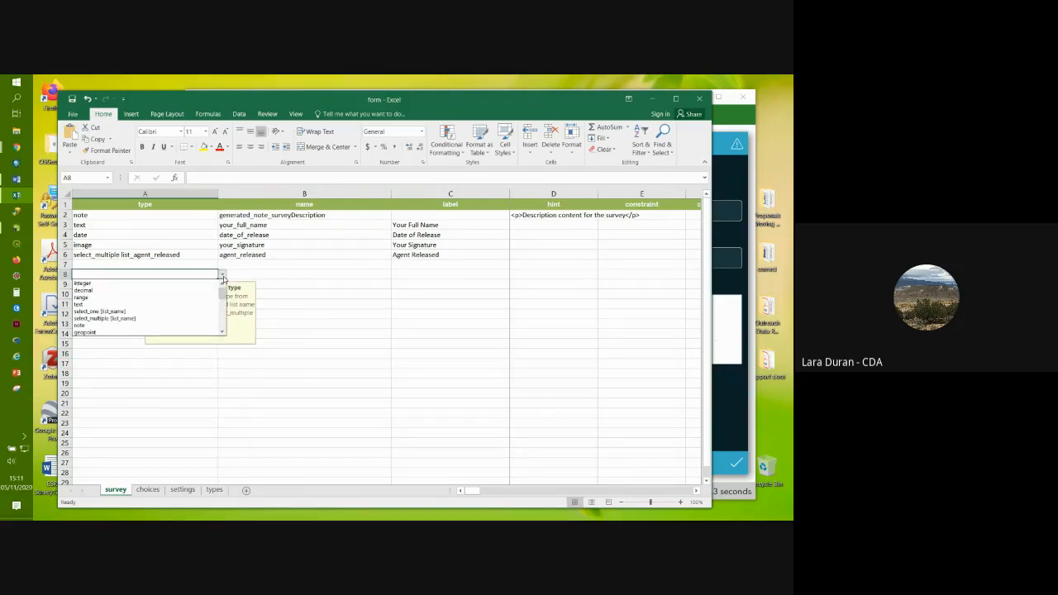
{"action": "scroll", "coordinate": [222, 299], "scroll_direction": "down", "scroll_amount": 2}
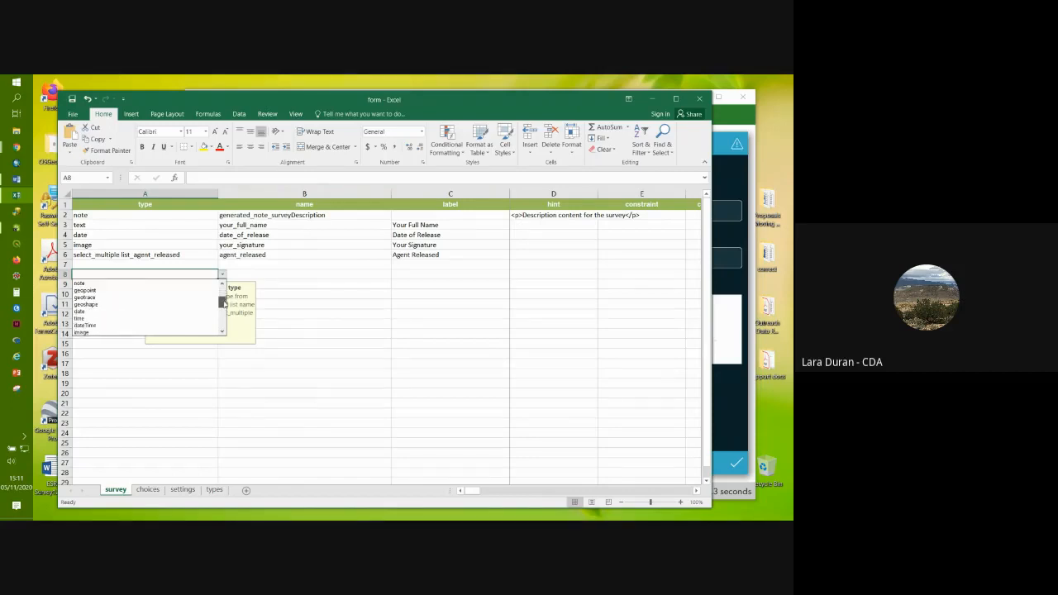
{"action": "scroll", "coordinate": [224, 303], "scroll_direction": "down", "scroll_amount": 3}
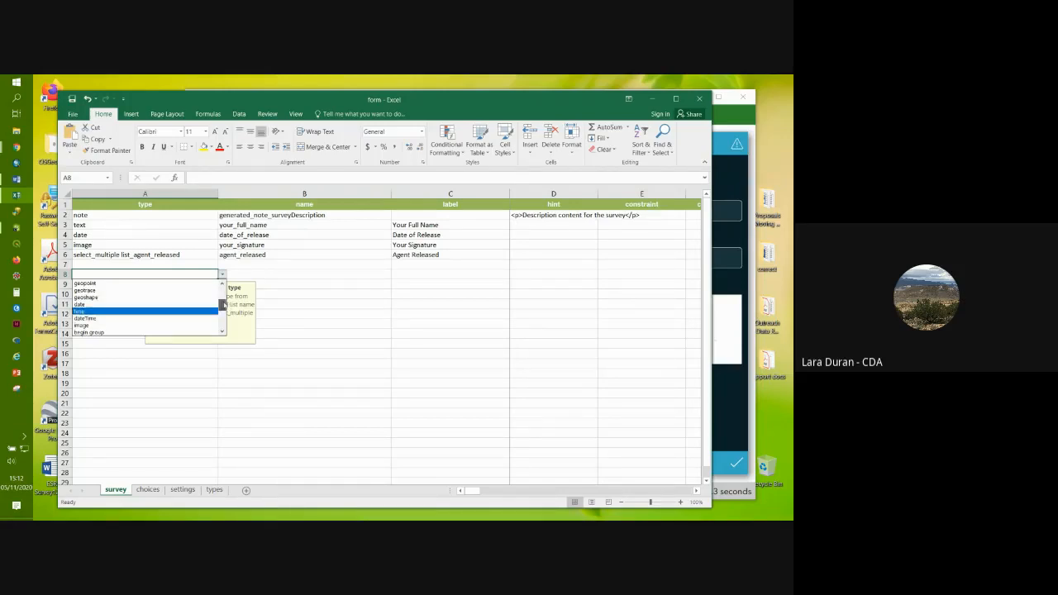
{"action": "scroll", "coordinate": [222, 306], "scroll_direction": "up", "scroll_amount": 2}
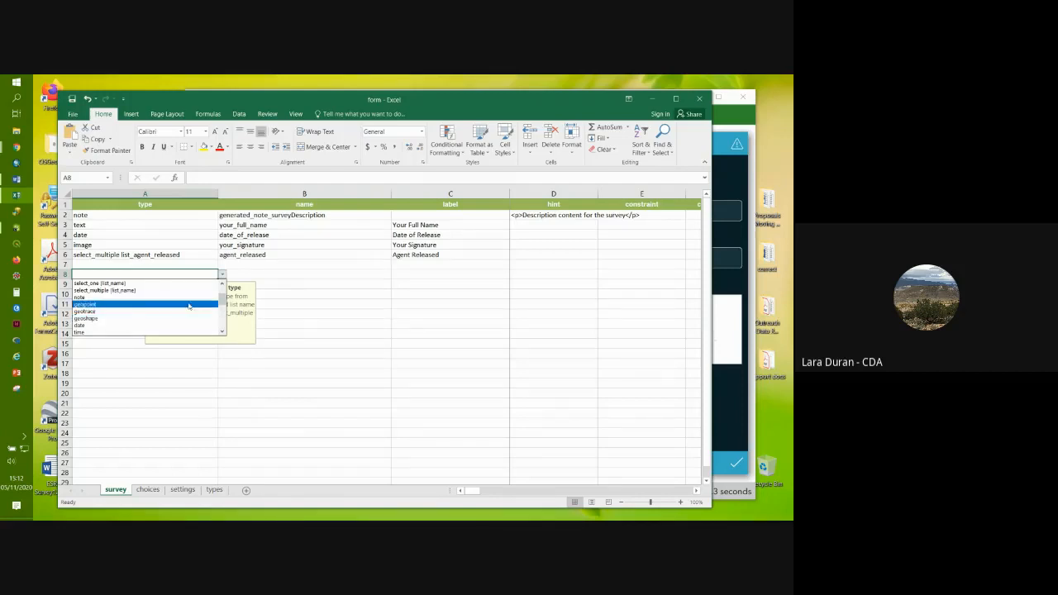
{"action": "scroll", "coordinate": [124, 322], "scroll_direction": "up", "scroll_amount": 2}
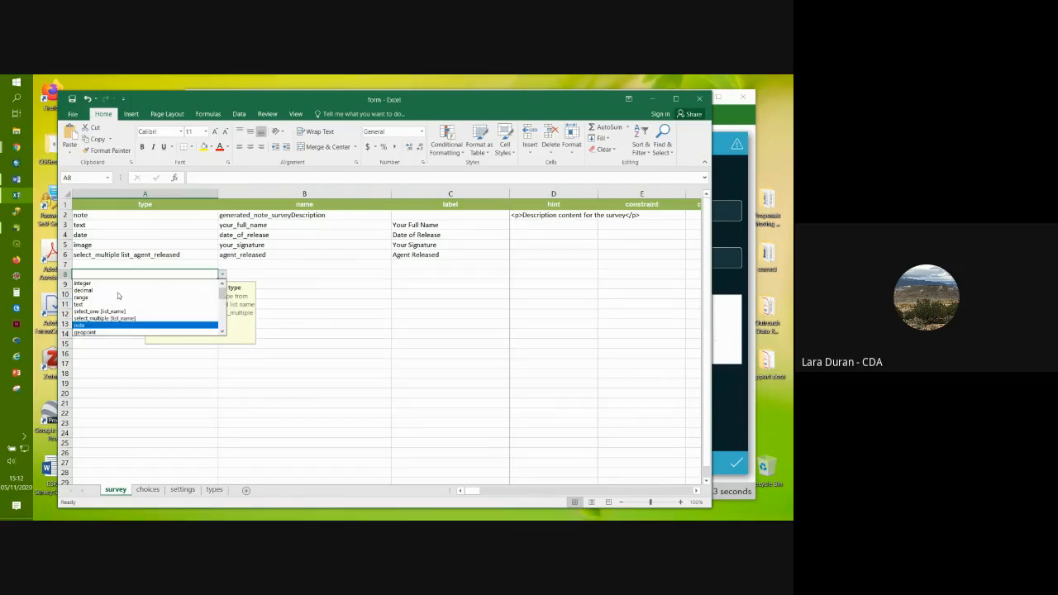
{"action": "left_click", "coordinate": [132, 191]}
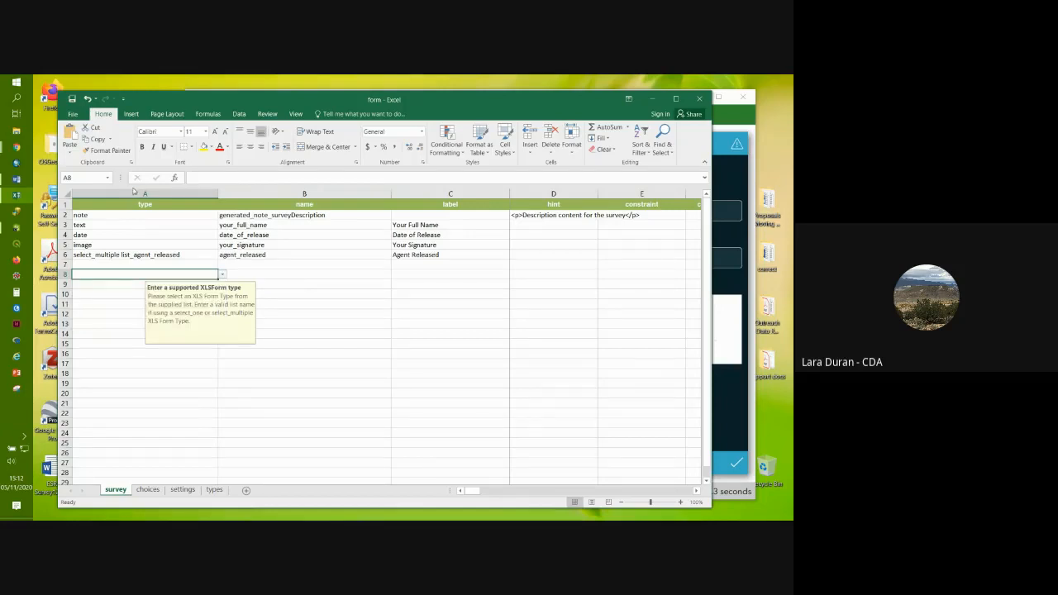
{"action": "left_click", "coordinate": [132, 193]}
{"action": "left_click", "coordinate": [314, 369]}
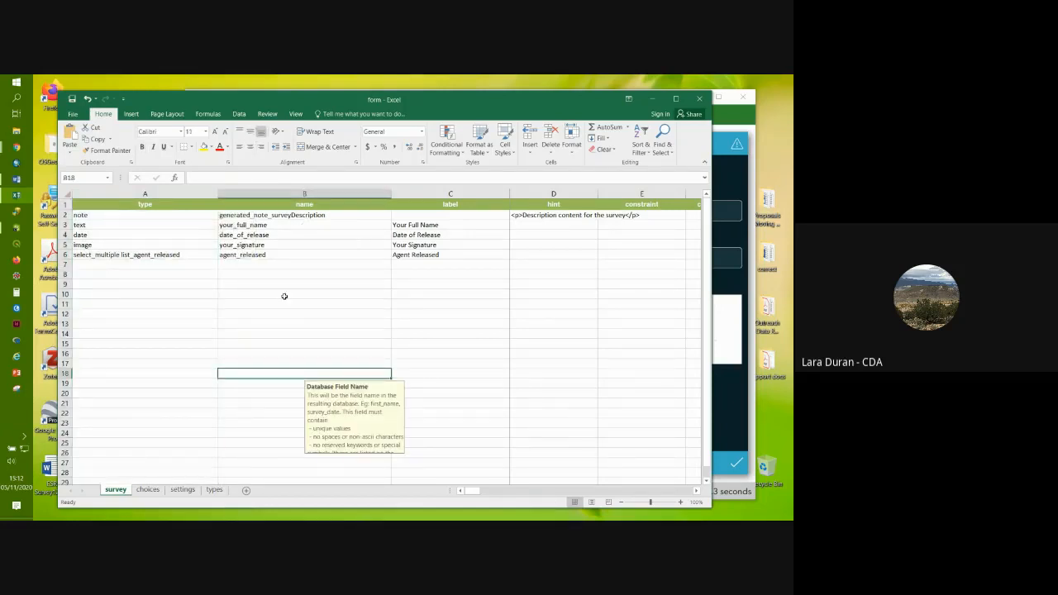
{"action": "left_click", "coordinate": [311, 192]}
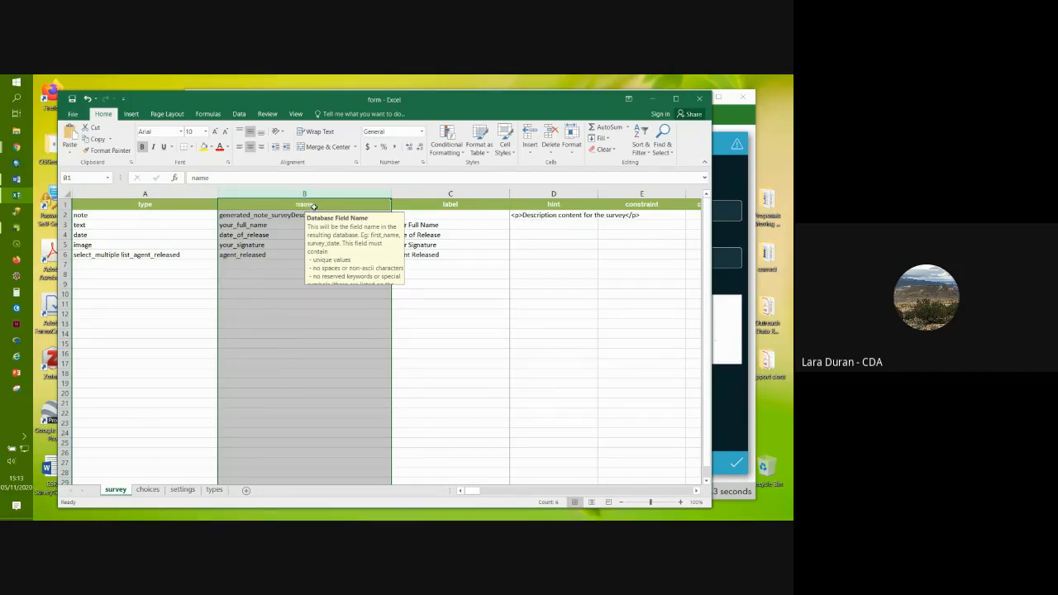
{"action": "left_click", "coordinate": [273, 306]}
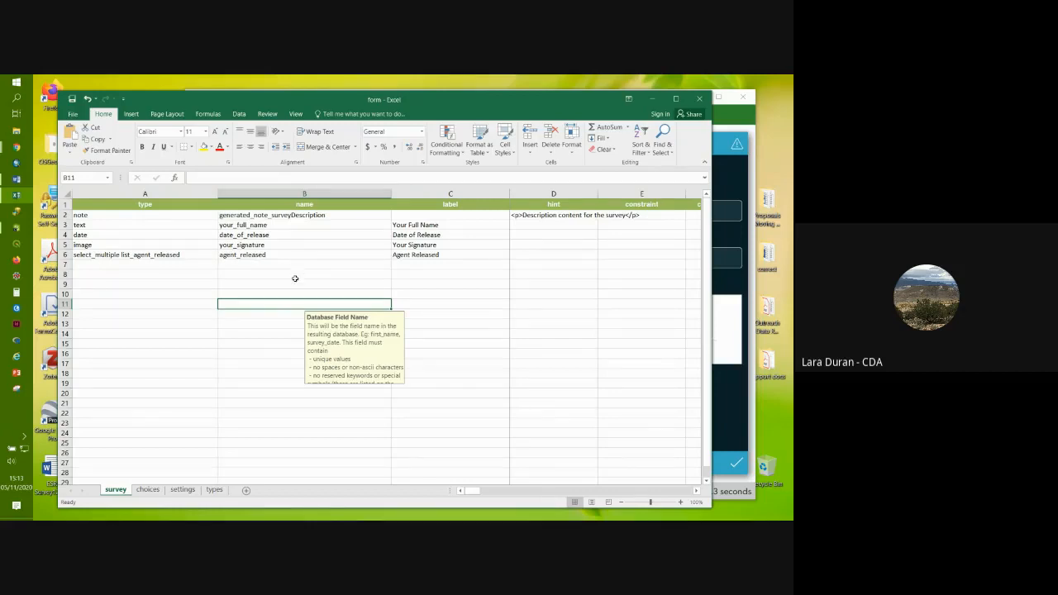
{"action": "left_click", "coordinate": [244, 266]}
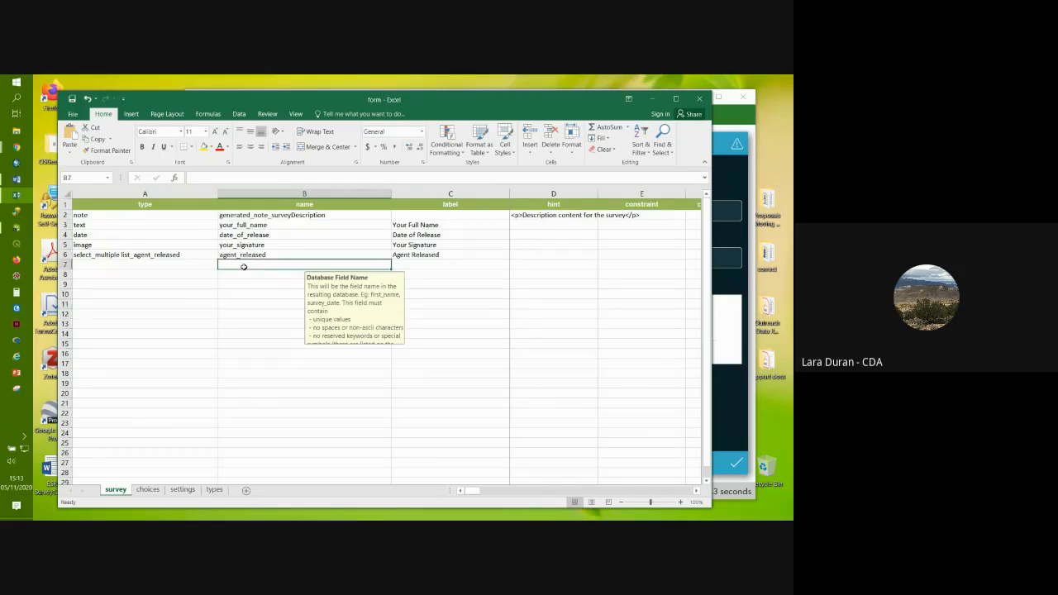
{"action": "type", "text": "comm"}
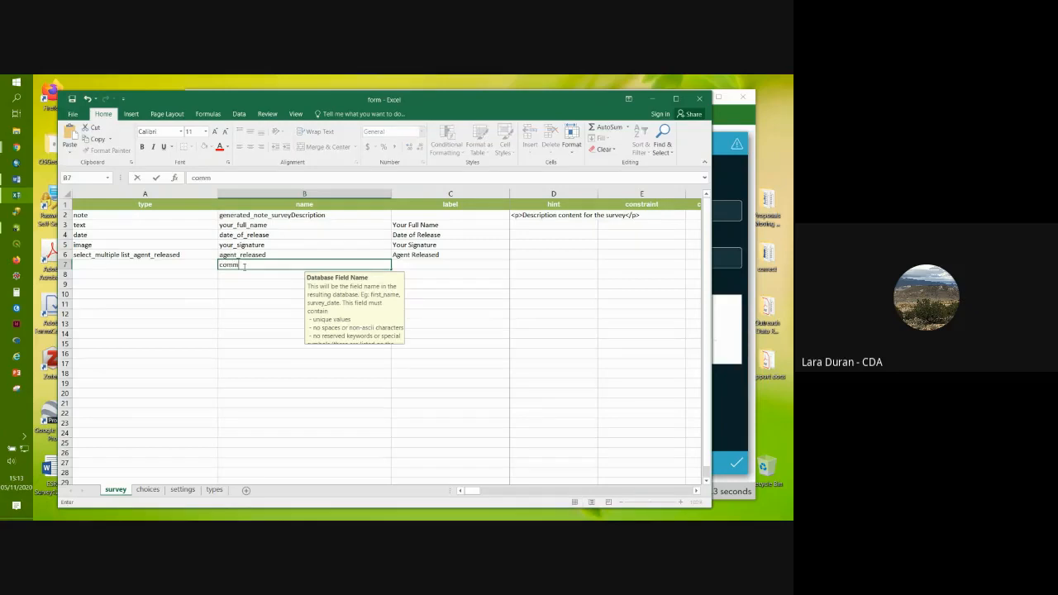
{"action": "type", "text": "onName"}
{"action": "key", "text": "BackSpace"}
{"action": "key", "text": "BackSpace"}
{"action": "key", "text": "BackSpace"}
{"action": "key", "text": "BackSpace"}
{"action": "key", "text": "BackSpace"}
{"action": "key", "text": "BackSpace"}
{"action": "key", "text": "BackSpace"}
{"action": "key", "text": "BackSpace"}
{"action": "key", "text": "BackSpace"}
{"action": "type", "text": "x"}
{"action": "key", "text": "BackSpace"}
{"action": "type", "text": "SciName"}
{"action": "key", "text": "BackSpace"}
{"action": "key", "text": "BackSpace"}
{"action": "key", "text": "BackSpace"}
{"action": "key", "text": "BackSpace"}
{"action": "key", "text": "BackSpace"}
{"action": "key", "text": "BackSpace"}
{"action": "left_click", "coordinate": [261, 295]}
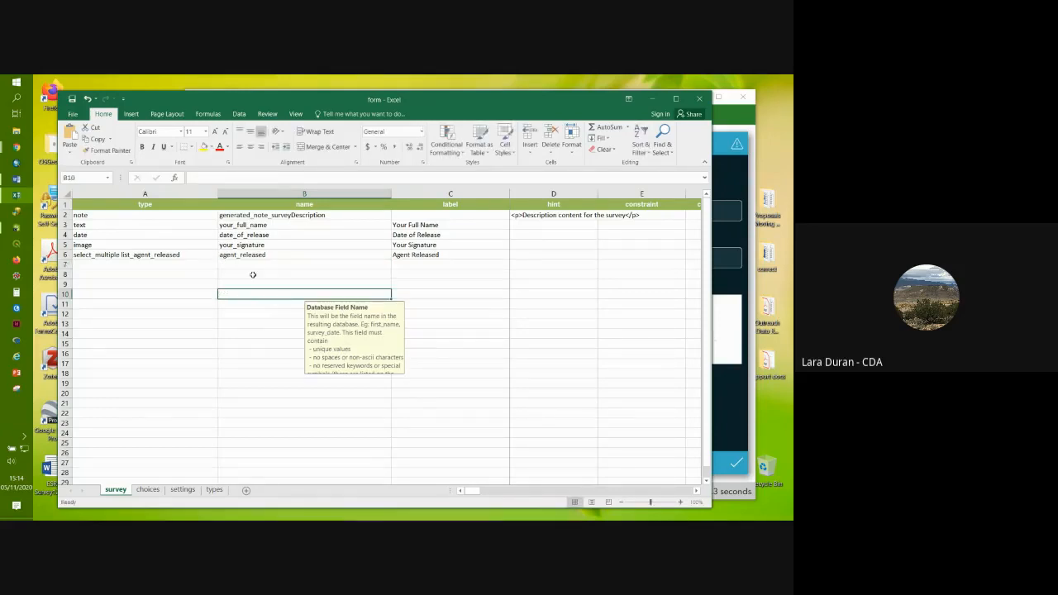
{"action": "left_click", "coordinate": [438, 194]}
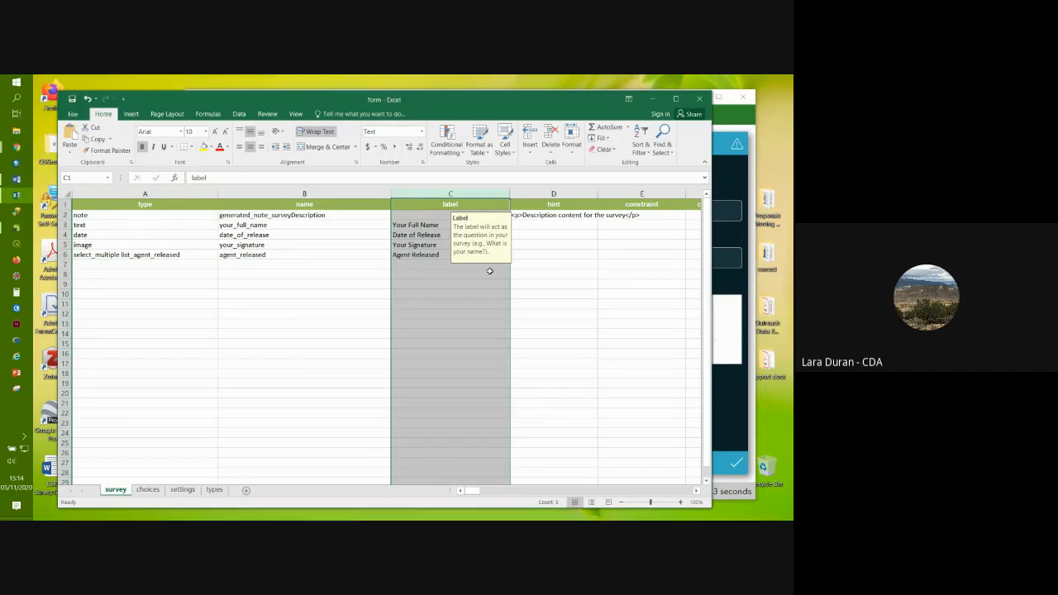
{"action": "left_click", "coordinate": [431, 284]}
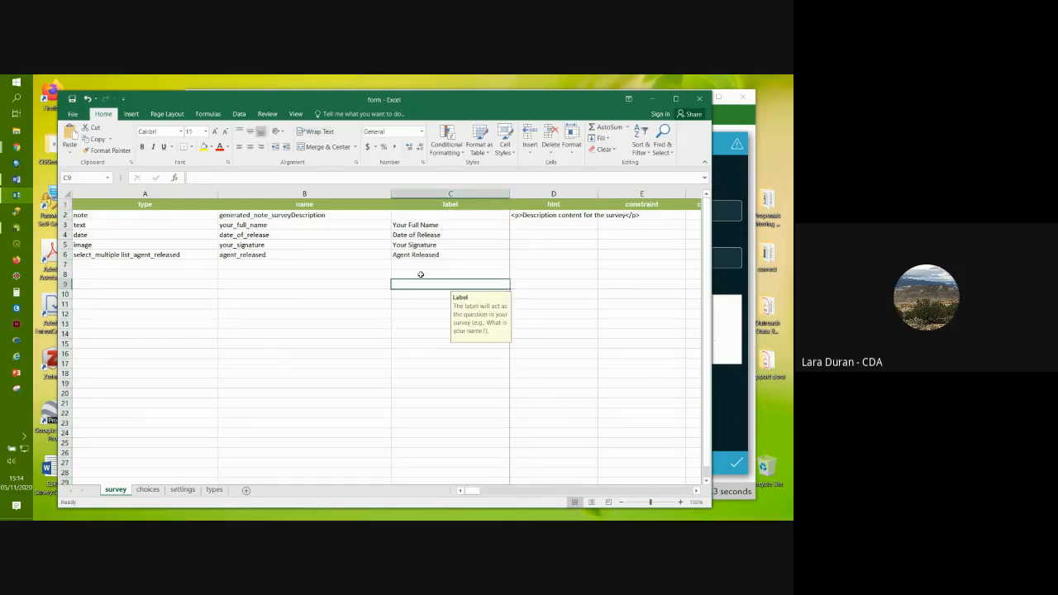
{"action": "left_click", "coordinate": [164, 193]}
{"action": "left_click", "coordinate": [280, 193]}
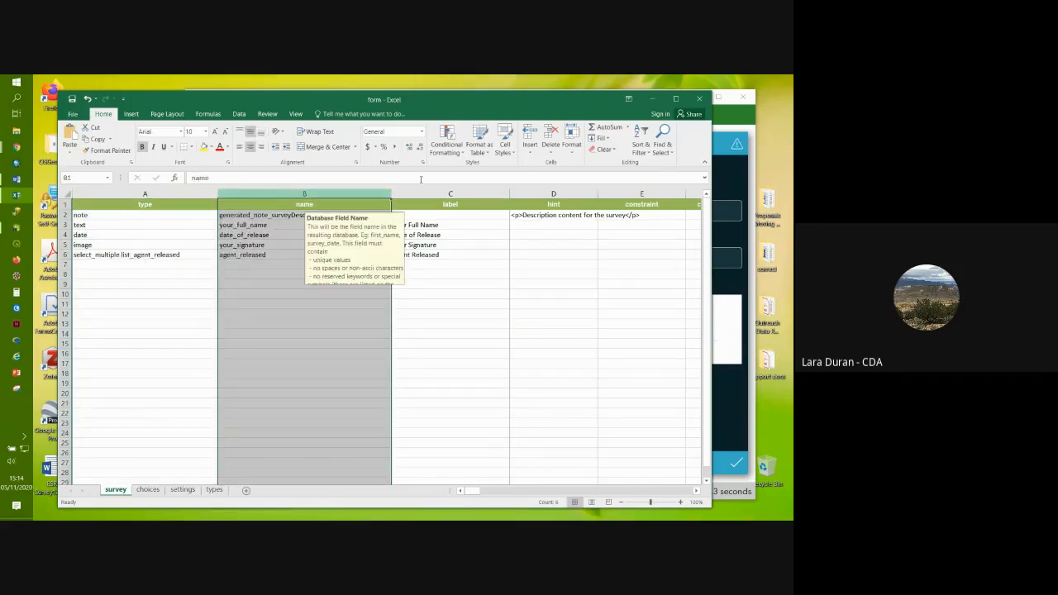
{"action": "left_click", "coordinate": [451, 193]}
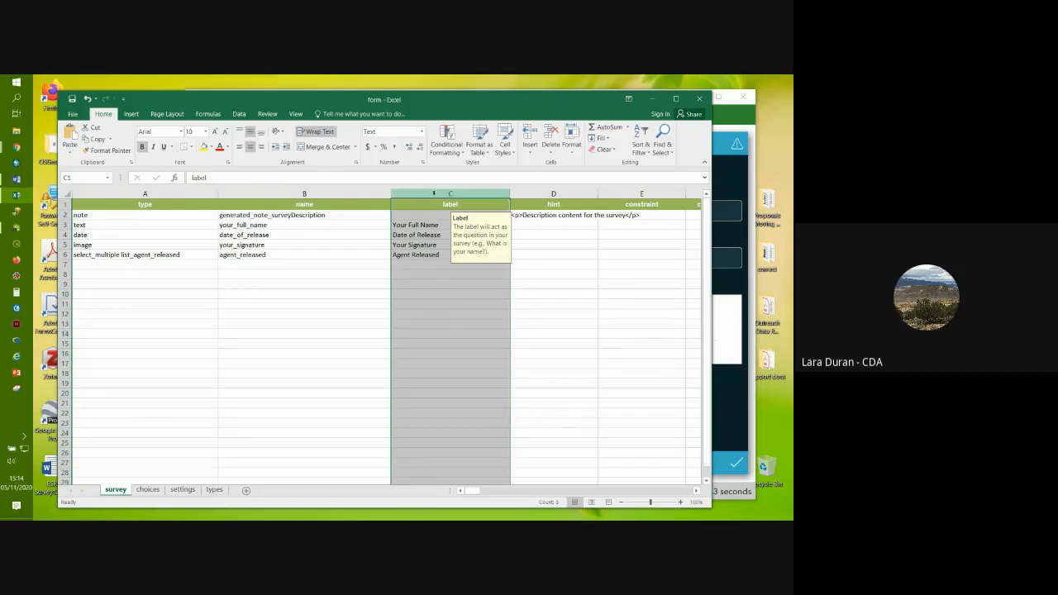
{"action": "left_click", "coordinate": [587, 412]}
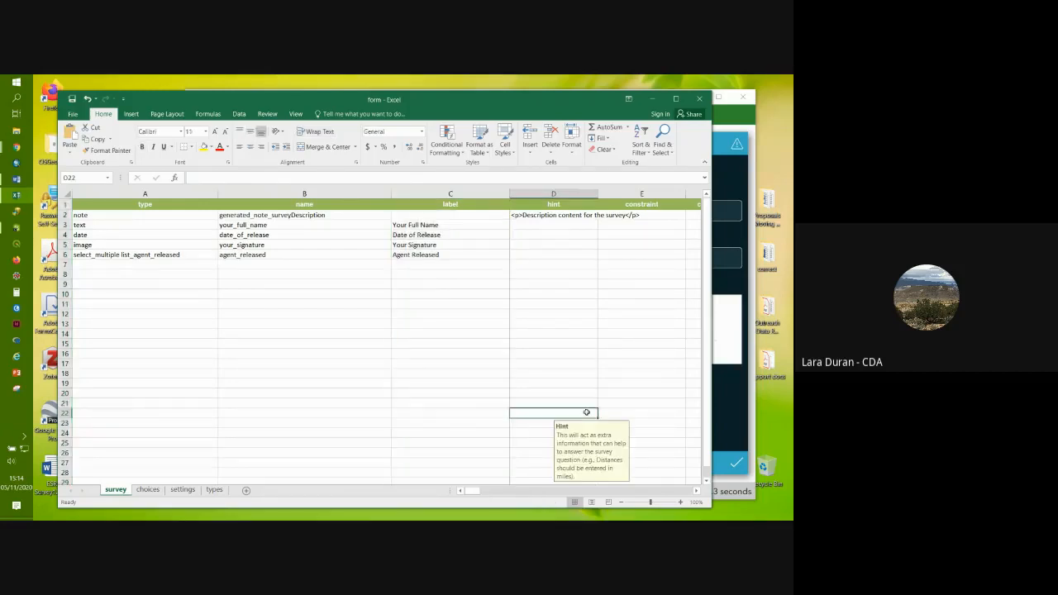
{"action": "left_click", "coordinate": [105, 257]}
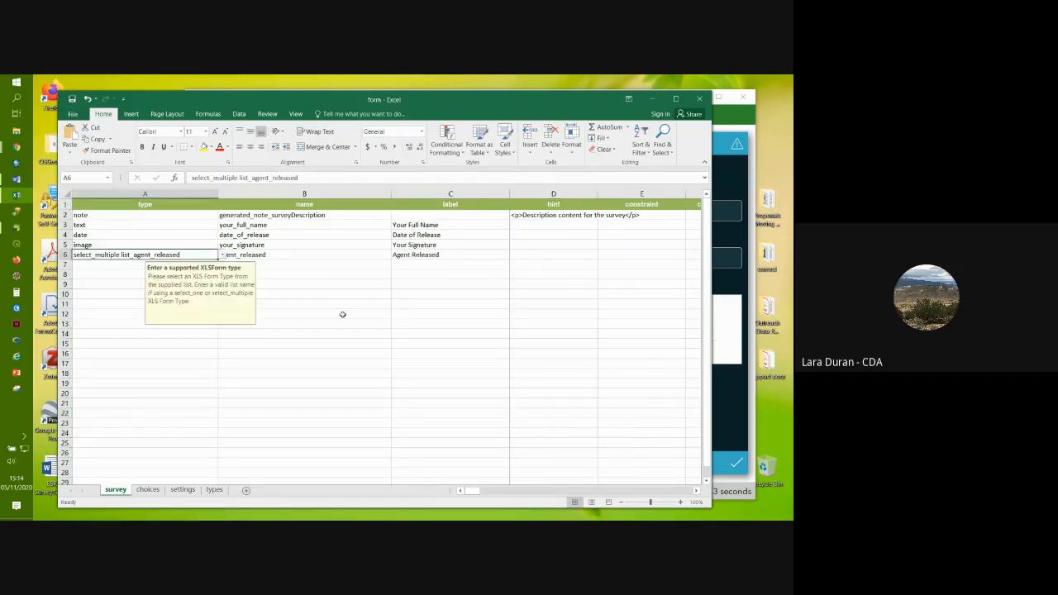
Step: Set A7's type to select_one Tree, accepting the validation warning
{"action": "left_click", "coordinate": [106, 265]}
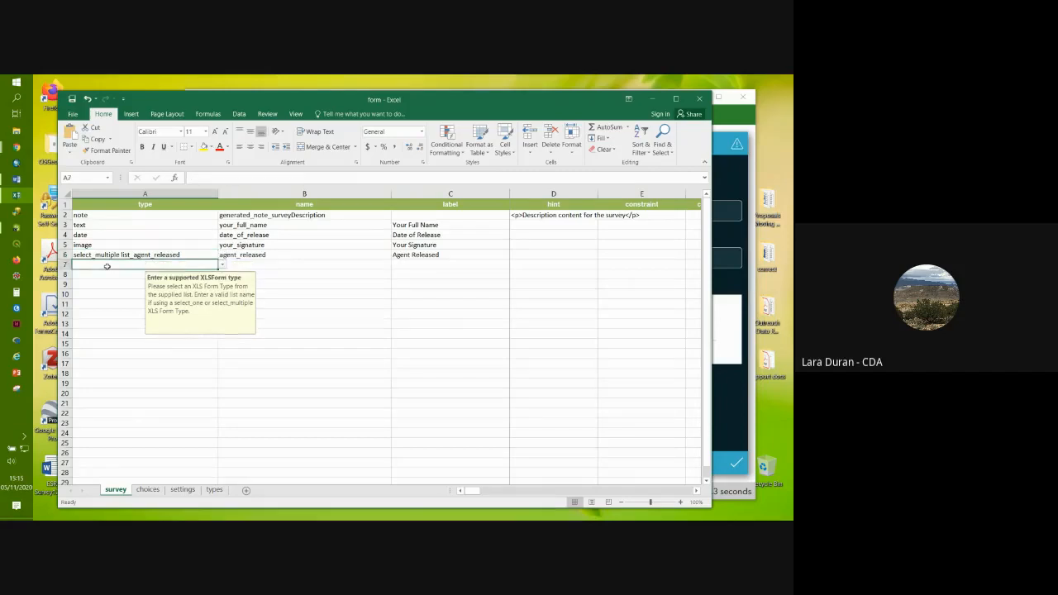
{"action": "left_click", "coordinate": [220, 266]}
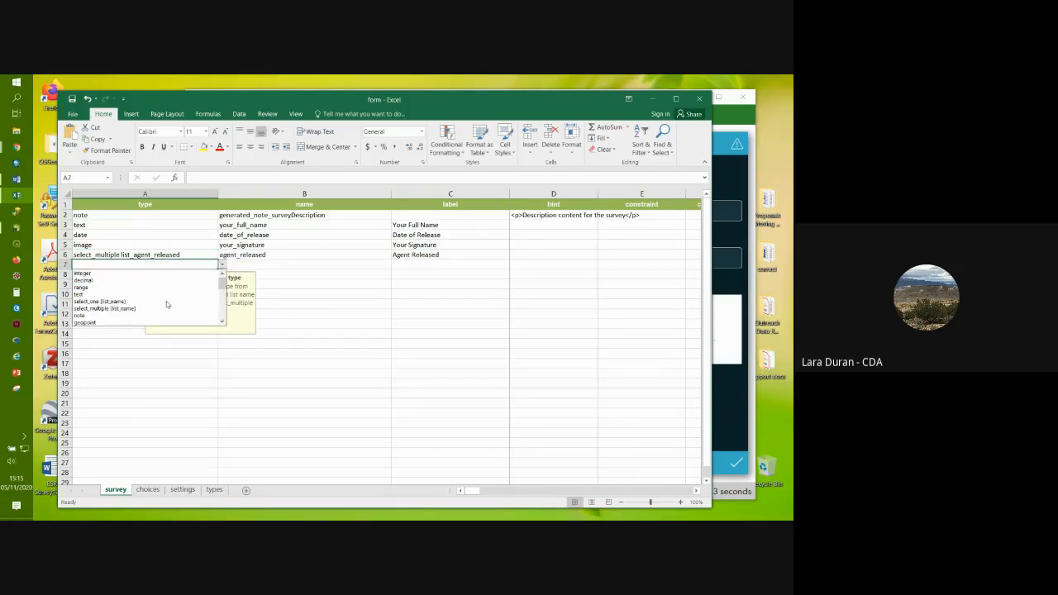
{"action": "left_click", "coordinate": [106, 301]}
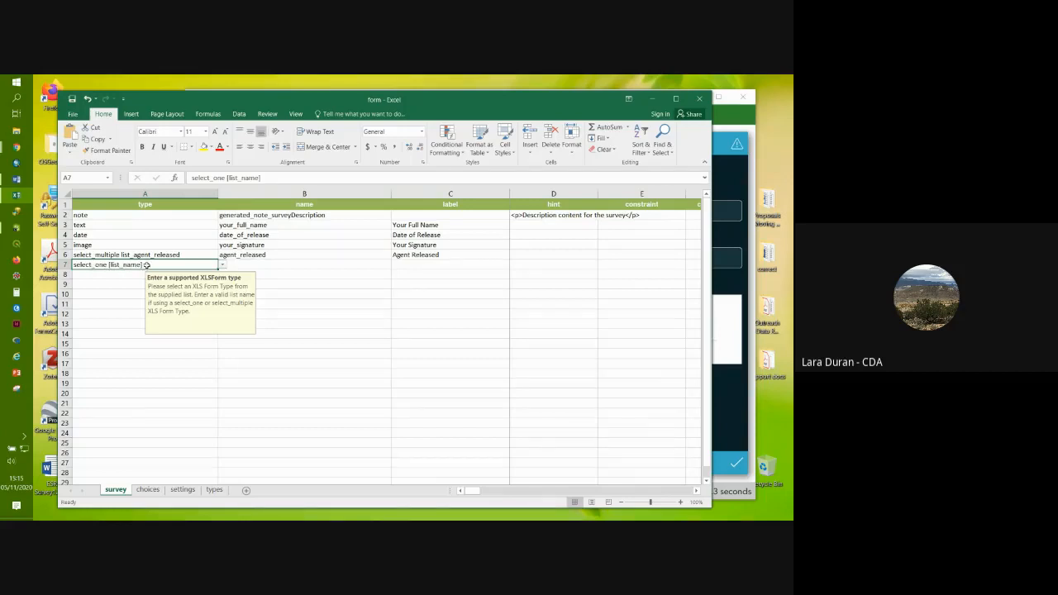
{"action": "left_click_drag", "start_coordinate": [263, 177], "coordinate": [226, 177]}
{"action": "type", "text": "t"}
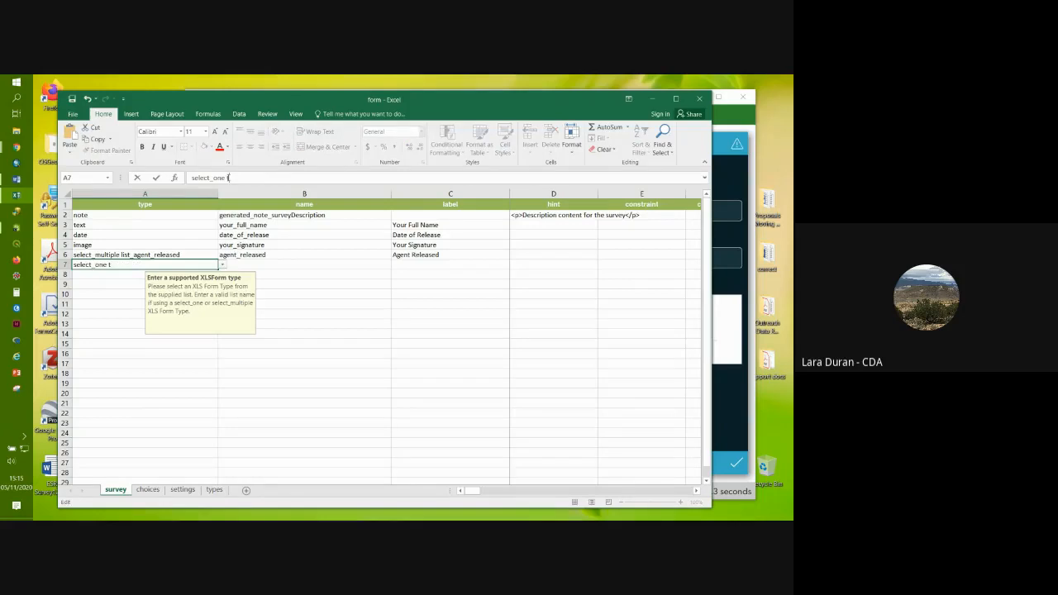
{"action": "type", "text": "ree"}
{"action": "left_click", "coordinate": [121, 304]}
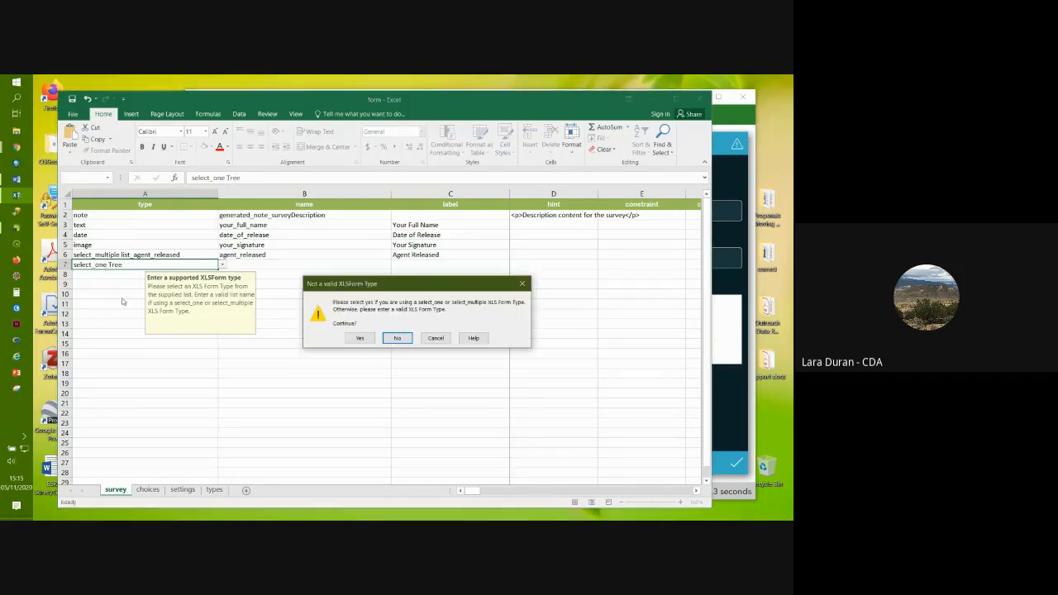
{"action": "left_click", "coordinate": [360, 339]}
{"action": "left_click", "coordinate": [283, 265]}
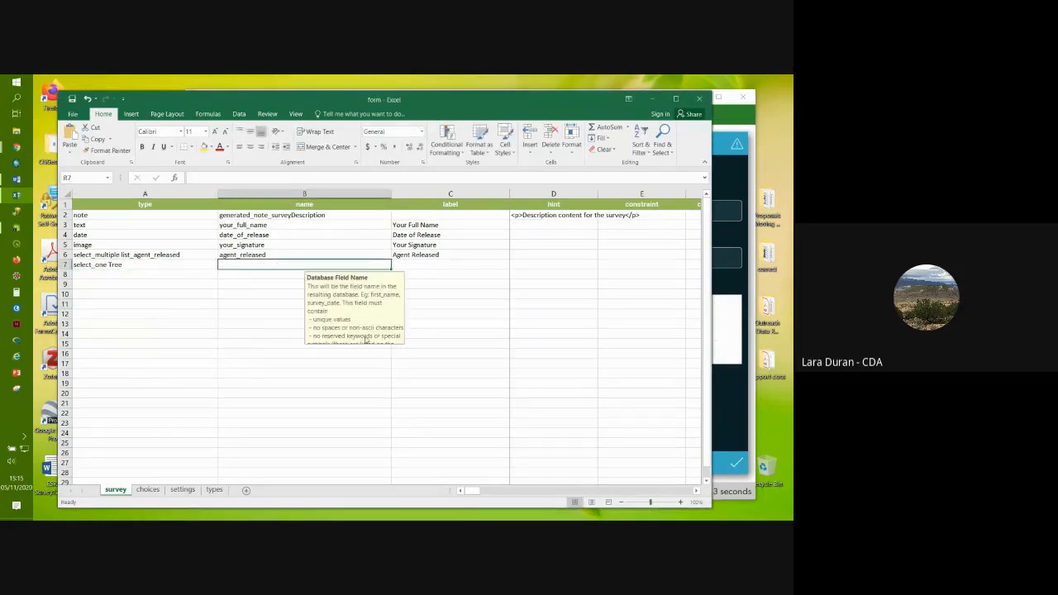
Step: Enter TreeSpp as B7's name and 'What Kind of Tree is It?' as C7's label
{"action": "type", "text": "T"}
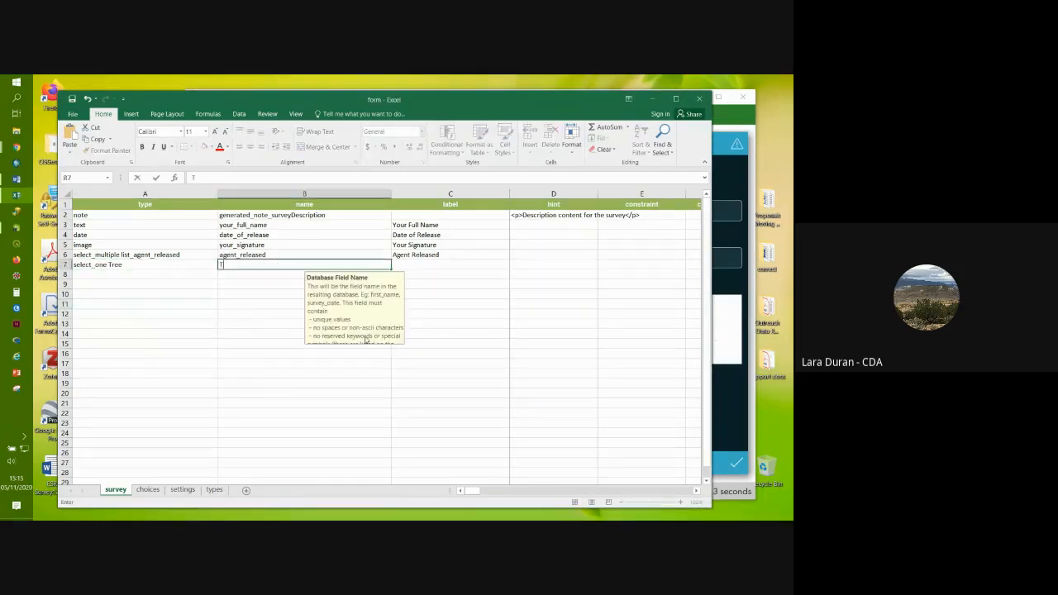
{"action": "type", "text": "reeSpp"}
{"action": "left_click", "coordinate": [434, 264]}
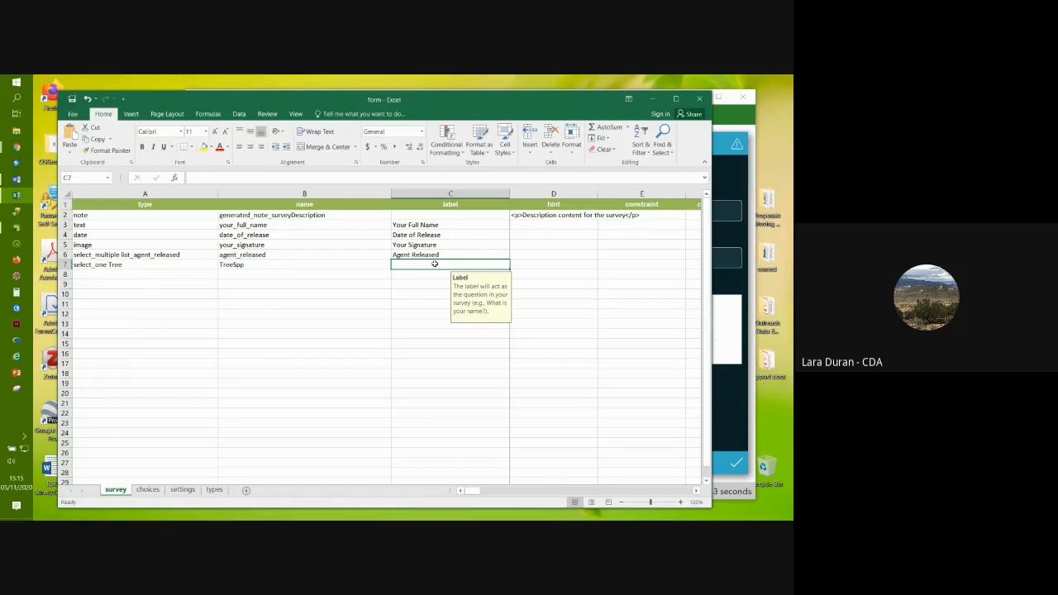
{"action": "type", "text": "What Kind o"}
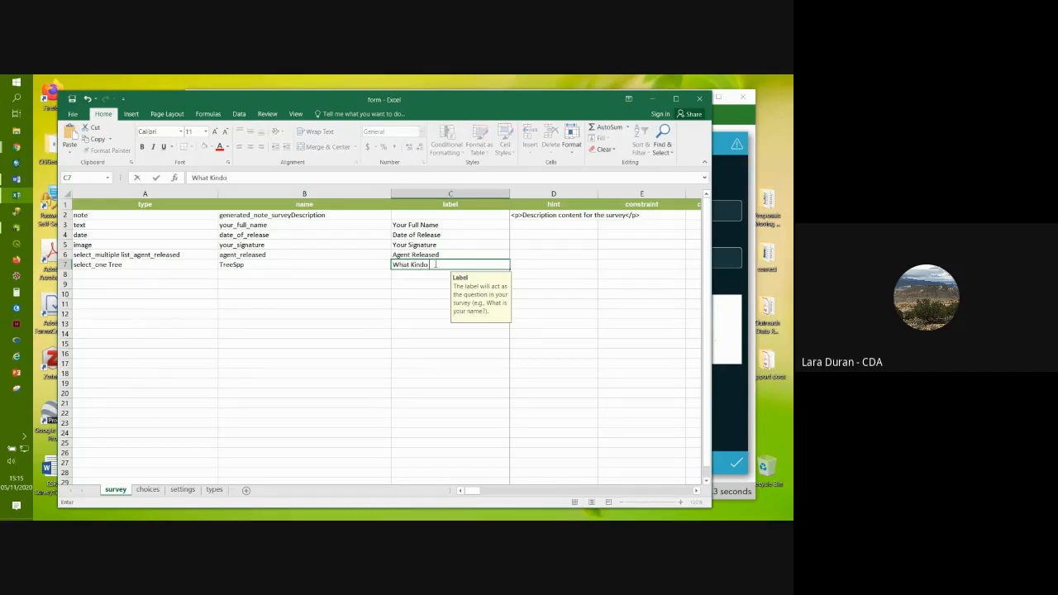
{"action": "type", "text": "f Tree is It?"}
{"action": "left_click", "coordinate": [449, 303]}
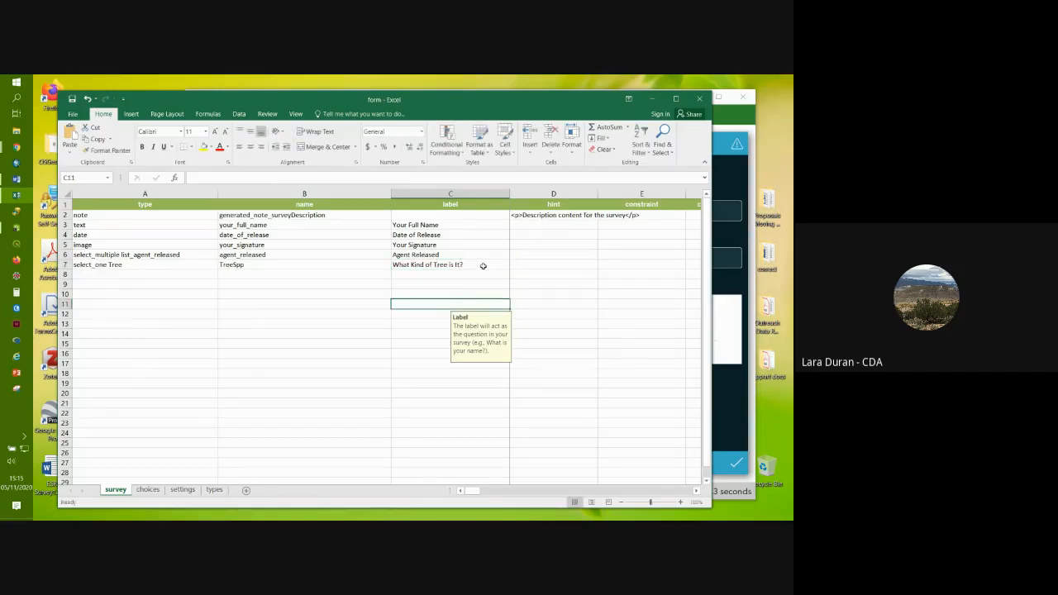
Step: Recheck the Tree list name in A7 and go to the choices sheet
{"action": "left_click", "coordinate": [129, 265]}
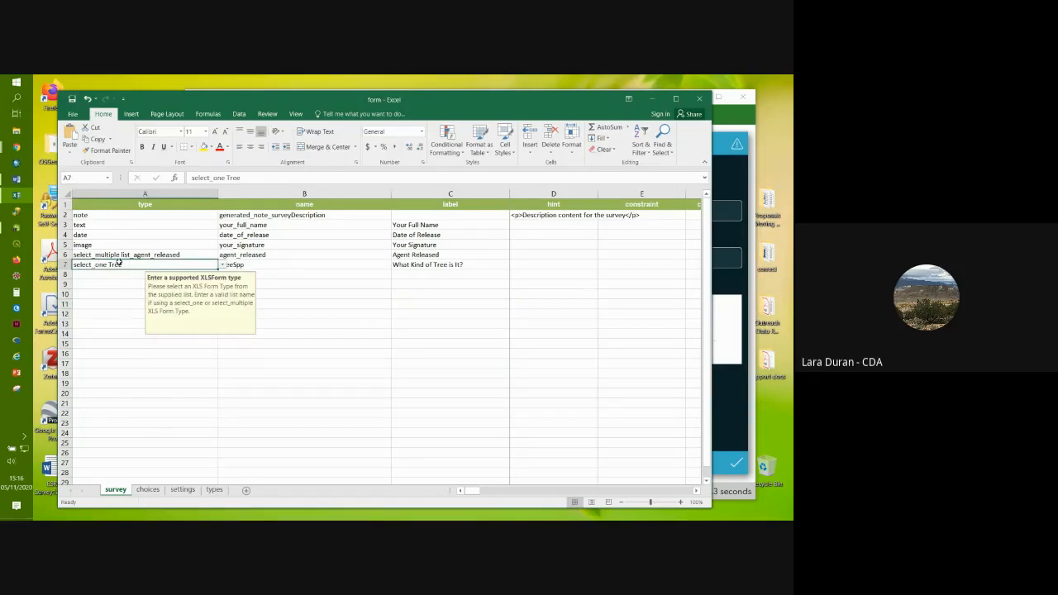
{"action": "left_click_drag", "start_coordinate": [289, 177], "coordinate": [226, 178]}
{"action": "left_click", "coordinate": [149, 491]}
Step: Enter Tree as the list name in A6 and fill it down to A8
{"action": "left_click", "coordinate": [358, 338]}
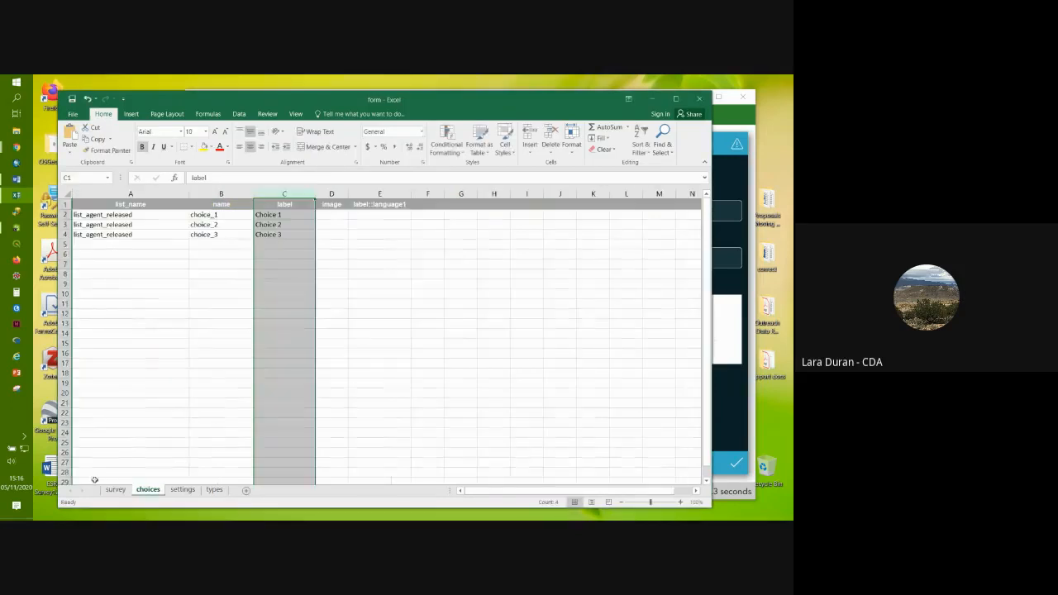
{"action": "left_click", "coordinate": [96, 253]}
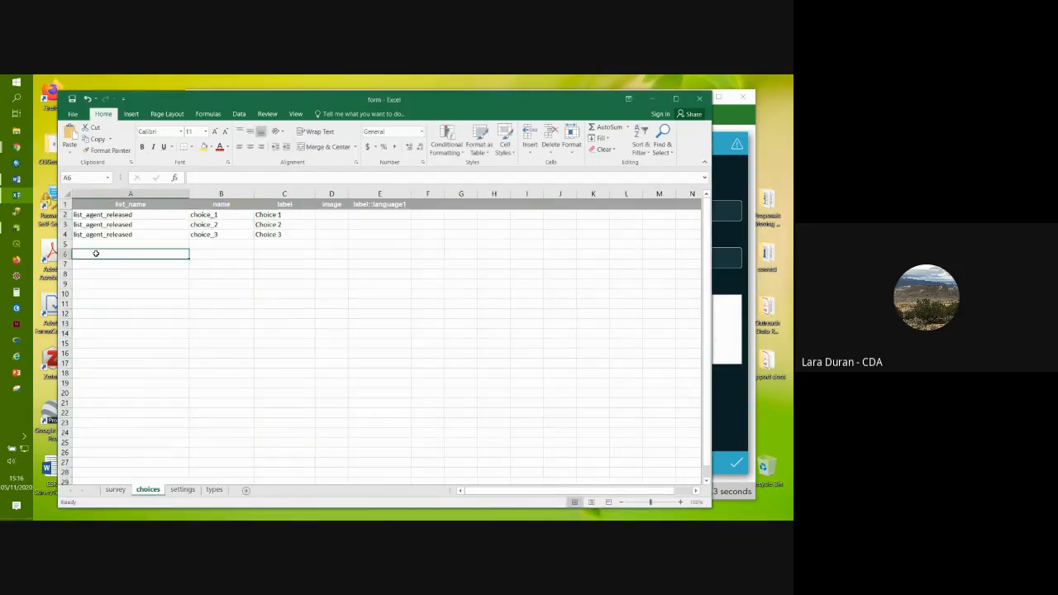
{"action": "type", "text": "Tr"}
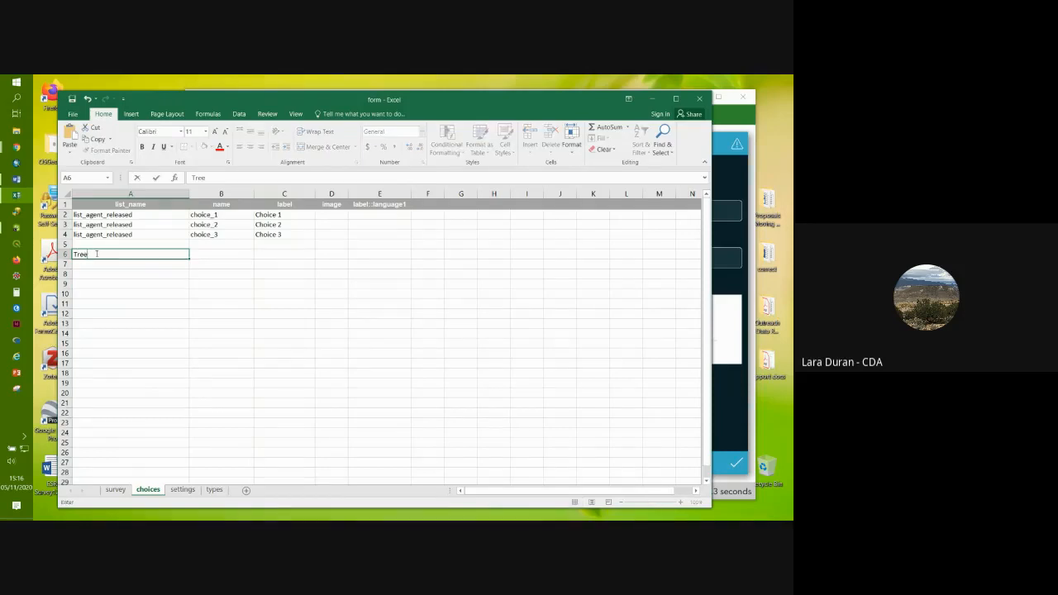
{"action": "type", "text": "ee"}
{"action": "left_click", "coordinate": [104, 292]}
{"action": "left_click", "coordinate": [104, 253]}
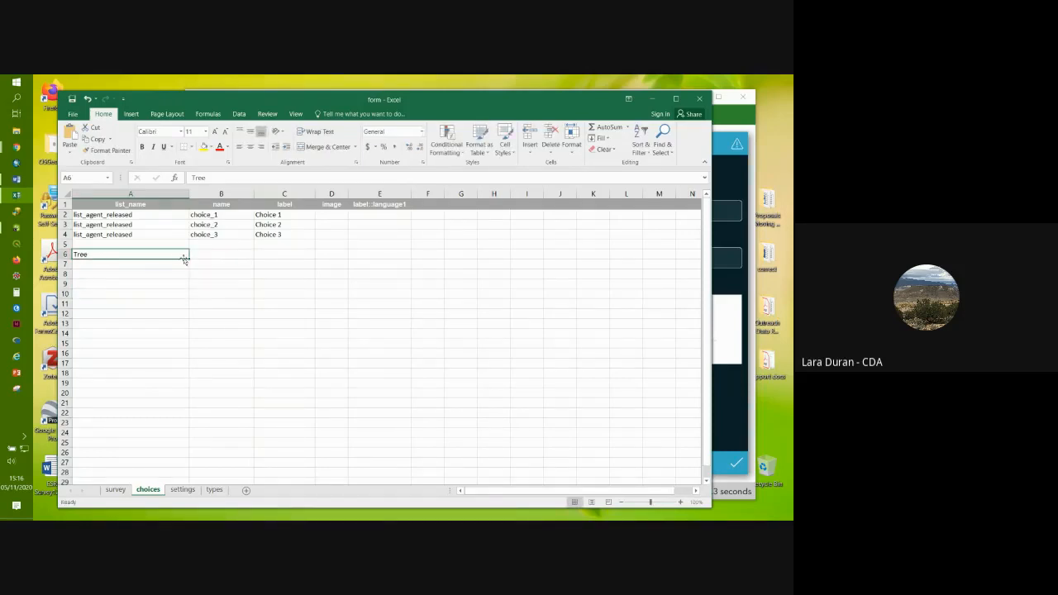
{"action": "left_click_drag", "start_coordinate": [188, 258], "coordinate": [190, 282]}
{"action": "left_click", "coordinate": [233, 312]}
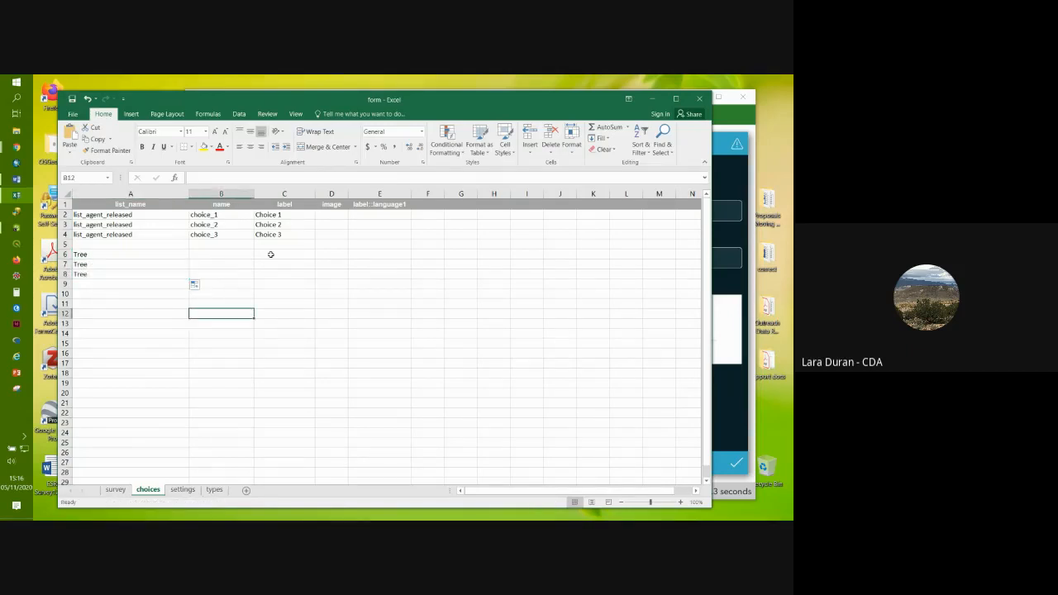
Step: Fill B6:C8 with ELAN Russian olive, TOH Tree of Heaven, and TACH Tamarix spp
{"action": "left_click", "coordinate": [221, 255]}
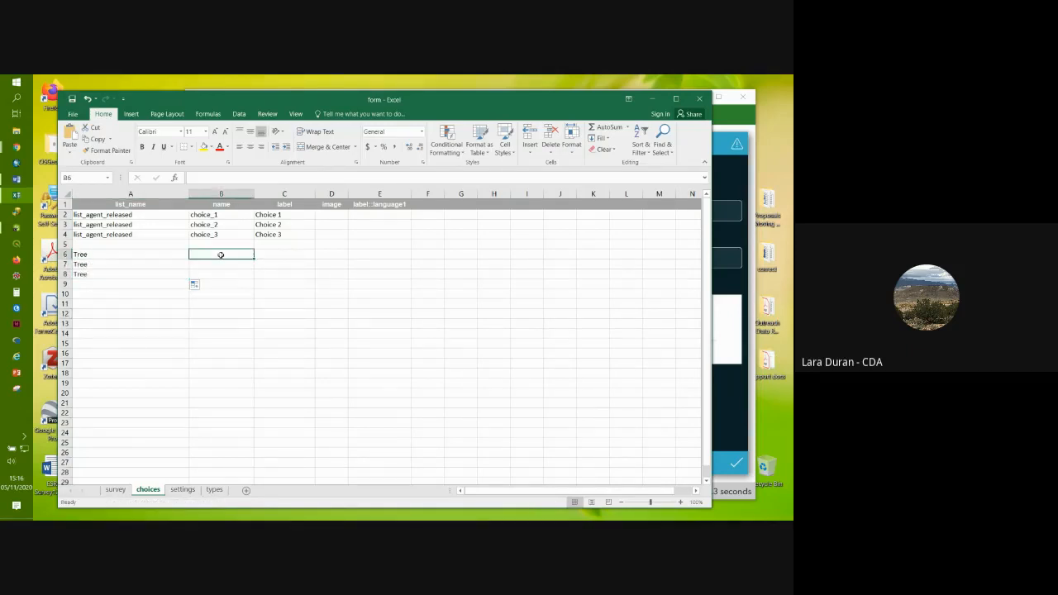
{"action": "type", "text": "ELAN"}
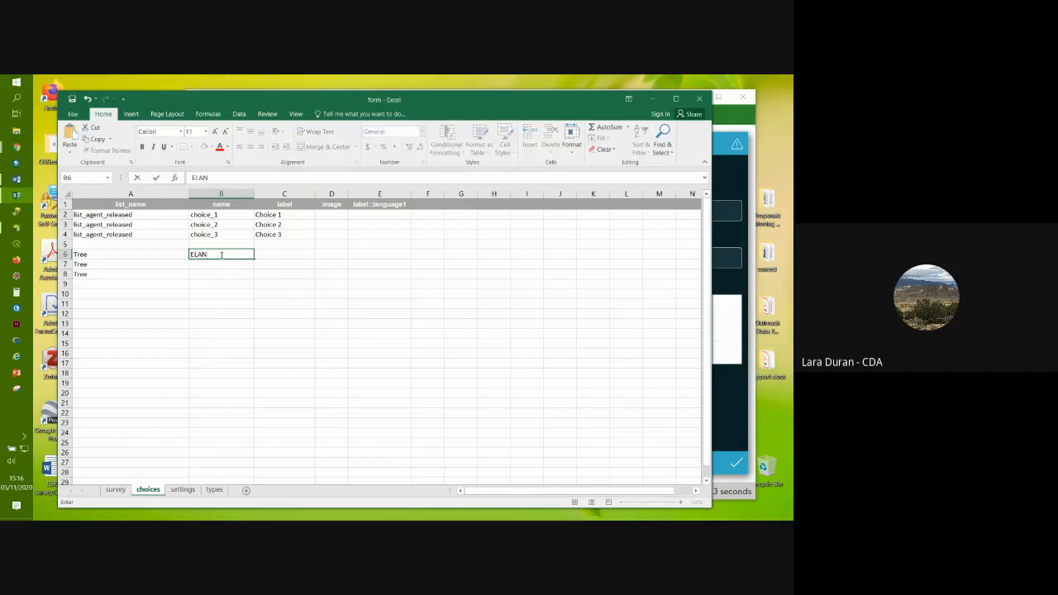
{"action": "left_click", "coordinate": [267, 252]}
{"action": "type", "text": "Rus"}
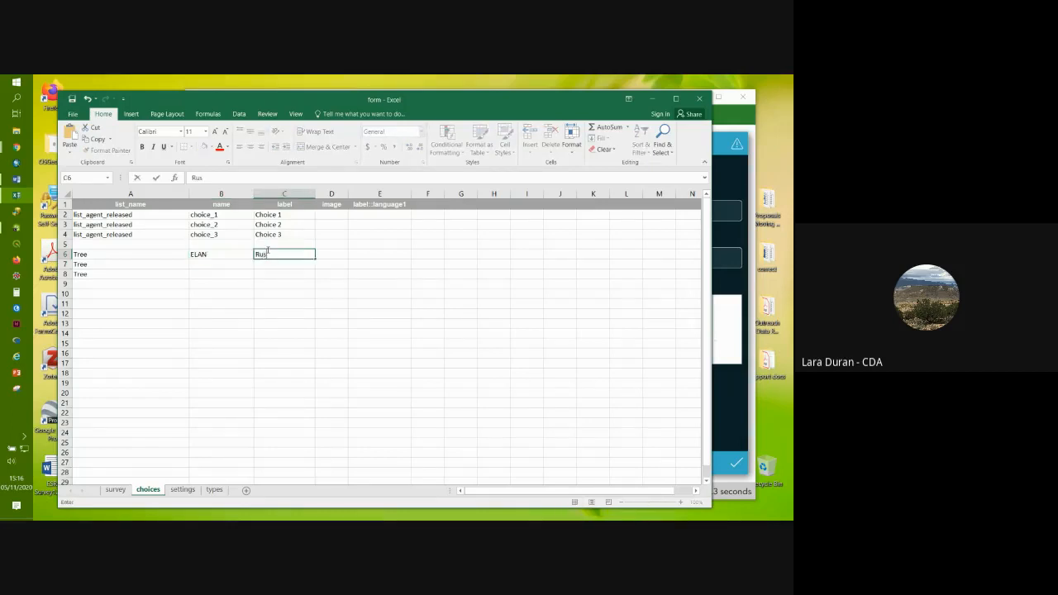
{"action": "type", "text": "sian olive"}
{"action": "left_click", "coordinate": [212, 265]}
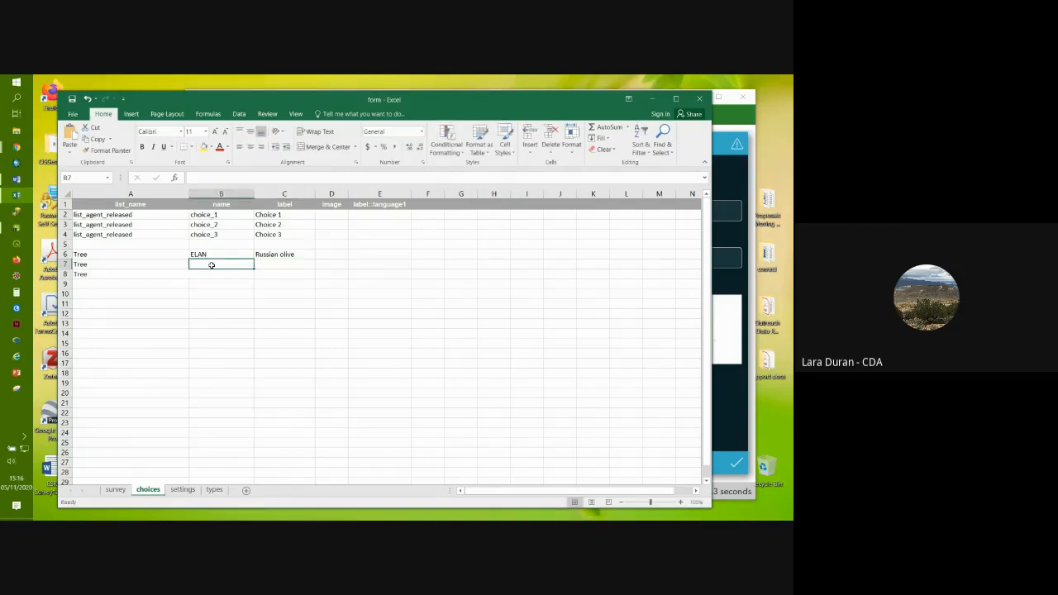
{"action": "type", "text": "TOH"}
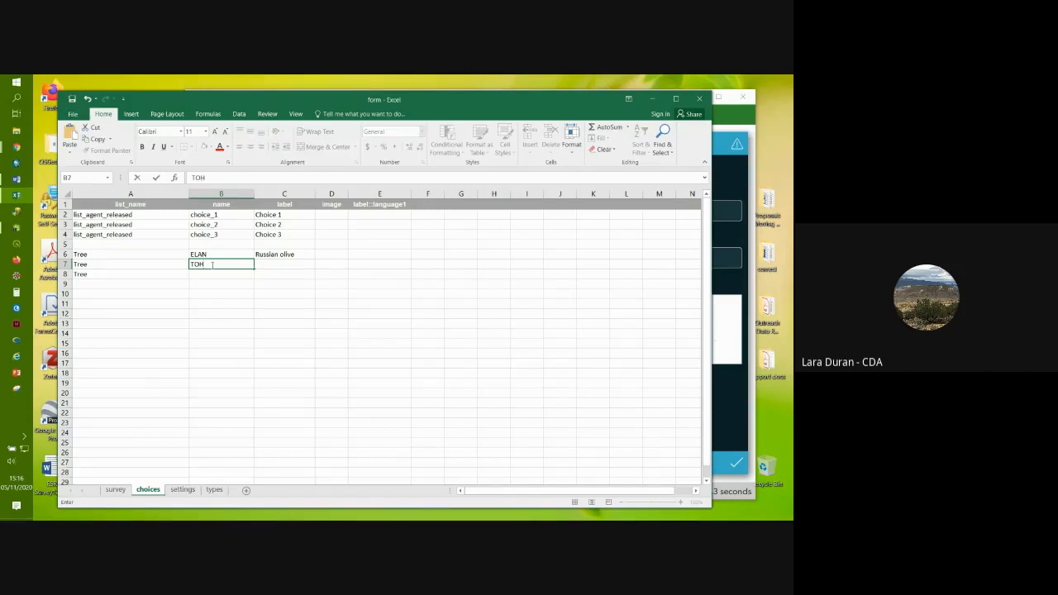
{"action": "left_click", "coordinate": [274, 264]}
{"action": "type", "text": "T"}
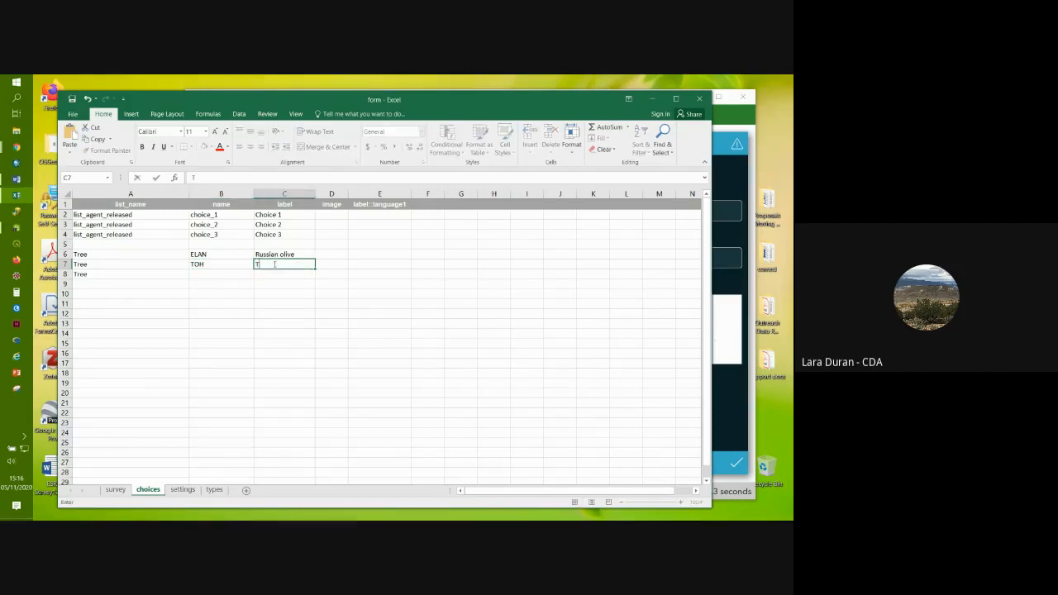
{"action": "type", "text": "ree of Heaven"}
{"action": "left_click", "coordinate": [194, 273]}
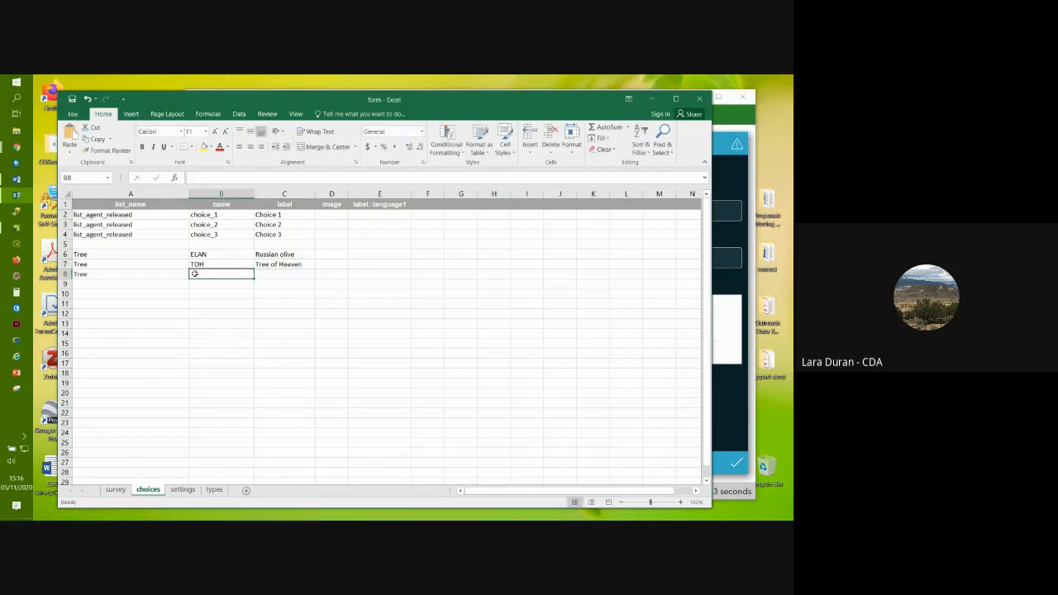
{"action": "type", "text": "TACH"}
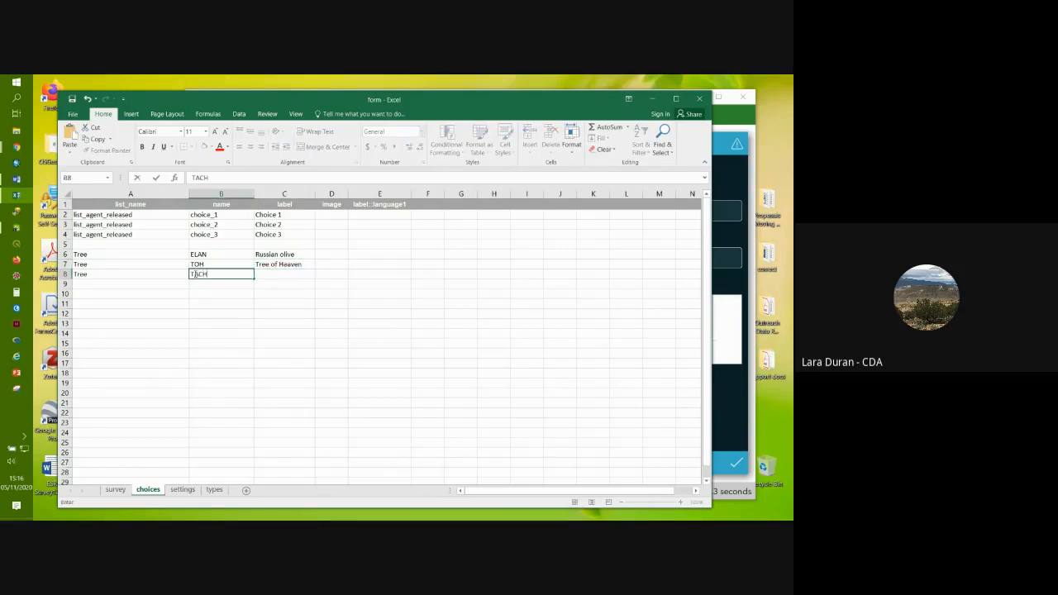
{"action": "left_click", "coordinate": [280, 278]}
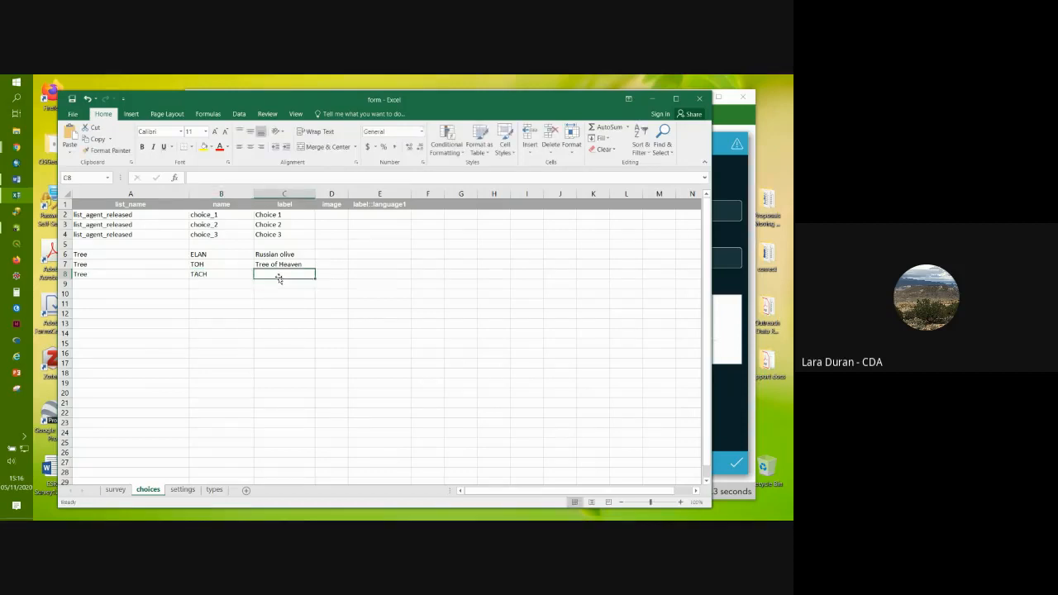
{"action": "type", "text": "Tamarix"}
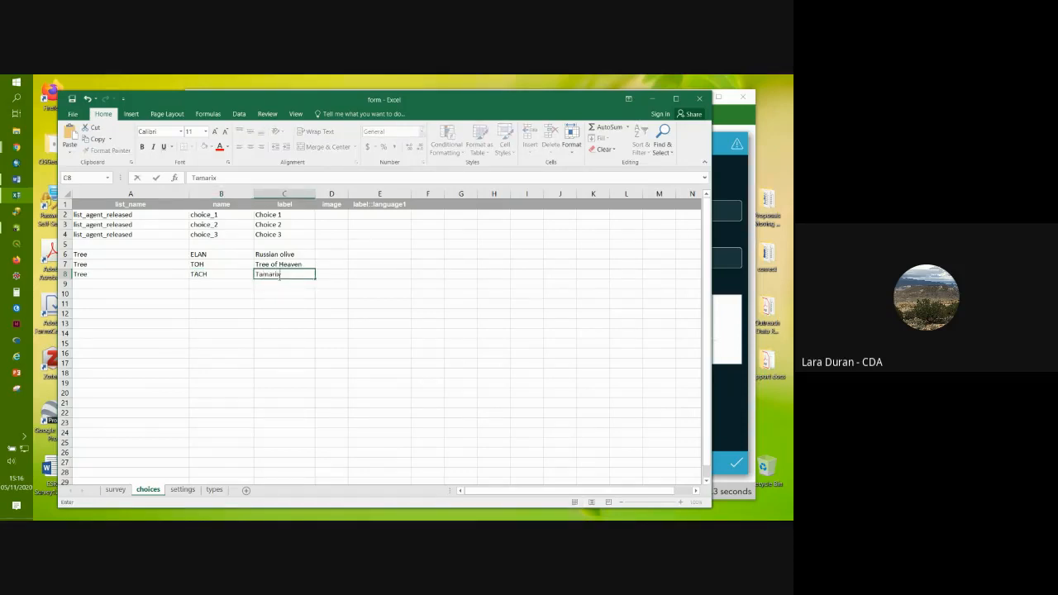
{"action": "type", "text": " spp."}
Step: Commit the Tamarix spp. label and check the new Tree rows against the survey sheet
{"action": "left_click", "coordinate": [284, 354]}
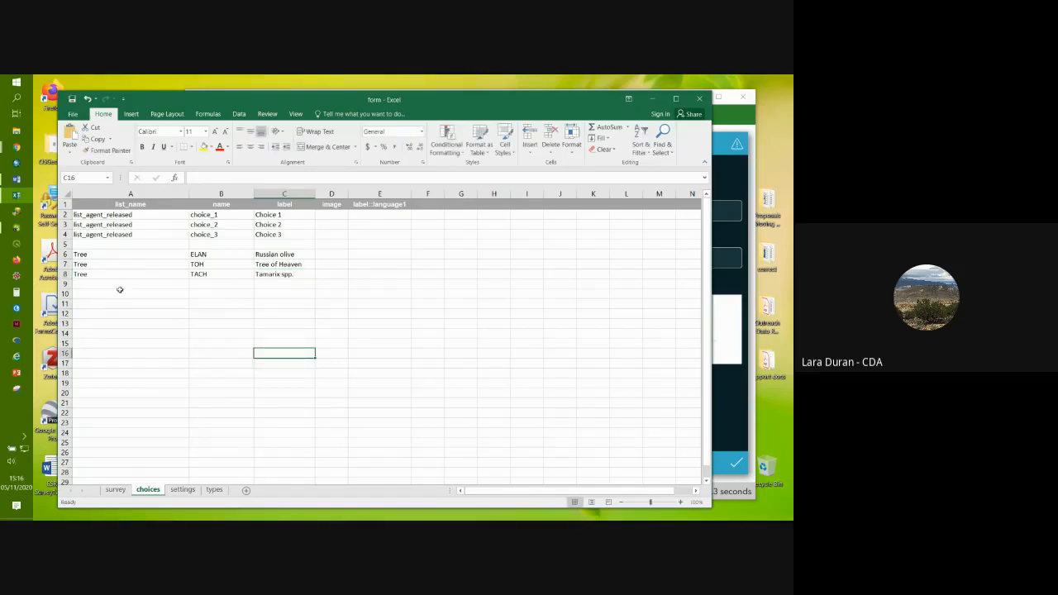
{"action": "left_click_drag", "start_coordinate": [65, 253], "coordinate": [65, 275]}
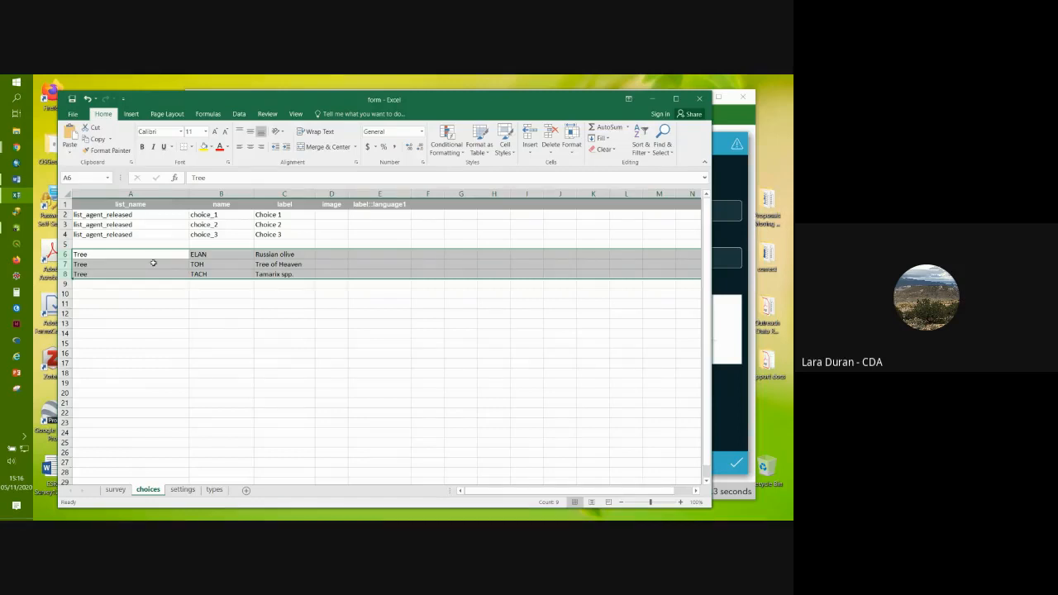
{"action": "left_click", "coordinate": [115, 490]}
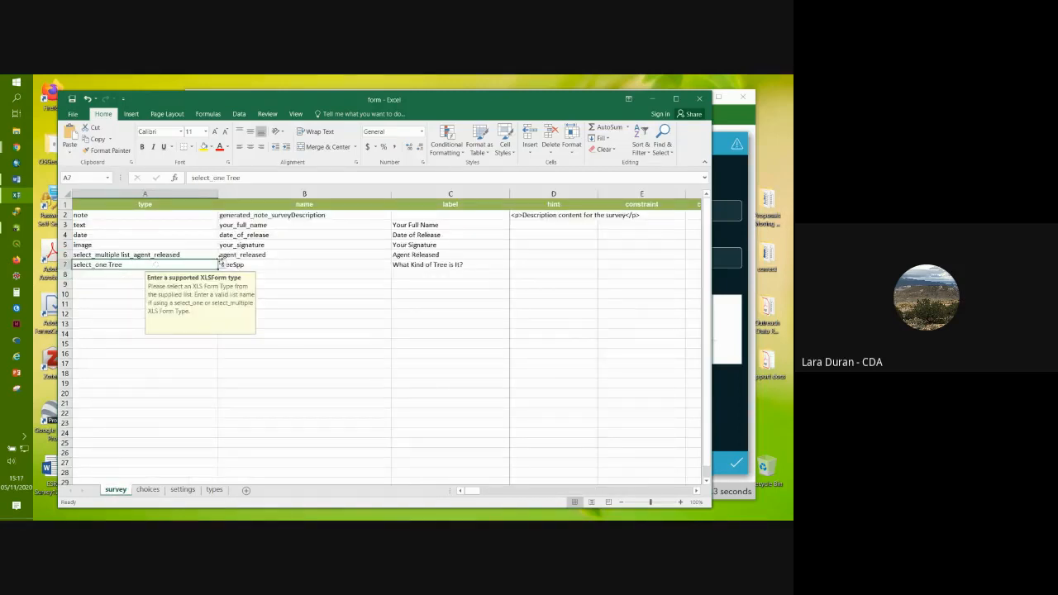
{"action": "left_click", "coordinate": [94, 286]}
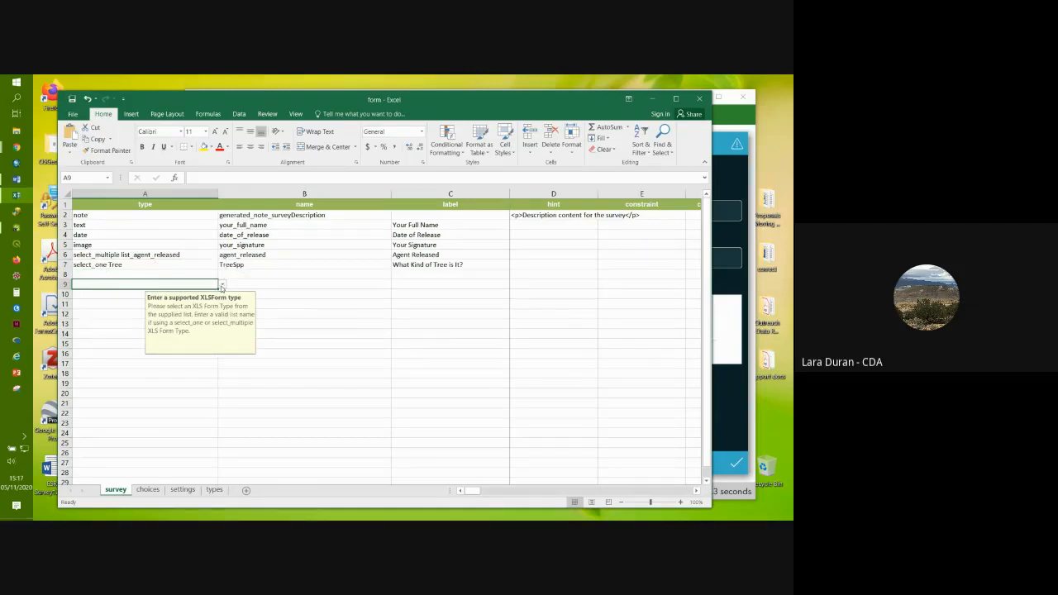
{"action": "left_click", "coordinate": [147, 489]}
{"action": "left_click", "coordinate": [279, 303]}
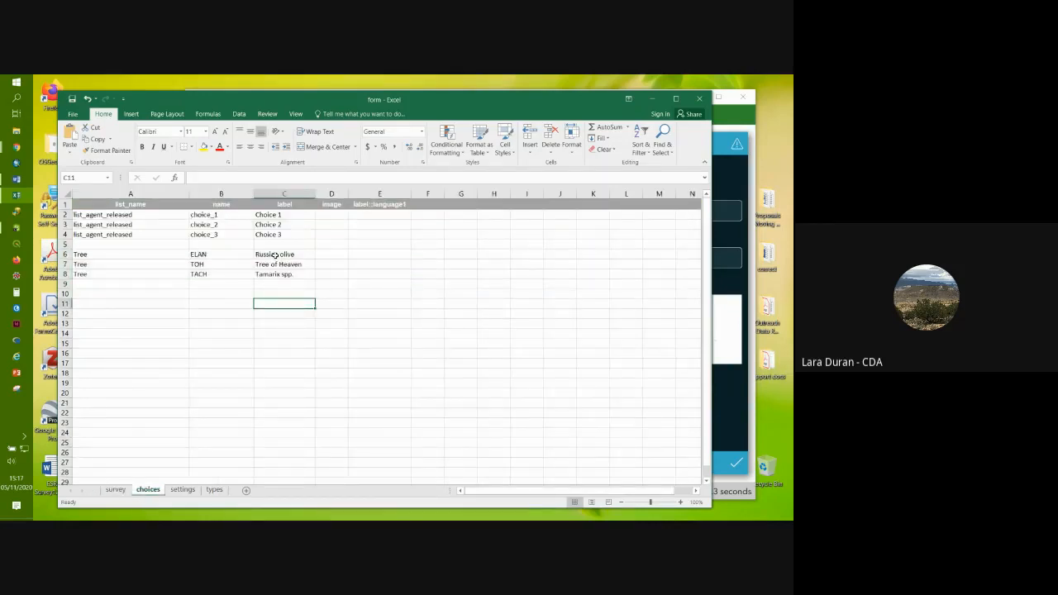
{"action": "left_click", "coordinate": [116, 489]}
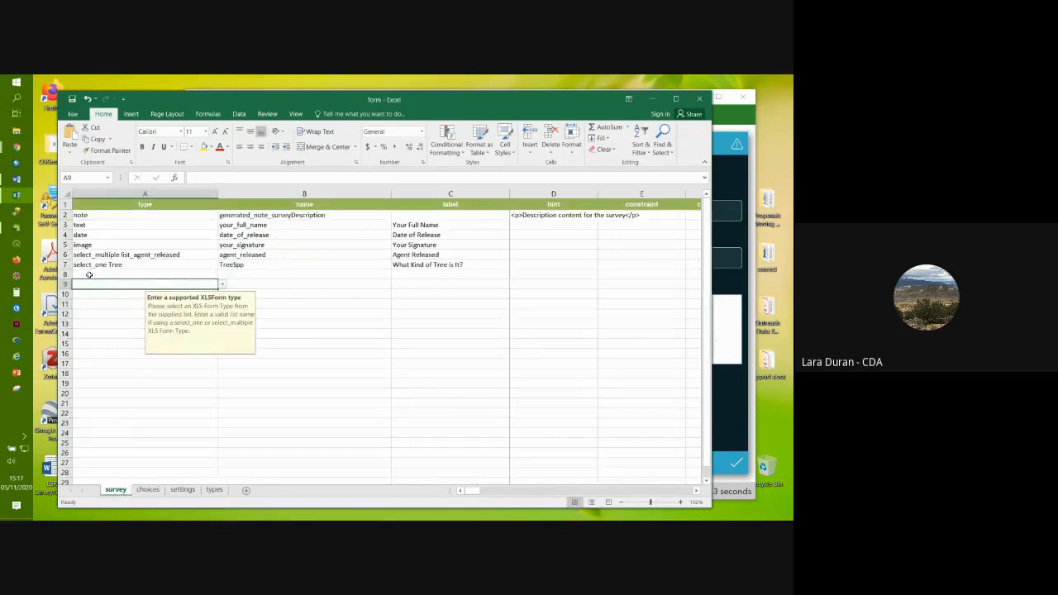
Step: Set A8 to select_multiple, then delete the unwanted row 8
{"action": "left_click", "coordinate": [88, 275]}
{"action": "left_click", "coordinate": [222, 276]}
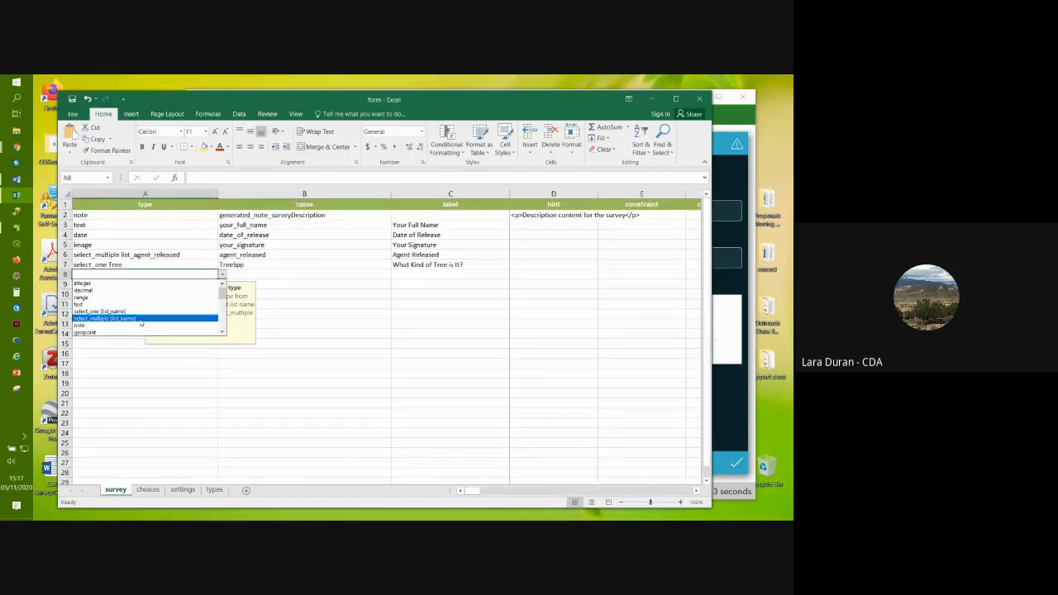
{"action": "left_click", "coordinate": [141, 318]}
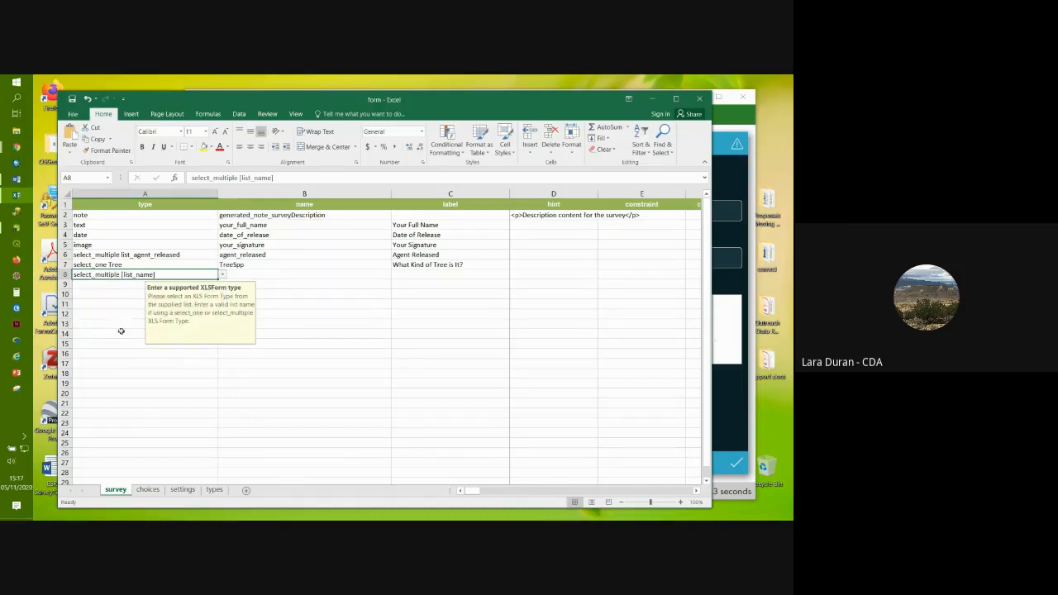
{"action": "left_click_drag", "start_coordinate": [127, 350], "coordinate": [124, 324]}
{"action": "left_click", "coordinate": [64, 274]}
{"action": "right_click", "coordinate": [65, 274]}
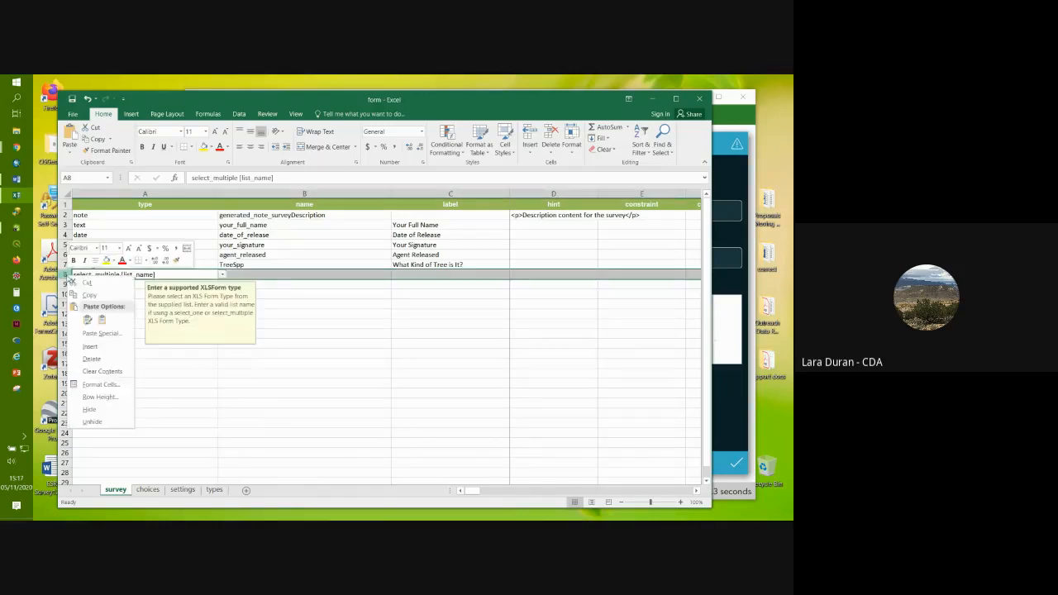
{"action": "left_click", "coordinate": [91, 359]}
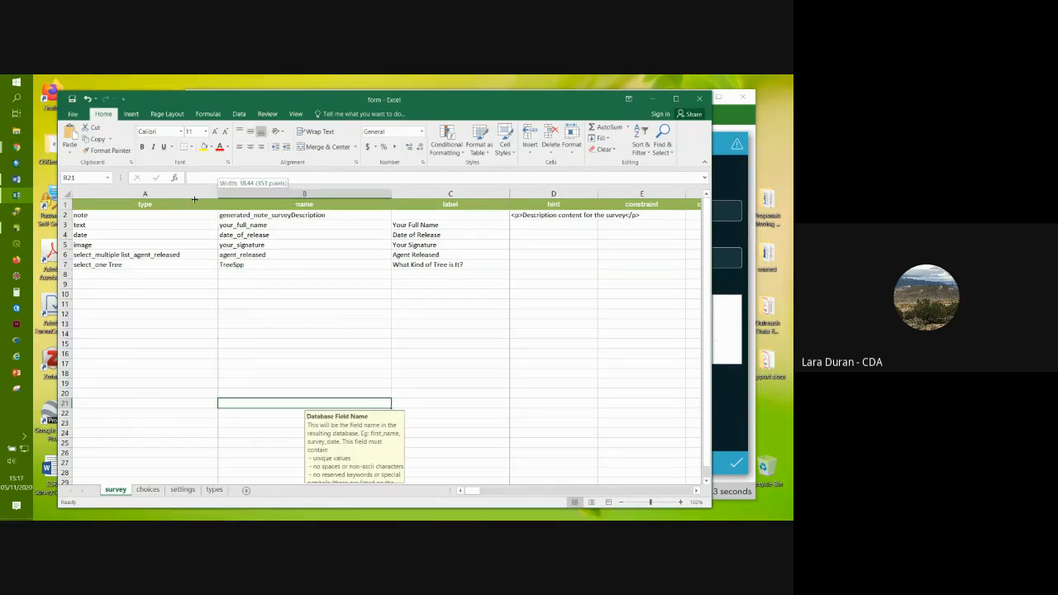
Step: Narrow the type, name and label columns A, B and C
{"action": "left_click_drag", "start_coordinate": [218, 194], "coordinate": [189, 194]}
{"action": "left_click_drag", "start_coordinate": [363, 194], "coordinate": [309, 194]}
{"action": "left_click_drag", "start_coordinate": [429, 195], "coordinate": [388, 198]}
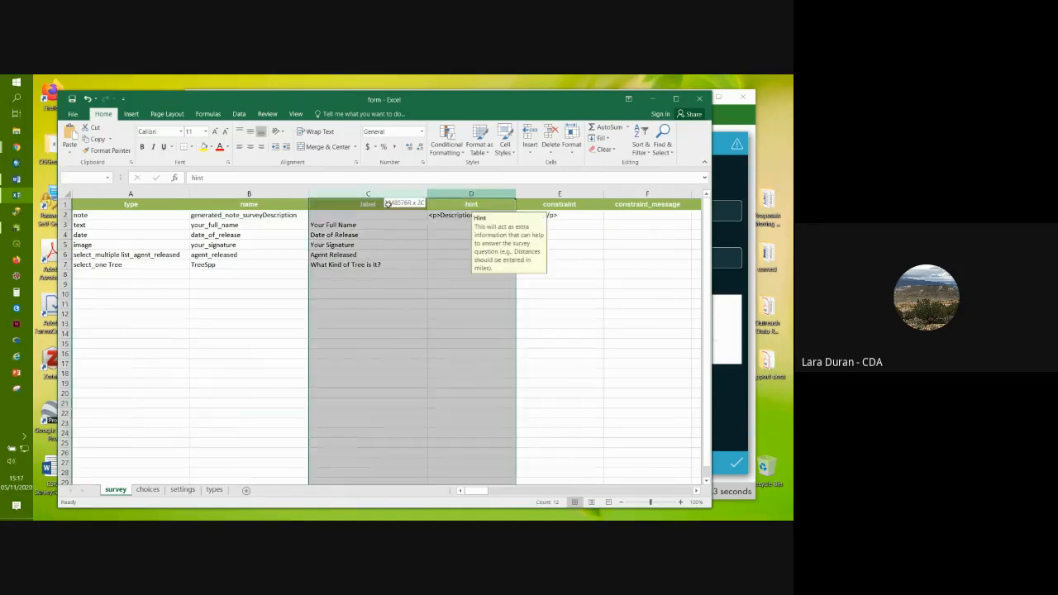
{"action": "left_click", "coordinate": [390, 404]}
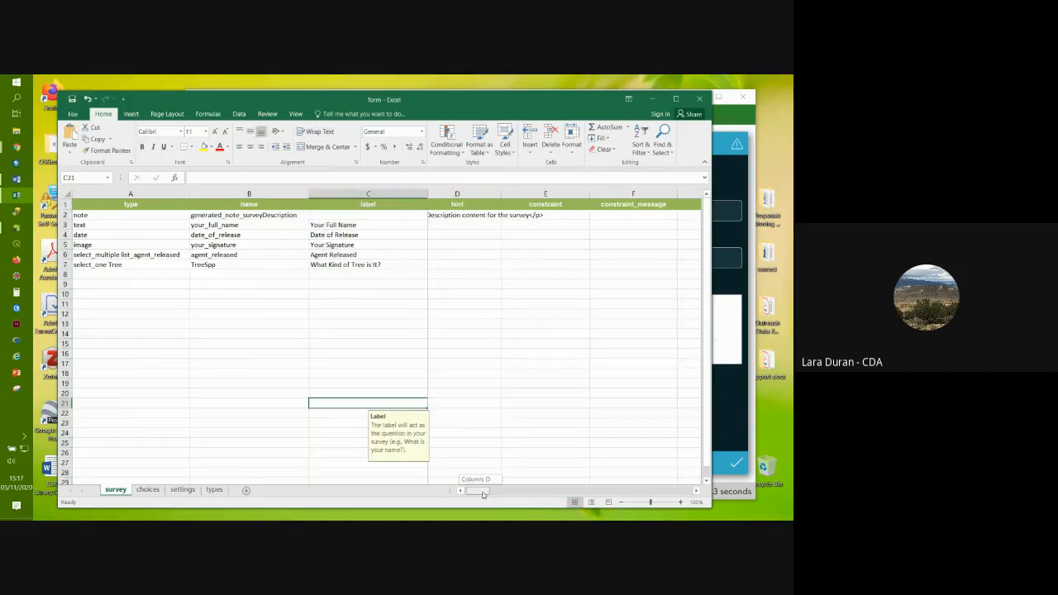
{"action": "left_click_drag", "start_coordinate": [426, 196], "coordinate": [403, 197]}
Step: Maximize the workbook window, set the zoom to 120%, and select the hint column
{"action": "left_click", "coordinate": [675, 98]}
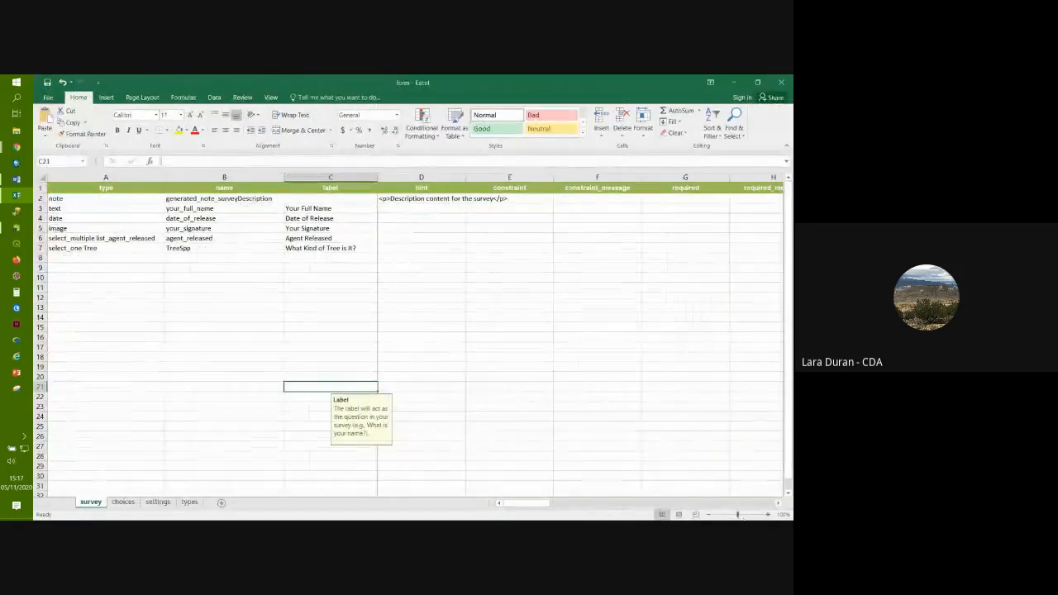
{"action": "left_click", "coordinate": [768, 514]}
{"action": "left_click", "coordinate": [767, 514]}
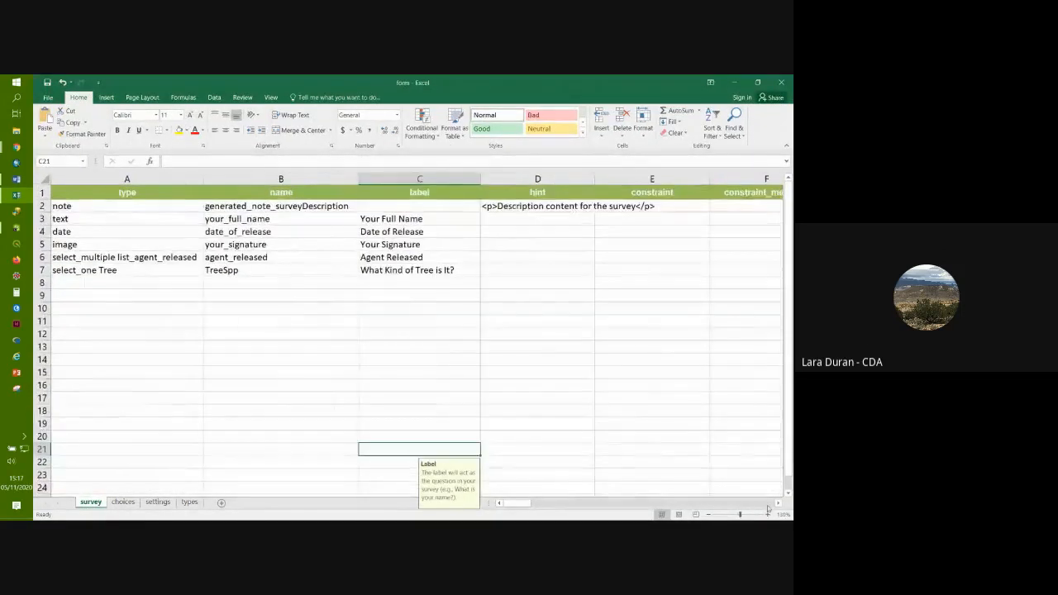
{"action": "left_click", "coordinate": [709, 514]}
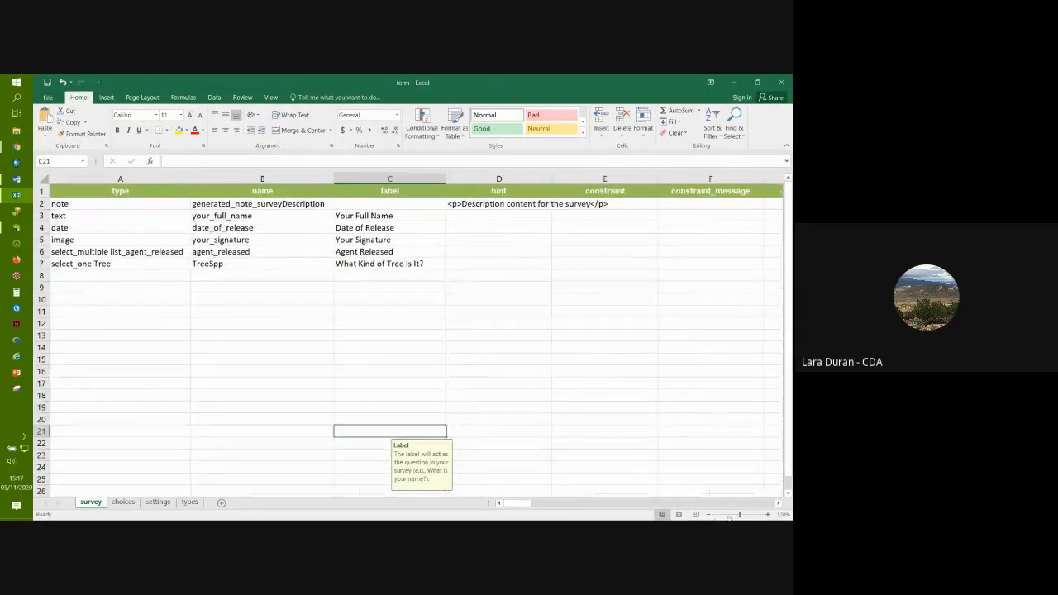
{"action": "left_click_drag", "start_coordinate": [514, 508], "coordinate": [514, 508]}
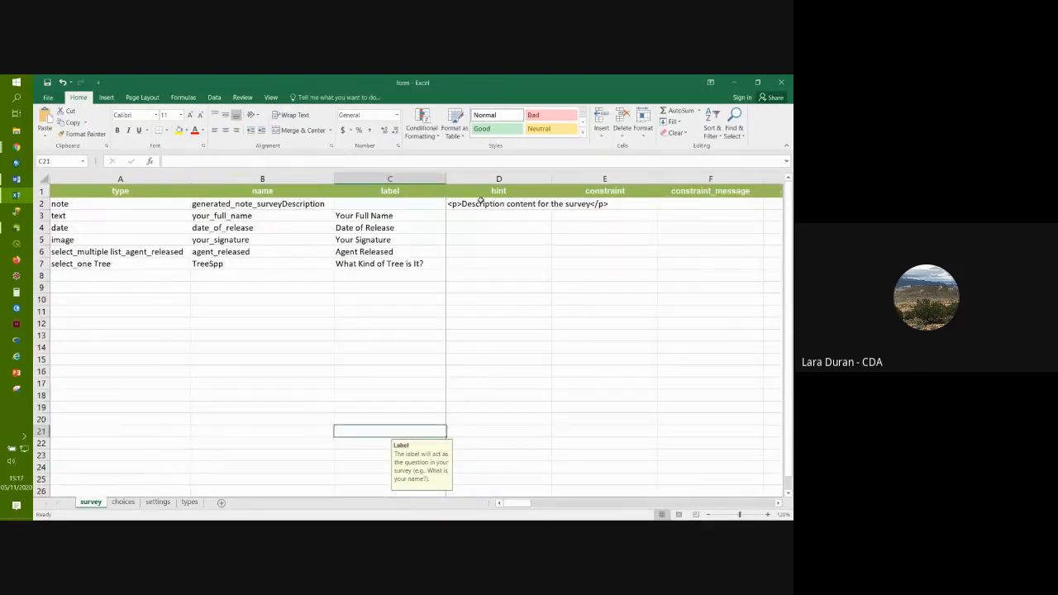
{"action": "left_click_drag", "start_coordinate": [499, 179], "coordinate": [746, 193]}
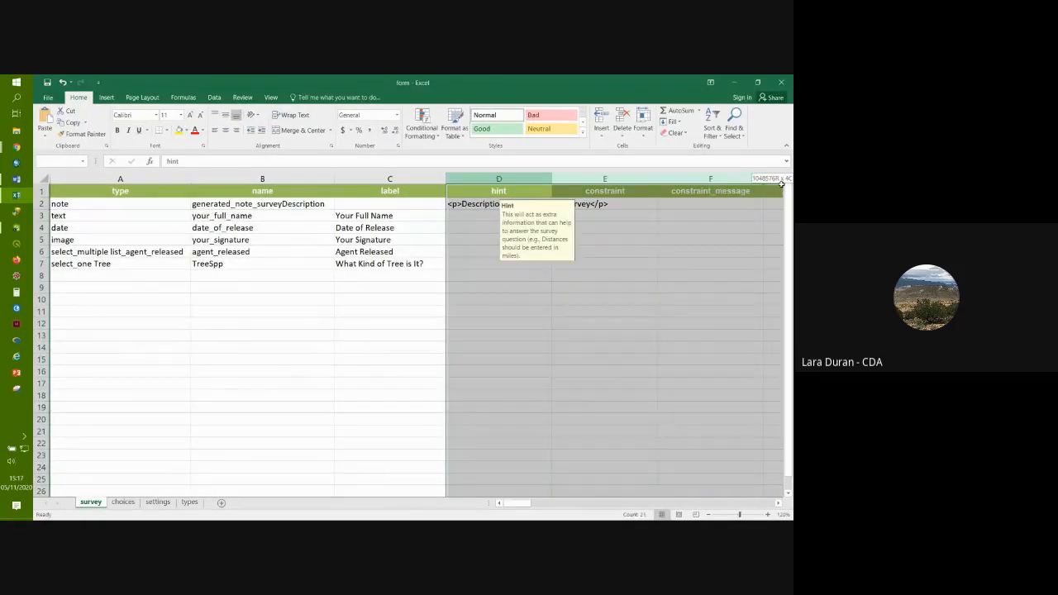
{"action": "left_click", "coordinate": [608, 383]}
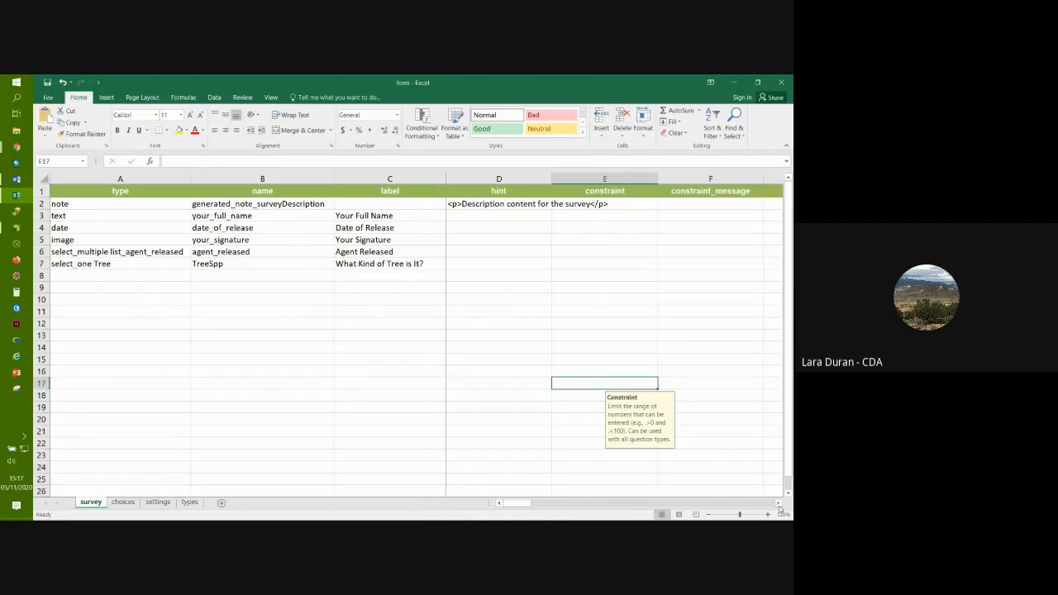
{"action": "left_click", "coordinate": [499, 180]}
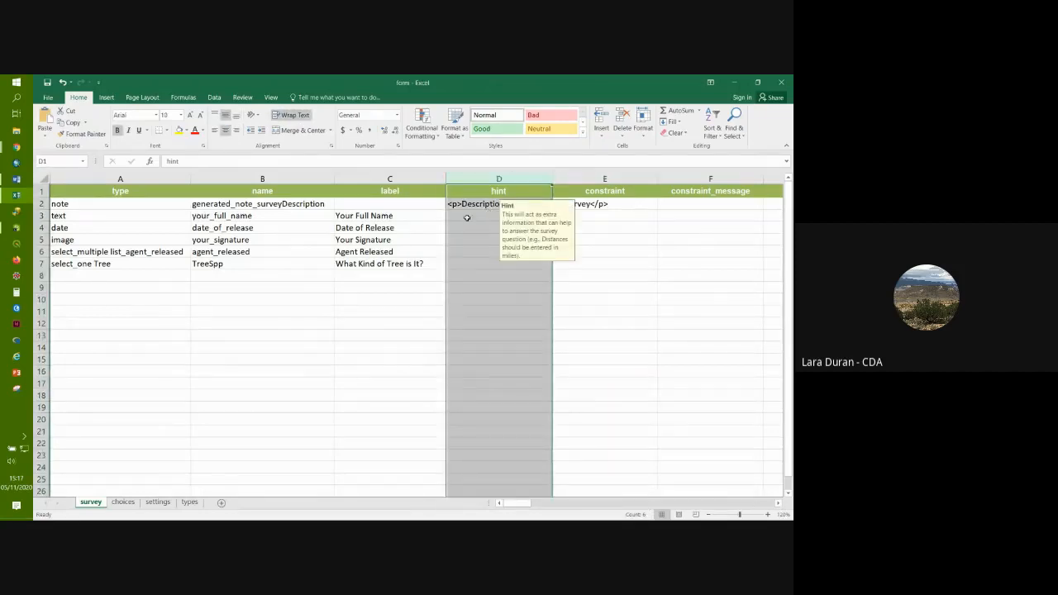
{"action": "left_click", "coordinate": [468, 217]}
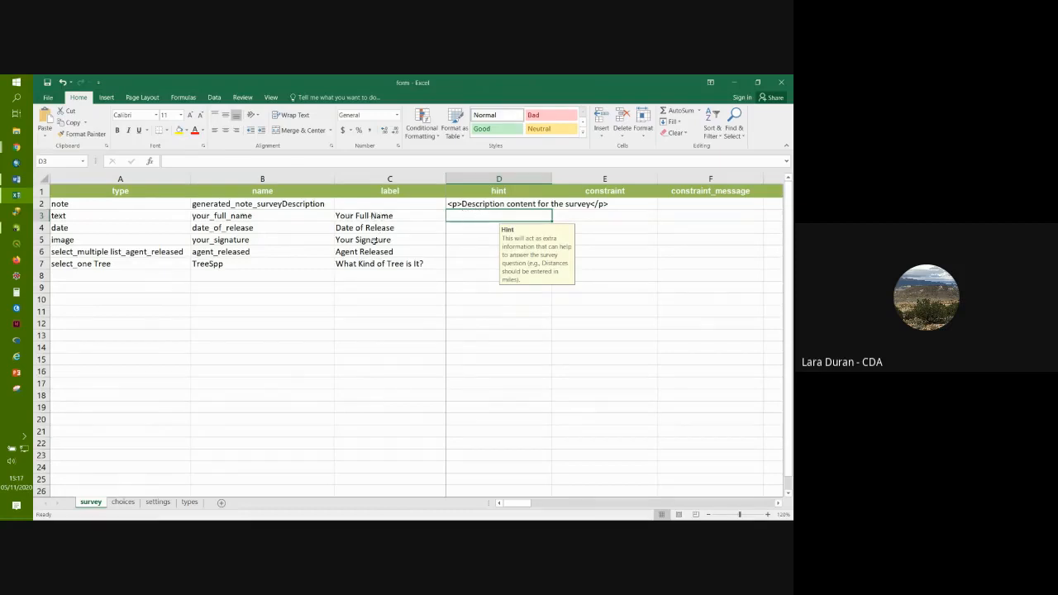
{"action": "left_click", "coordinate": [460, 264]}
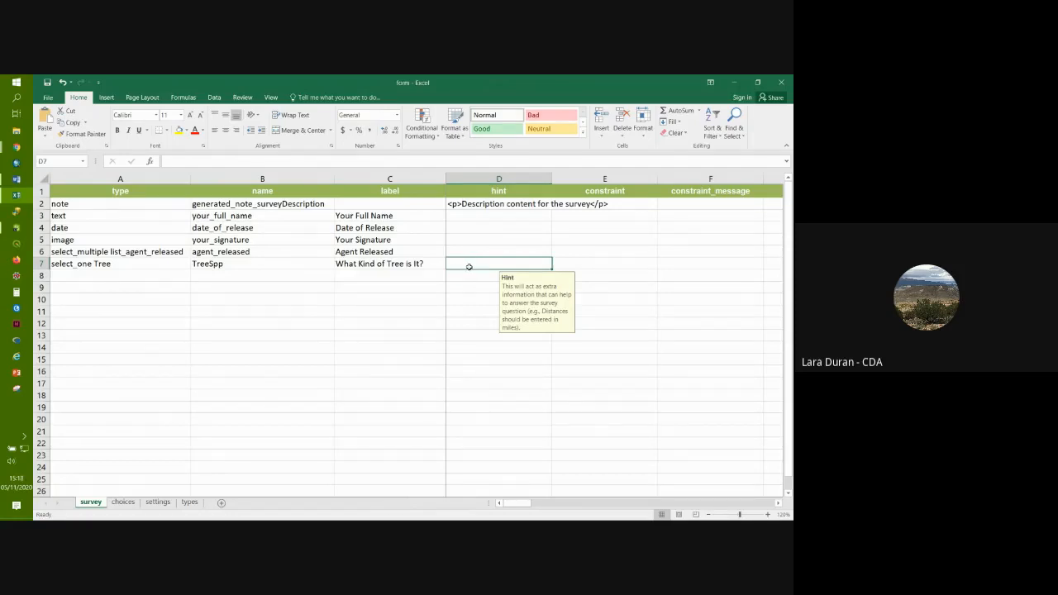
{"action": "left_click", "coordinate": [593, 265]}
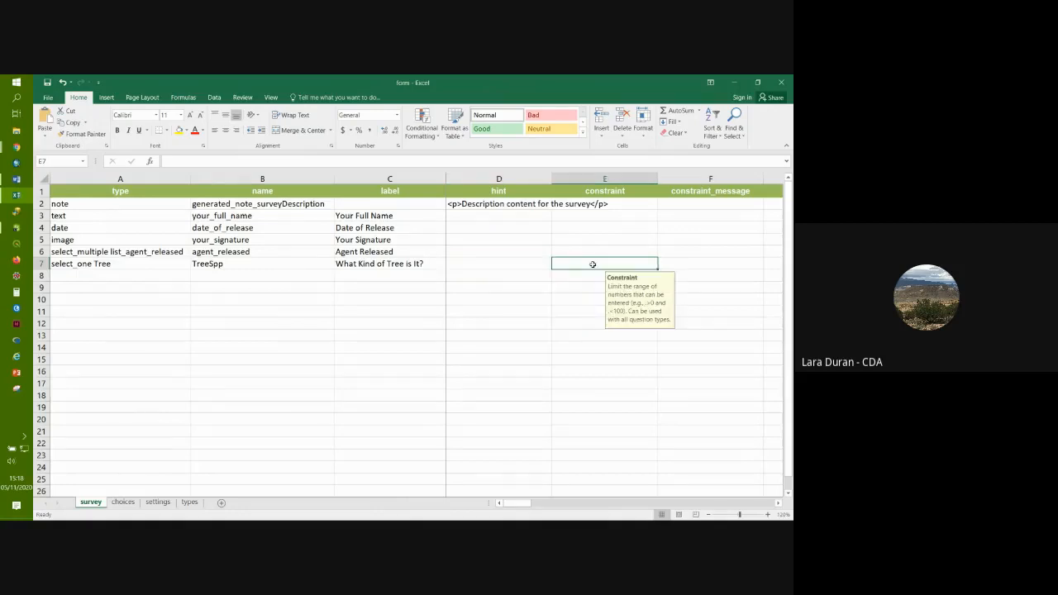
{"action": "left_click", "coordinate": [618, 174]}
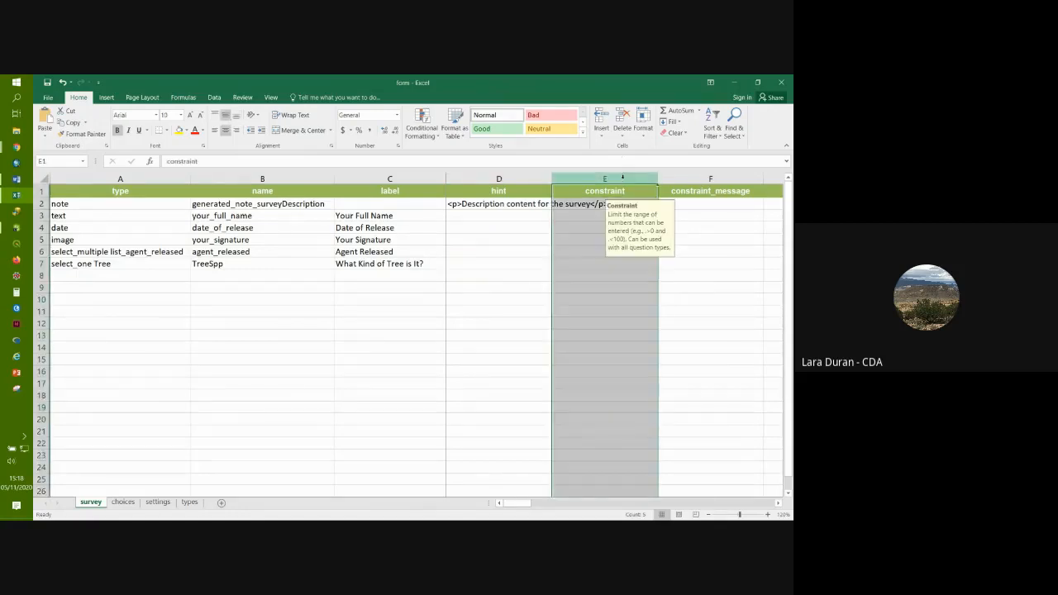
{"action": "left_click", "coordinate": [591, 263]}
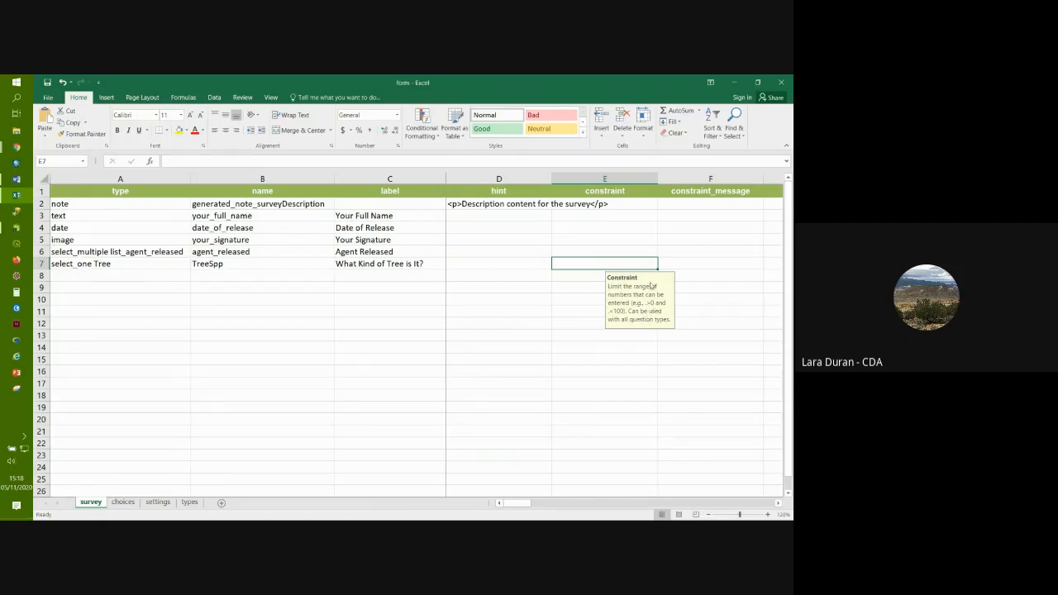
{"action": "type", "text": "."}
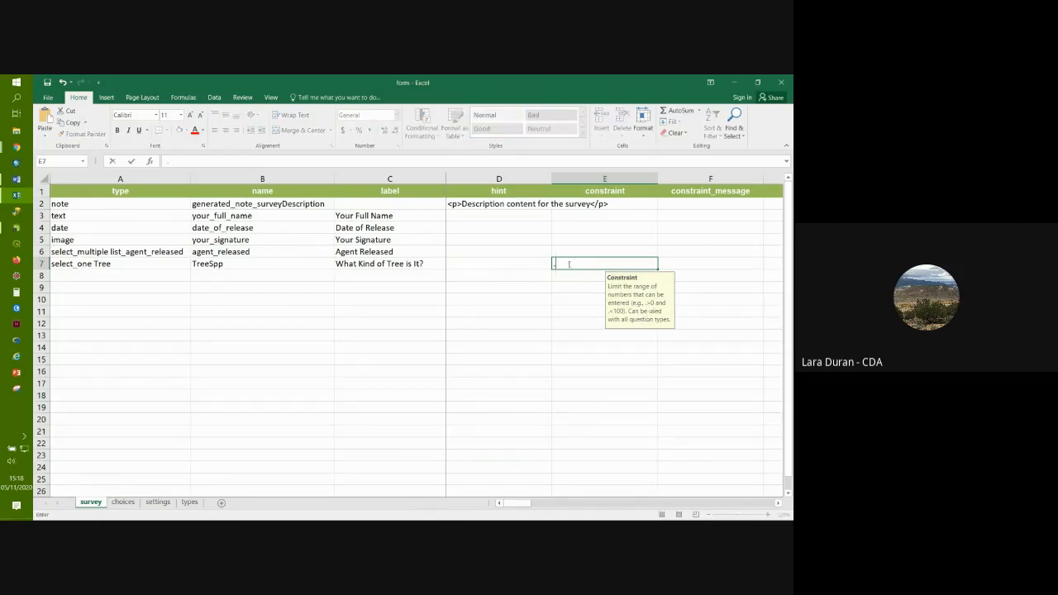
{"action": "type", "text": ">0 and.<100"}
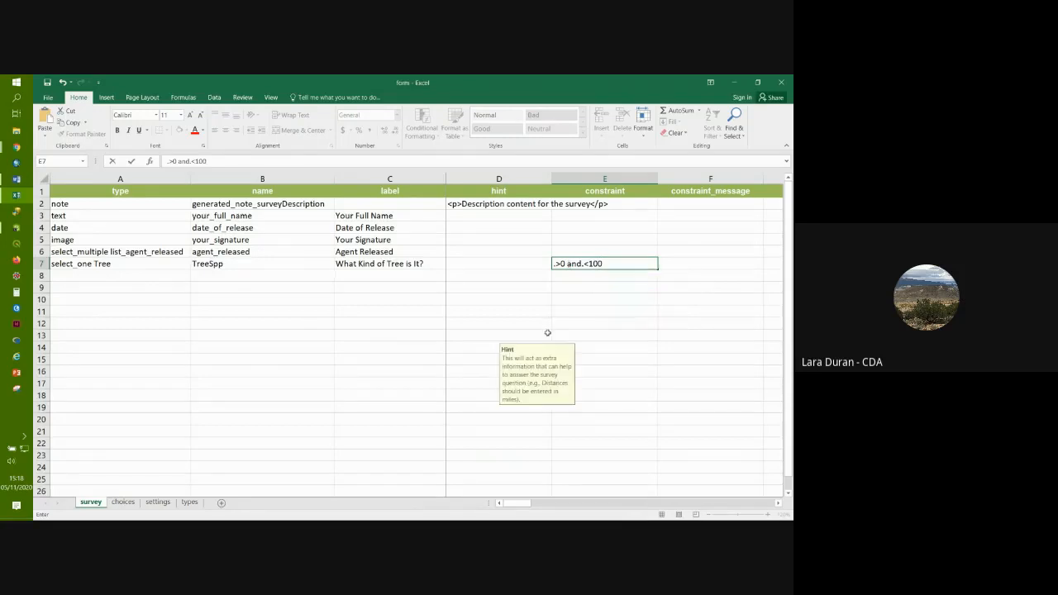
{"action": "left_click", "coordinate": [547, 332]}
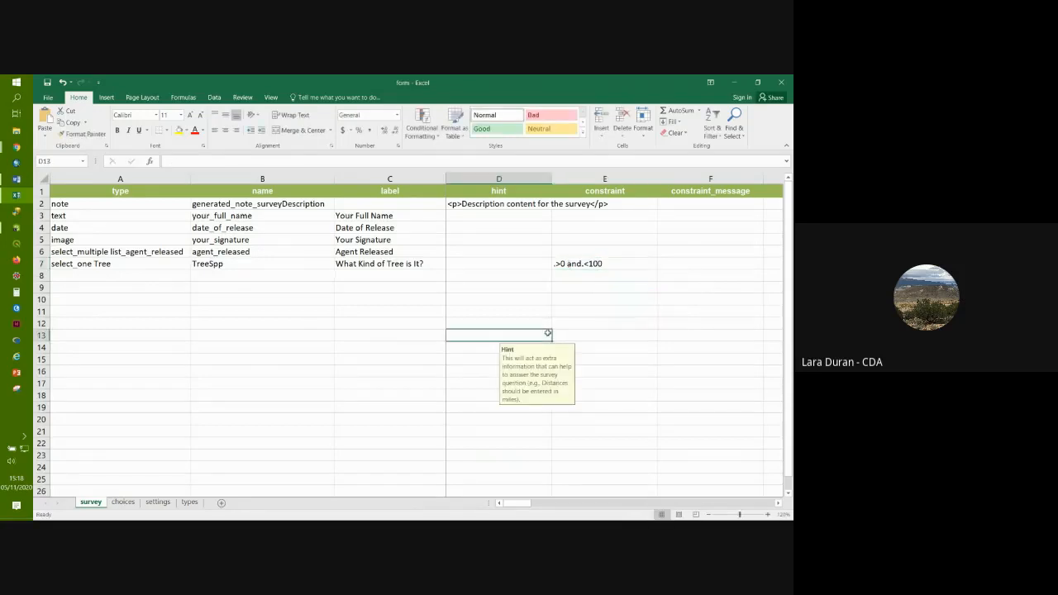
{"action": "left_click", "coordinate": [605, 262]}
{"action": "key", "text": "Delete"}
{"action": "left_click", "coordinate": [562, 369]}
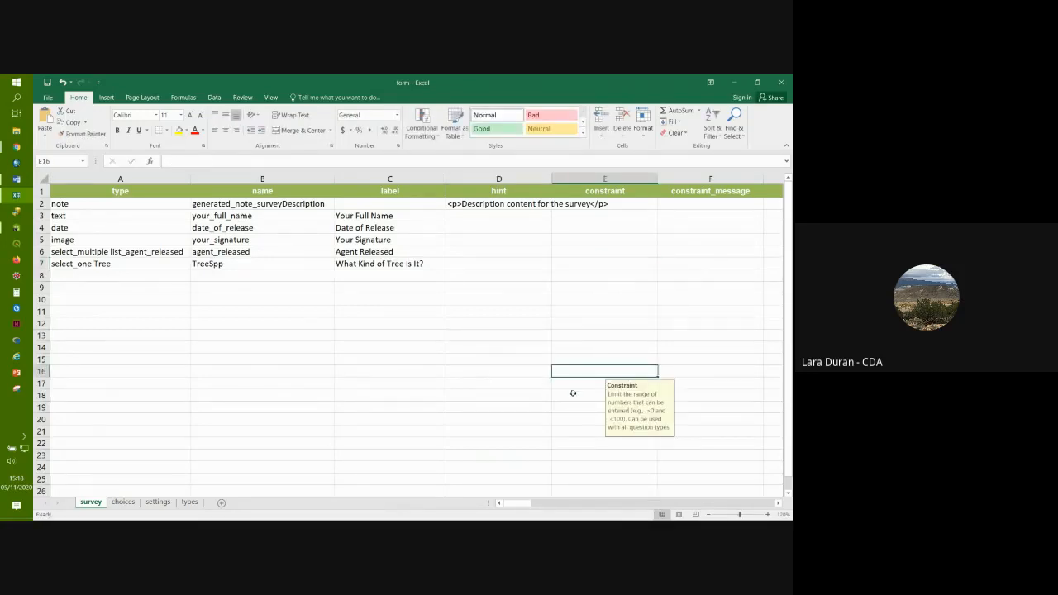
{"action": "left_click", "coordinate": [778, 504]}
{"action": "left_click", "coordinate": [777, 503]}
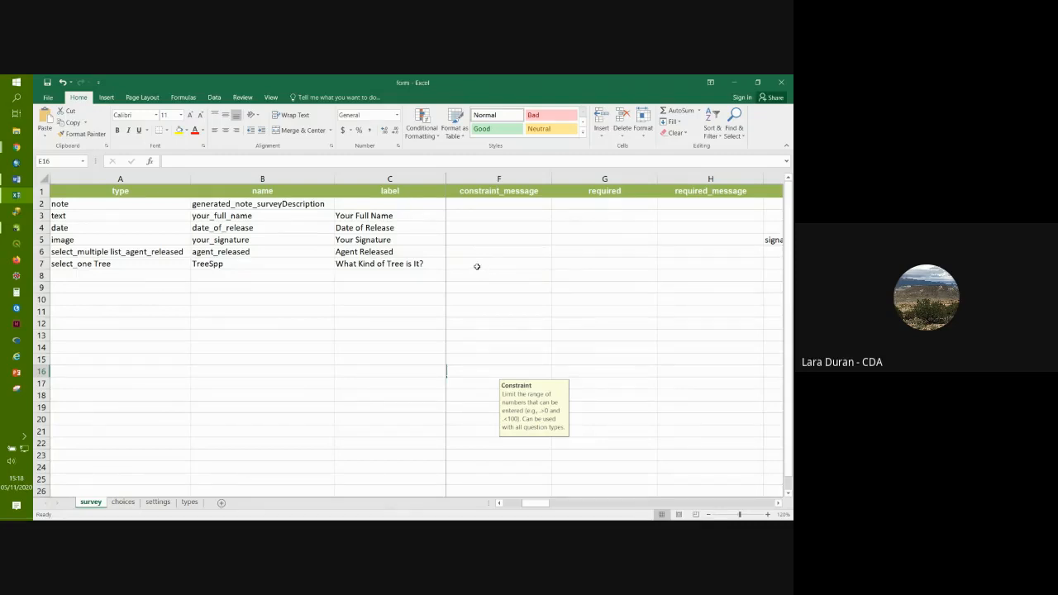
{"action": "left_click", "coordinate": [584, 265]}
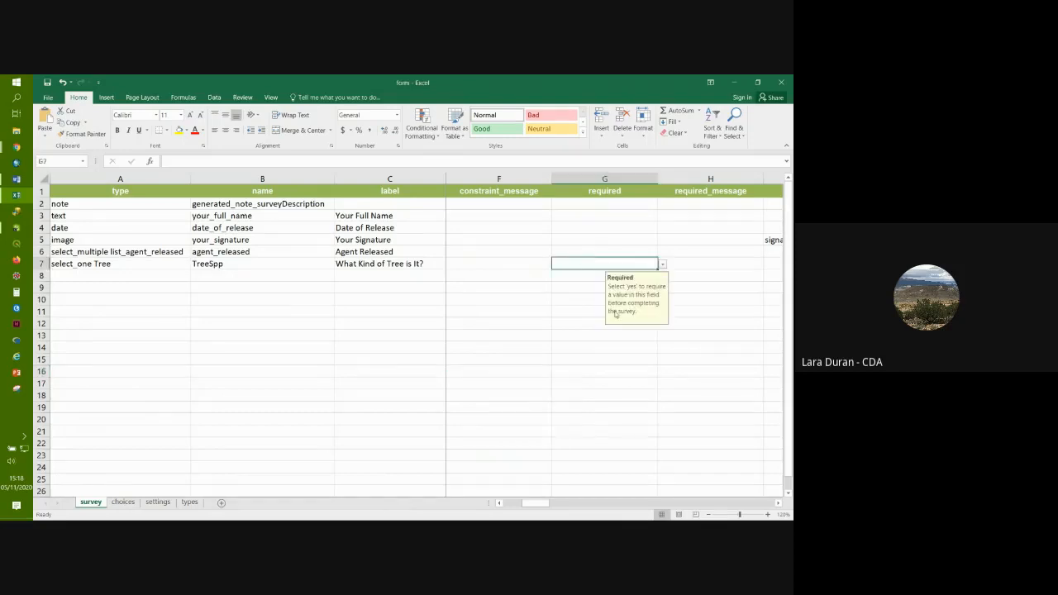
{"action": "left_click", "coordinate": [778, 503]}
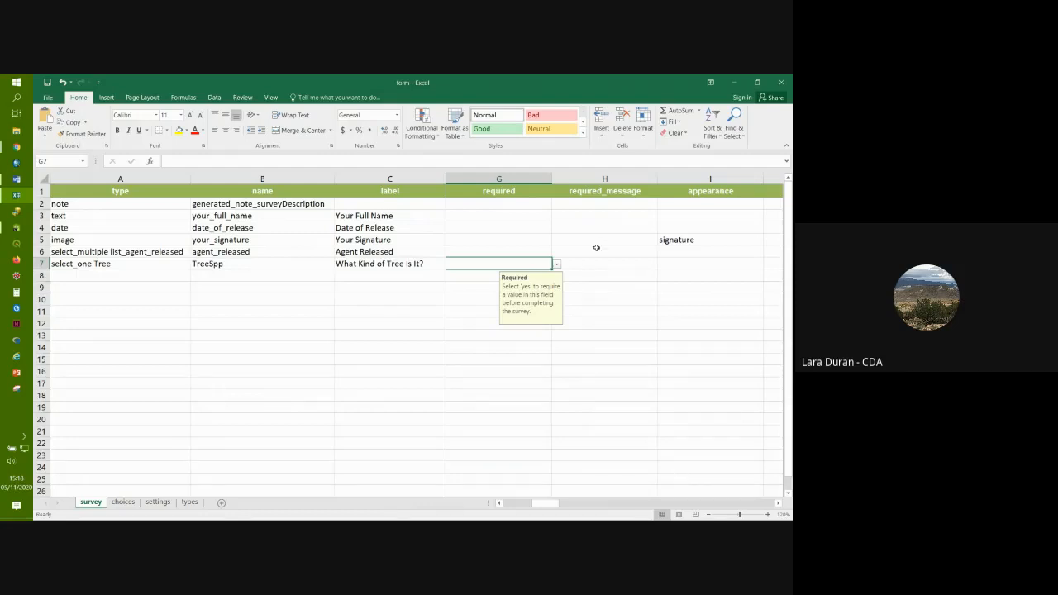
{"action": "left_click", "coordinate": [592, 265]}
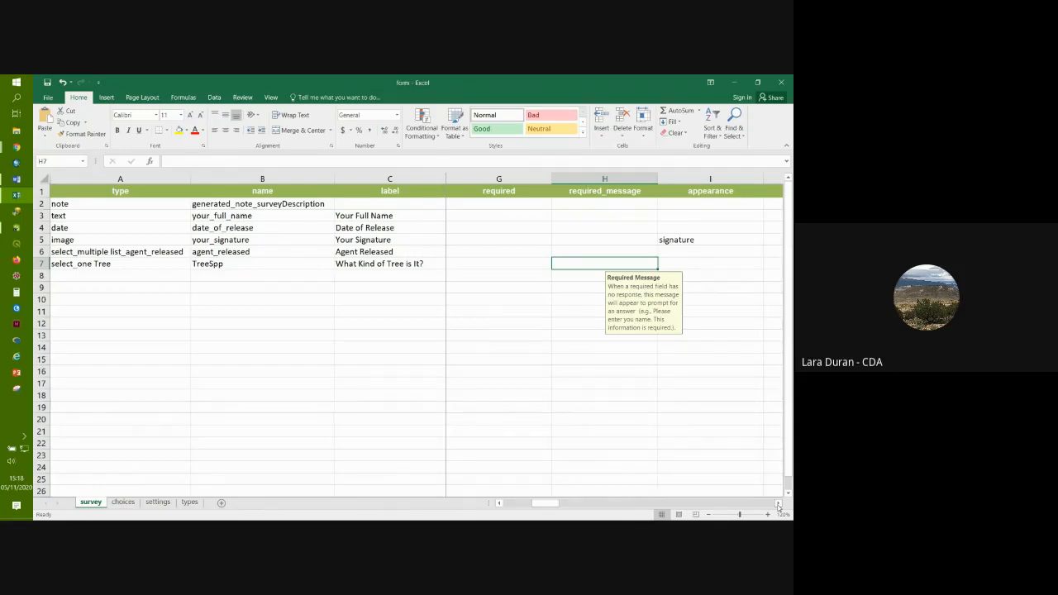
{"action": "left_click", "coordinate": [778, 504]}
{"action": "left_click", "coordinate": [622, 264]}
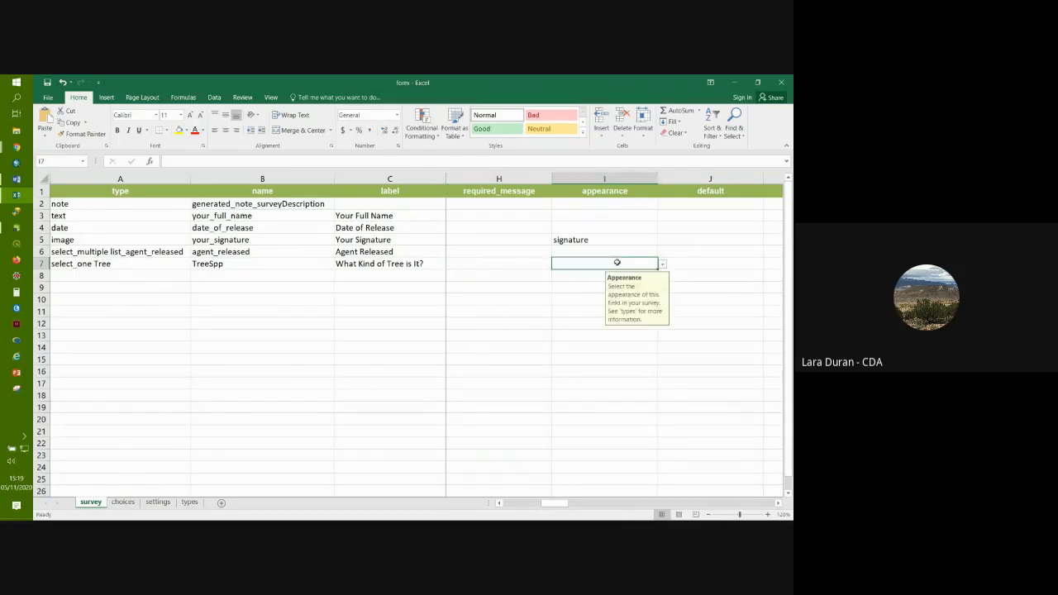
{"action": "left_click", "coordinate": [662, 264]}
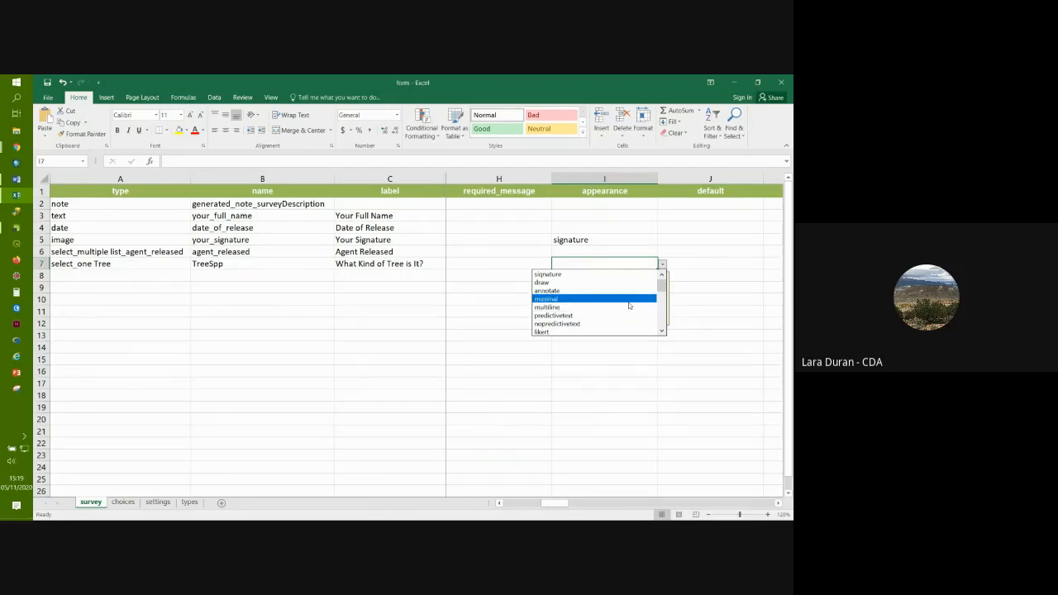
{"action": "left_click", "coordinate": [662, 332]}
{"action": "left_click", "coordinate": [662, 333]}
{"action": "left_click", "coordinate": [662, 333]}
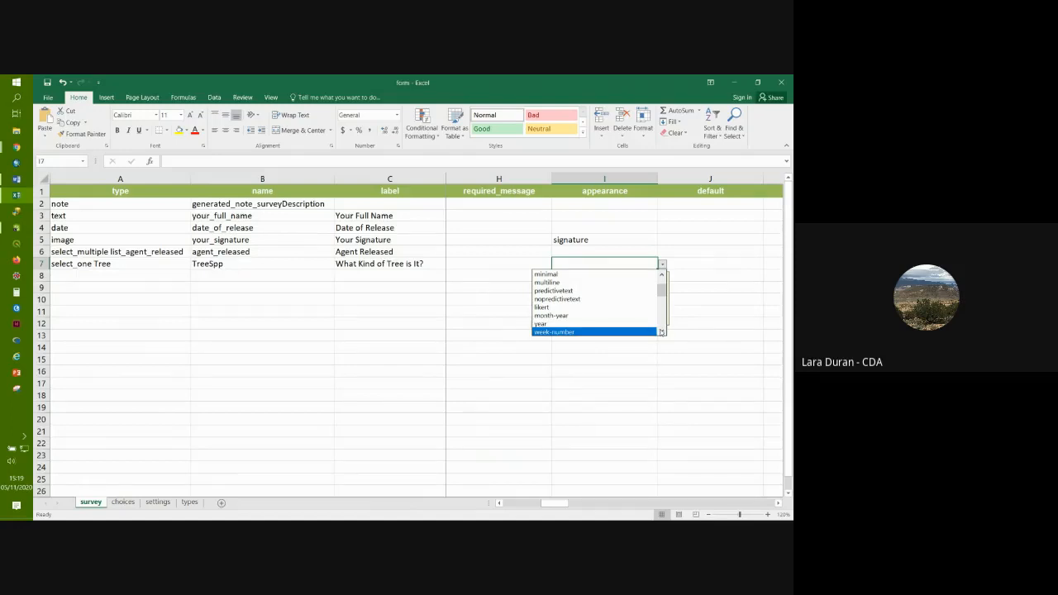
{"action": "key", "text": "Escape"}
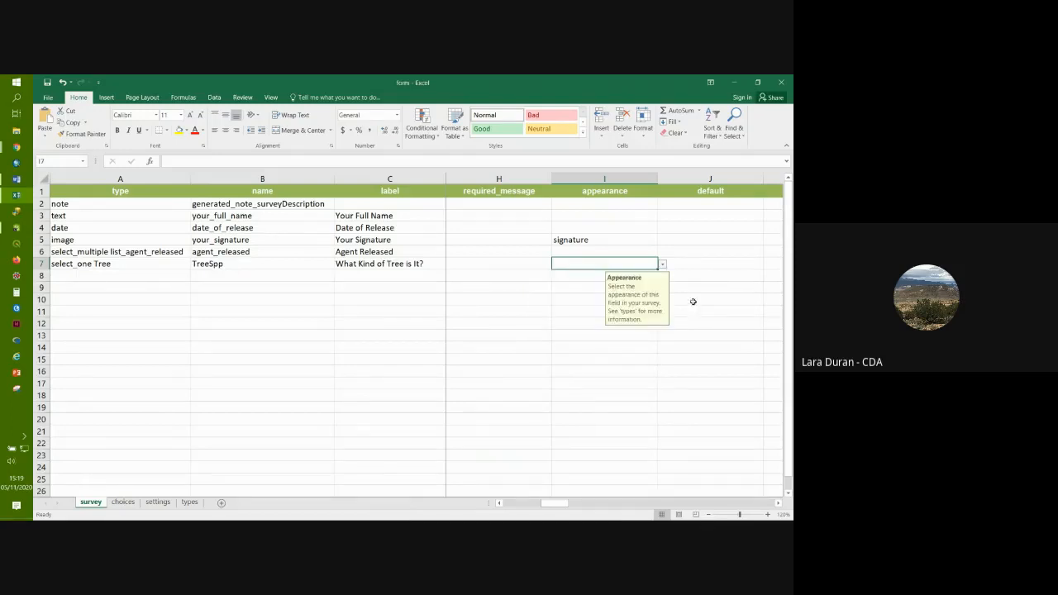
Step: Enter Siberian elm in J7 as the TreeSpp question's default answer
{"action": "left_click", "coordinate": [778, 502]}
{"action": "left_click", "coordinate": [778, 503]}
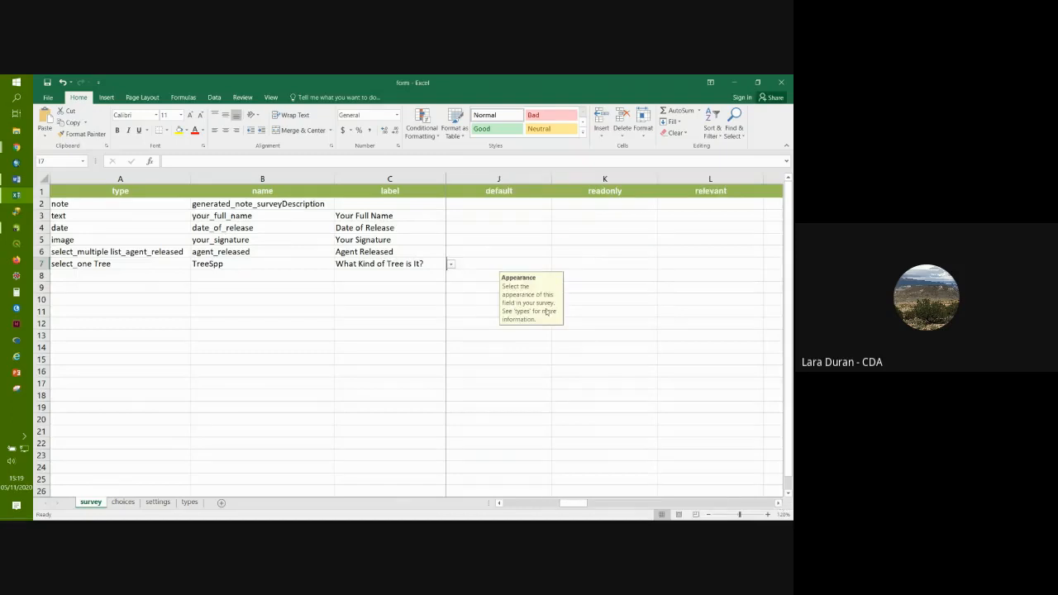
{"action": "left_click", "coordinate": [514, 261]}
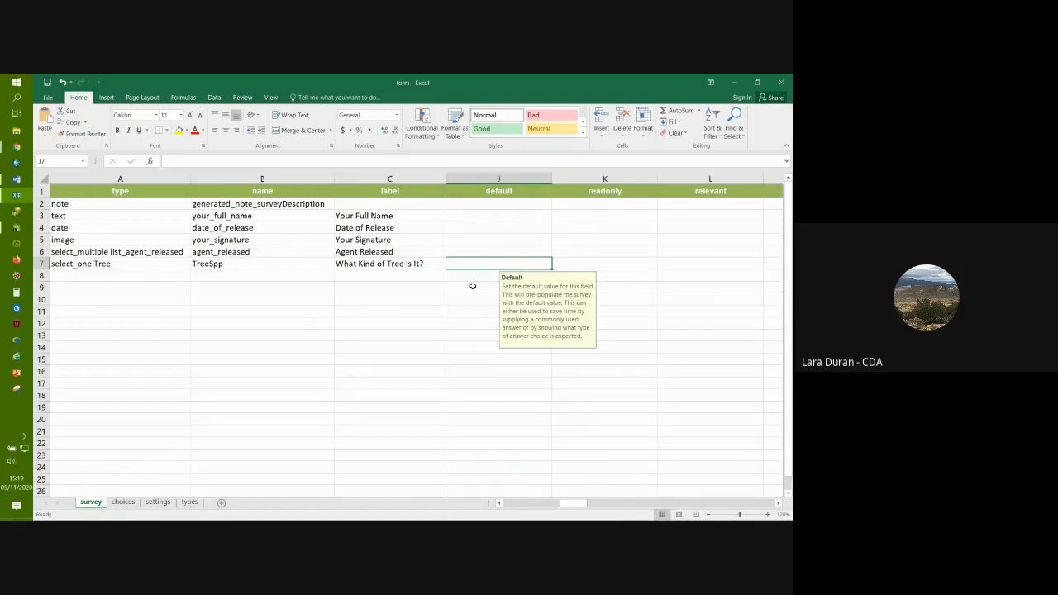
{"action": "type", "text": "Siber"}
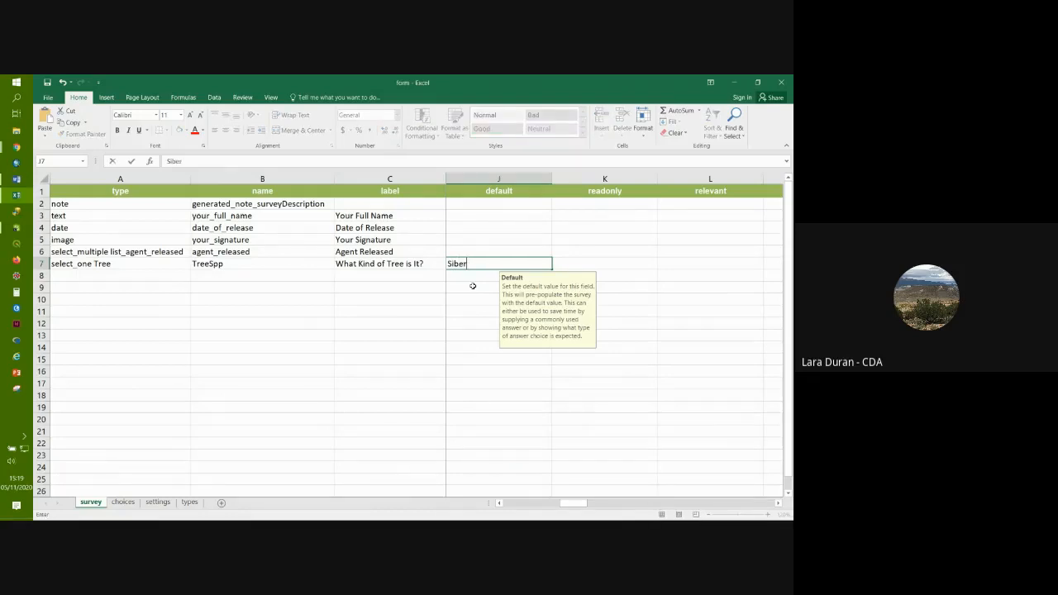
{"action": "type", "text": "ian elm"}
{"action": "left_click", "coordinate": [439, 310]}
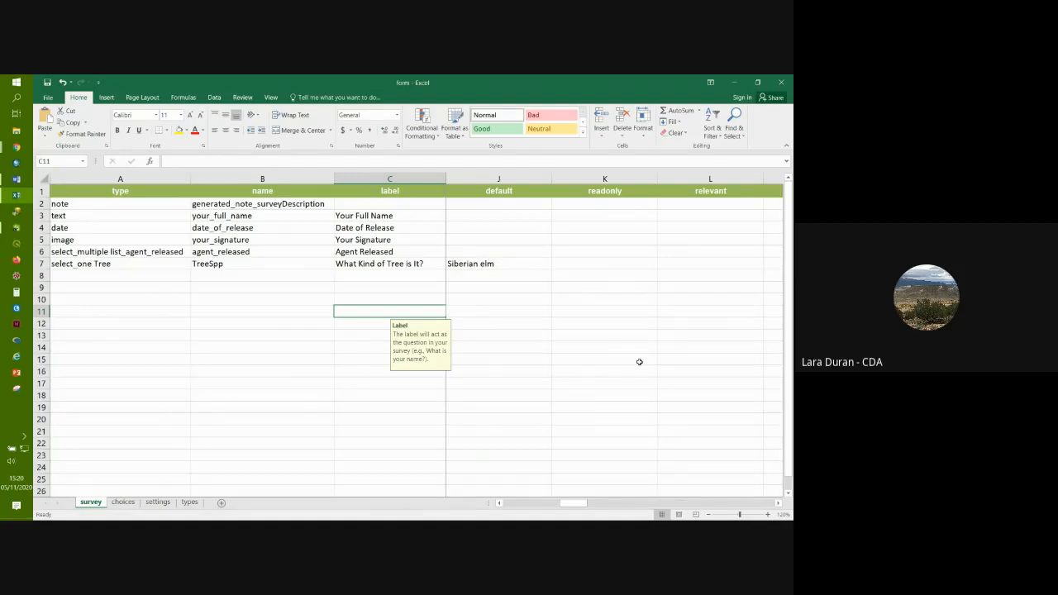
{"action": "left_click_drag", "start_coordinate": [582, 505], "coordinate": [592, 505]}
{"action": "left_click", "coordinate": [476, 269]}
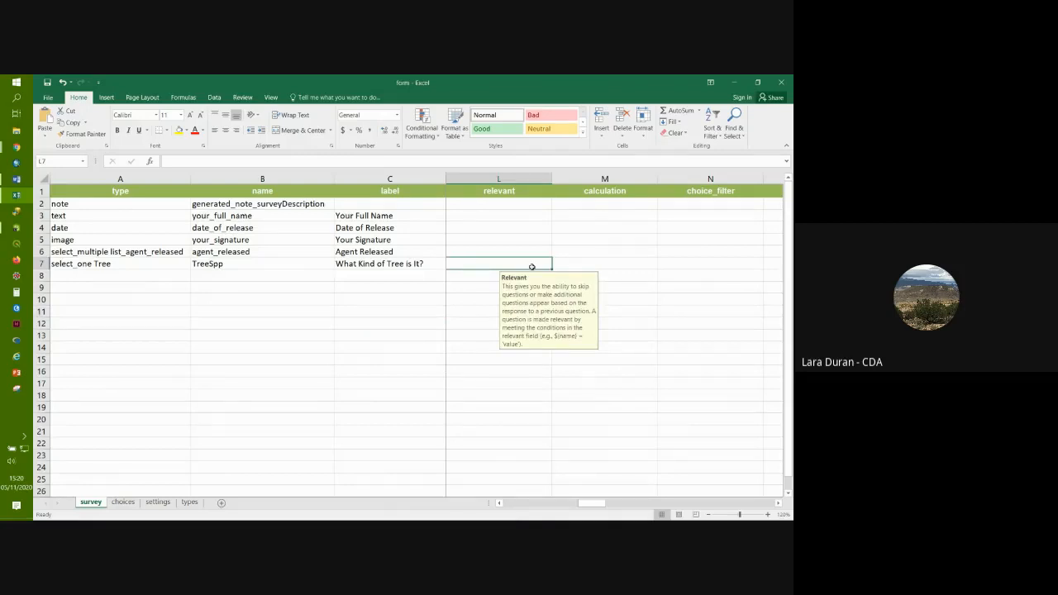
{"action": "left_click", "coordinate": [598, 263]}
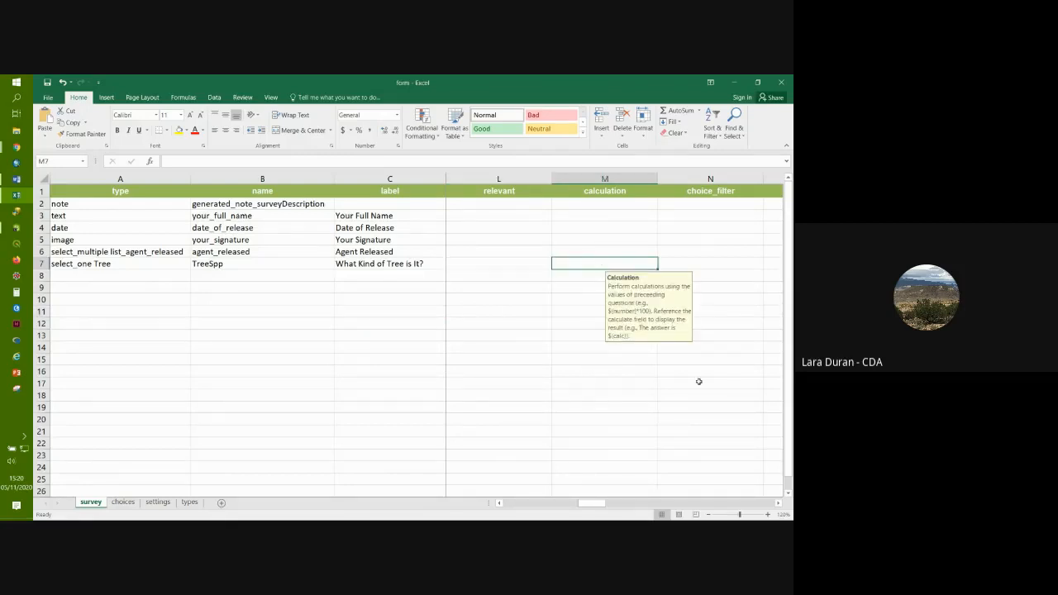
{"action": "left_click", "coordinate": [504, 253]}
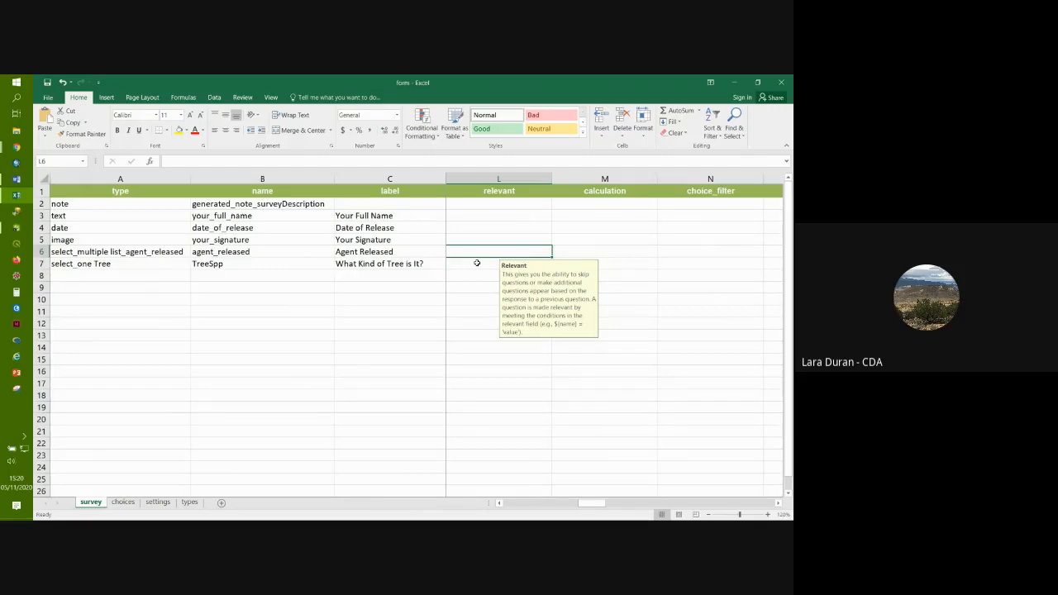
{"action": "left_click", "coordinate": [778, 504]}
{"action": "left_click", "coordinate": [779, 503]}
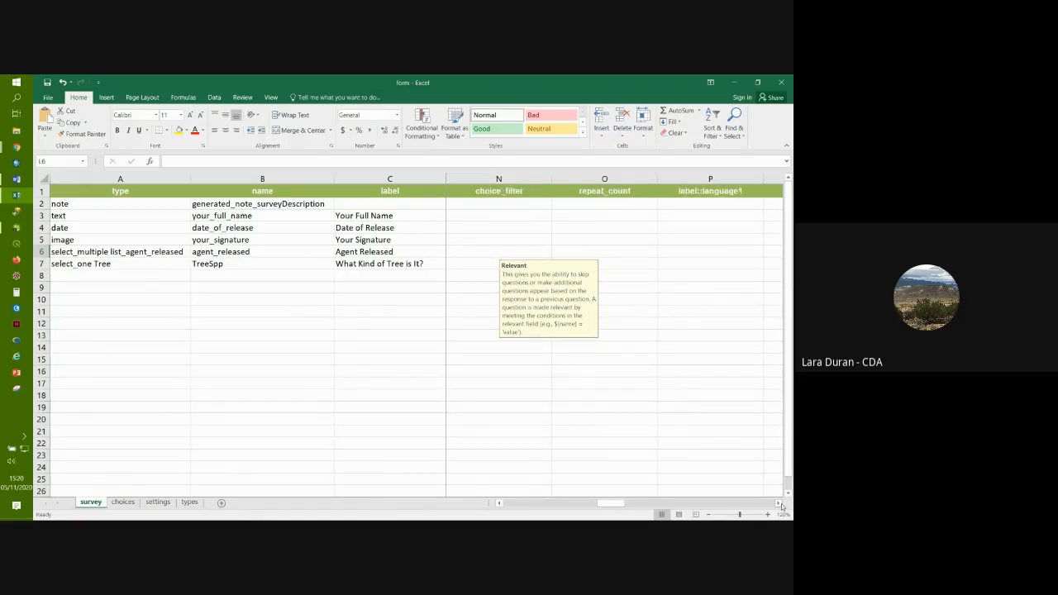
{"action": "left_click", "coordinate": [779, 504]}
{"action": "left_click", "coordinate": [779, 504]}
{"action": "left_click", "coordinate": [779, 503]}
{"action": "left_click", "coordinate": [778, 504]}
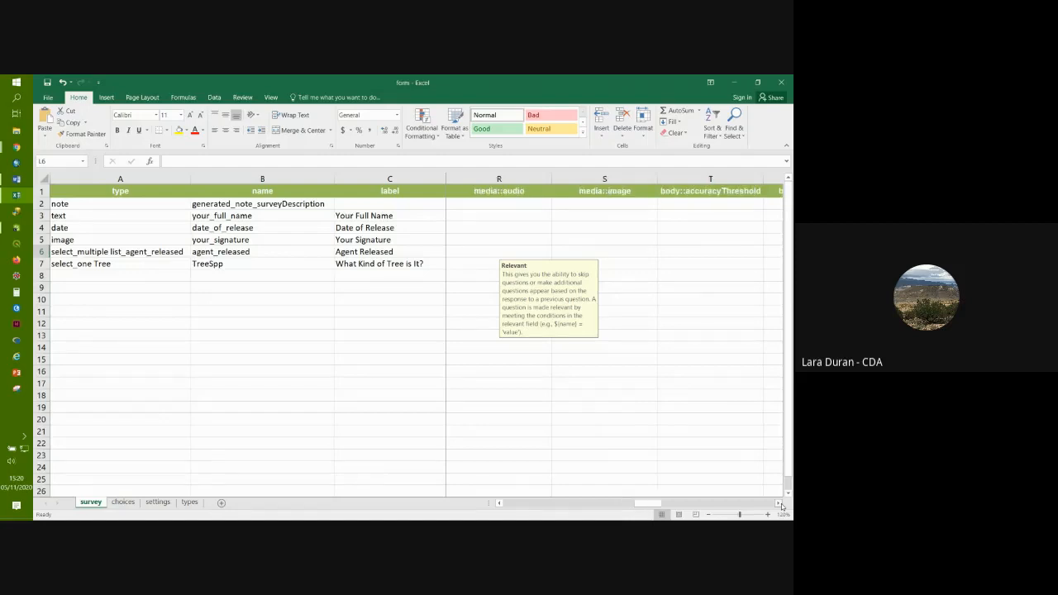
{"action": "left_click", "coordinate": [778, 504]}
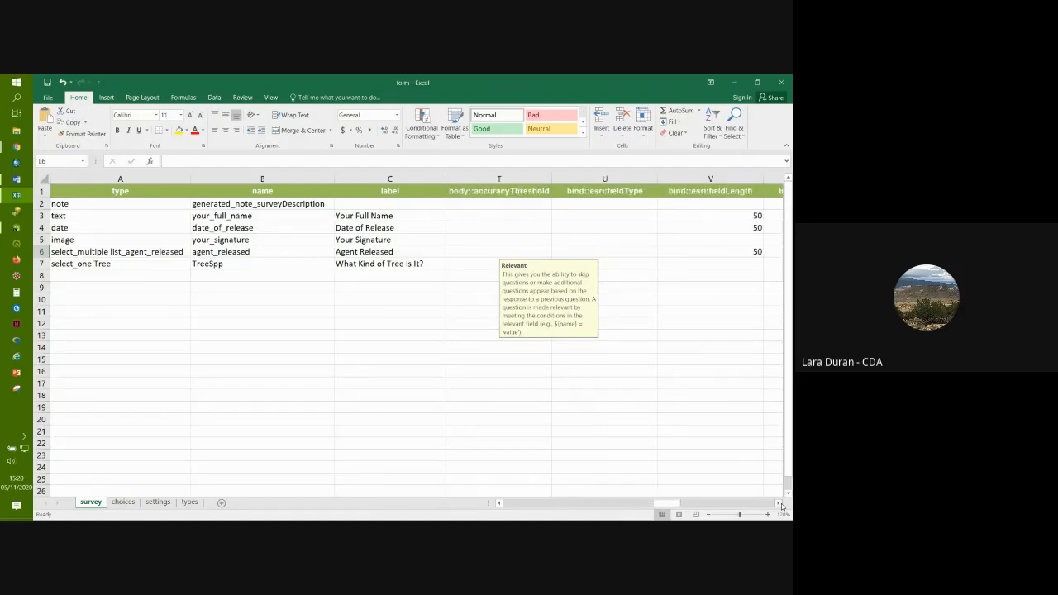
{"action": "left_click", "coordinate": [779, 503]}
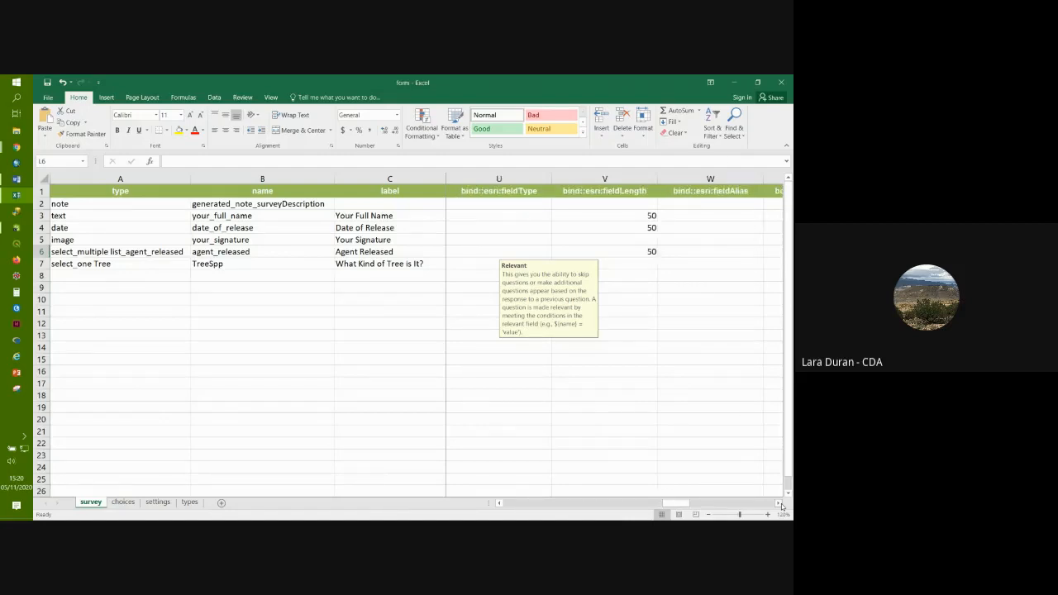
{"action": "left_click", "coordinate": [604, 178]}
{"action": "left_click", "coordinate": [629, 321]}
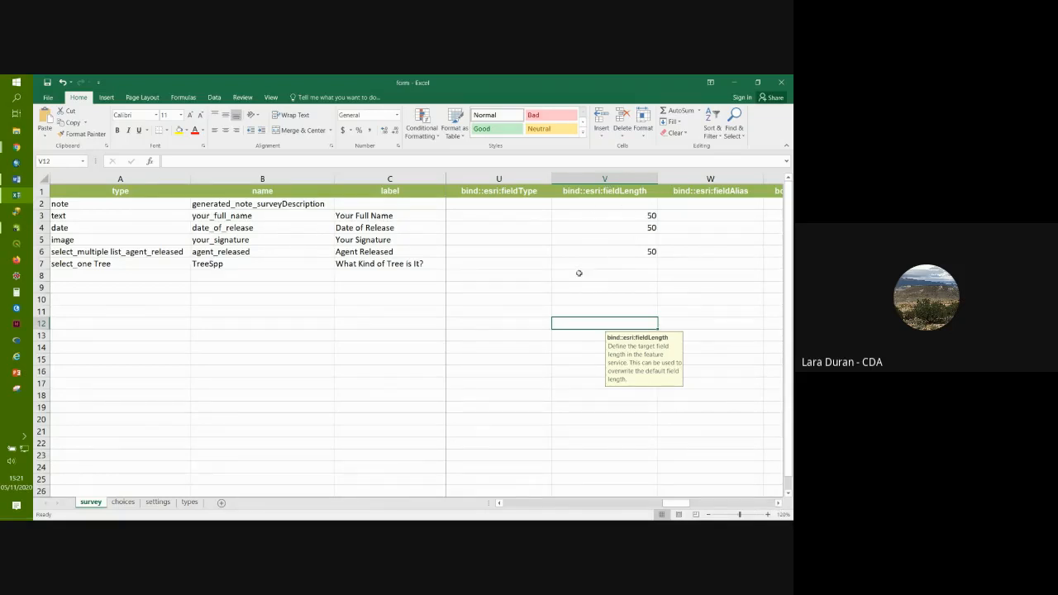
Step: Enter Comment as the question name in B8, accepting the name warning
{"action": "left_click", "coordinate": [232, 278]}
{"action": "type", "text": "Comment"}
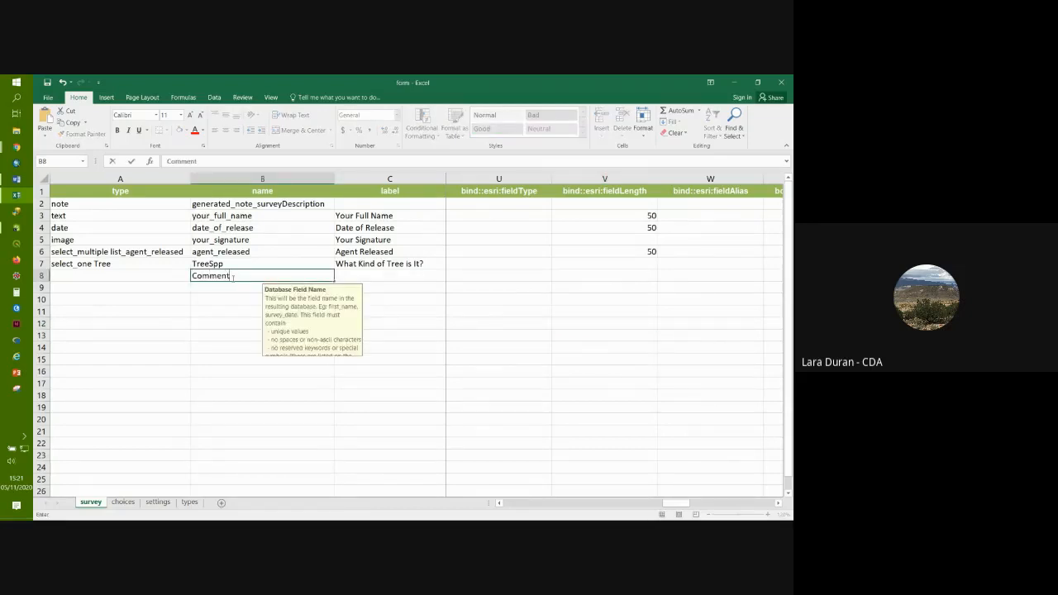
{"action": "left_click", "coordinate": [356, 277]}
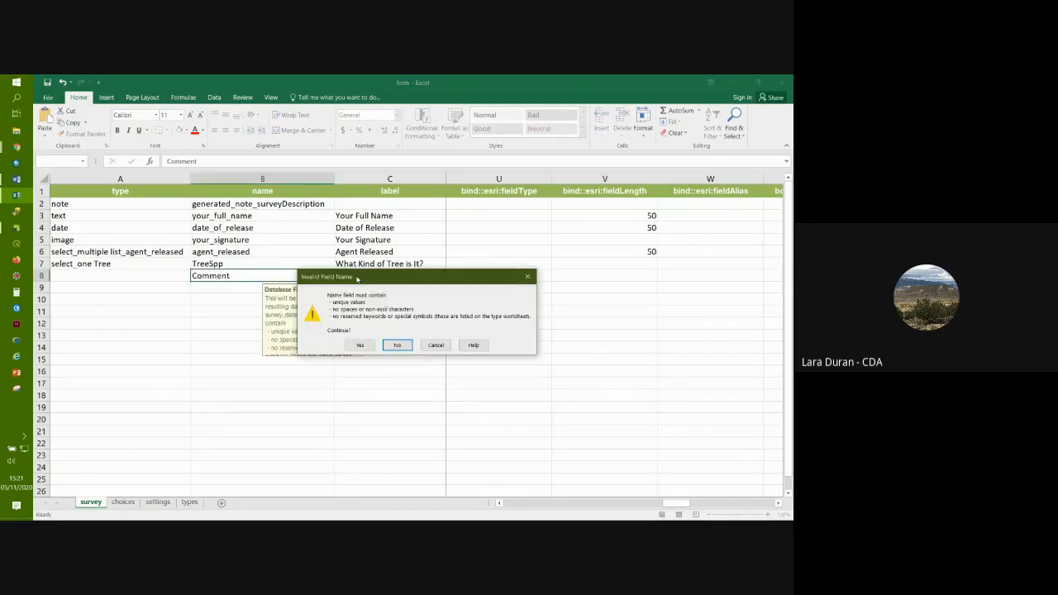
{"action": "left_click", "coordinate": [359, 345]}
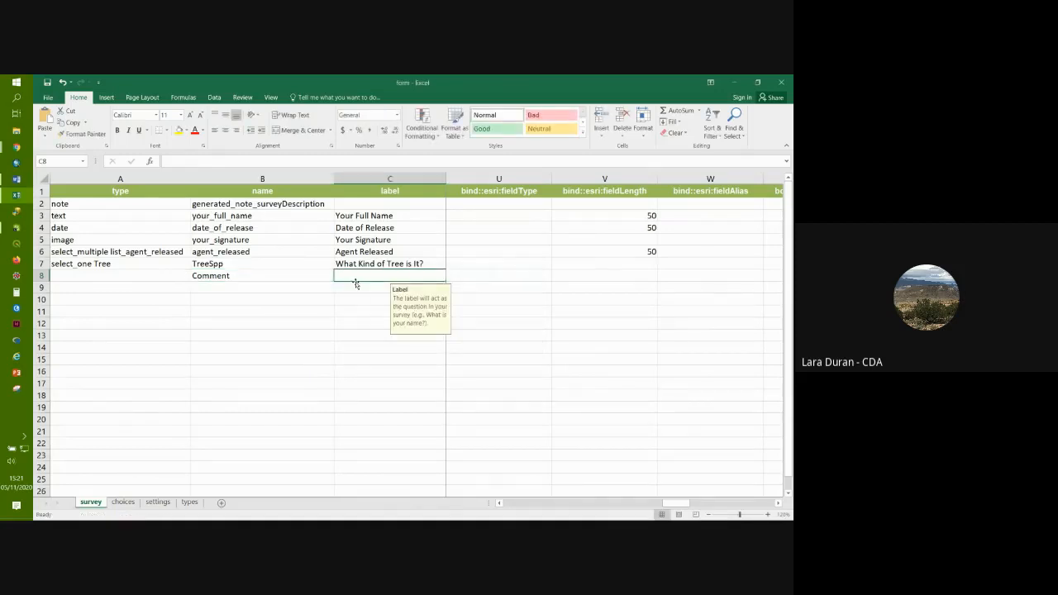
Step: Label row 8 'Notes about the site' and set its question type to text
{"action": "type", "text": "Notes a"}
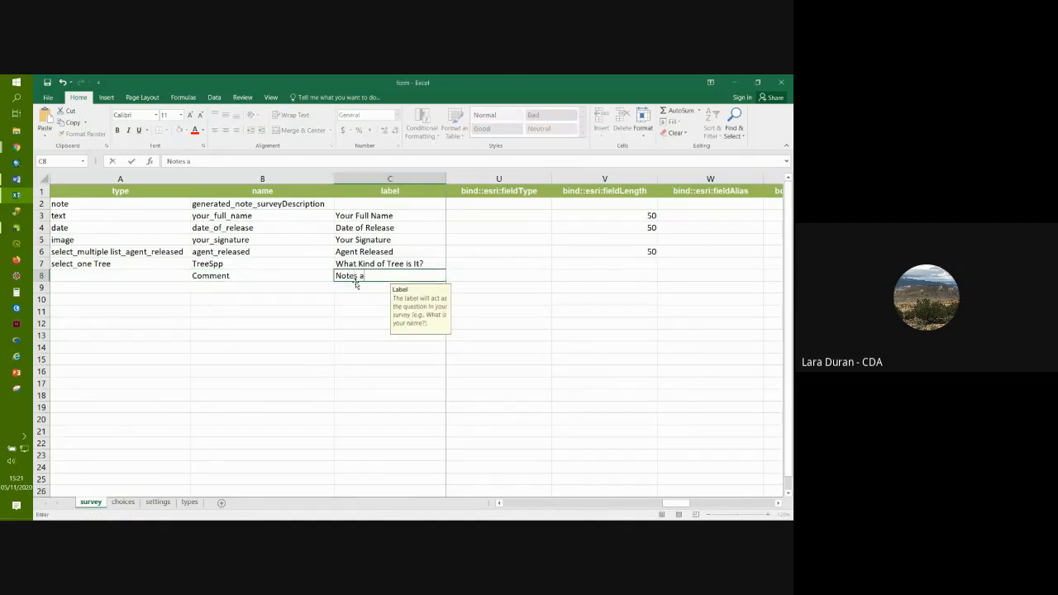
{"action": "type", "text": "obu"}
{"action": "key", "text": "BackSpace"}
{"action": "key", "text": "BackSpace"}
{"action": "key", "text": "BackSpace"}
{"action": "key", "text": "BackSpace"}
{"action": "type", "text": "bou th"}
{"action": "type", "text": "h e"}
{"action": "type", "text": " site"}
{"action": "left_click", "coordinate": [120, 273]}
{"action": "left_click", "coordinate": [195, 275]}
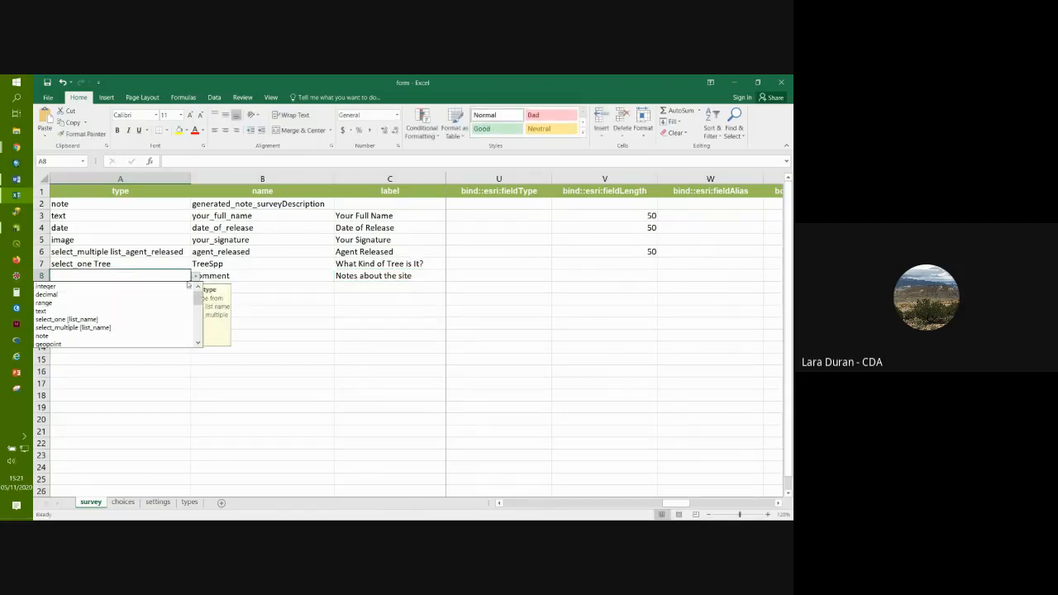
{"action": "left_click", "coordinate": [91, 310]}
{"action": "left_click", "coordinate": [349, 350]}
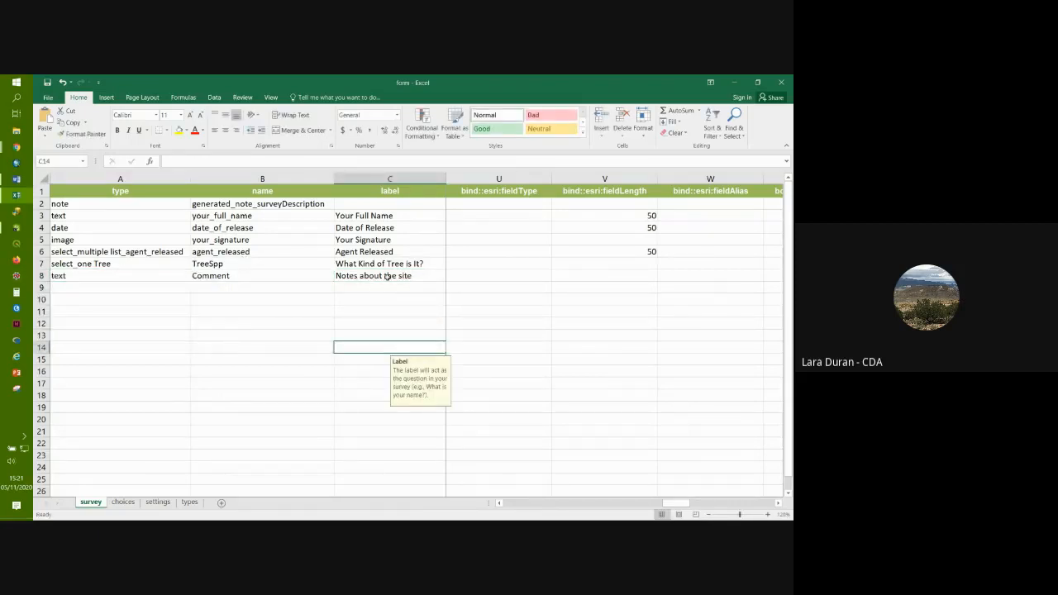
{"action": "left_click", "coordinate": [634, 274]}
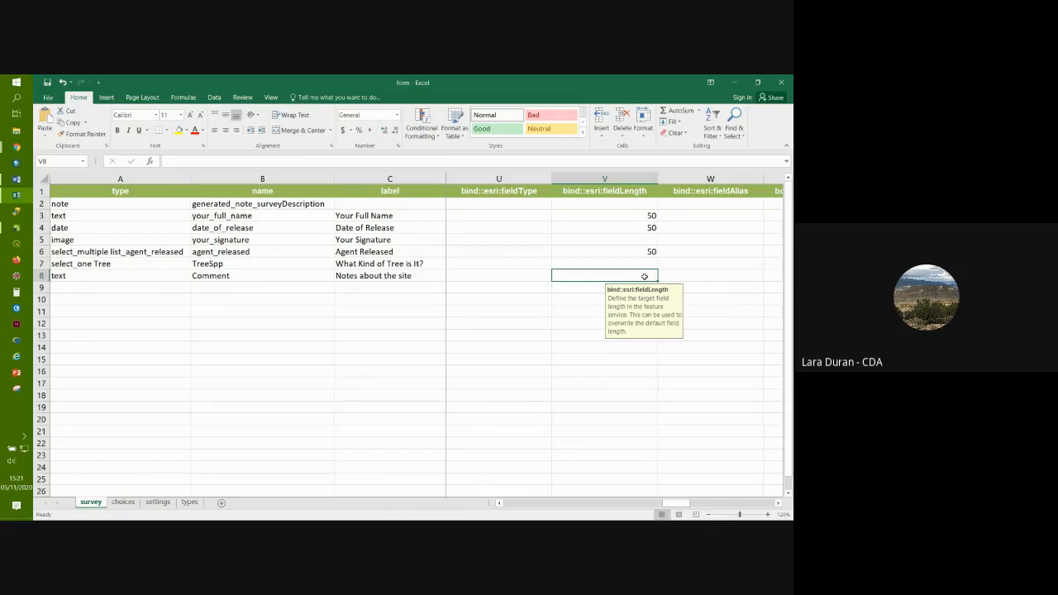
Step: Enter 20 as Comment's bind::esri:fieldLength in V8, then switch to the choices sheet
{"action": "type", "text": "20"}
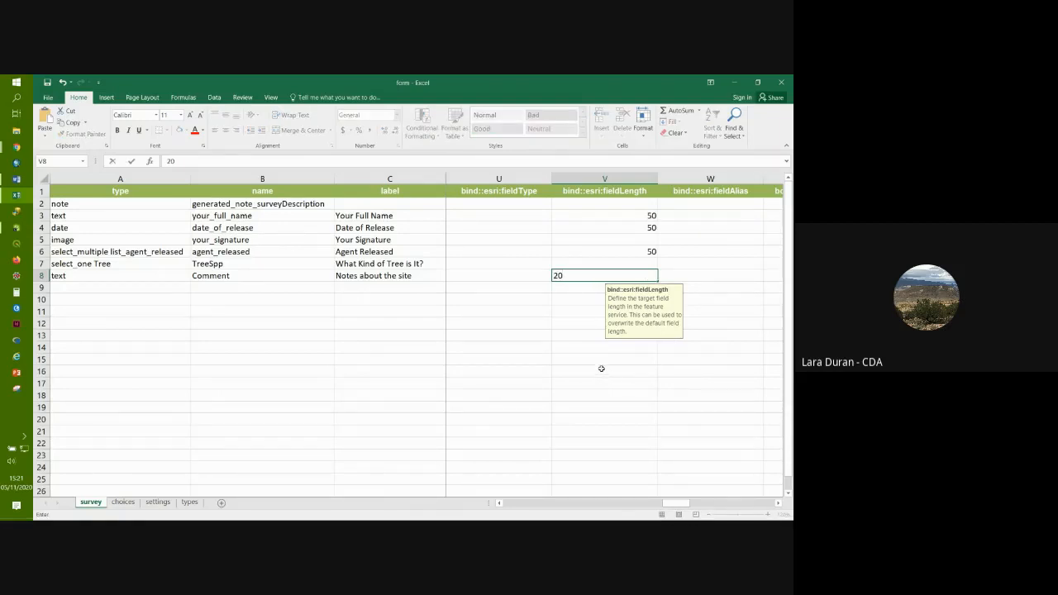
{"action": "left_click", "coordinate": [578, 302]}
{"action": "left_click_drag", "start_coordinate": [679, 505], "coordinate": [749, 504]}
{"action": "left_click", "coordinate": [123, 502]}
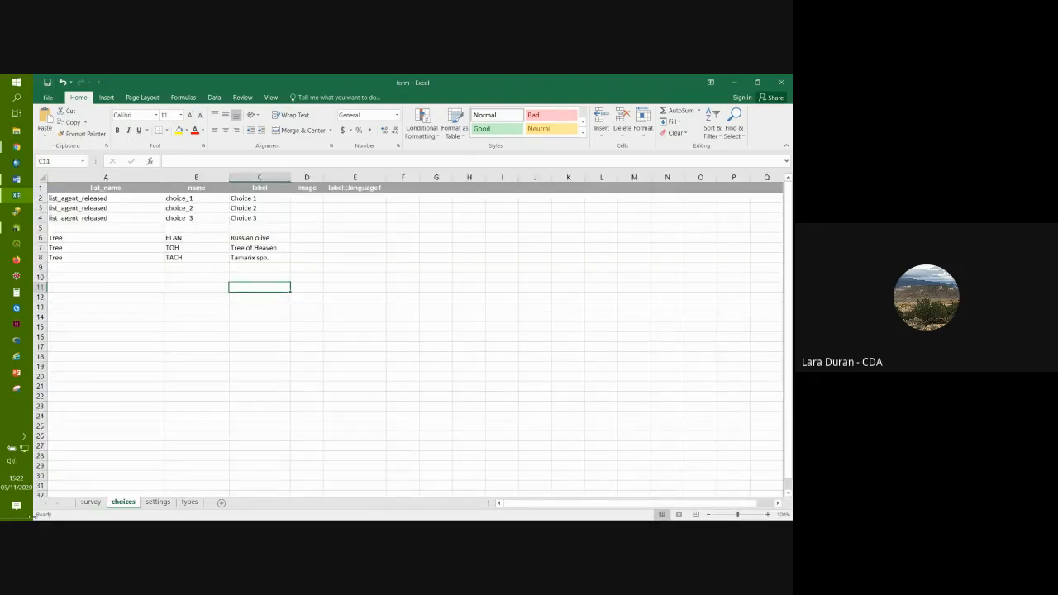
Step: Start a Save As for the form workbook with the Desktop as the location
{"action": "left_click_drag", "start_coordinate": [250, 496], "coordinate": [249, 496]}
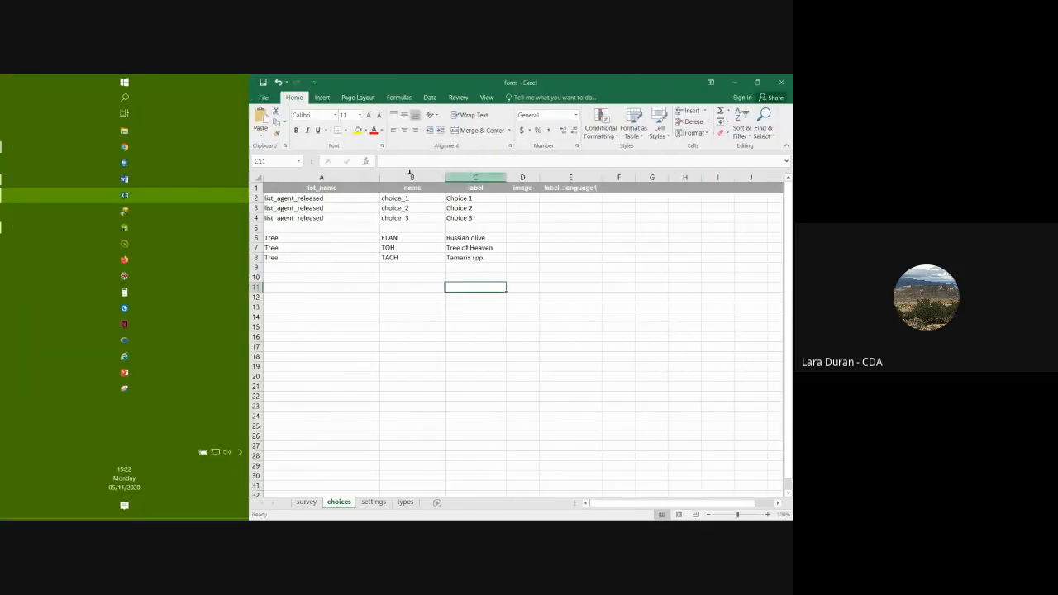
{"action": "left_click_drag", "start_coordinate": [358, 86], "coordinate": [415, 95]}
{"action": "left_click", "coordinate": [294, 108]}
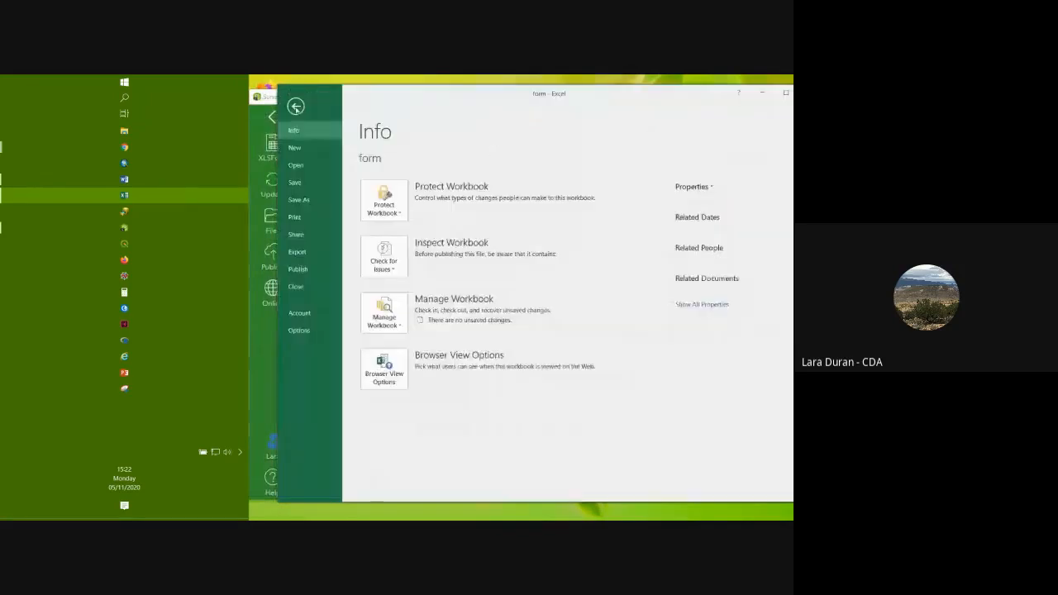
{"action": "left_click", "coordinate": [298, 199]}
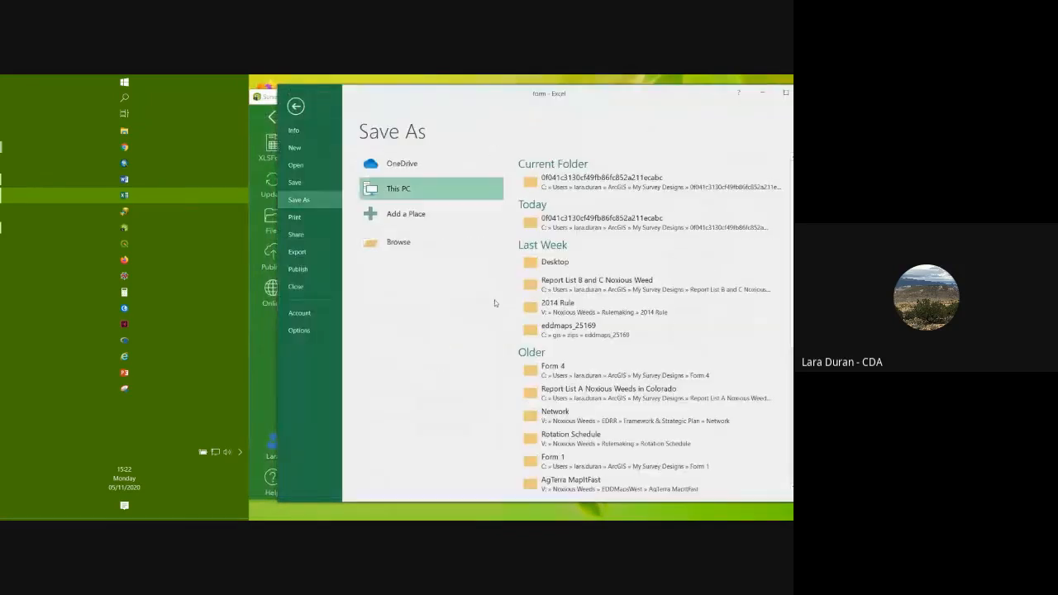
{"action": "left_click", "coordinate": [399, 242]}
{"action": "left_click", "coordinate": [319, 175]}
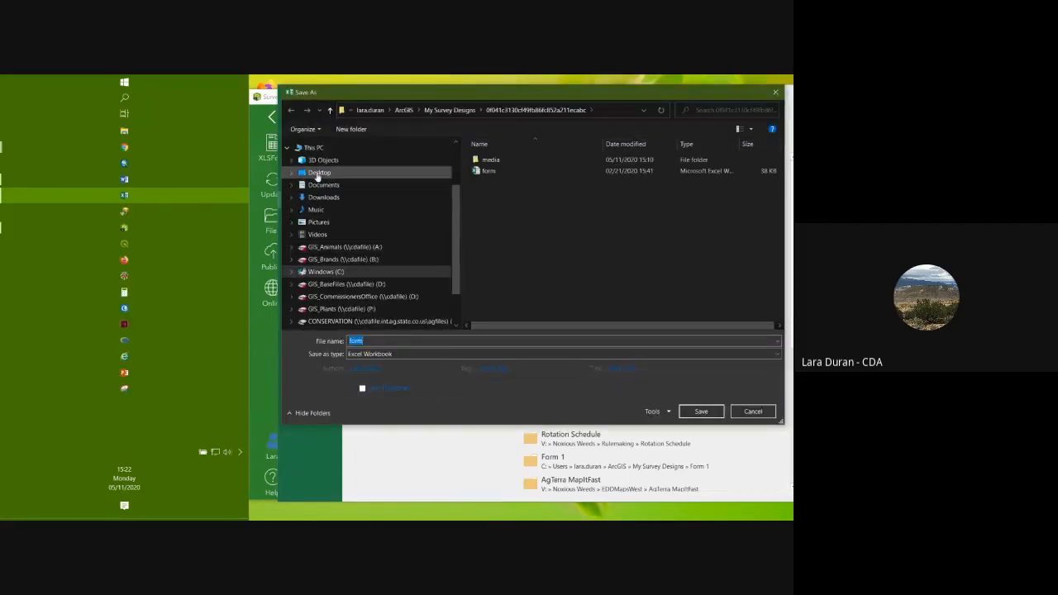
Step: Save the workbook as formTEST, then move Excel aside to uncover Survey123 Connect
{"action": "double_click", "coordinate": [373, 339]}
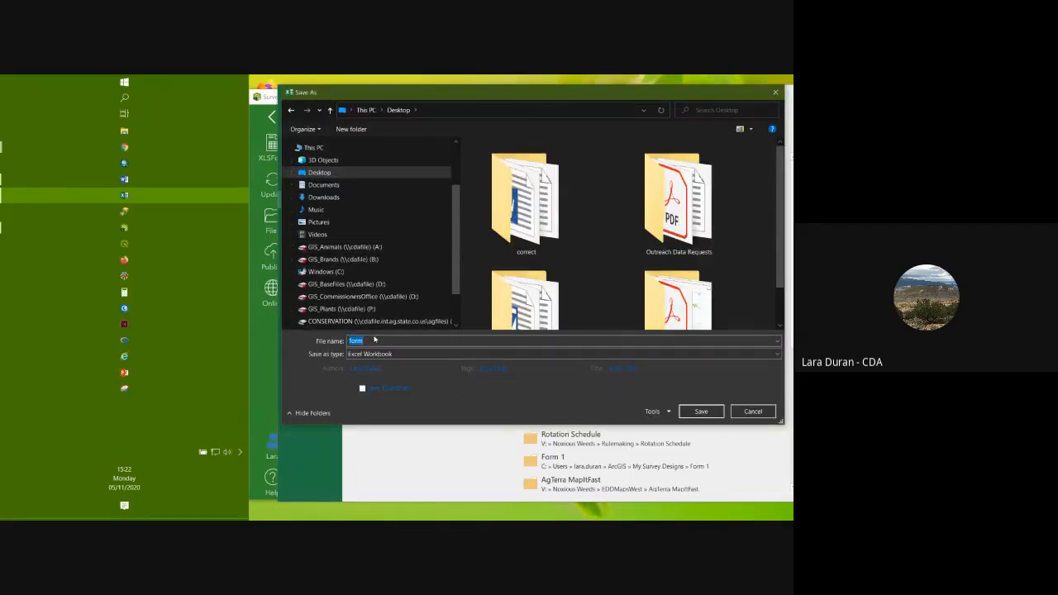
{"action": "left_click", "coordinate": [373, 339]}
{"action": "type", "text": "TEST"}
{"action": "left_click", "coordinate": [701, 410]}
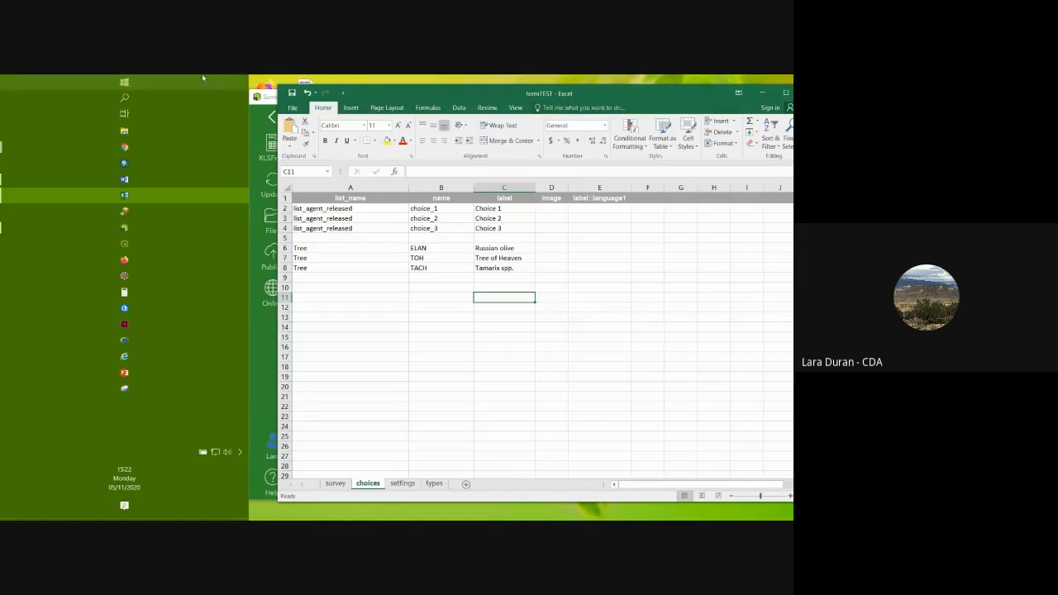
{"action": "left_click_drag", "start_coordinate": [249, 88], "coordinate": [121, 202]}
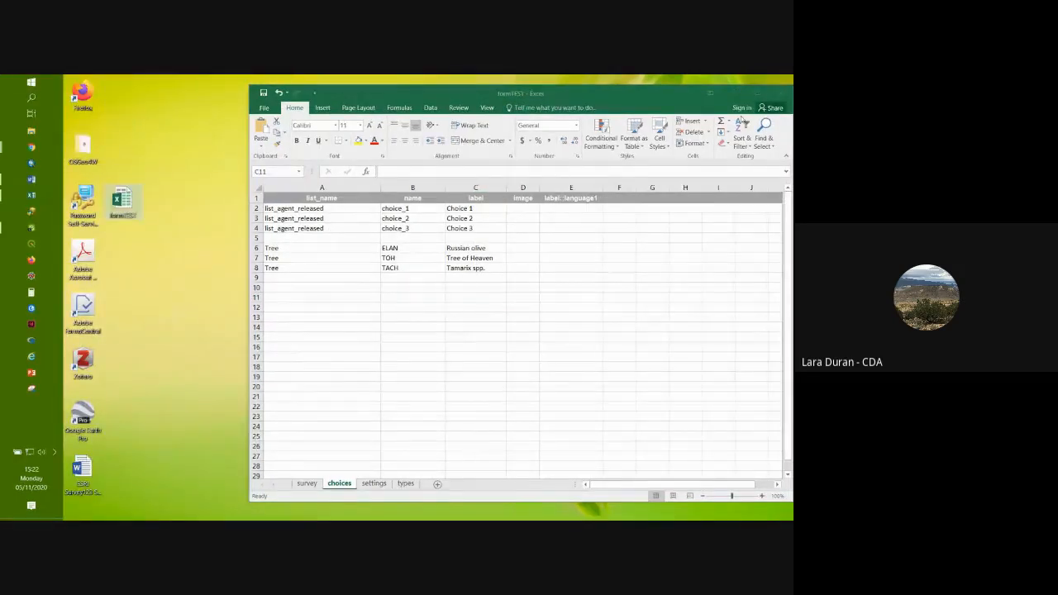
{"action": "left_click_drag", "start_coordinate": [738, 92], "coordinate": [581, 97]}
Step: Close formTEST, open and close the survey's XLSForm to refresh the preview, then open its Files folder
{"action": "left_click", "coordinate": [671, 98]}
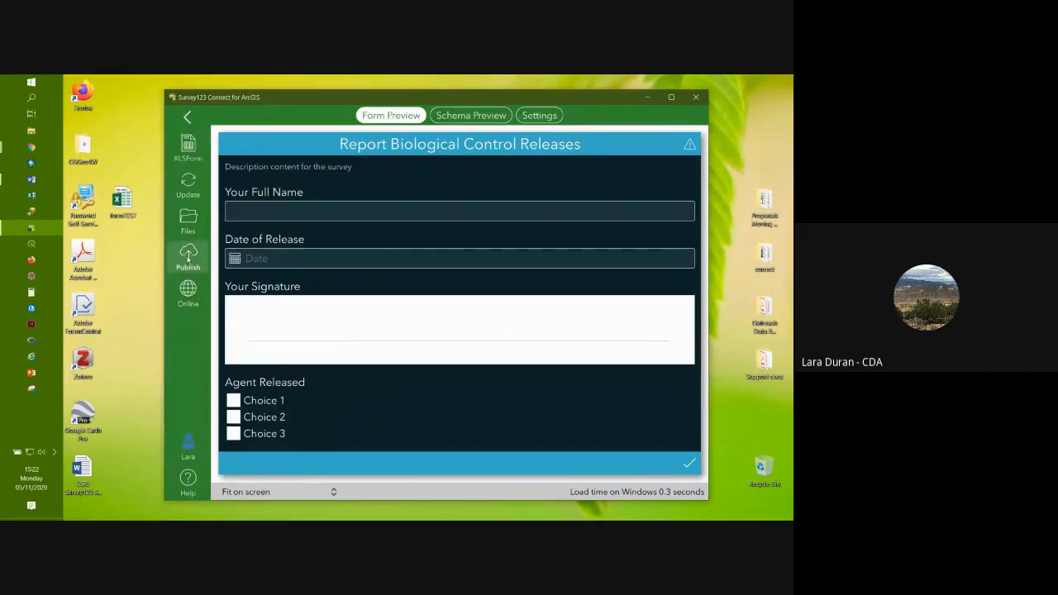
{"action": "left_click", "coordinate": [187, 148]}
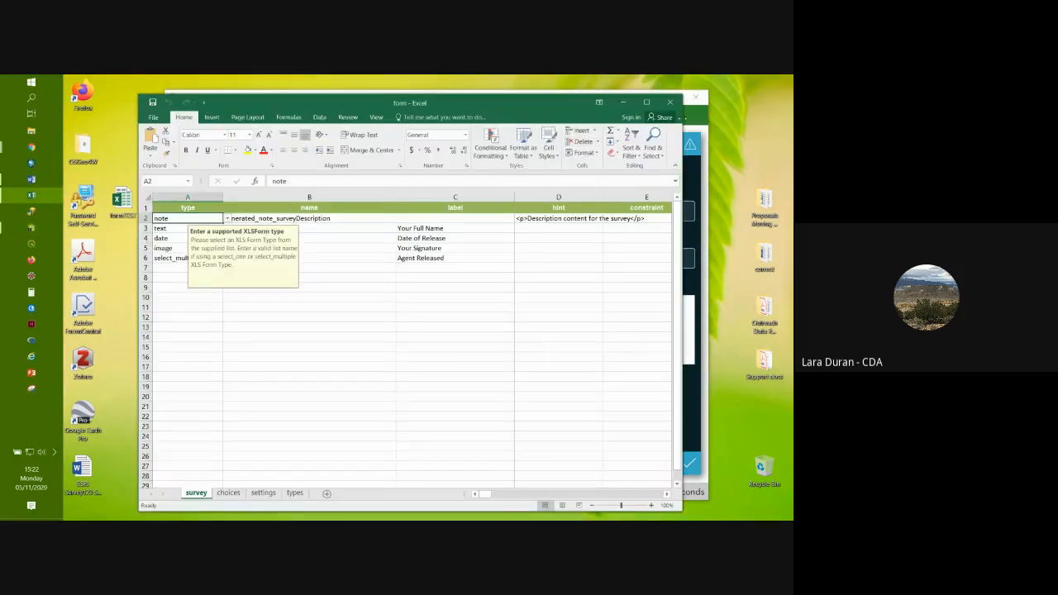
{"action": "left_click", "coordinate": [670, 102]}
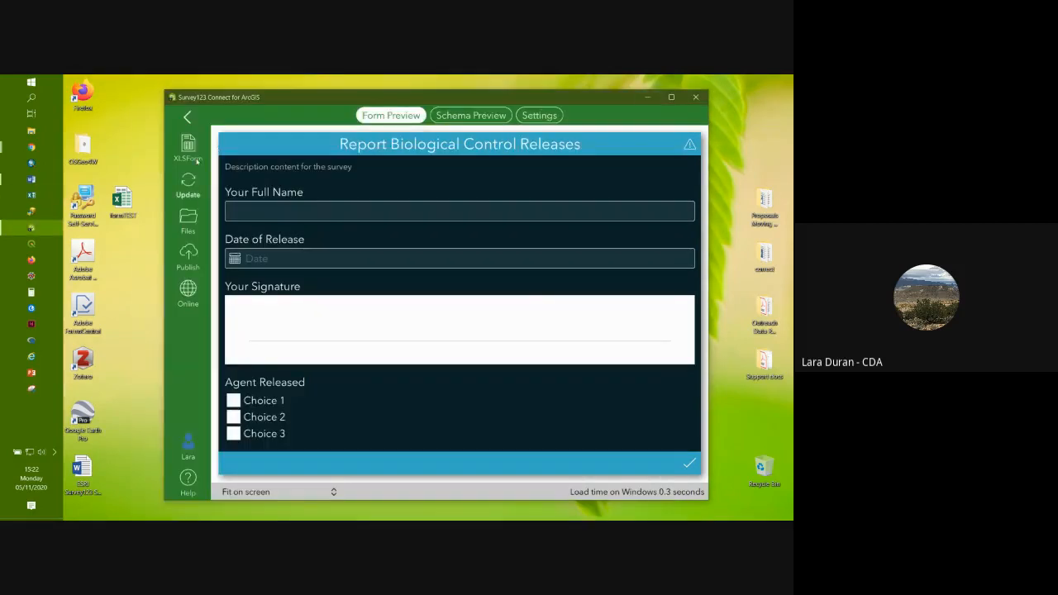
{"action": "left_click", "coordinate": [189, 219]}
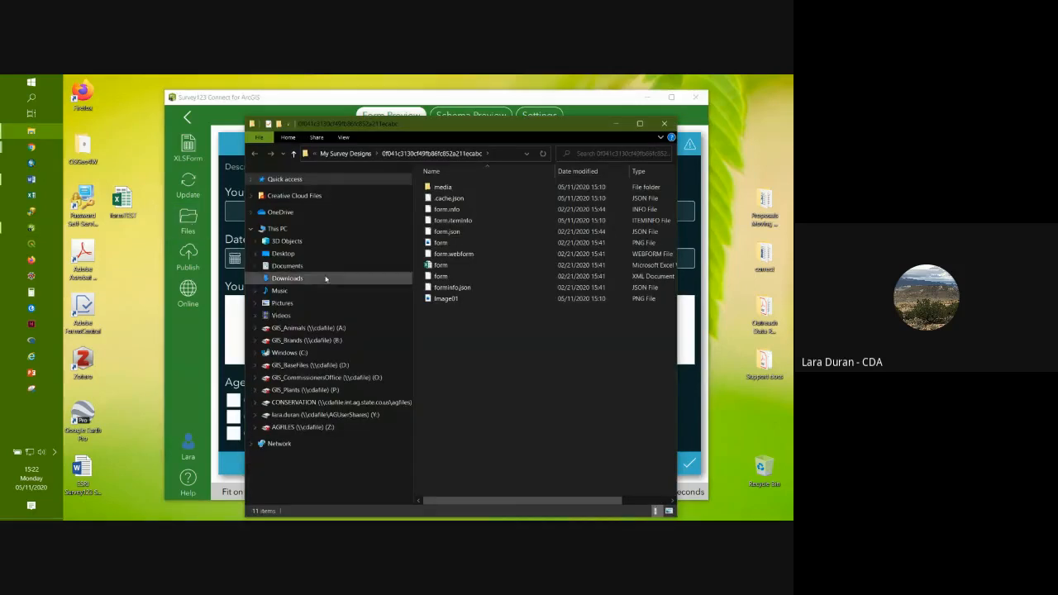
Step: Open formTEST from the Desktop folder, then minimize Excel and close File Explorer
{"action": "left_click", "coordinate": [283, 254]}
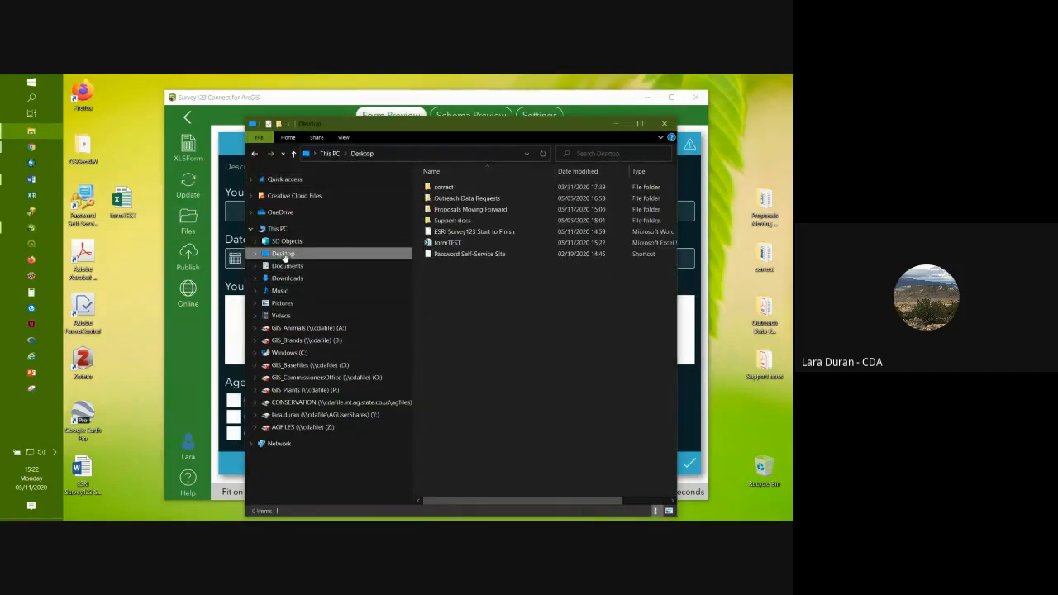
{"action": "left_click", "coordinate": [455, 243]}
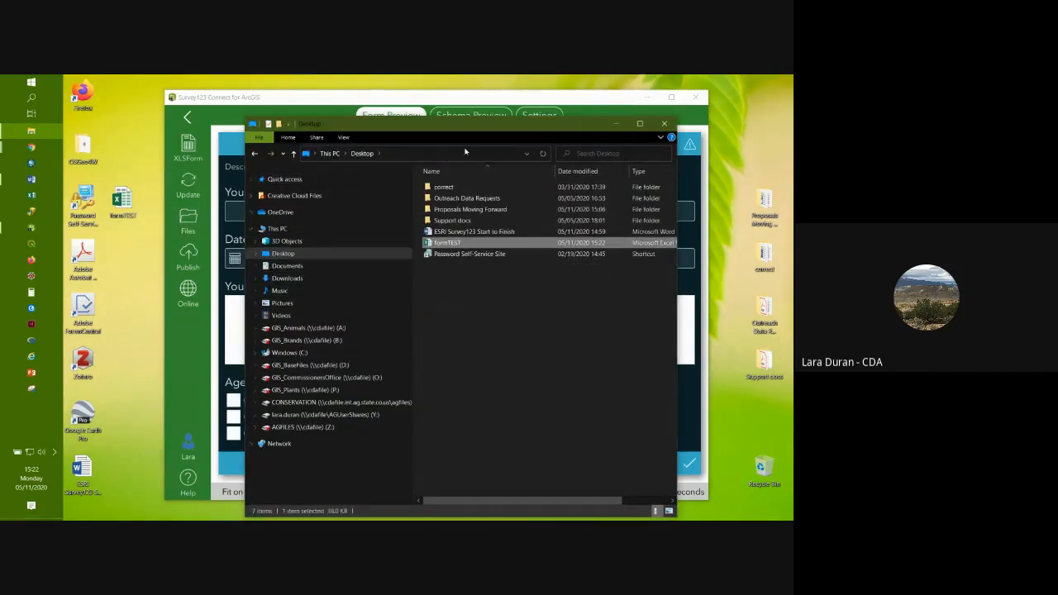
{"action": "double_click", "coordinate": [430, 243]}
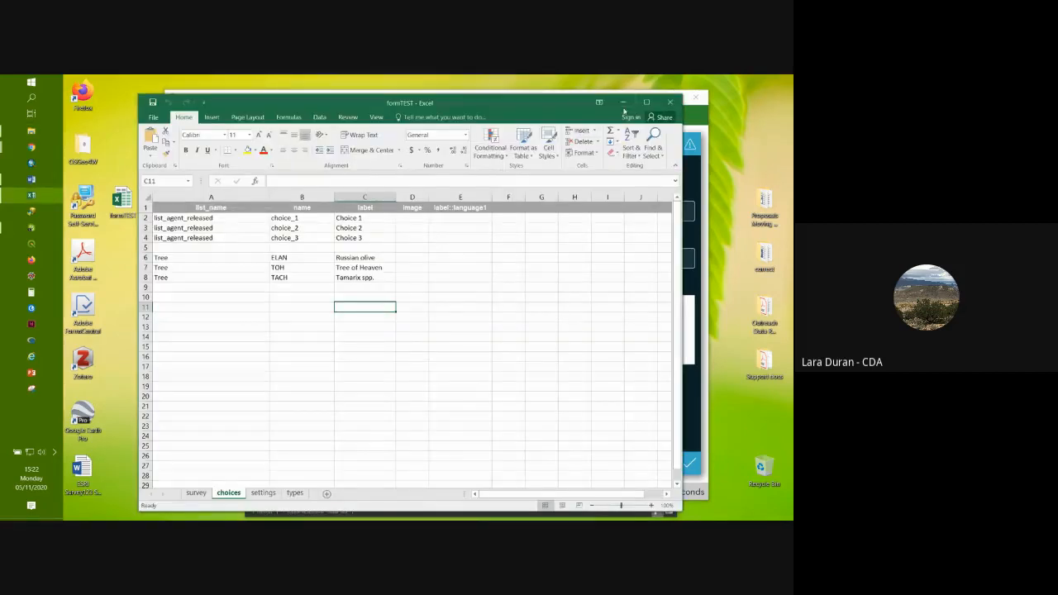
{"action": "left_click", "coordinate": [624, 104]}
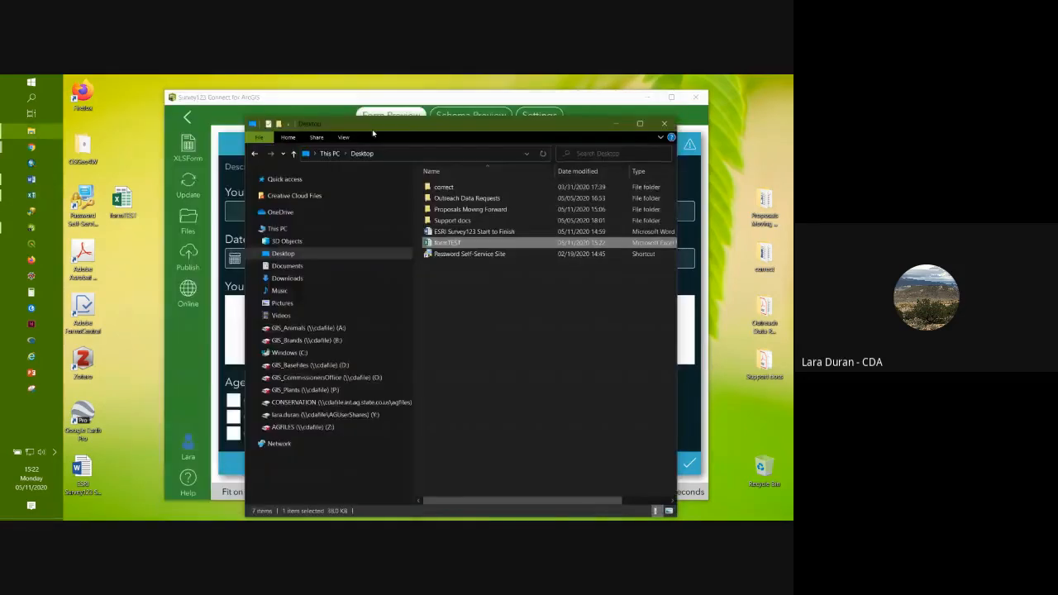
{"action": "left_click", "coordinate": [666, 124]}
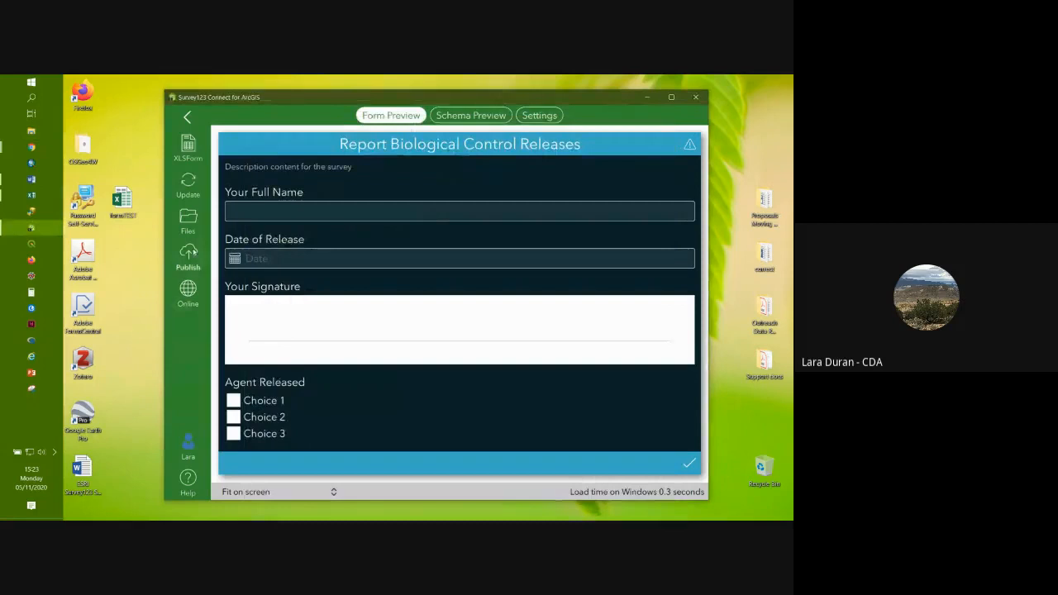
Step: Publish Report Biological Control Releases, dismiss the completion message, and go back to My Survey Designs
{"action": "left_click", "coordinate": [188, 256]}
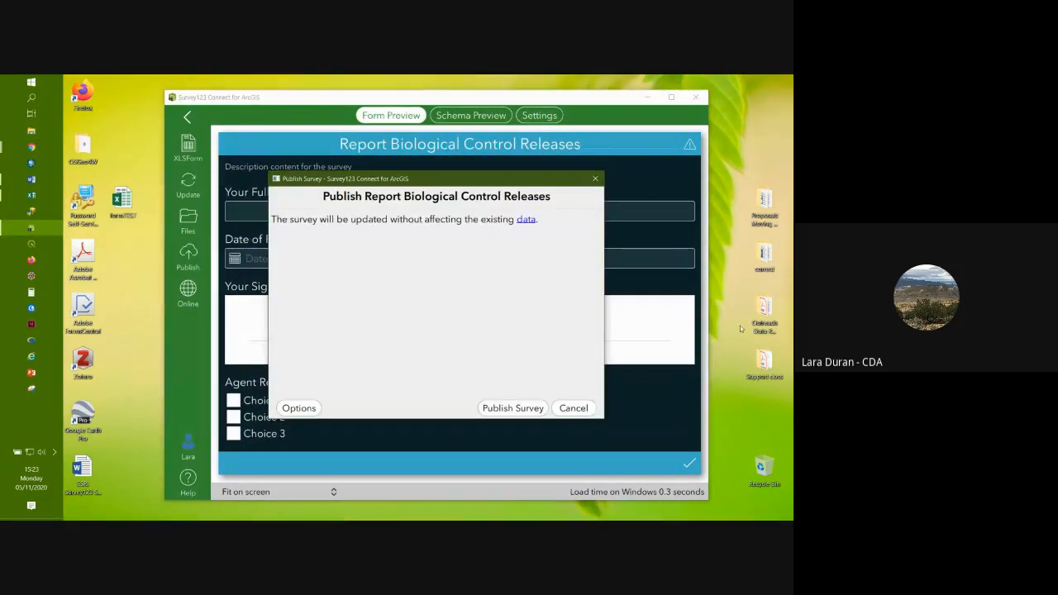
{"action": "left_click", "coordinate": [514, 409]}
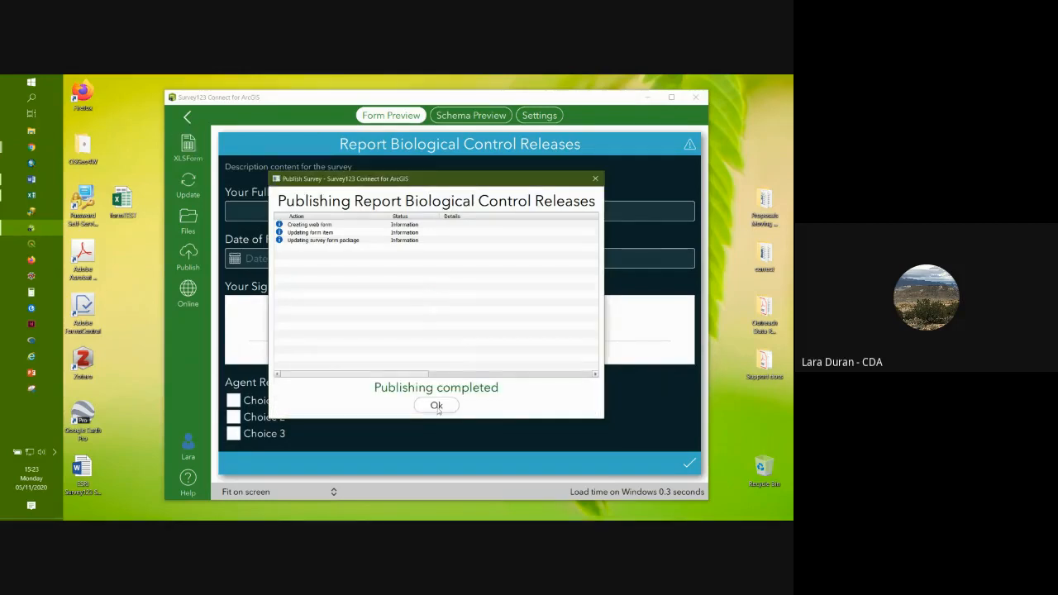
{"action": "left_click", "coordinate": [437, 405]}
{"action": "left_click", "coordinate": [187, 118]}
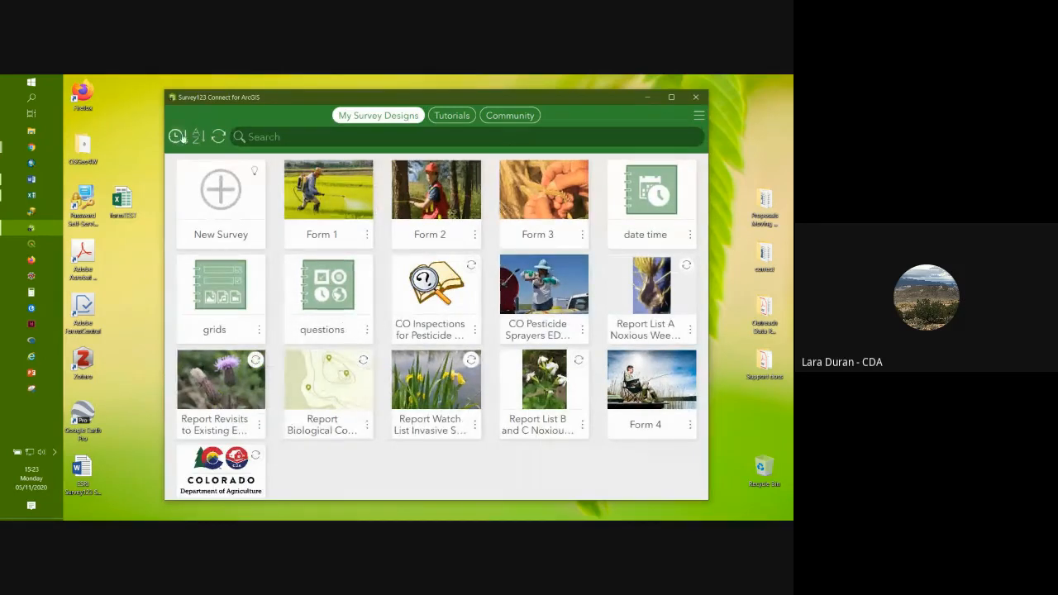
Step: Create Form 5 from formTEST.xlsx on the Desktop, then hide Excel to view its preview
{"action": "left_click", "coordinate": [214, 194]}
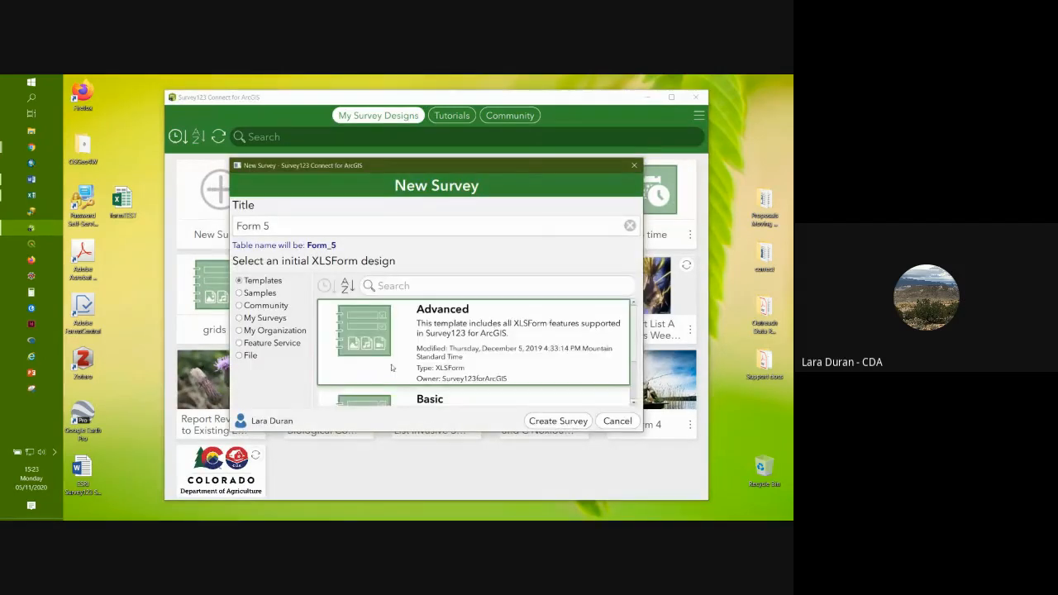
{"action": "left_click", "coordinate": [634, 165]}
{"action": "left_click", "coordinate": [222, 197]}
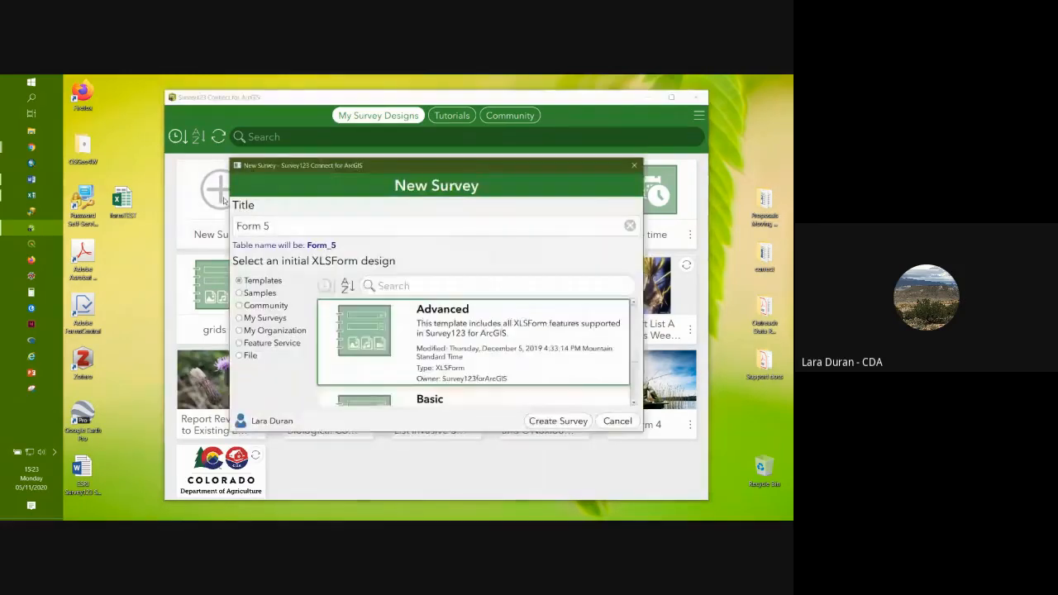
{"action": "left_click", "coordinate": [249, 355]}
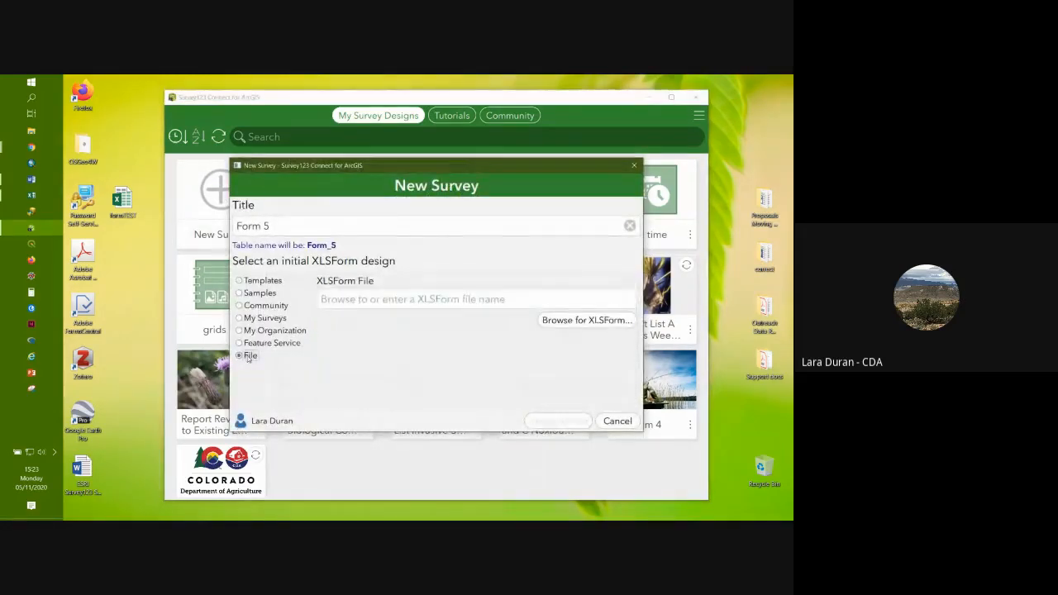
{"action": "left_click", "coordinate": [570, 321]}
{"action": "left_click", "coordinate": [271, 262]}
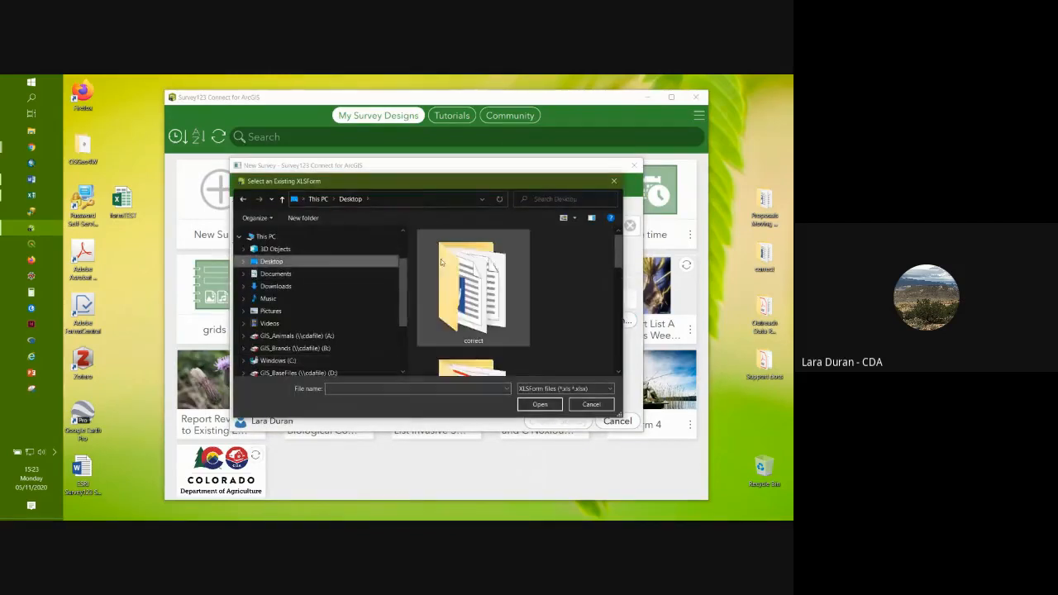
{"action": "left_click_drag", "start_coordinate": [618, 246], "coordinate": [620, 353]}
{"action": "left_click", "coordinate": [430, 331]}
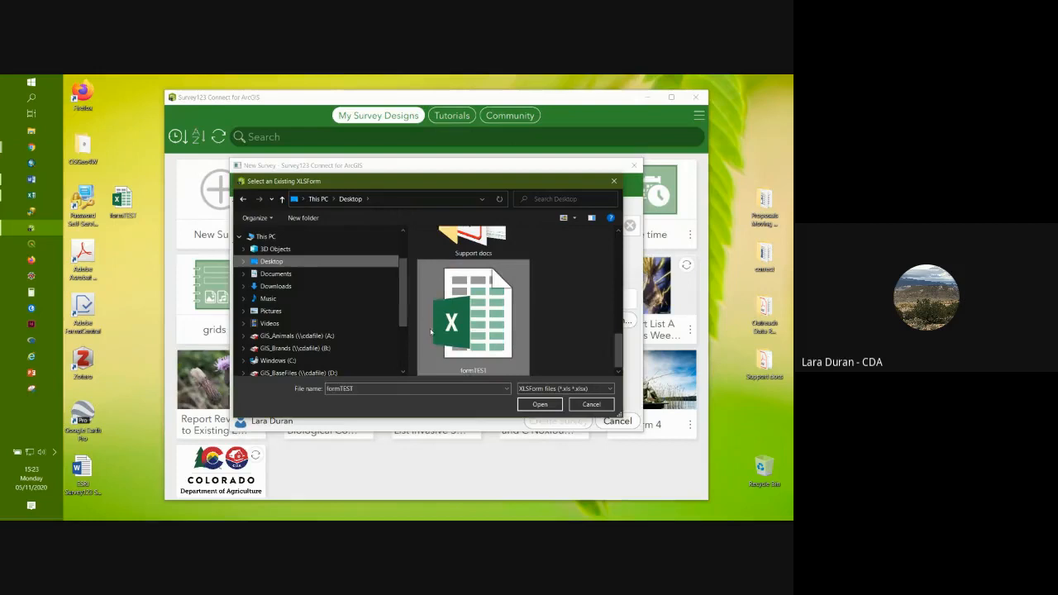
{"action": "left_click", "coordinate": [539, 404]}
{"action": "left_click", "coordinate": [559, 421]}
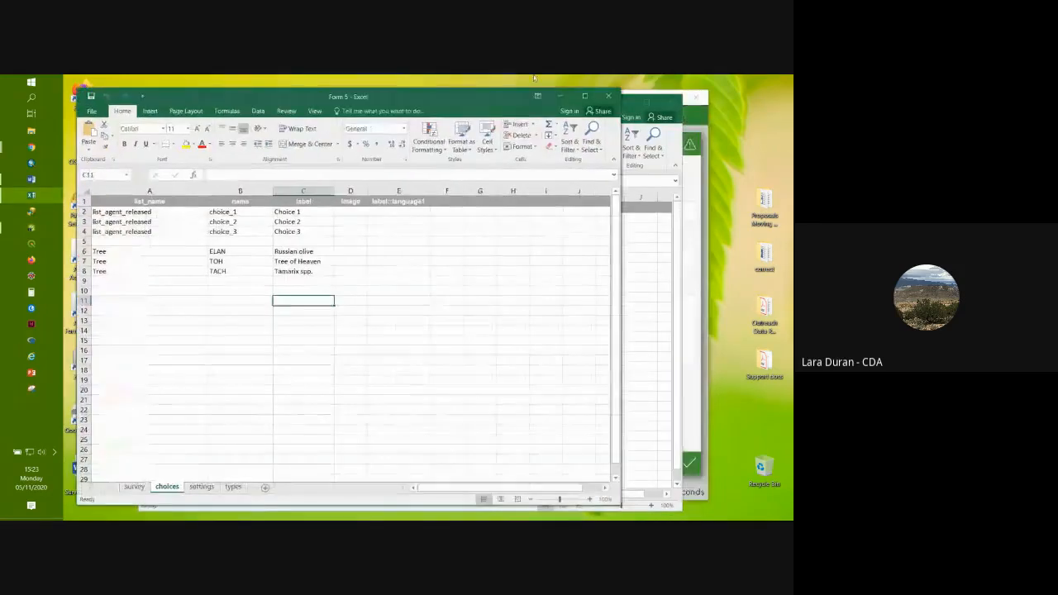
{"action": "left_click", "coordinate": [625, 102]}
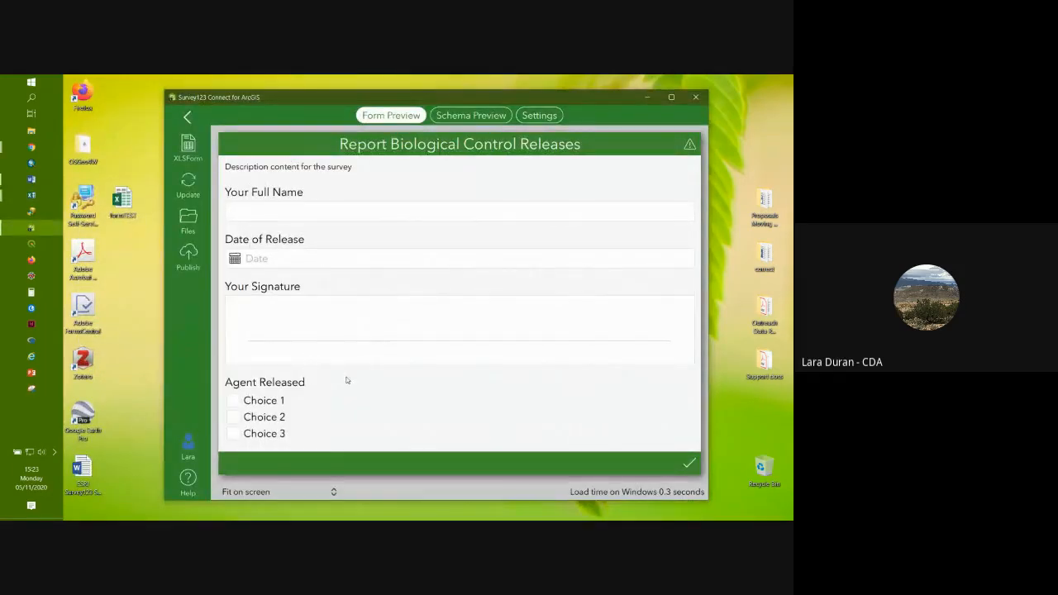
{"action": "scroll", "coordinate": [345, 379], "scroll_direction": "down", "scroll_amount": 3}
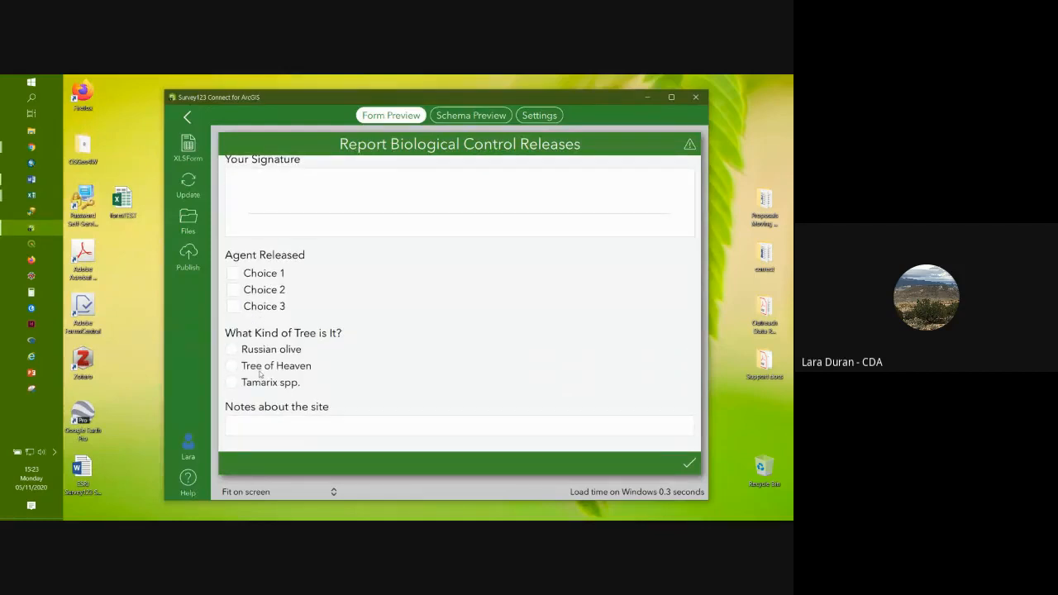
{"action": "left_click", "coordinate": [249, 427]}
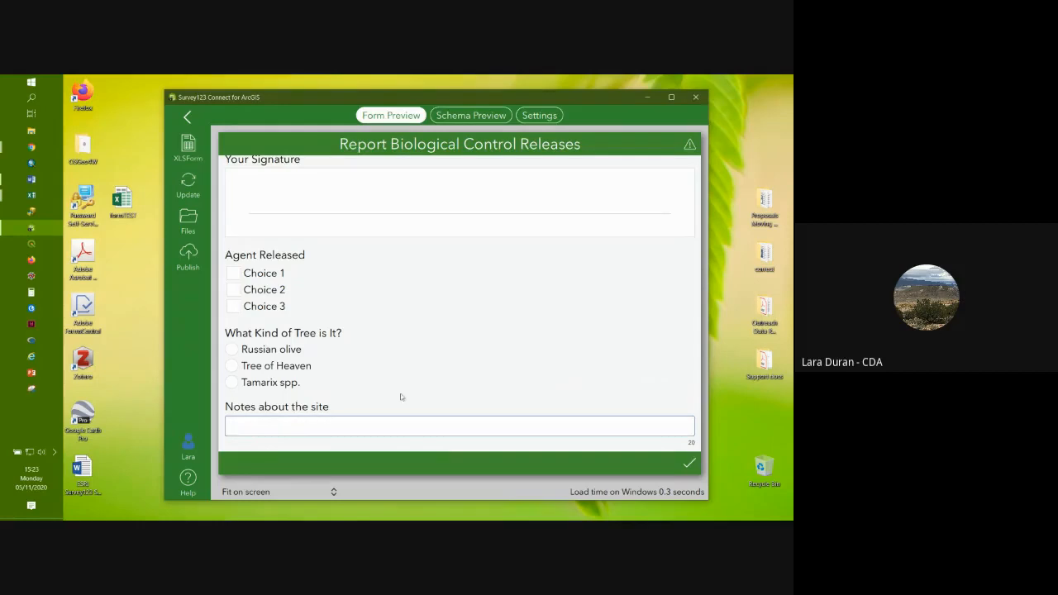
{"action": "scroll", "coordinate": [359, 409], "scroll_direction": "up", "scroll_amount": 3}
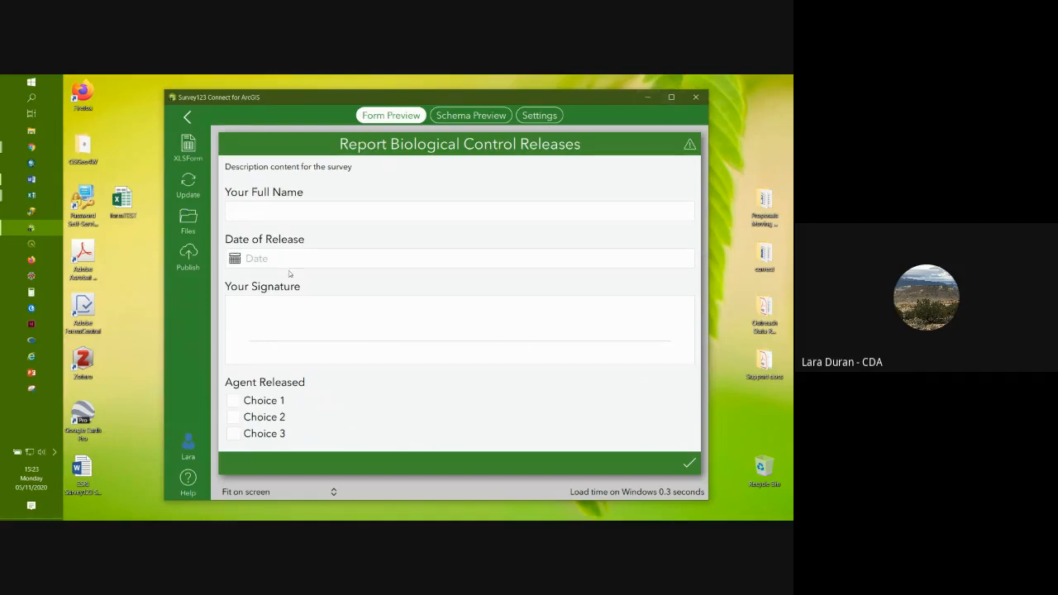
{"action": "left_click", "coordinate": [653, 99]}
Step: In the Word guide, highlight the STEP 4 and STEP 5 headings, then switch to the browser's My Surveys
{"action": "left_click", "coordinate": [29, 179]}
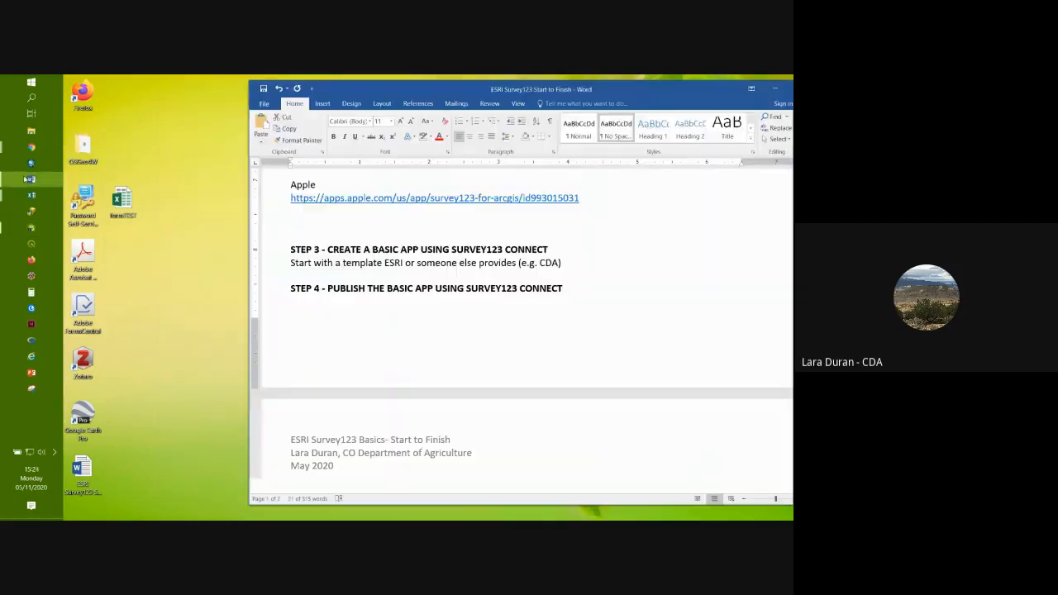
{"action": "scroll", "coordinate": [439, 306], "scroll_direction": "up", "scroll_amount": 2}
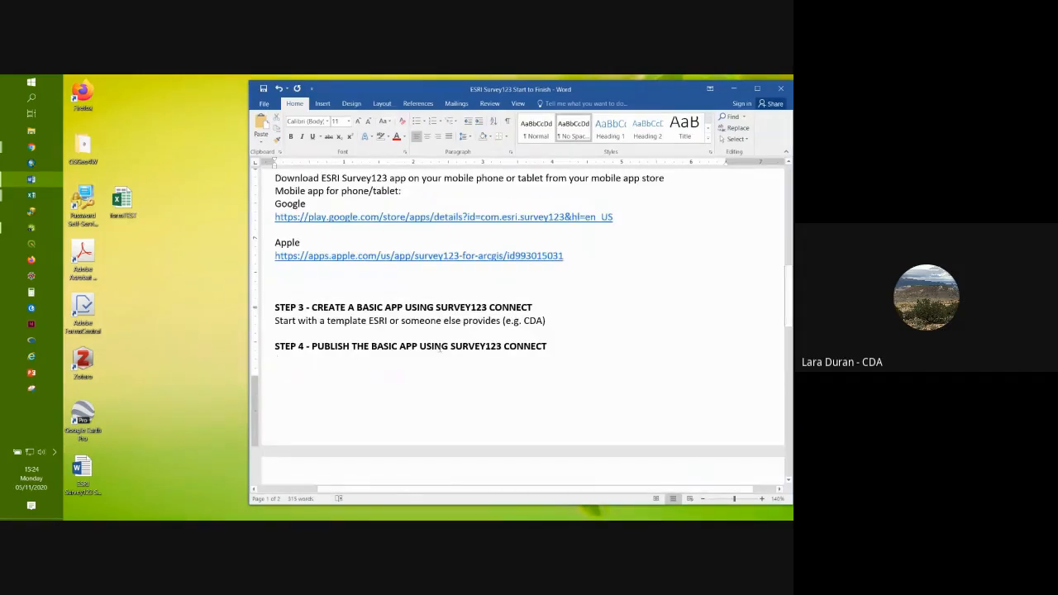
{"action": "left_click_drag", "start_coordinate": [450, 346], "coordinate": [584, 349]}
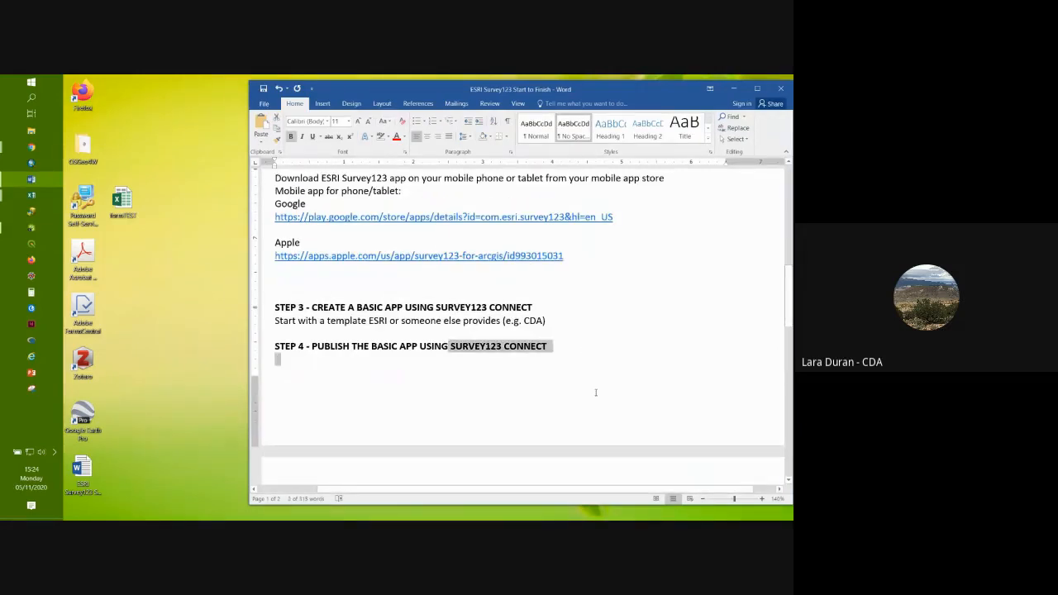
{"action": "left_click", "coordinate": [653, 411]}
{"action": "scroll", "coordinate": [683, 406], "scroll_direction": "down", "scroll_amount": 5}
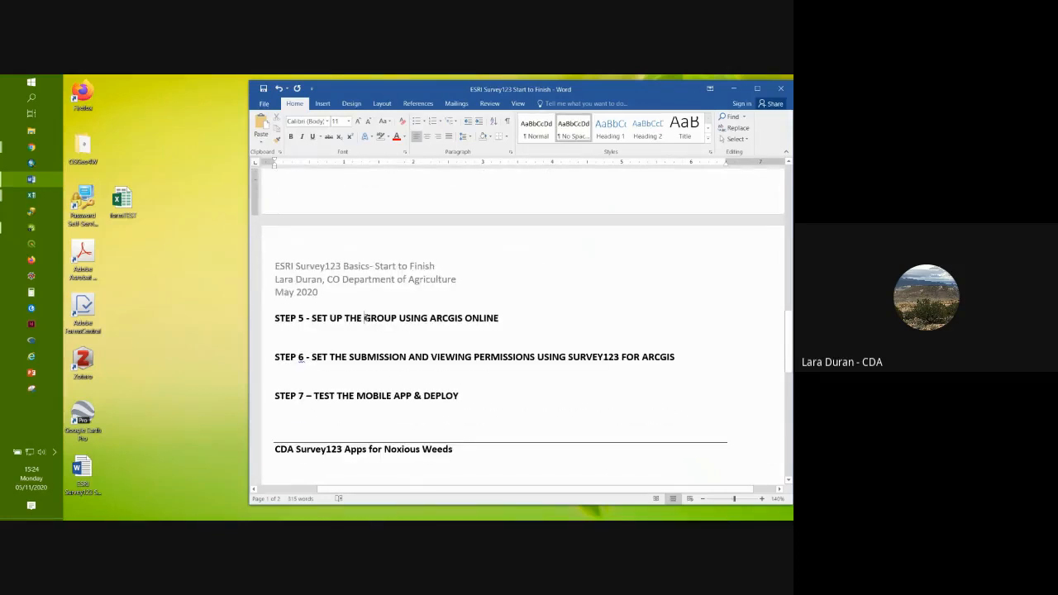
{"action": "left_click_drag", "start_coordinate": [365, 318], "coordinate": [501, 325]}
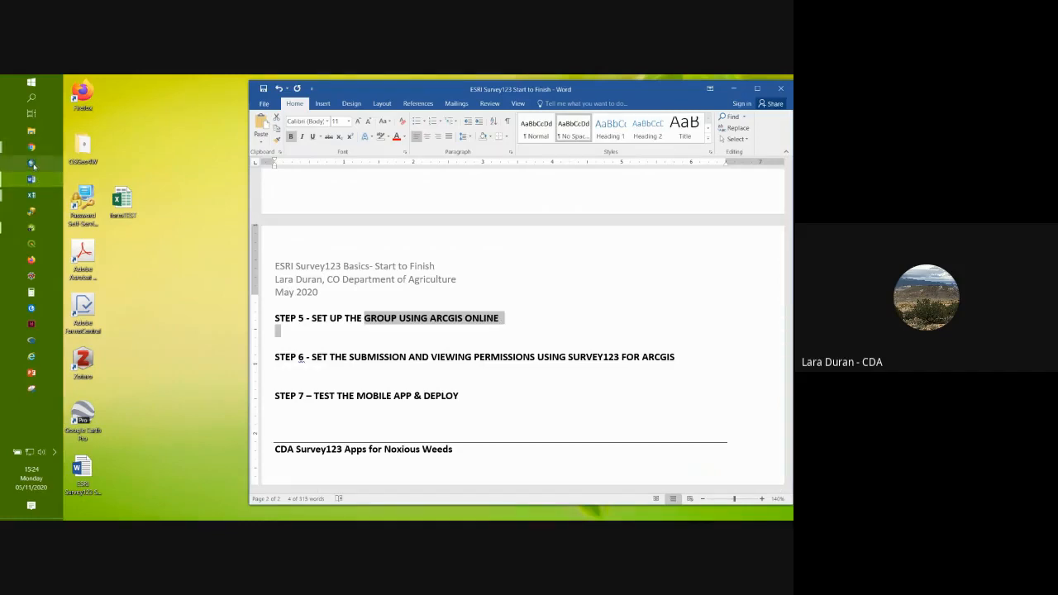
{"action": "mouse_move", "coordinate": [32, 147]}
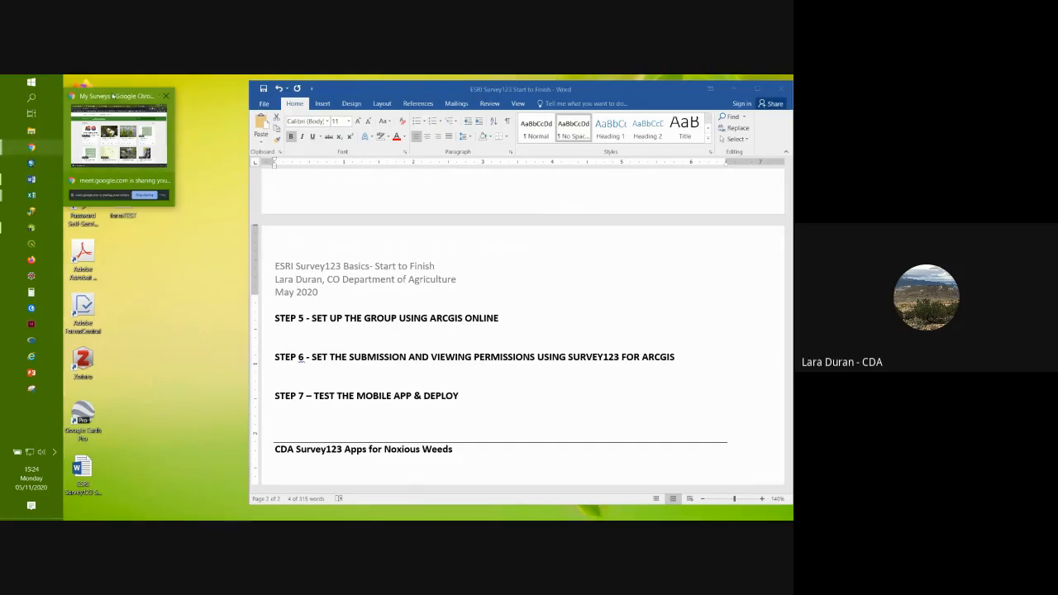
{"action": "left_click", "coordinate": [114, 101]}
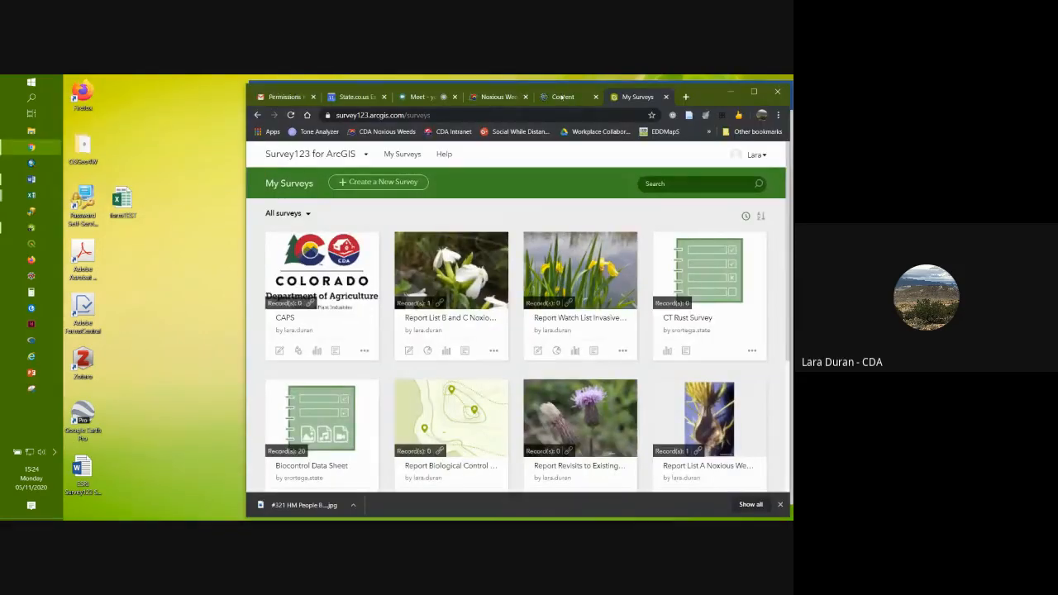
Step: Widen the browser, go to the ArcGIS Online Groups page and start a new group
{"action": "left_click", "coordinate": [563, 97]}
{"action": "left_click_drag", "start_coordinate": [711, 99], "coordinate": [576, 94]}
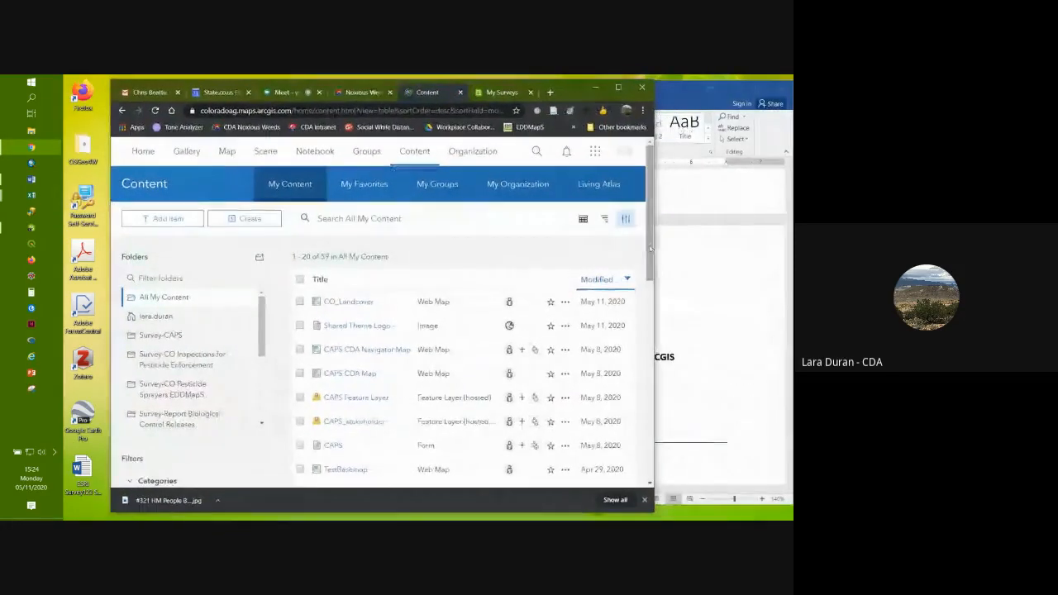
{"action": "left_click_drag", "start_coordinate": [654, 241], "coordinate": [724, 242]}
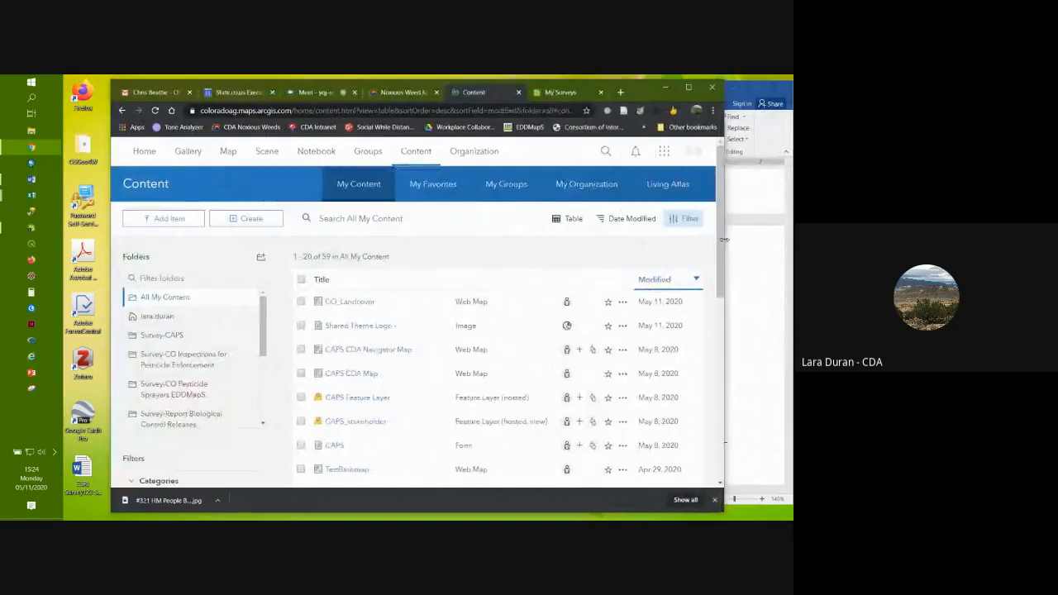
{"action": "left_click", "coordinate": [372, 153]}
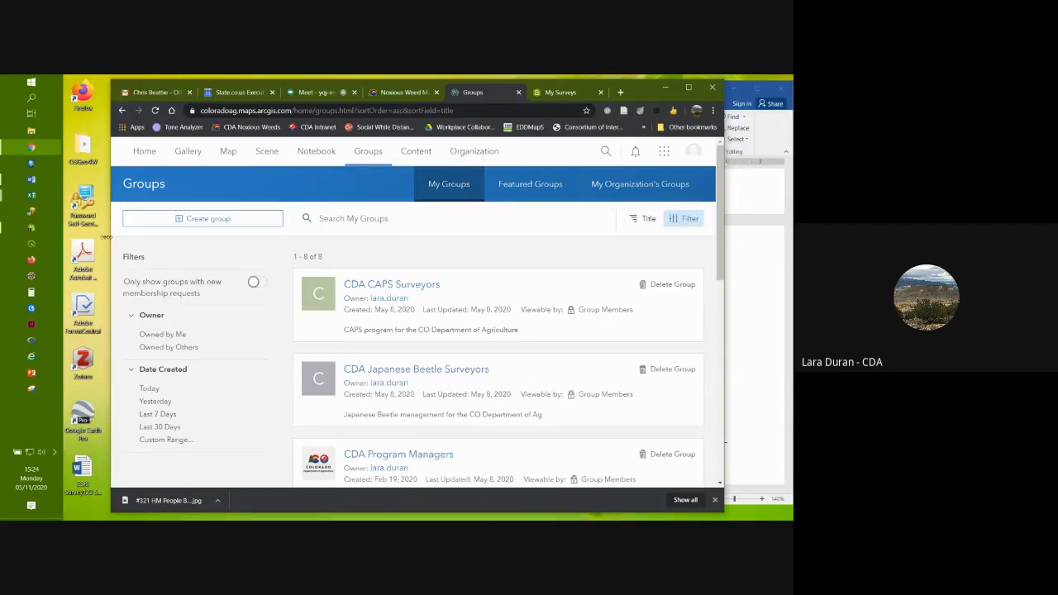
{"action": "left_click_drag", "start_coordinate": [105, 237], "coordinate": [89, 236]}
{"action": "left_click", "coordinate": [171, 222]}
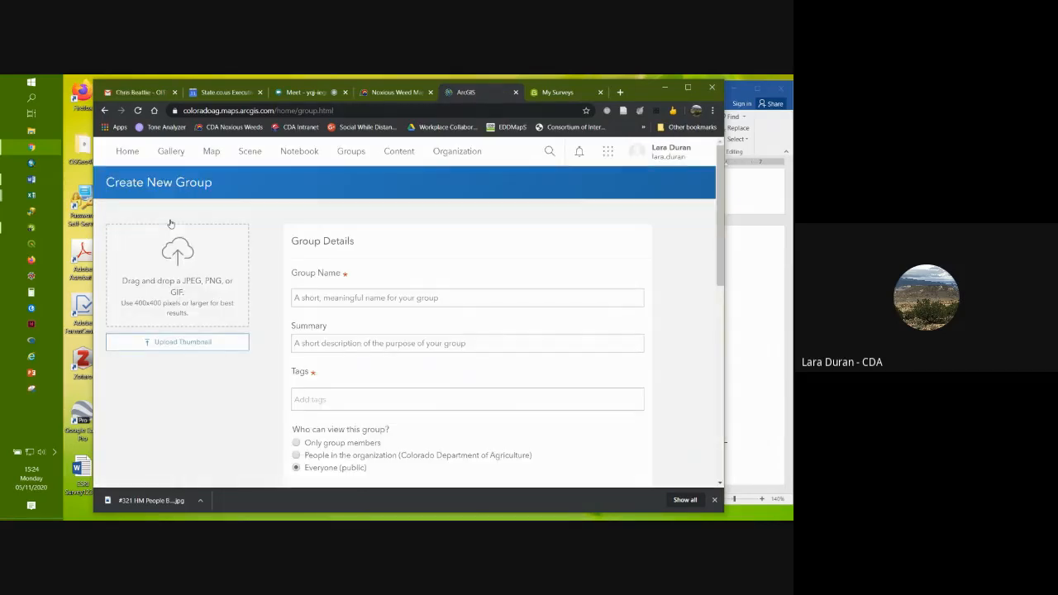
Step: Enter 'Test Survey123 Forms' as the group name and add the 'test' tag from the suggestions
{"action": "left_click", "coordinate": [329, 300]}
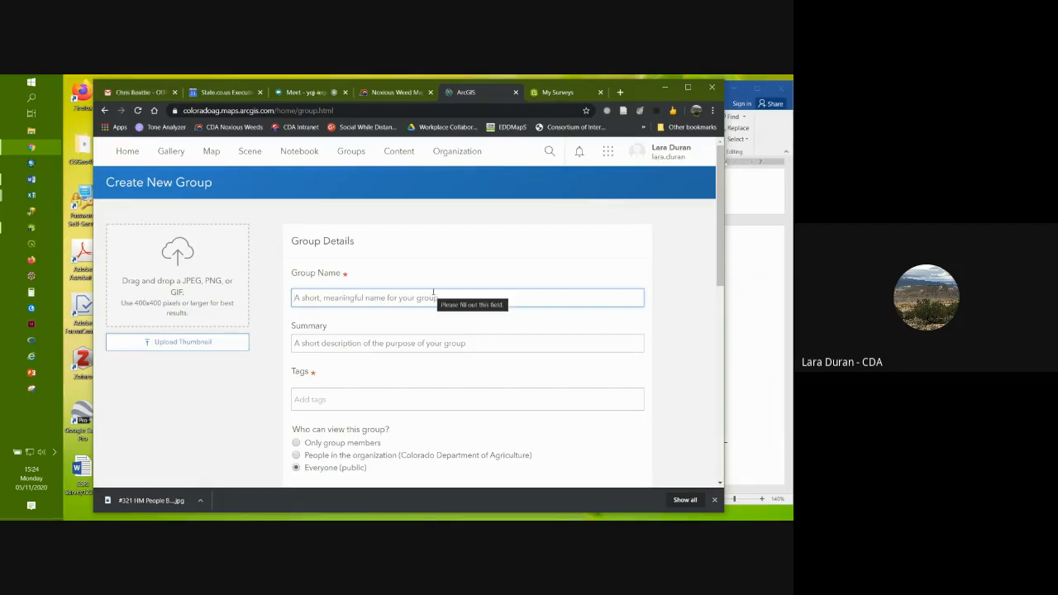
{"action": "type", "text": "Tr"}
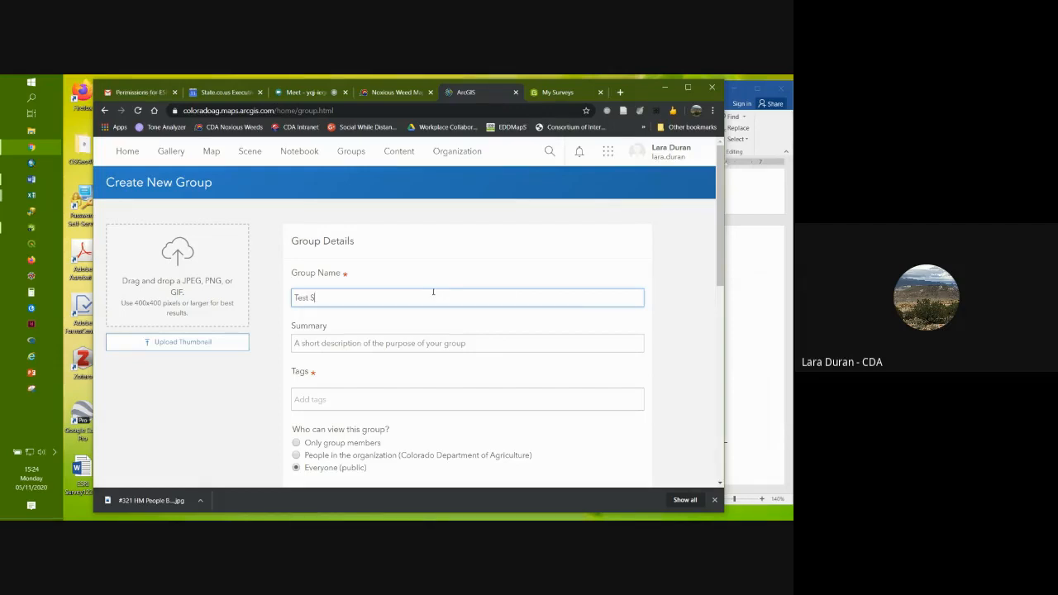
{"action": "type", "text": "st Survey123 Forms"}
{"action": "left_click", "coordinate": [332, 396]}
{"action": "type", "text": "Test"}
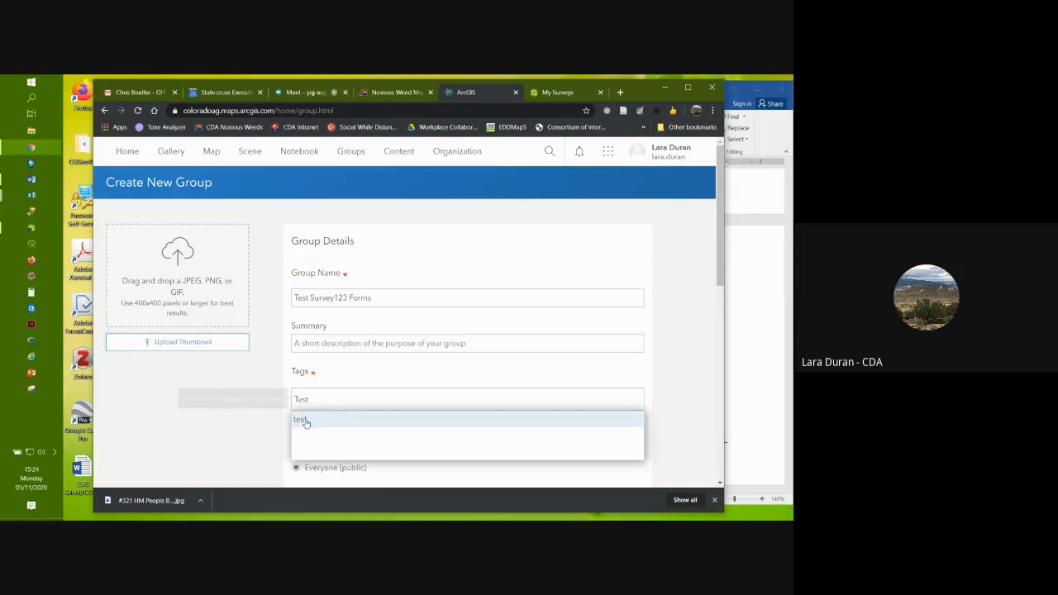
{"action": "left_click", "coordinate": [300, 419]}
{"action": "scroll", "coordinate": [246, 420], "scroll_direction": "down", "scroll_amount": 2}
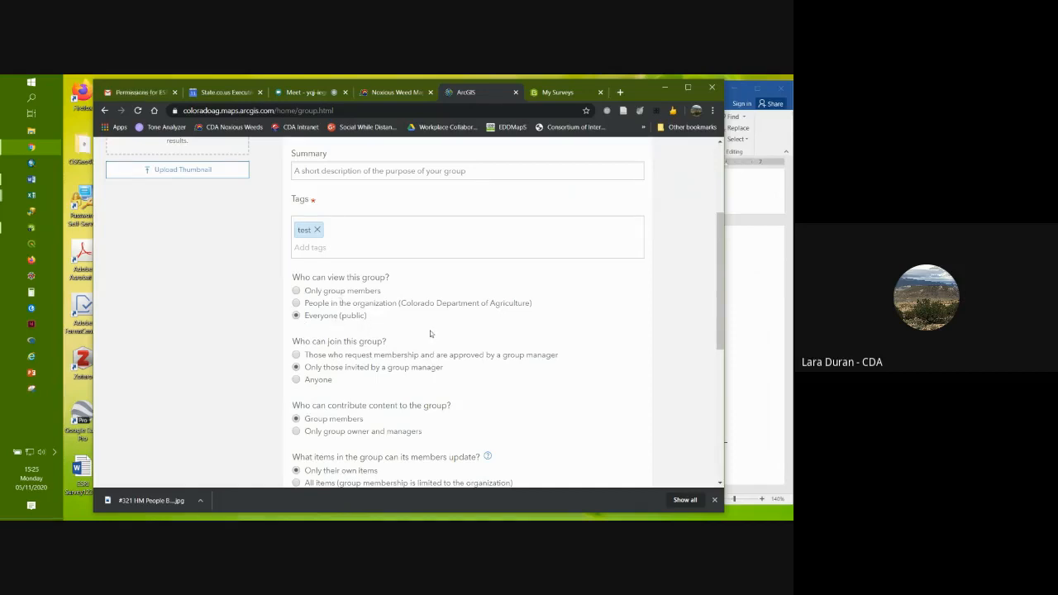
Step: Create the Test Survey123 Forms group with 'Anyone' allowed to join, then return to the Word guide
{"action": "scroll", "coordinate": [430, 334], "scroll_direction": "down", "scroll_amount": 2}
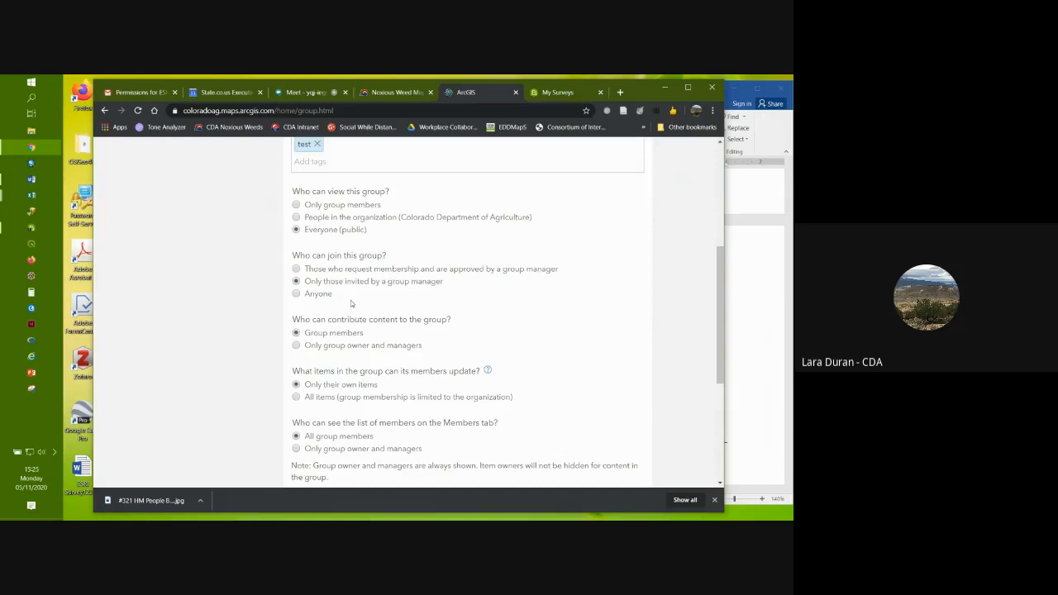
{"action": "left_click", "coordinate": [297, 294]}
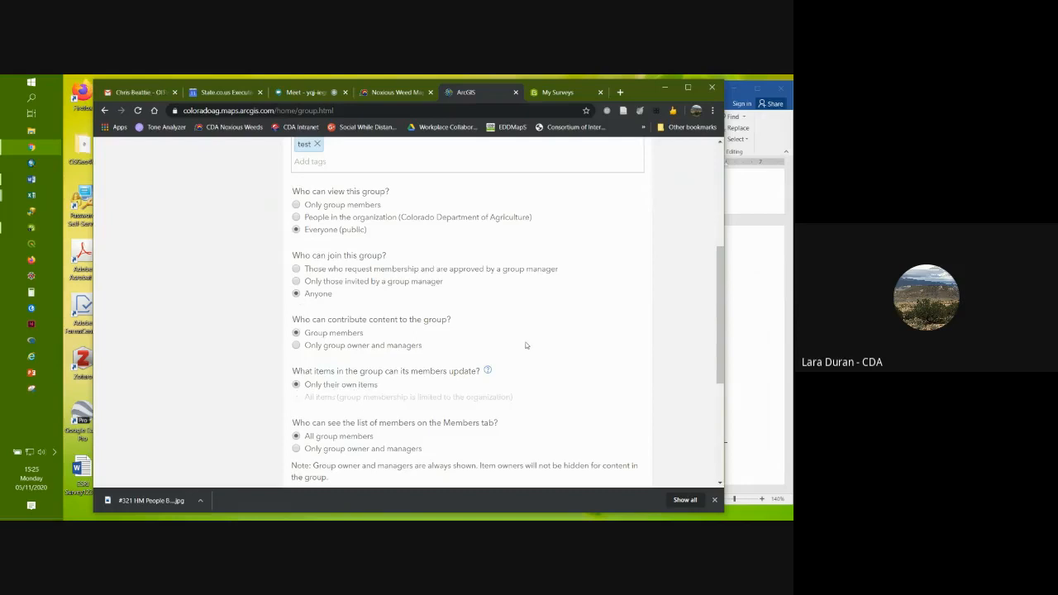
{"action": "scroll", "coordinate": [526, 345], "scroll_direction": "down", "scroll_amount": 1}
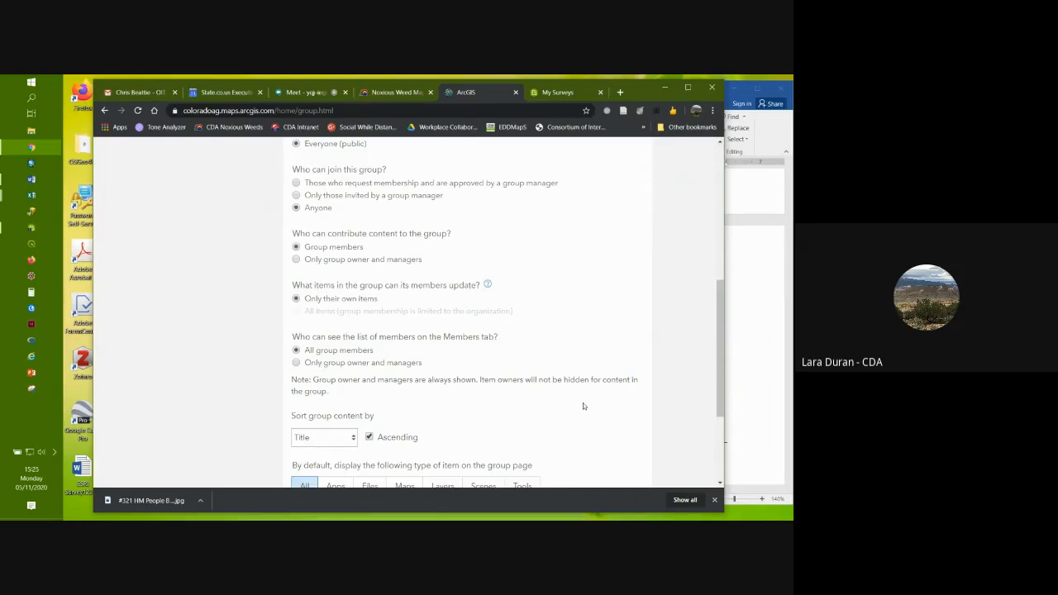
{"action": "scroll", "coordinate": [583, 406], "scroll_direction": "down", "scroll_amount": 2}
{"action": "left_click", "coordinate": [569, 423]}
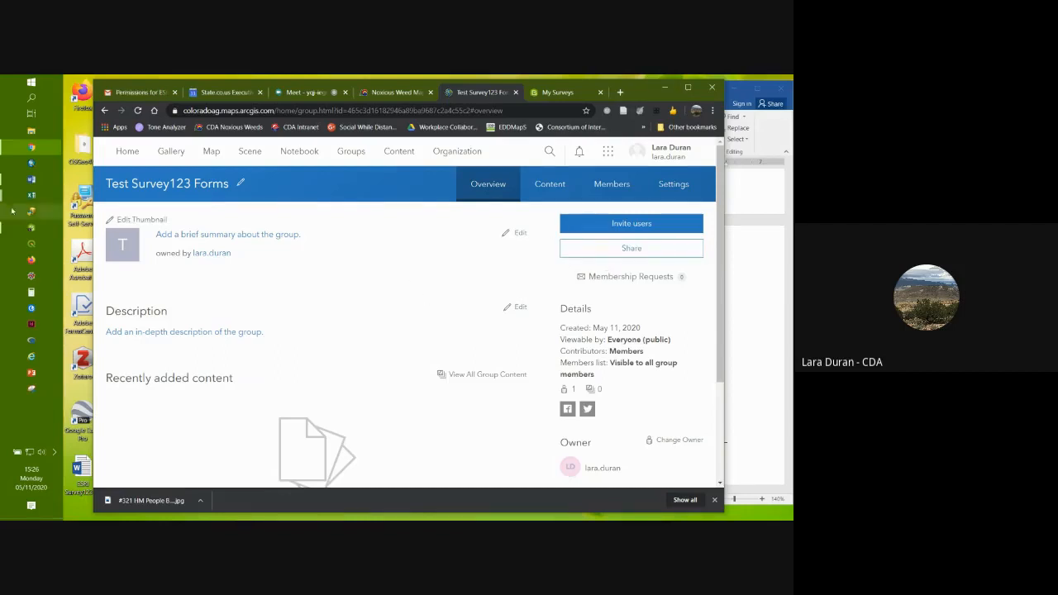
{"action": "left_click", "coordinate": [732, 291]}
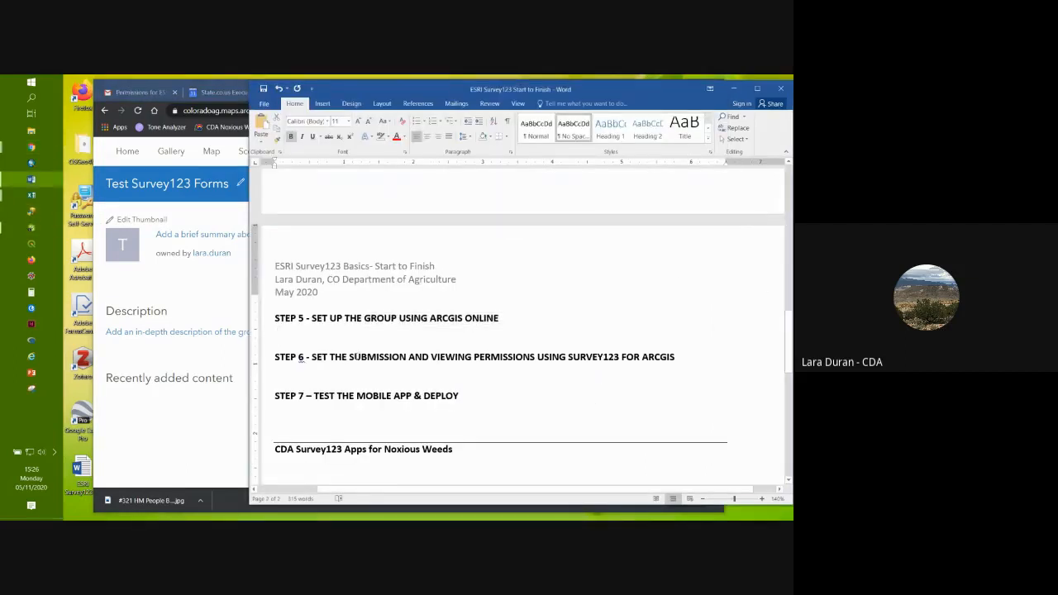
Step: Highlight STEP 6's permissions and SURVEY123 FOR ARCGIS text in Word, then return to the group page
{"action": "left_click_drag", "start_coordinate": [354, 356], "coordinate": [766, 358]}
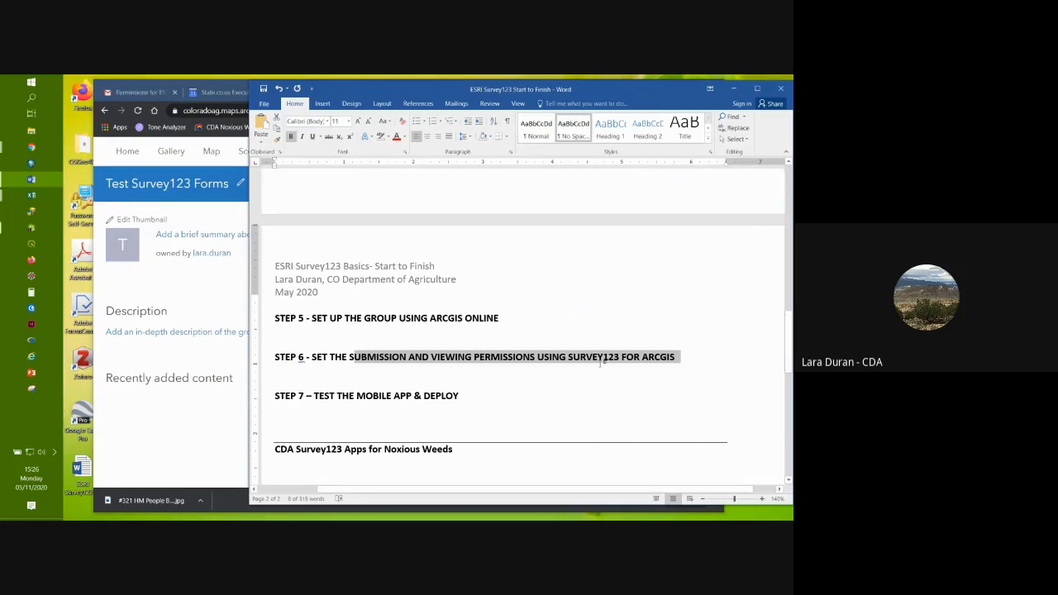
{"action": "left_click_drag", "start_coordinate": [568, 357], "coordinate": [685, 357]}
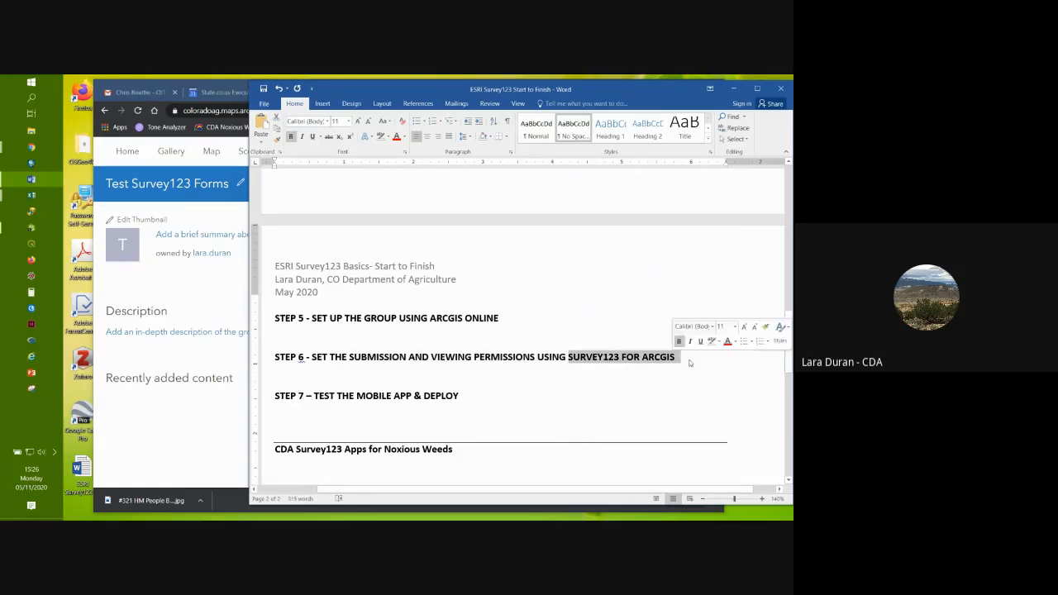
{"action": "left_click", "coordinate": [137, 78]}
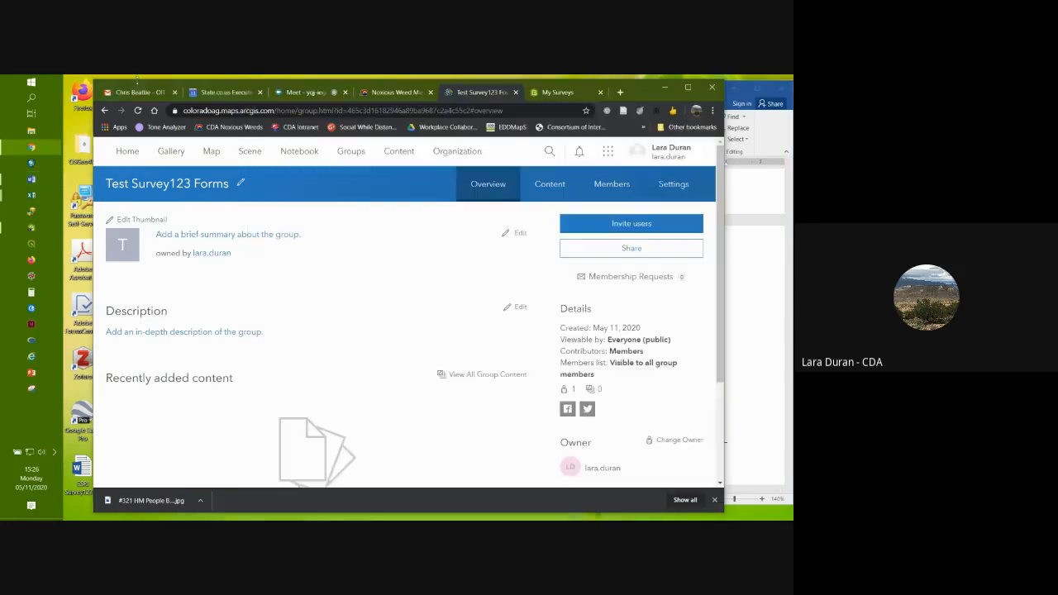
Step: Switch to the Survey123 My Surveys gallery and nudge the browser window left
{"action": "left_click", "coordinate": [556, 97]}
{"action": "left_click_drag", "start_coordinate": [641, 94], "coordinate": [618, 98]}
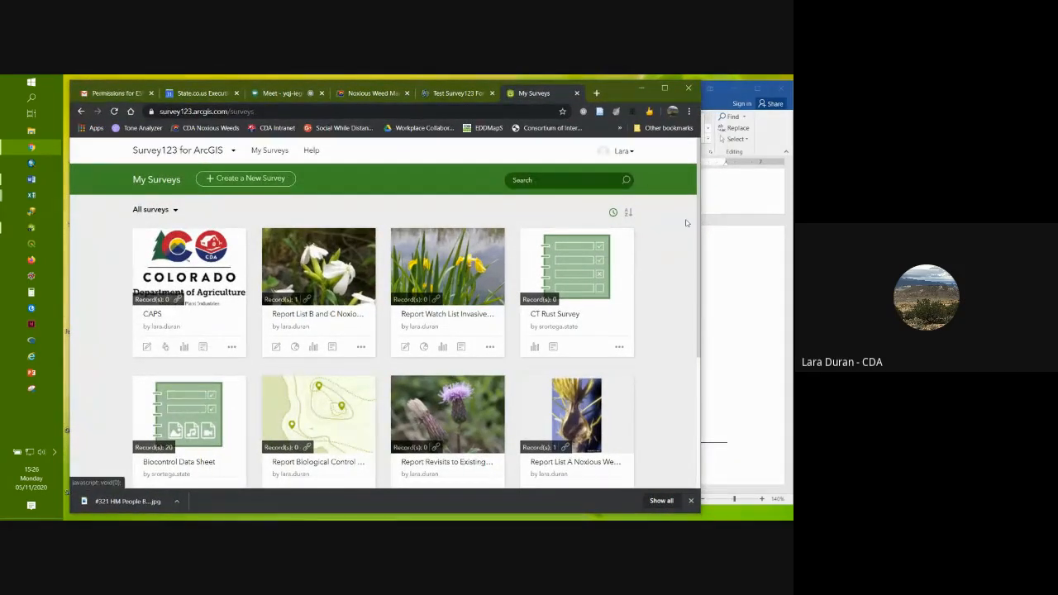
{"action": "left_click_drag", "start_coordinate": [697, 209], "coordinate": [696, 221]}
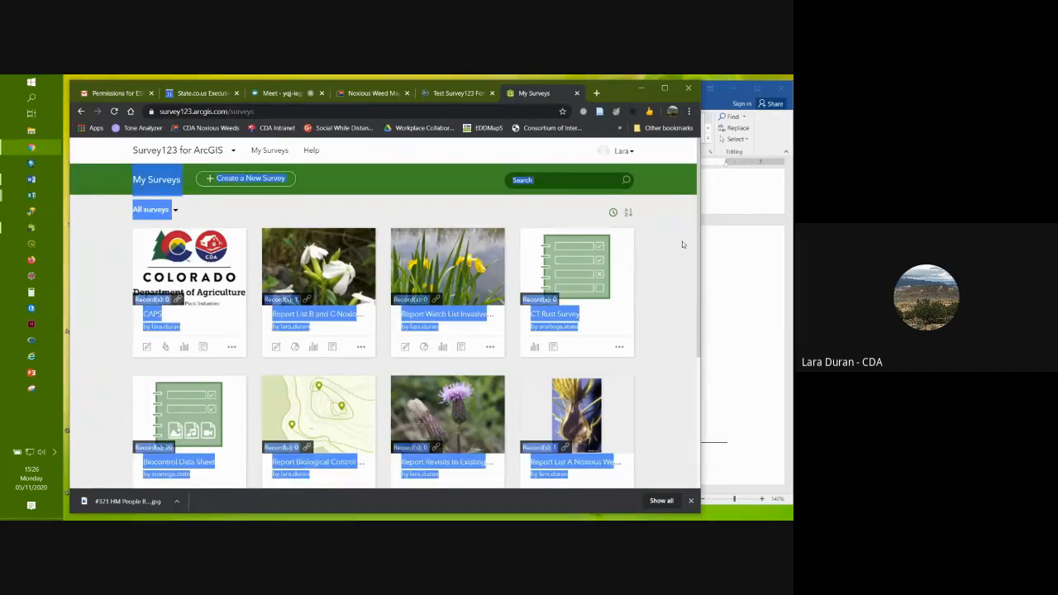
{"action": "left_click", "coordinate": [683, 241]}
{"action": "scroll", "coordinate": [673, 276], "scroll_direction": "down", "scroll_amount": 4}
{"action": "scroll", "coordinate": [673, 275], "scroll_direction": "up", "scroll_amount": 3}
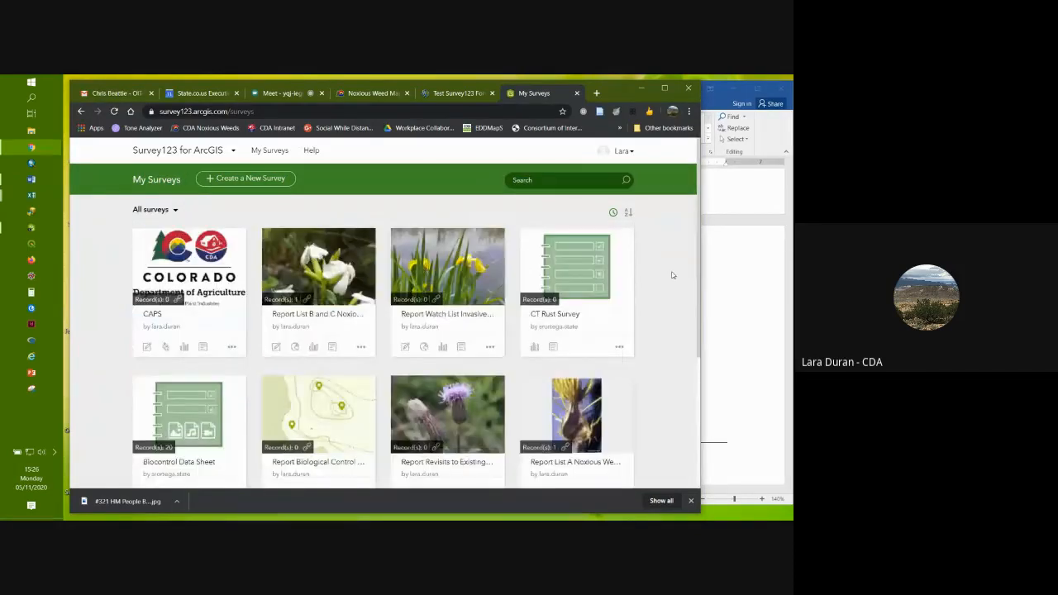
Step: Reload the surveys page and sign out of the current ArcGIS account
{"action": "left_click", "coordinate": [456, 111]}
{"action": "key", "text": "Return"}
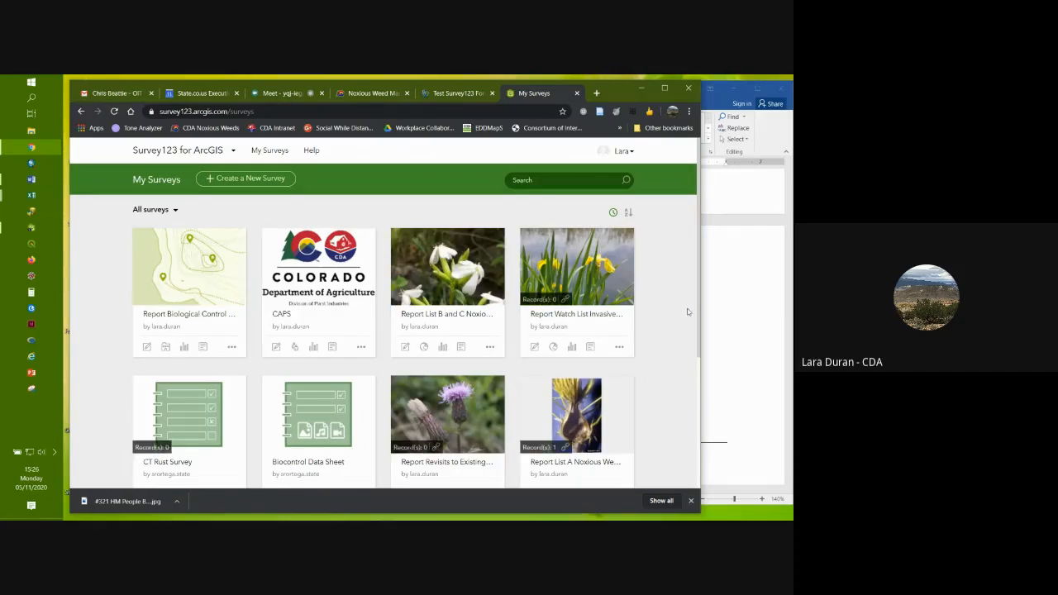
{"action": "scroll", "coordinate": [688, 312], "scroll_direction": "down", "scroll_amount": 3}
{"action": "scroll", "coordinate": [688, 312], "scroll_direction": "up", "scroll_amount": 3}
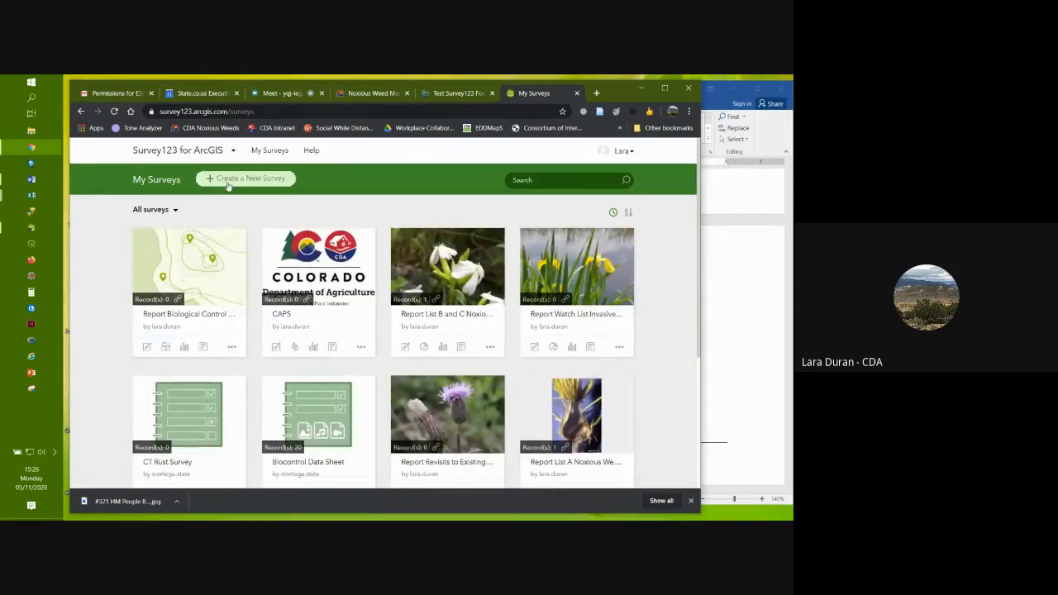
{"action": "left_click", "coordinate": [231, 151]}
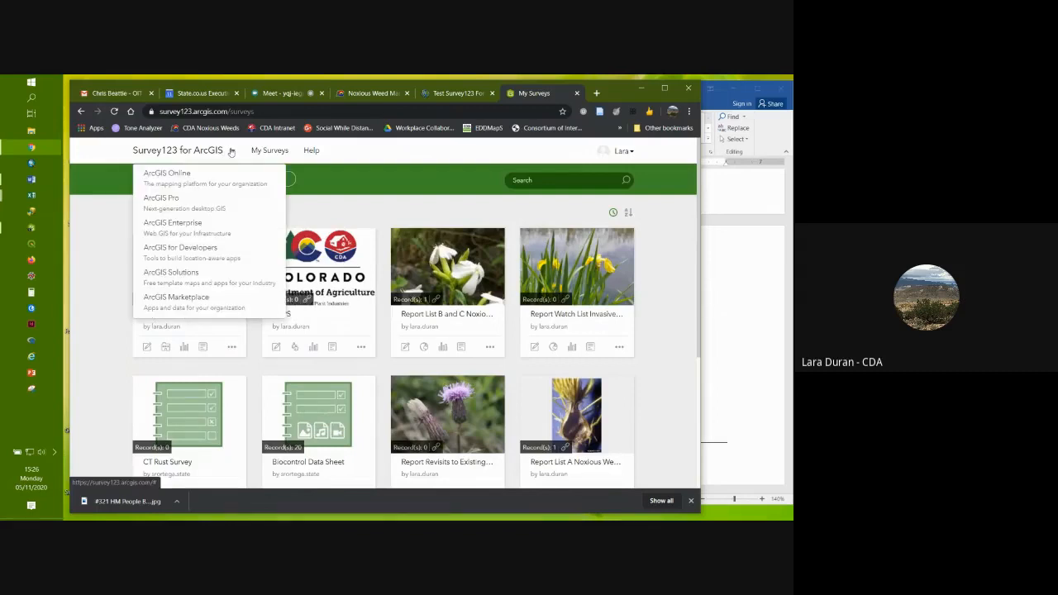
{"action": "left_click", "coordinate": [624, 152]}
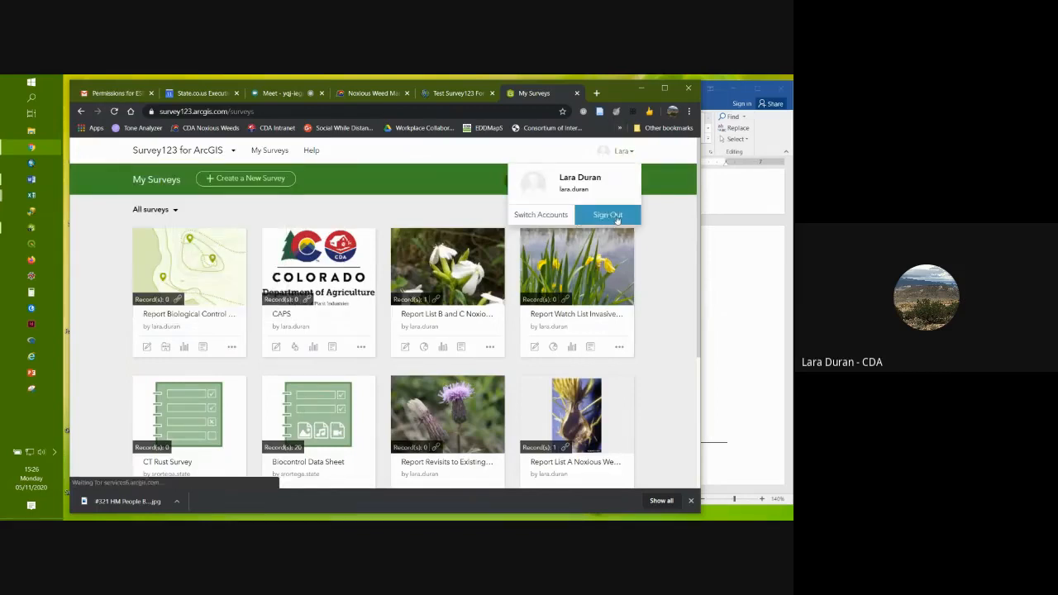
{"action": "left_click", "coordinate": [608, 215]}
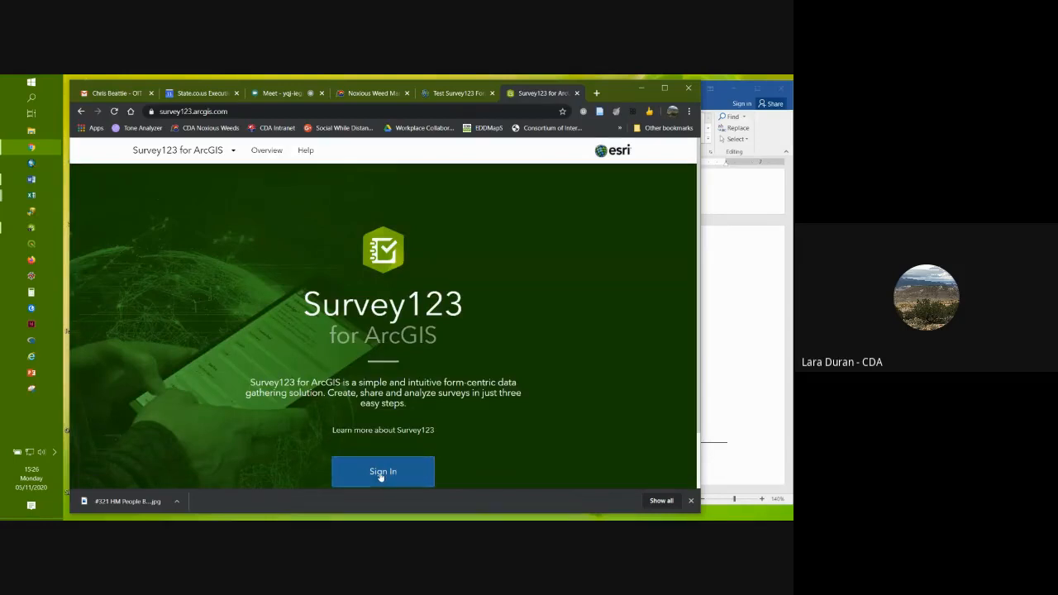
Step: Sign back in with the ArcGIS username and password, re-entering the password after the rejection
{"action": "left_click", "coordinate": [382, 472]}
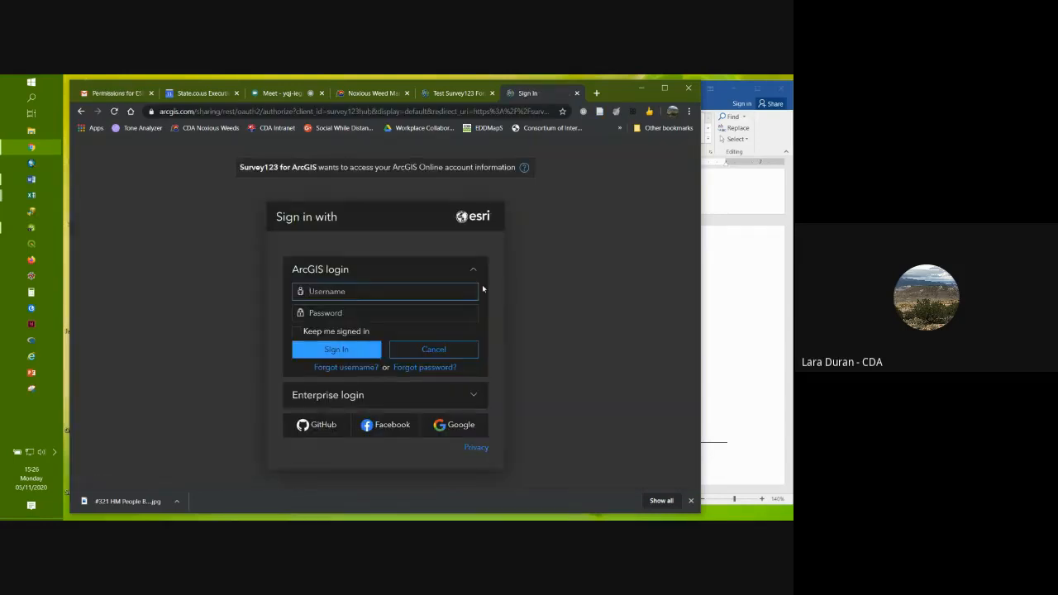
{"action": "type", "text": "lara.duran"}
{"action": "left_click", "coordinate": [307, 313]}
{"action": "type", "text": "••"}
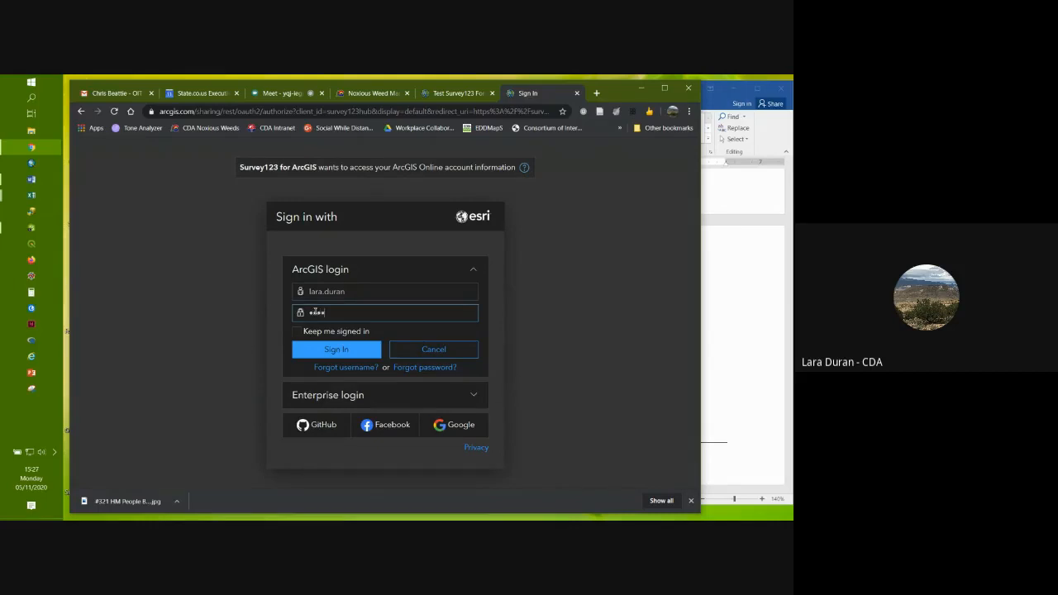
{"action": "type", "text": "•••••"}
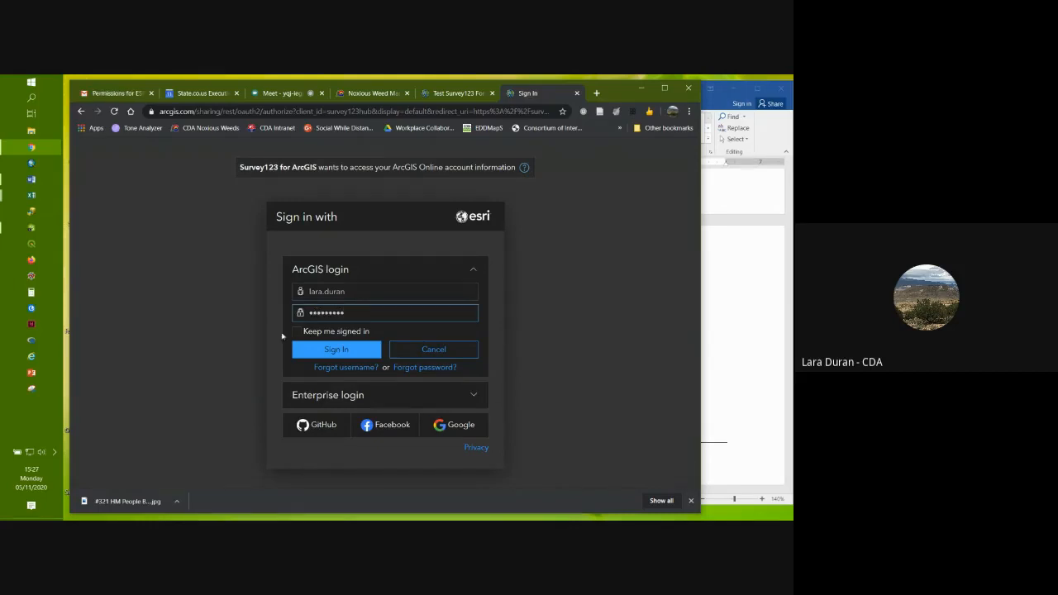
{"action": "left_click", "coordinate": [297, 350]}
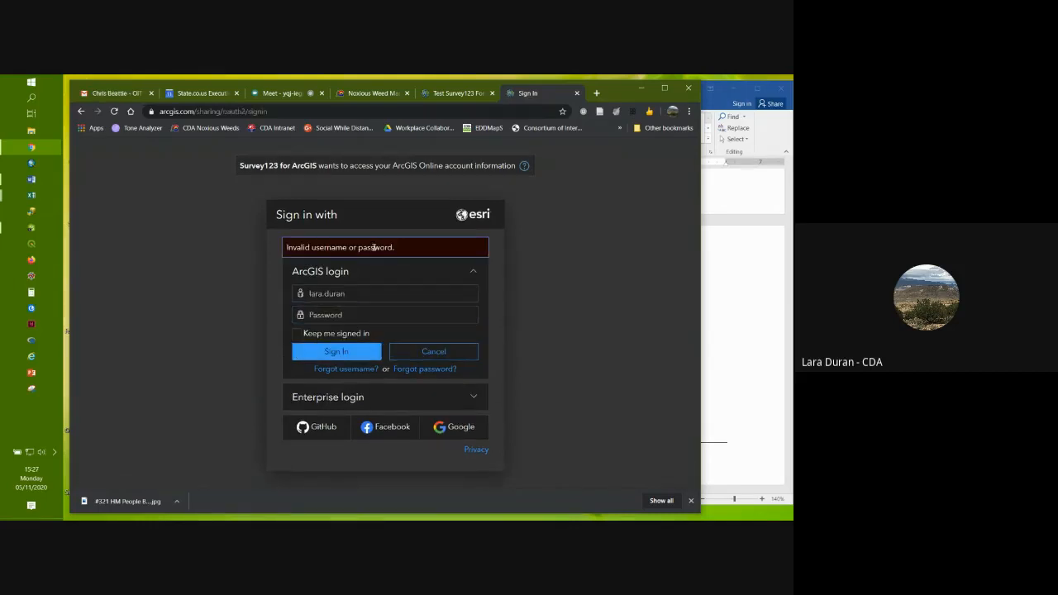
{"action": "left_click", "coordinate": [344, 313]}
{"action": "type", "text": "•"}
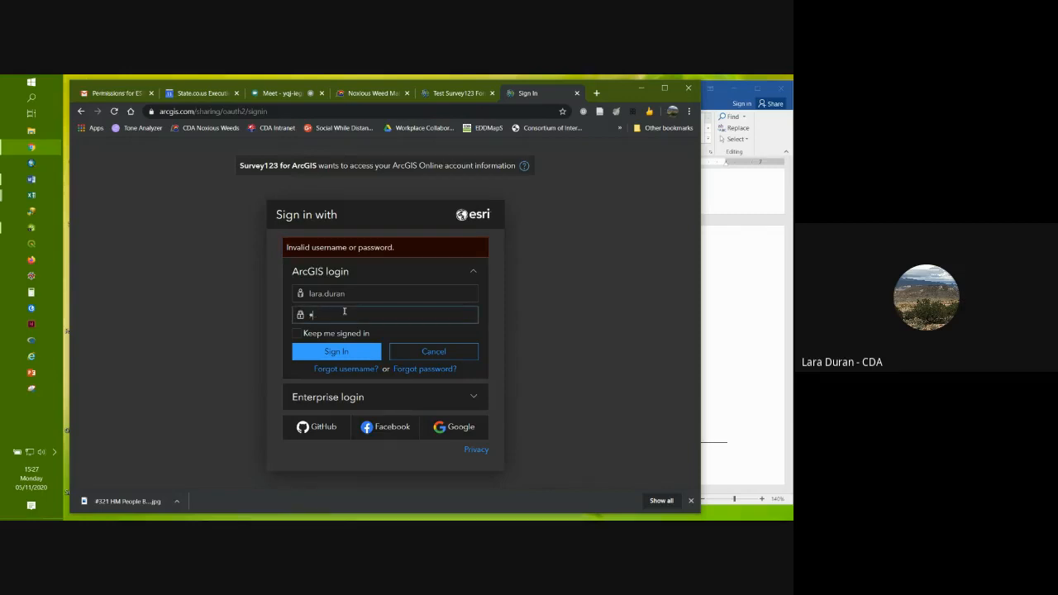
{"action": "key", "text": "BackSpace"}
{"action": "type", "text": "•••••••••"}
{"action": "left_click", "coordinate": [314, 352]}
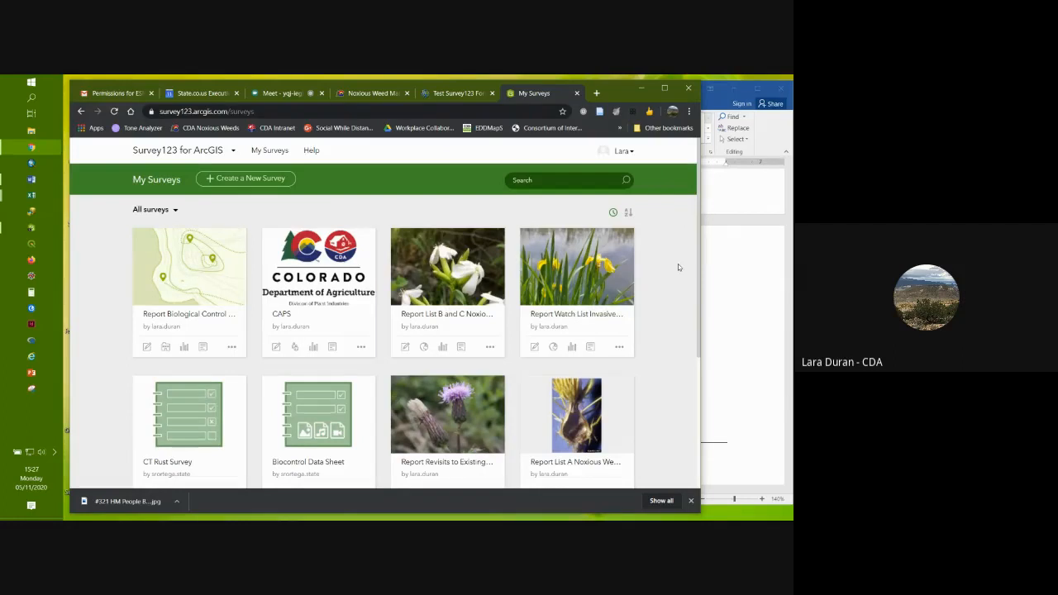
Step: Open the Report Biological Control Releases survey's Design page and show its Appearance theme options
{"action": "scroll", "coordinate": [678, 273], "scroll_direction": "down", "scroll_amount": 3}
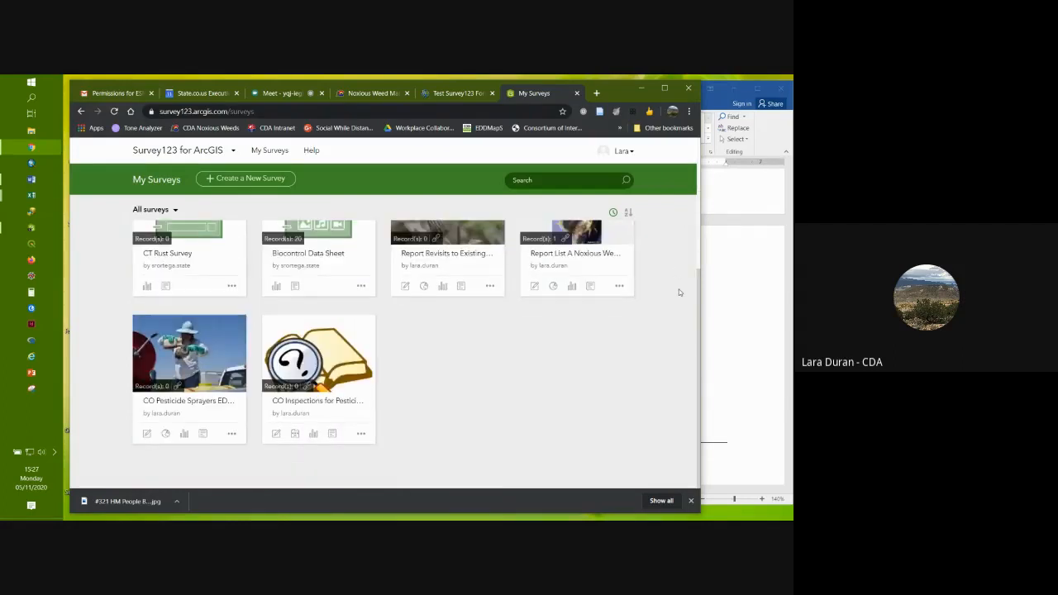
{"action": "scroll", "coordinate": [678, 289], "scroll_direction": "up", "scroll_amount": 3}
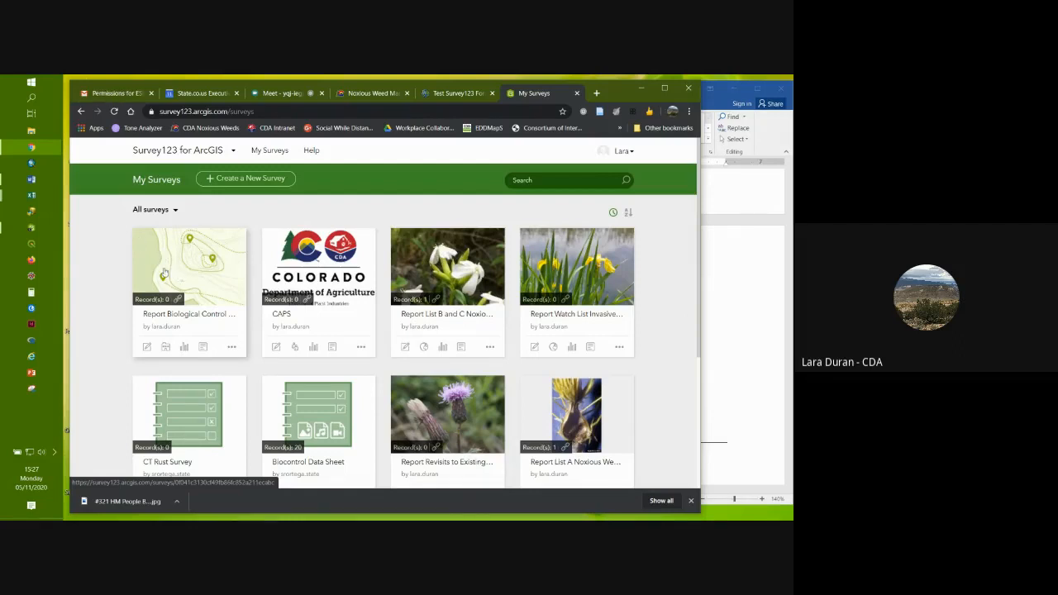
{"action": "left_click", "coordinate": [199, 286]}
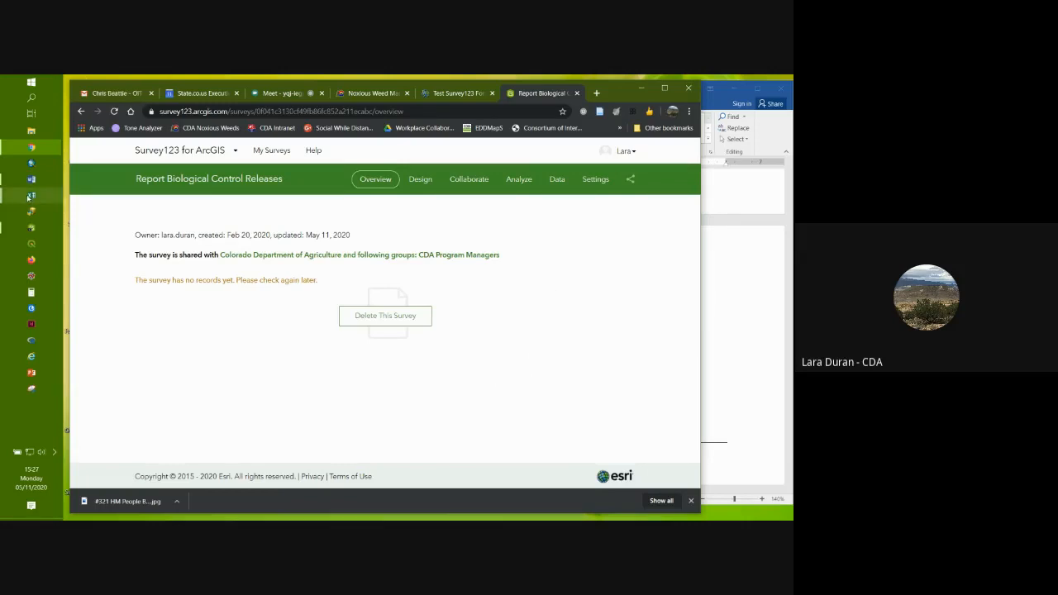
{"action": "left_click", "coordinate": [419, 180]}
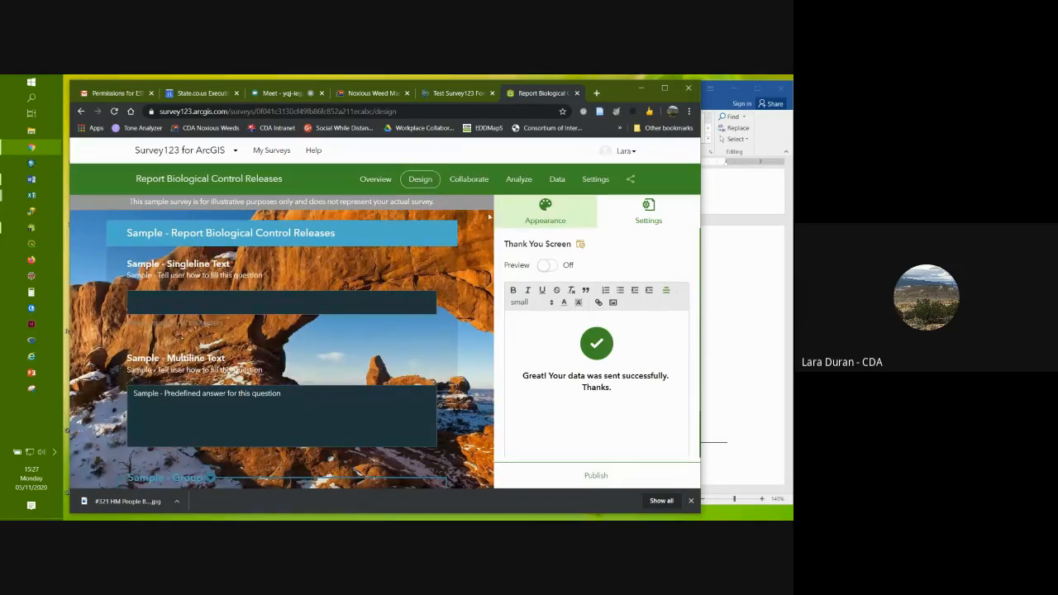
{"action": "left_click", "coordinate": [548, 215]}
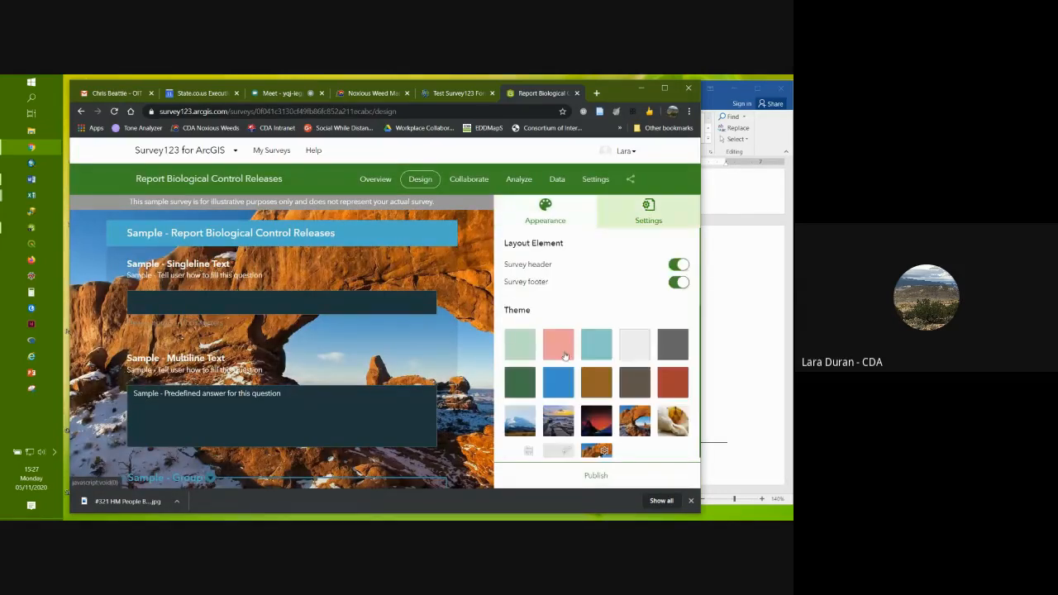
Step: Open the survey's Collaborate tab and scroll to the 'Who can submit to this survey?' options
{"action": "left_click", "coordinate": [481, 182]}
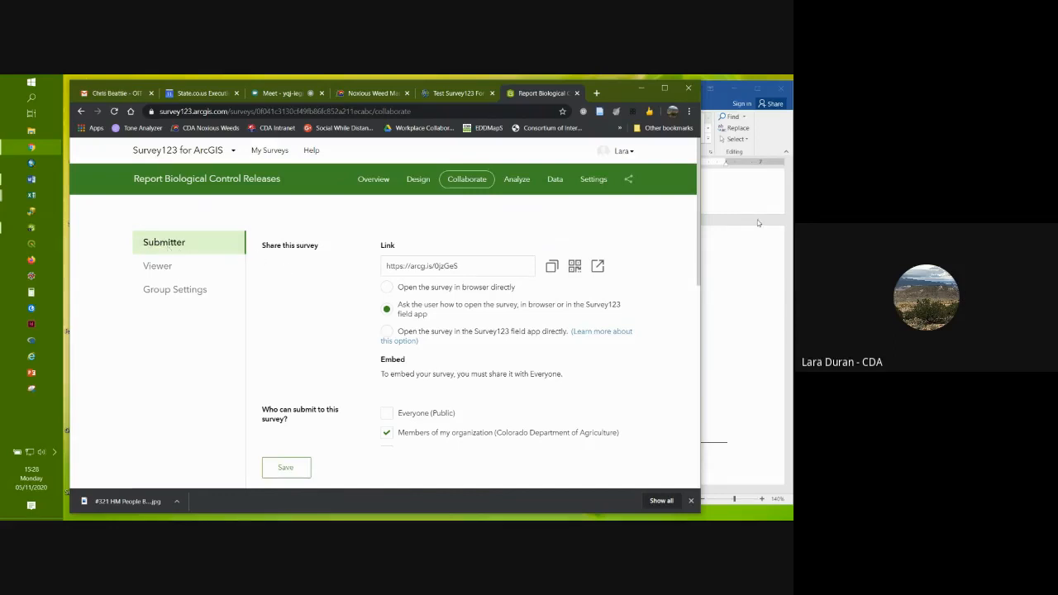
{"action": "scroll", "coordinate": [696, 223], "scroll_direction": "down", "scroll_amount": 1}
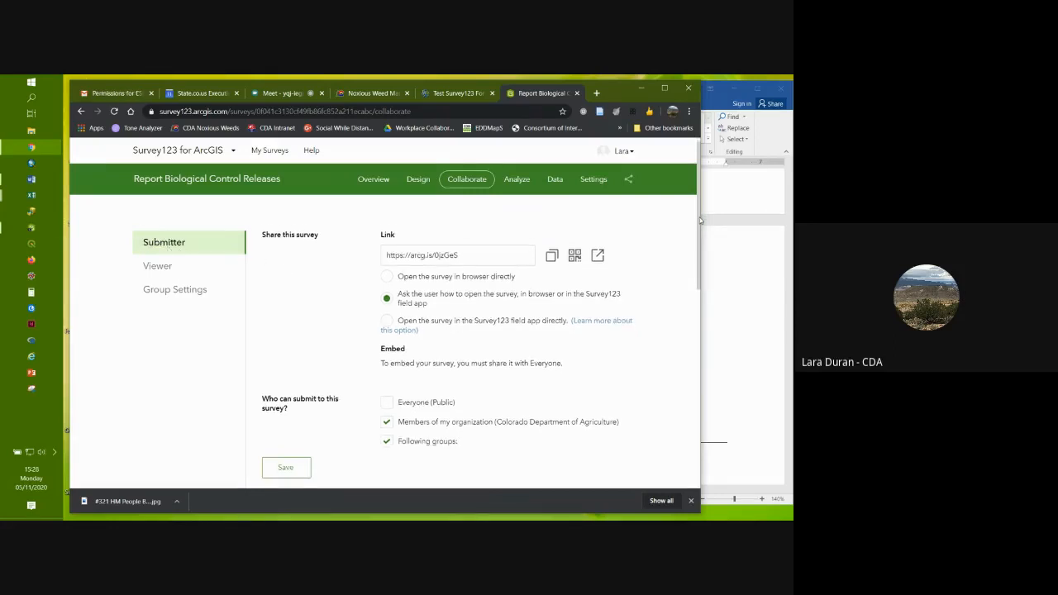
{"action": "scroll", "coordinate": [700, 225], "scroll_direction": "down", "scroll_amount": 1}
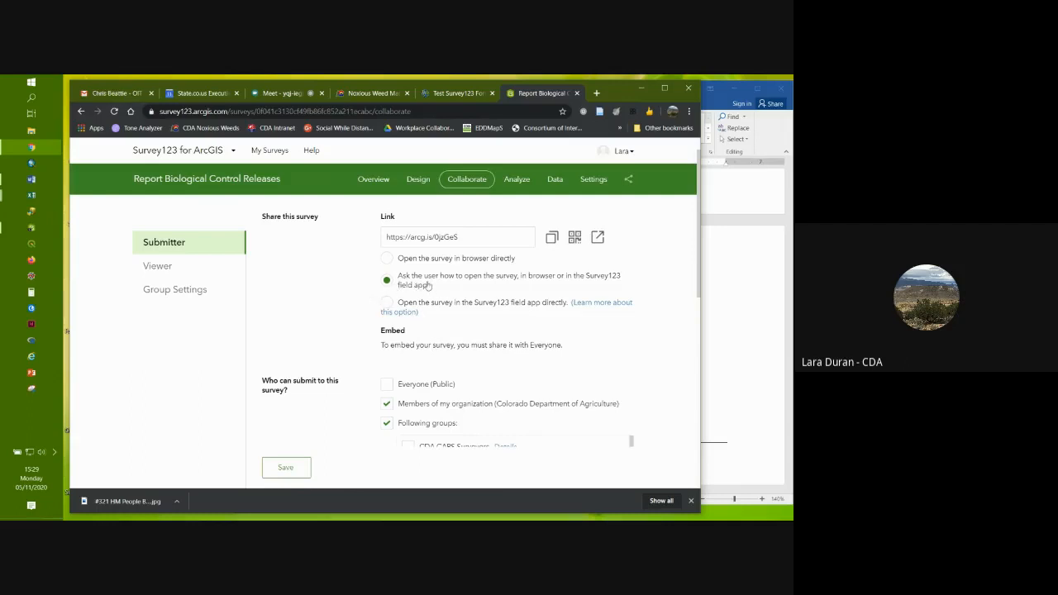
Step: Select the survey link, then try allowing everyone to submit and undo it
{"action": "left_click", "coordinate": [470, 238]}
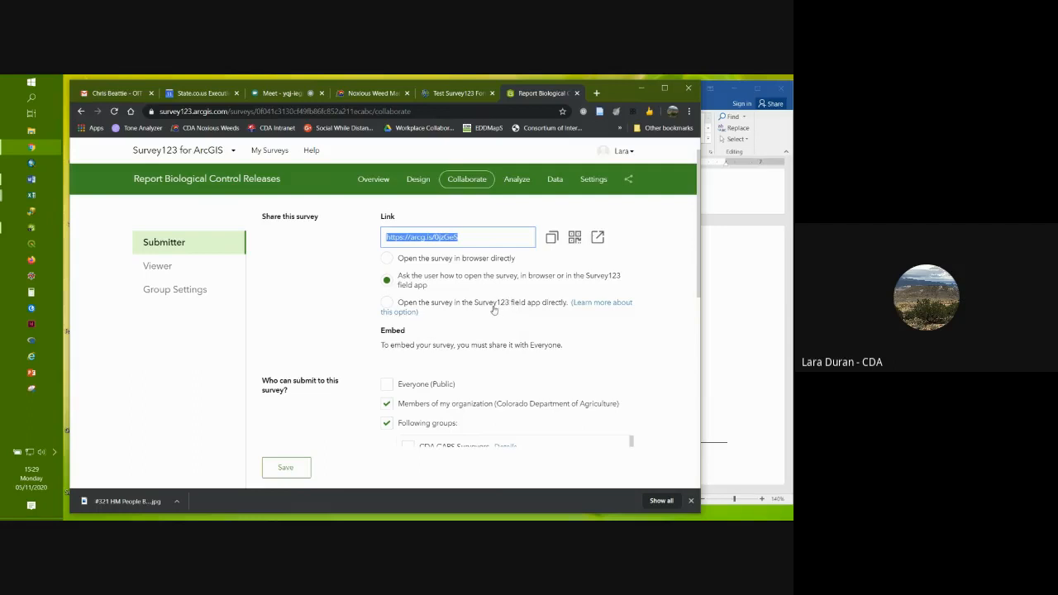
{"action": "left_click", "coordinate": [314, 300]}
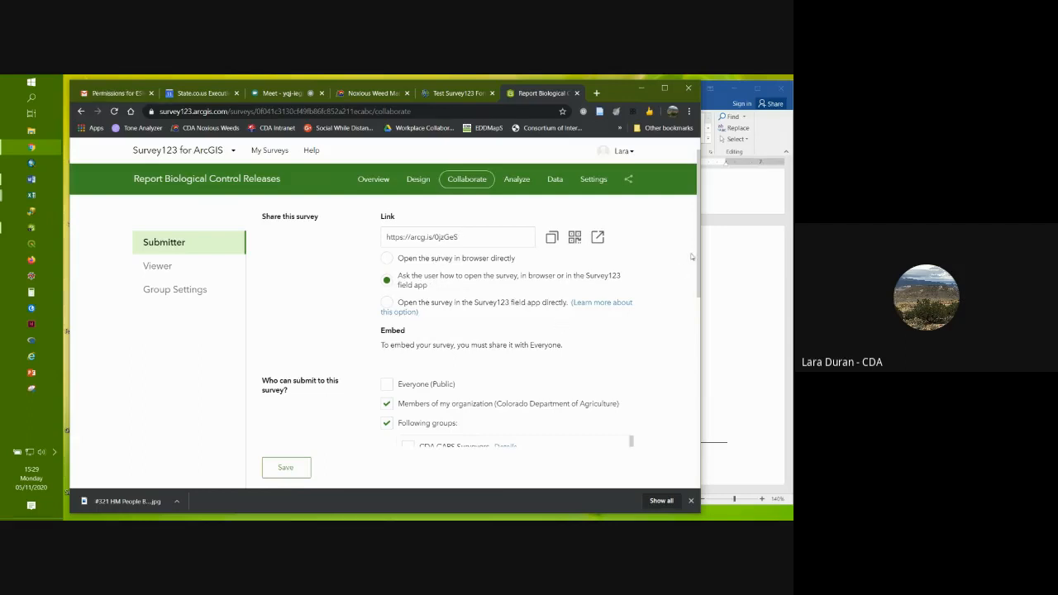
{"action": "left_click_drag", "start_coordinate": [700, 247], "coordinate": [704, 267]}
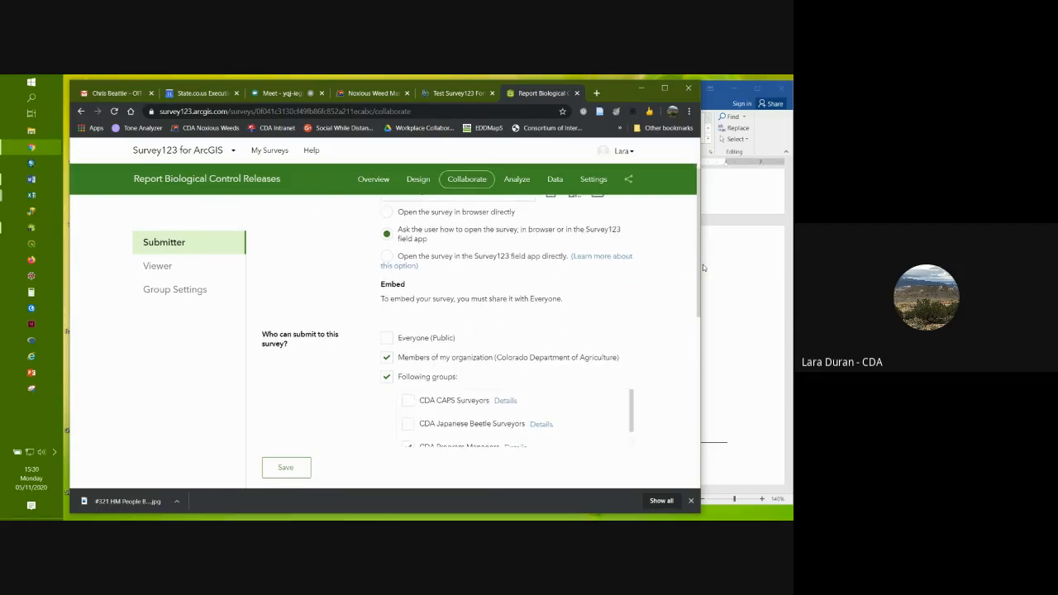
{"action": "left_click", "coordinate": [388, 338]}
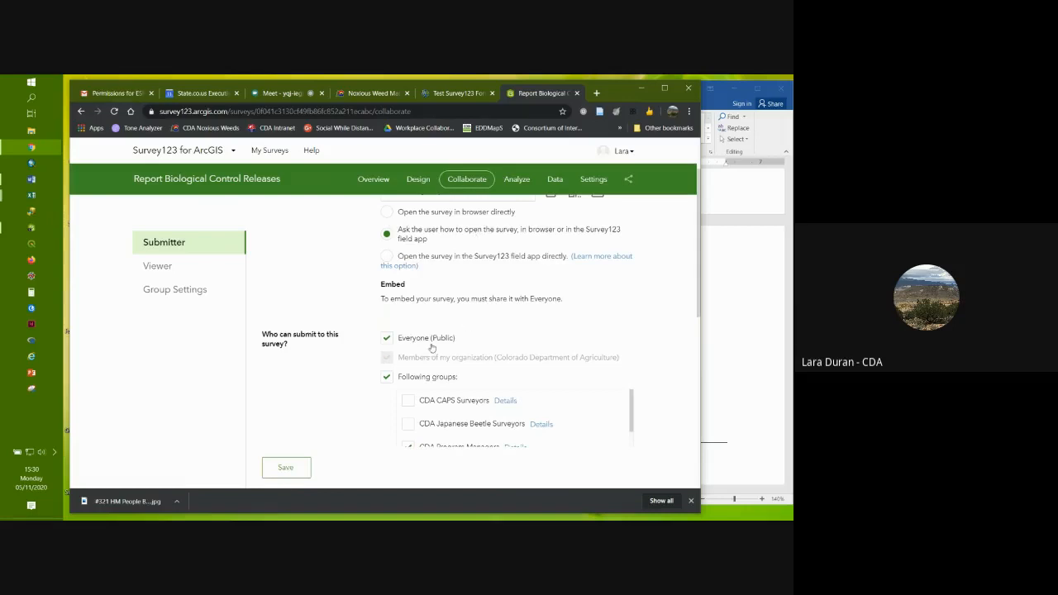
{"action": "left_click", "coordinate": [386, 338]}
{"action": "scroll", "coordinate": [513, 295], "scroll_direction": "down", "scroll_amount": 3}
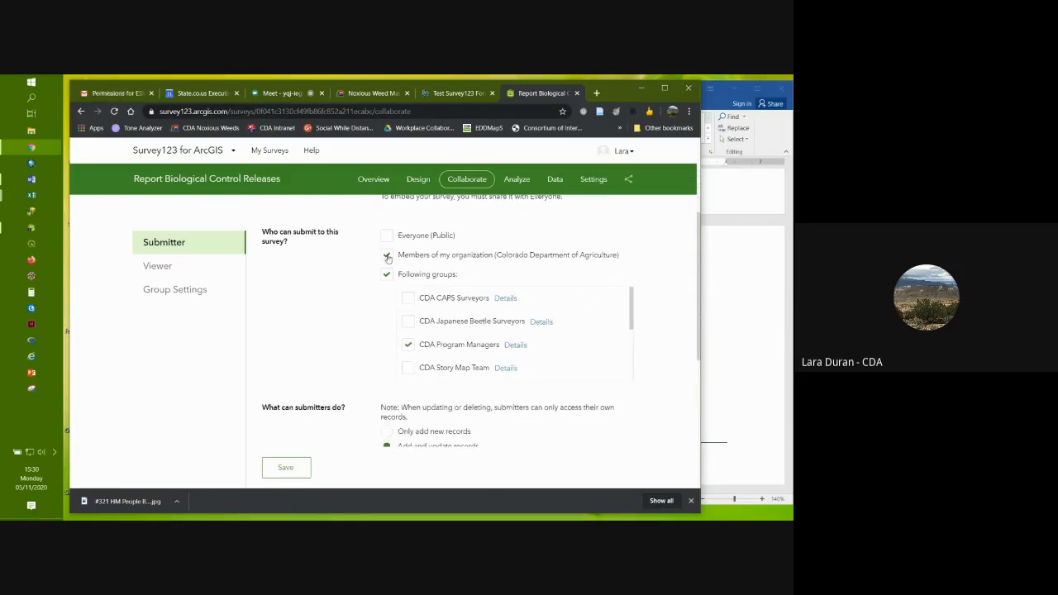
Step: Limit submitters to the Test Survey123 Forms group, removing organization members and CDA Program Managers, and save
{"action": "left_click", "coordinate": [387, 256]}
{"action": "scroll", "coordinate": [634, 345], "scroll_direction": "down", "scroll_amount": 1}
{"action": "scroll", "coordinate": [636, 346], "scroll_direction": "down", "scroll_amount": 2}
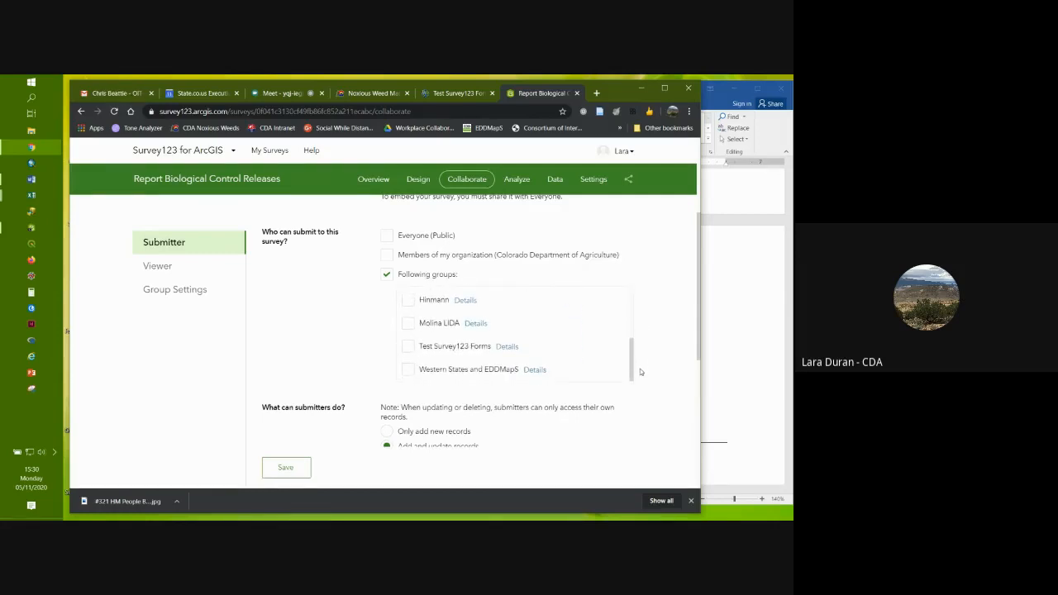
{"action": "left_click", "coordinate": [408, 347]}
{"action": "left_click_drag", "start_coordinate": [632, 371], "coordinate": [630, 331]}
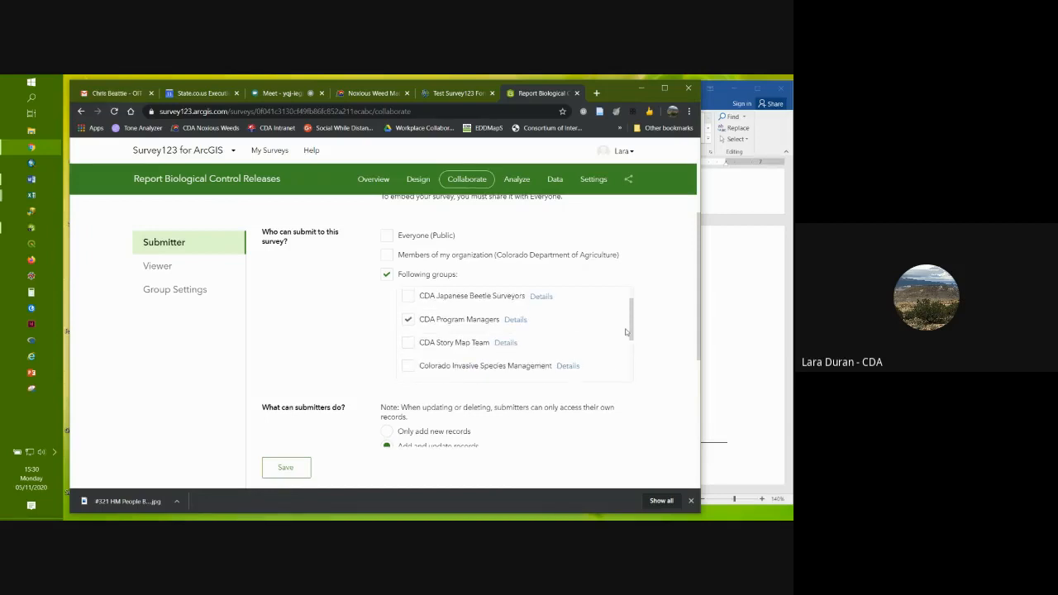
{"action": "left_click", "coordinate": [413, 326]}
{"action": "left_click_drag", "start_coordinate": [634, 314], "coordinate": [642, 368]}
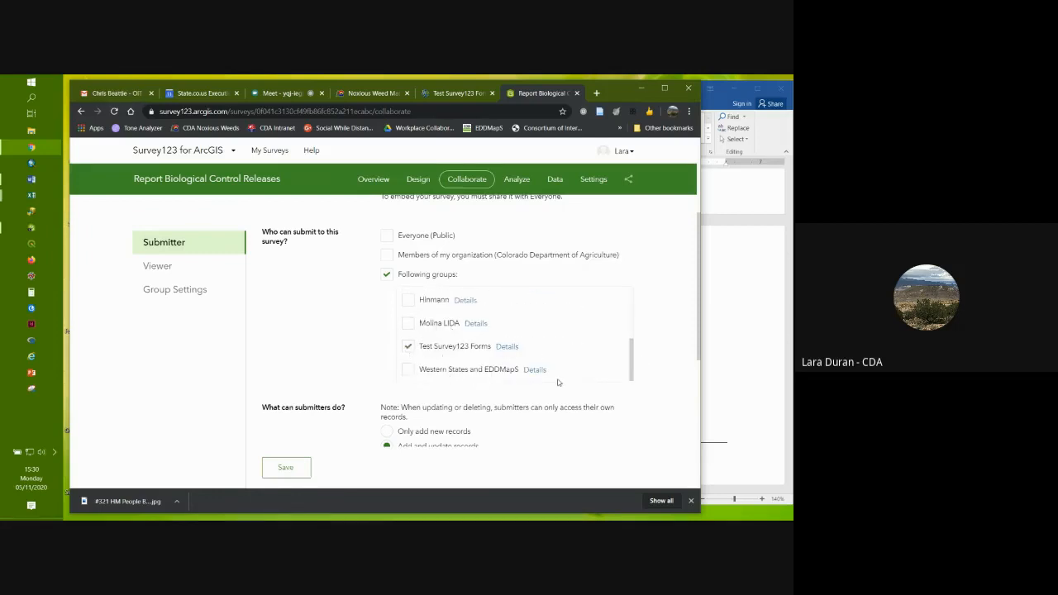
{"action": "scroll", "coordinate": [699, 312], "scroll_direction": "down", "scroll_amount": 1}
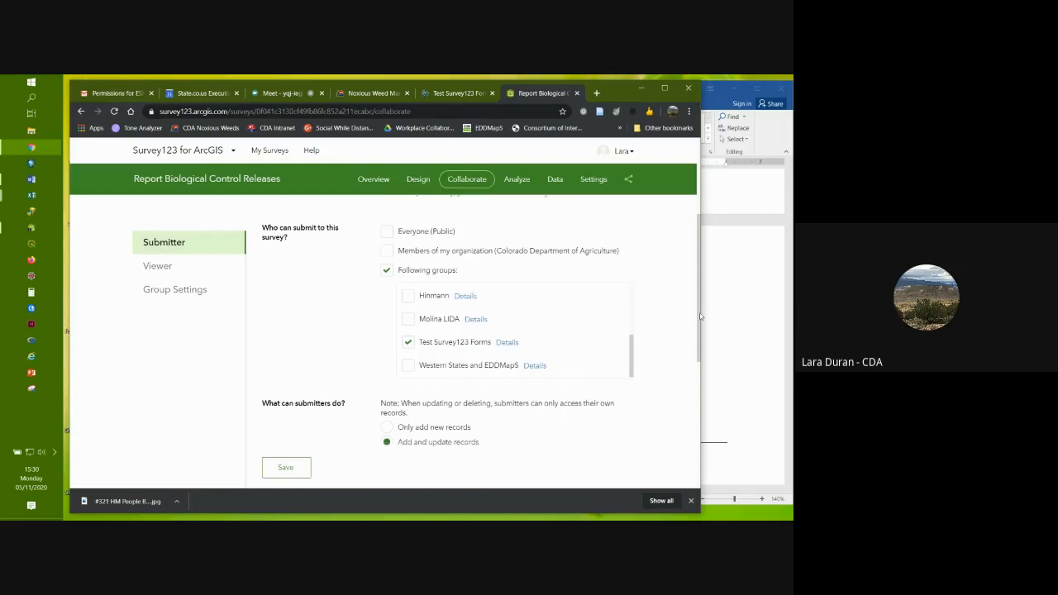
{"action": "left_click", "coordinate": [286, 467]}
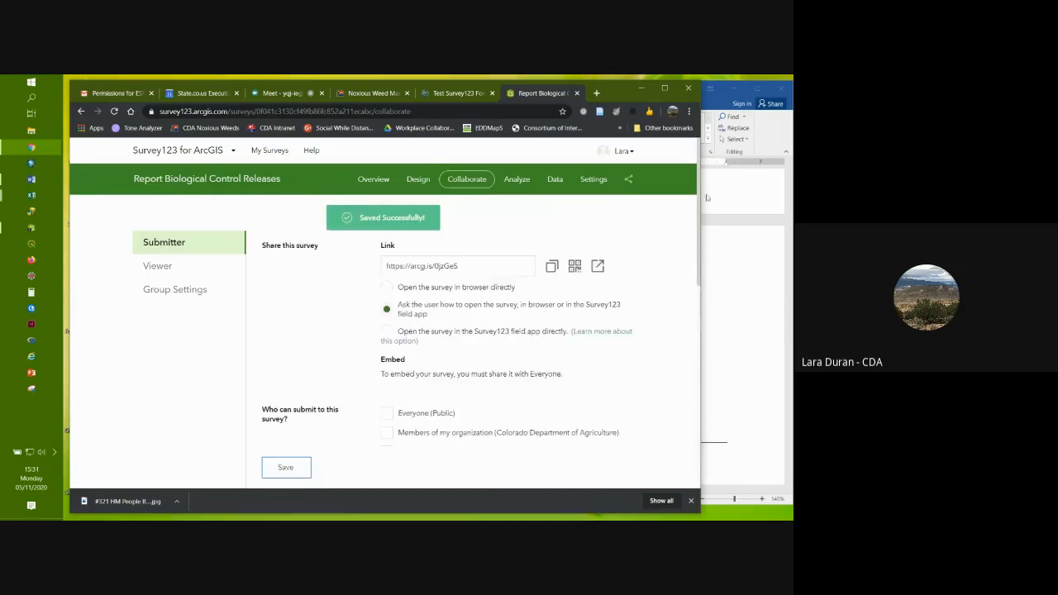
Step: Copy the full survey link to the clipboard
{"action": "left_click_drag", "start_coordinate": [493, 265], "coordinate": [378, 263]}
{"action": "right_click", "coordinate": [410, 259]}
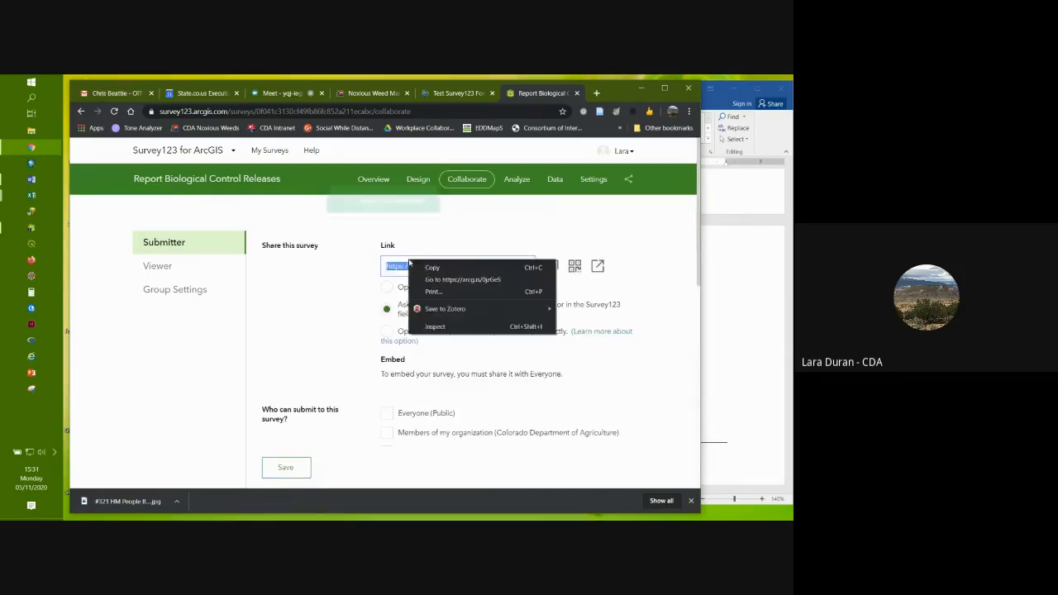
{"action": "left_click", "coordinate": [429, 268]}
Step: Paste the survey link into the ESRI Survey123 event description and save without emailing guests
{"action": "left_click", "coordinate": [189, 93]}
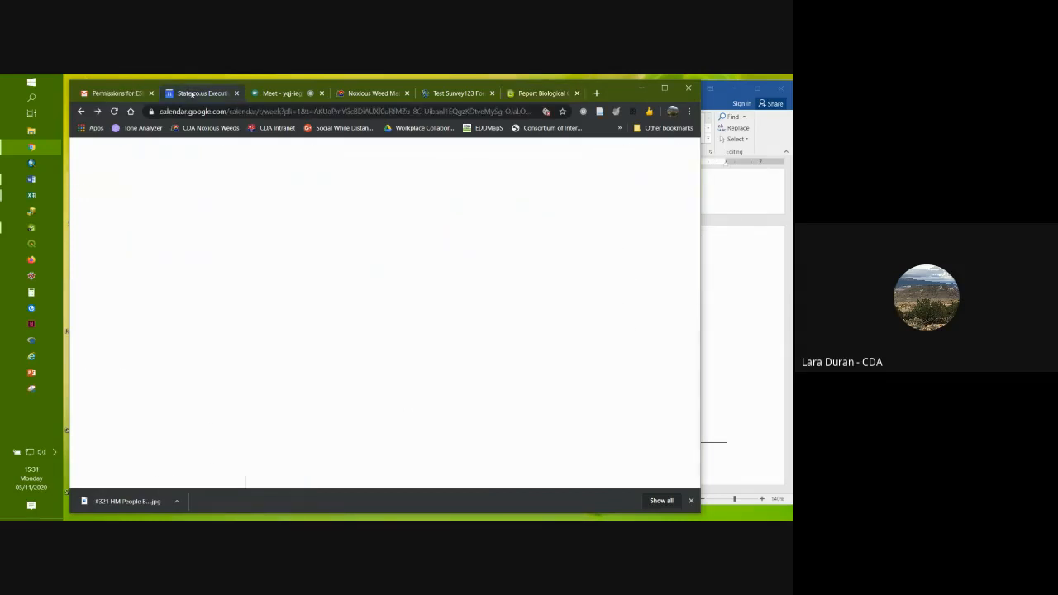
{"action": "left_click", "coordinate": [373, 390]}
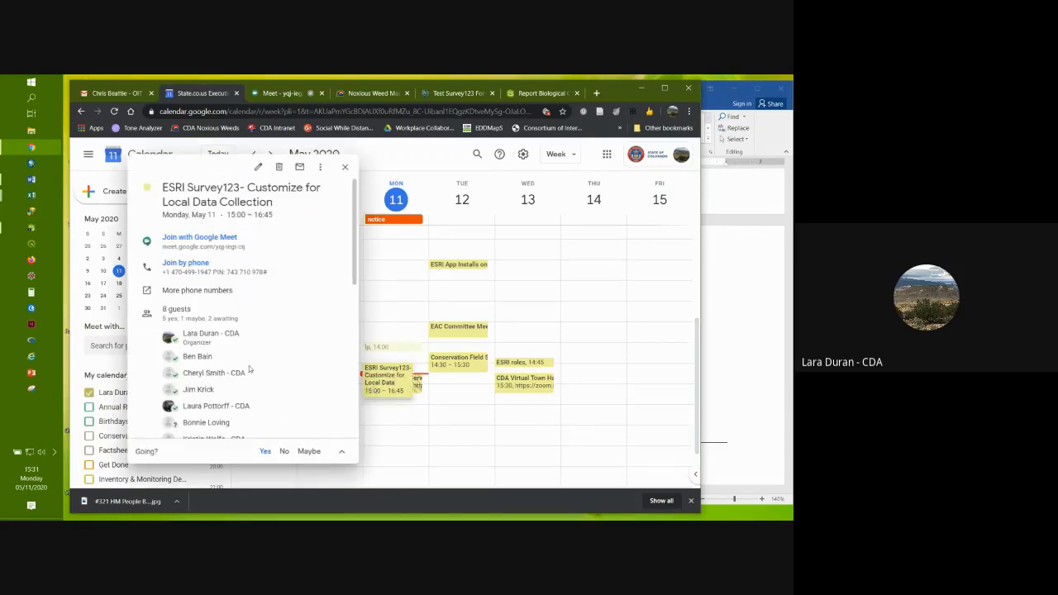
{"action": "left_click", "coordinate": [252, 168]}
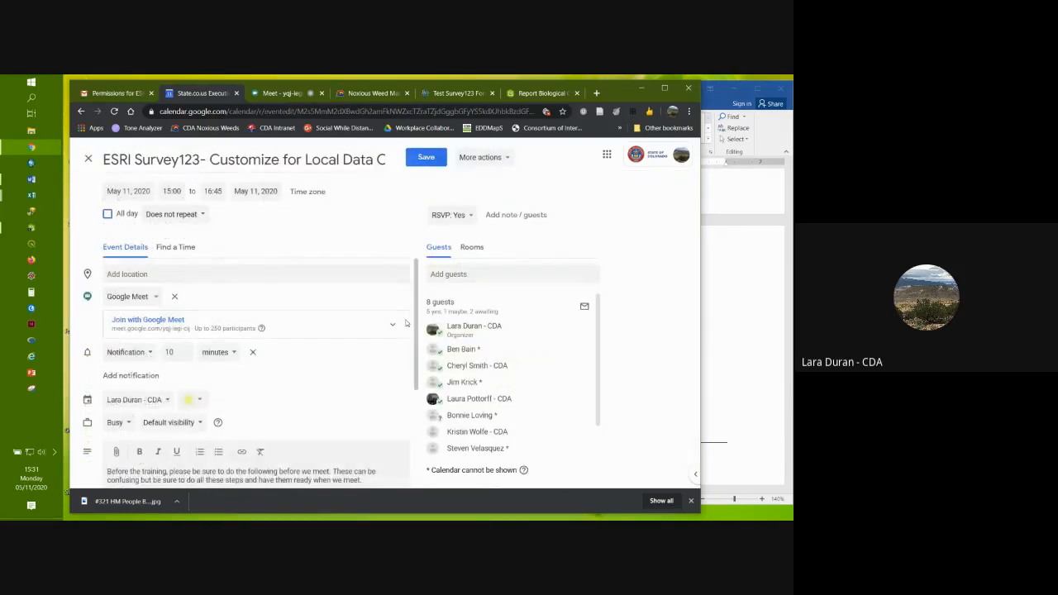
{"action": "scroll", "coordinate": [293, 462], "scroll_direction": "down", "scroll_amount": 3}
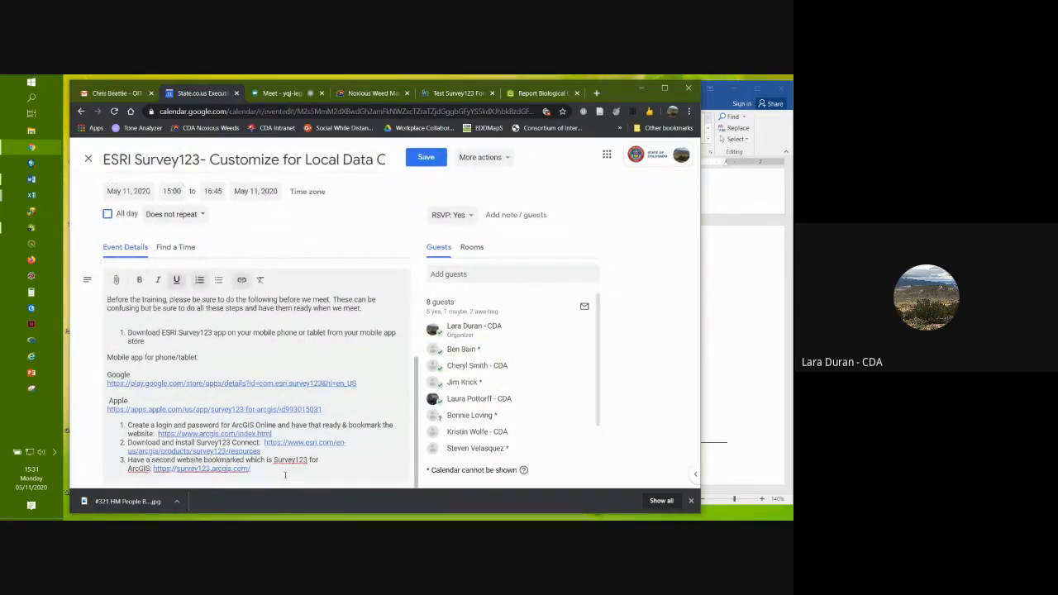
{"action": "scroll", "coordinate": [283, 423], "scroll_direction": "down", "scroll_amount": 1}
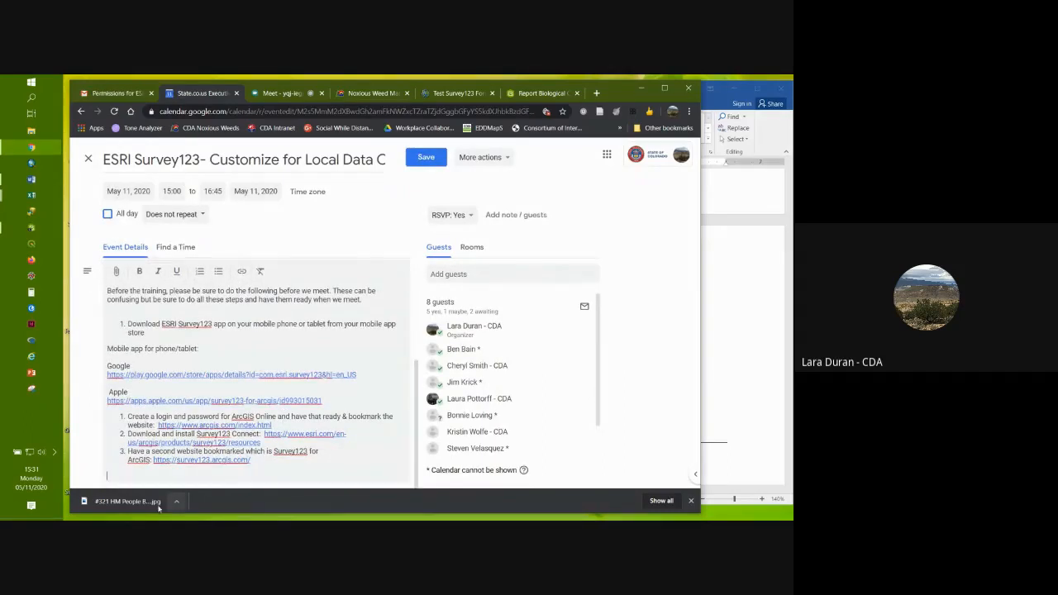
{"action": "right_click", "coordinate": [110, 475]}
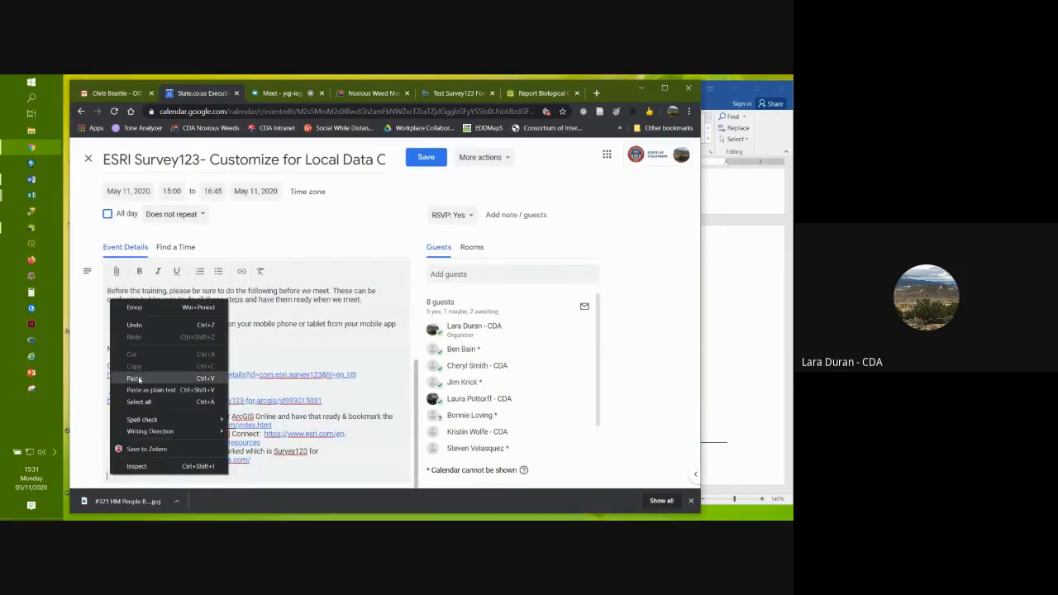
{"action": "left_click", "coordinate": [142, 378]}
{"action": "left_click", "coordinate": [426, 159]}
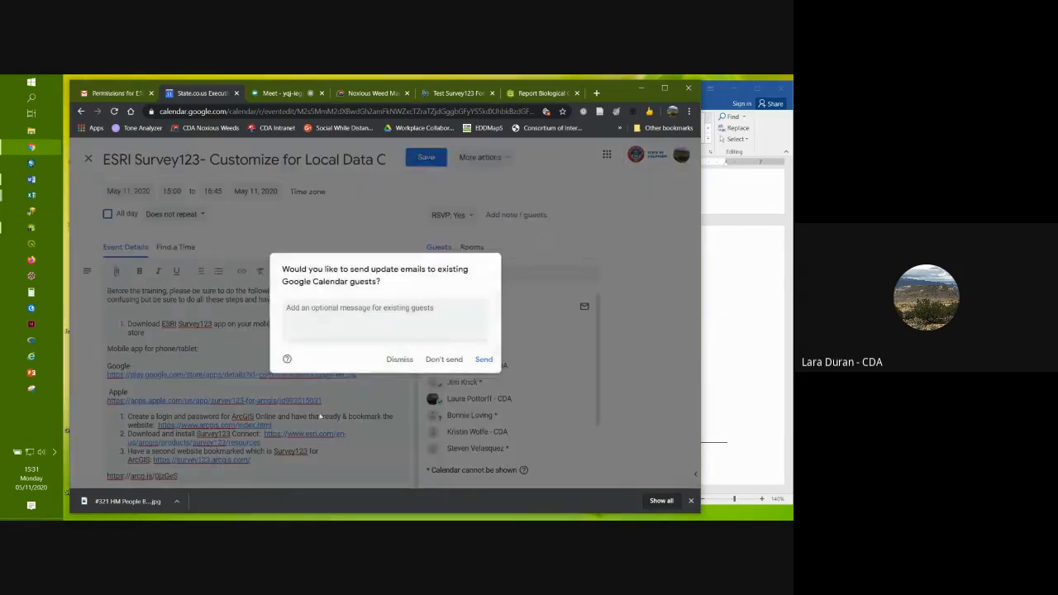
{"action": "left_click", "coordinate": [453, 361]}
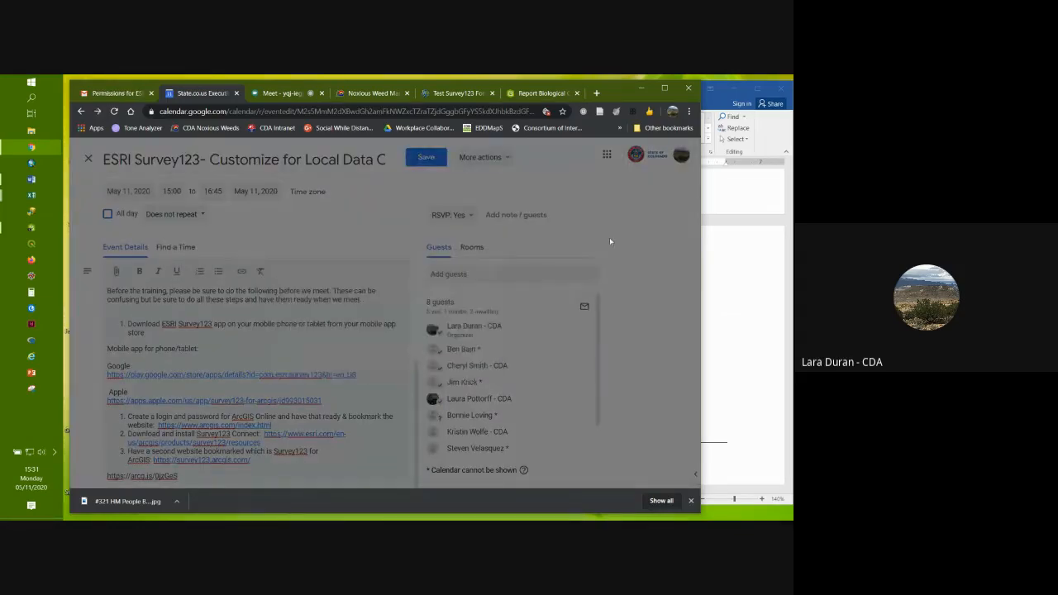
{"action": "left_click", "coordinate": [537, 93]}
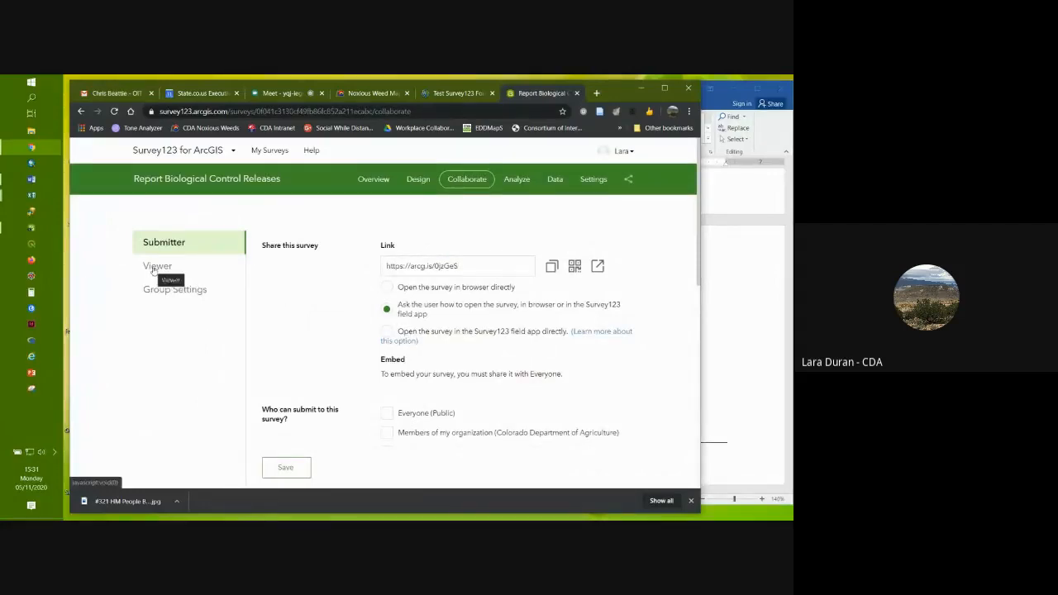
Step: Open the survey to public submissions and save the setting
{"action": "left_click", "coordinate": [386, 413]}
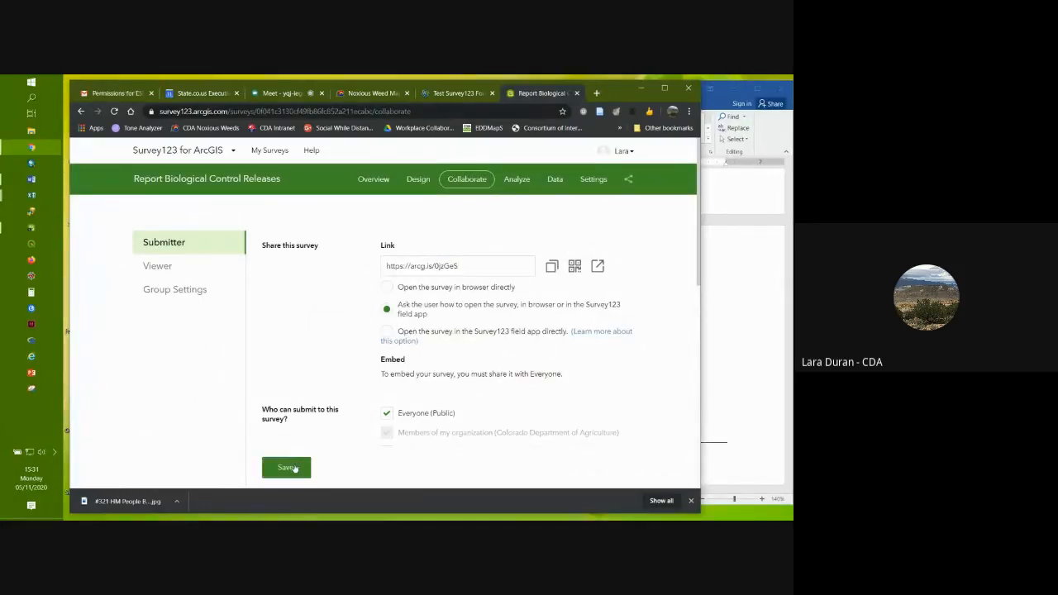
{"action": "left_click", "coordinate": [286, 468]}
{"action": "scroll", "coordinate": [347, 336], "scroll_direction": "down", "scroll_amount": 4}
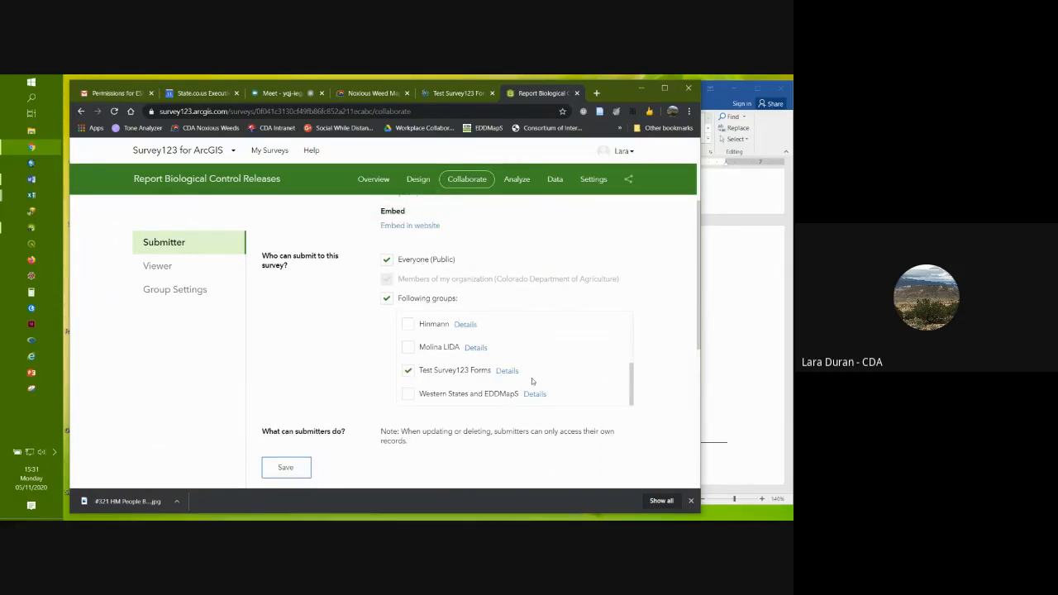
Step: Restrict result viewing to the CDA Program Managers group, save, then view and close the survey link pop-up
{"action": "left_click", "coordinate": [161, 266]}
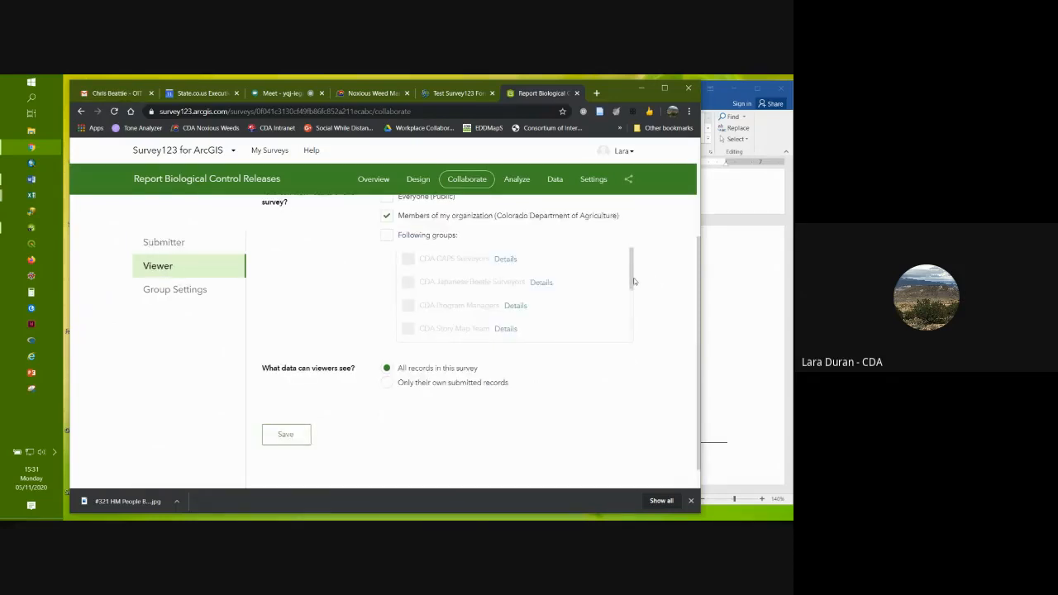
{"action": "scroll", "coordinate": [699, 264], "scroll_direction": "up", "scroll_amount": 1}
{"action": "scroll", "coordinate": [698, 262], "scroll_direction": "up", "scroll_amount": 3}
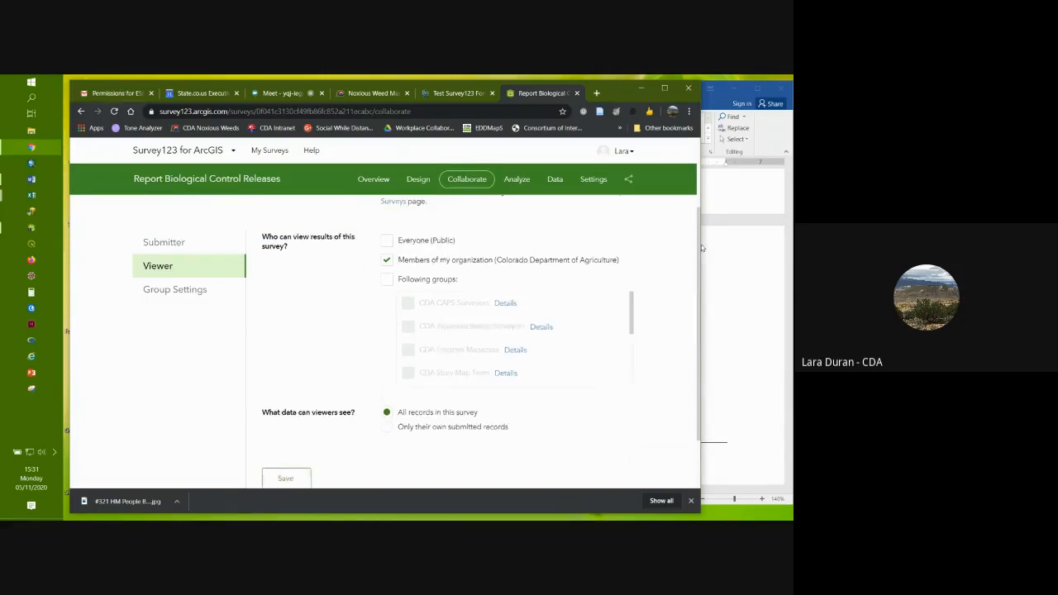
{"action": "scroll", "coordinate": [512, 273], "scroll_direction": "down", "scroll_amount": 1}
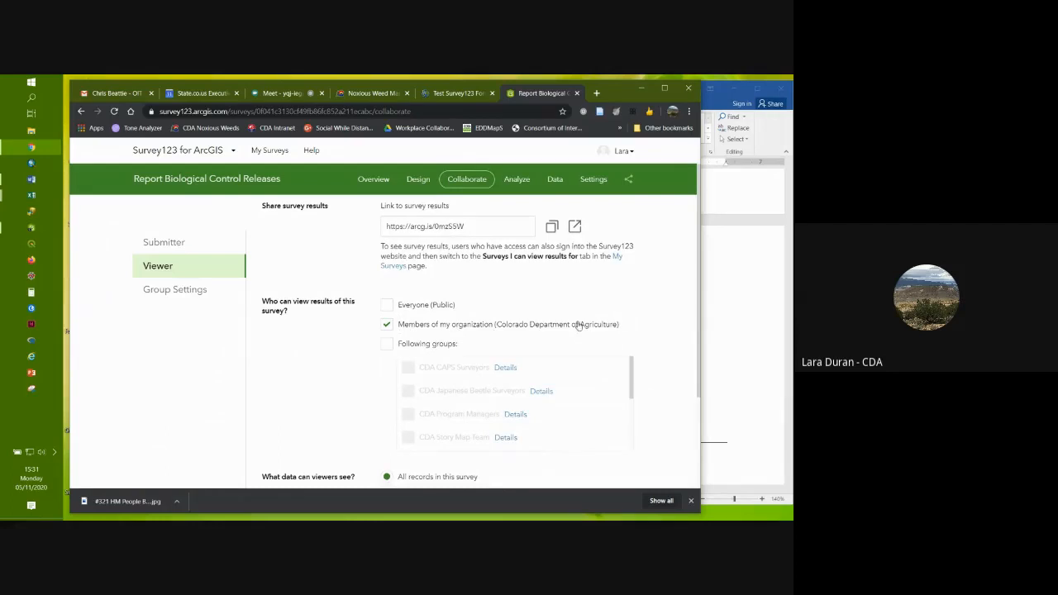
{"action": "left_click", "coordinate": [387, 344]}
{"action": "left_click", "coordinate": [386, 324]}
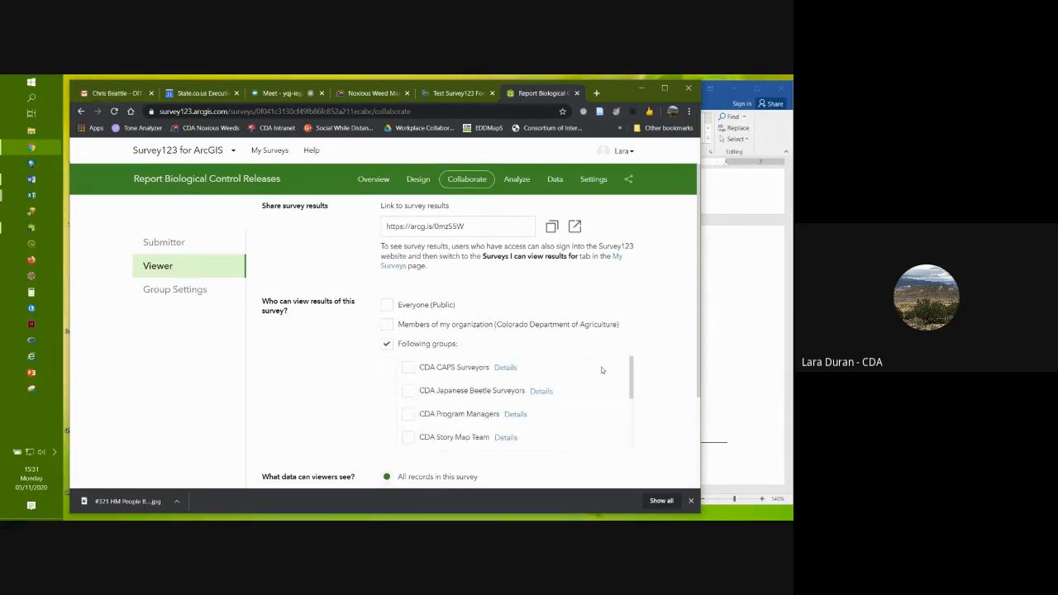
{"action": "left_click_drag", "start_coordinate": [632, 377], "coordinate": [632, 379]}
{"action": "left_click", "coordinate": [407, 412]}
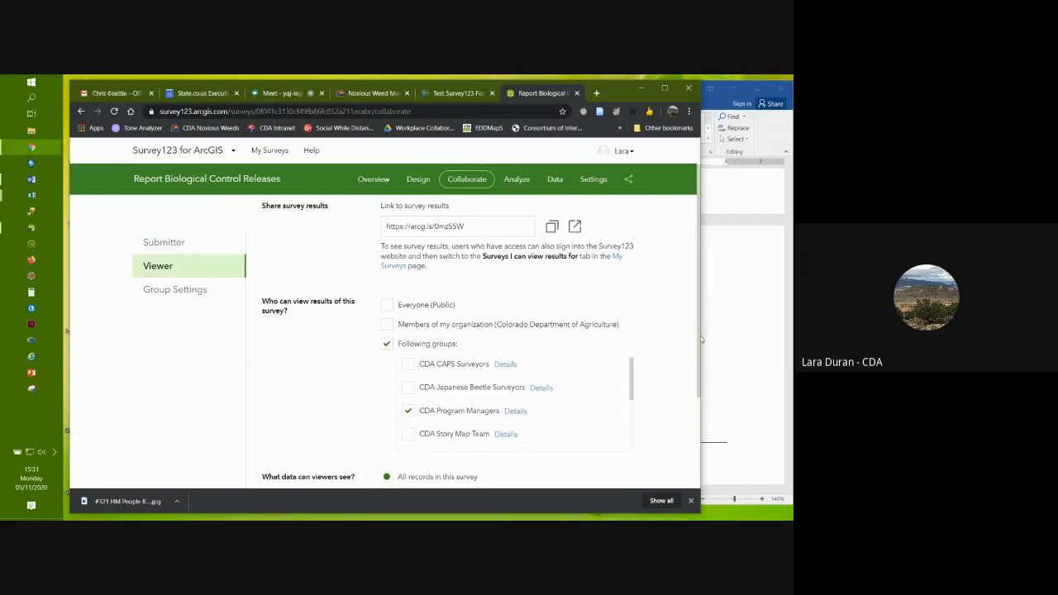
{"action": "left_click_drag", "start_coordinate": [700, 336], "coordinate": [700, 382]}
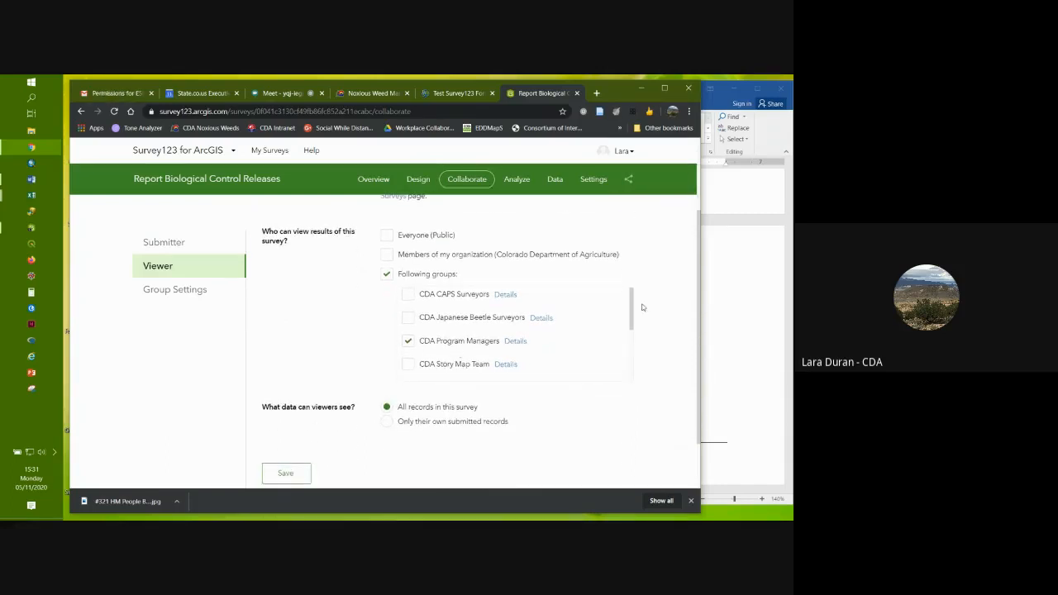
{"action": "left_click_drag", "start_coordinate": [633, 302], "coordinate": [645, 263]}
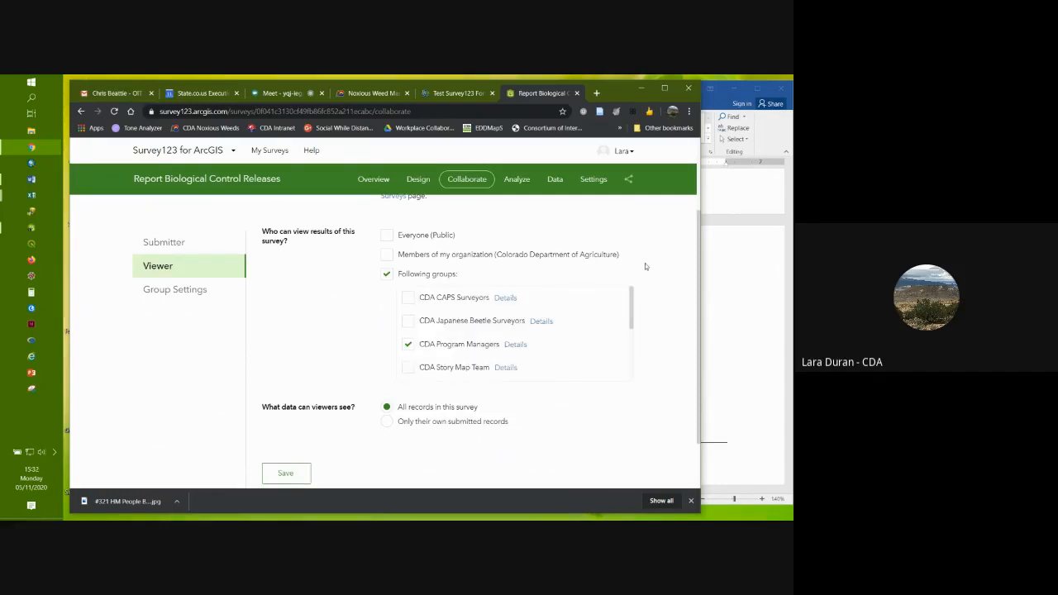
{"action": "left_click", "coordinate": [285, 473]}
{"action": "left_click", "coordinate": [302, 473]}
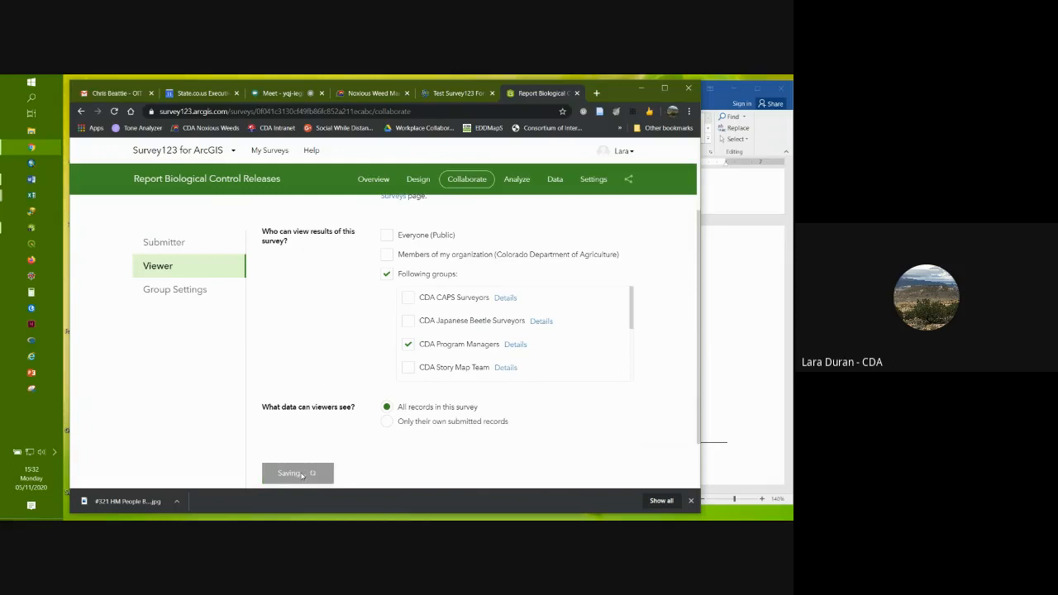
{"action": "left_click", "coordinate": [629, 180]}
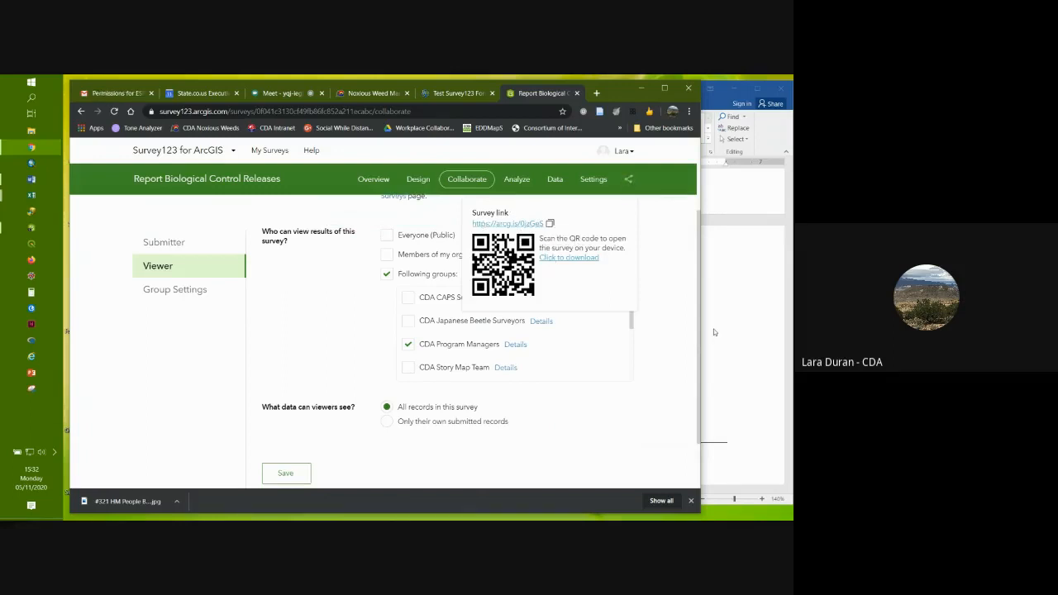
{"action": "left_click", "coordinate": [657, 261]}
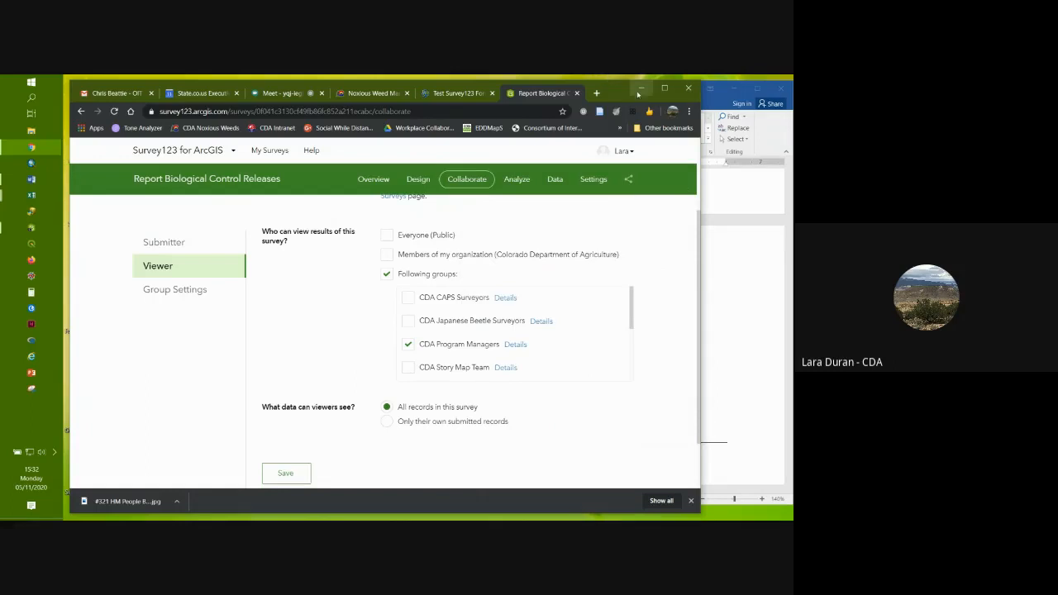
Step: Review Steps 5–7 of the Word outline, selecting the STEP 7 heading, then minimize Word
{"action": "left_click", "coordinate": [729, 345]}
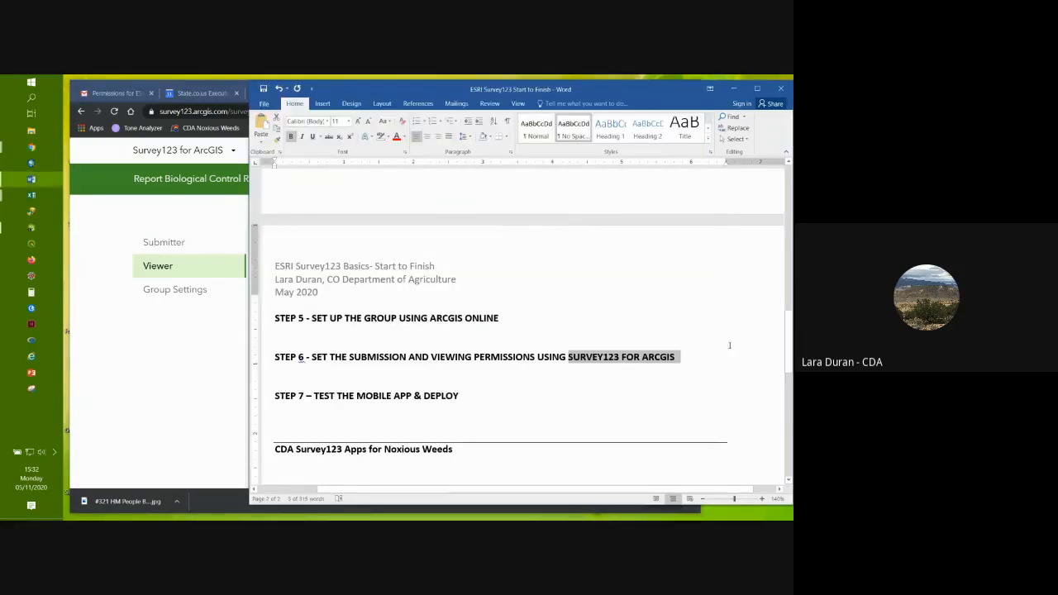
{"action": "left_click", "coordinate": [442, 396]}
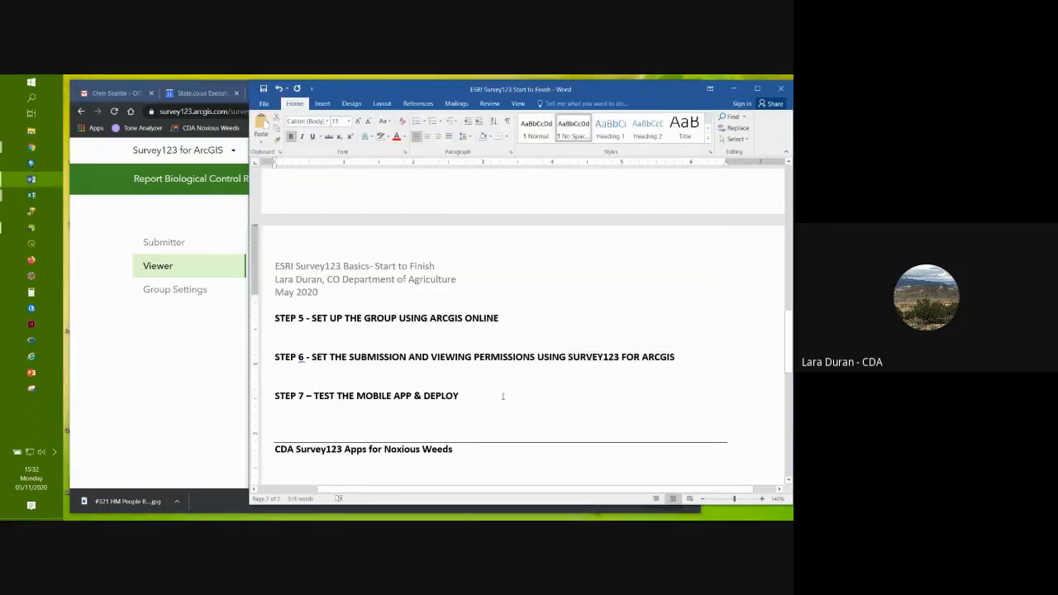
{"action": "left_click_drag", "start_coordinate": [458, 396], "coordinate": [274, 395]}
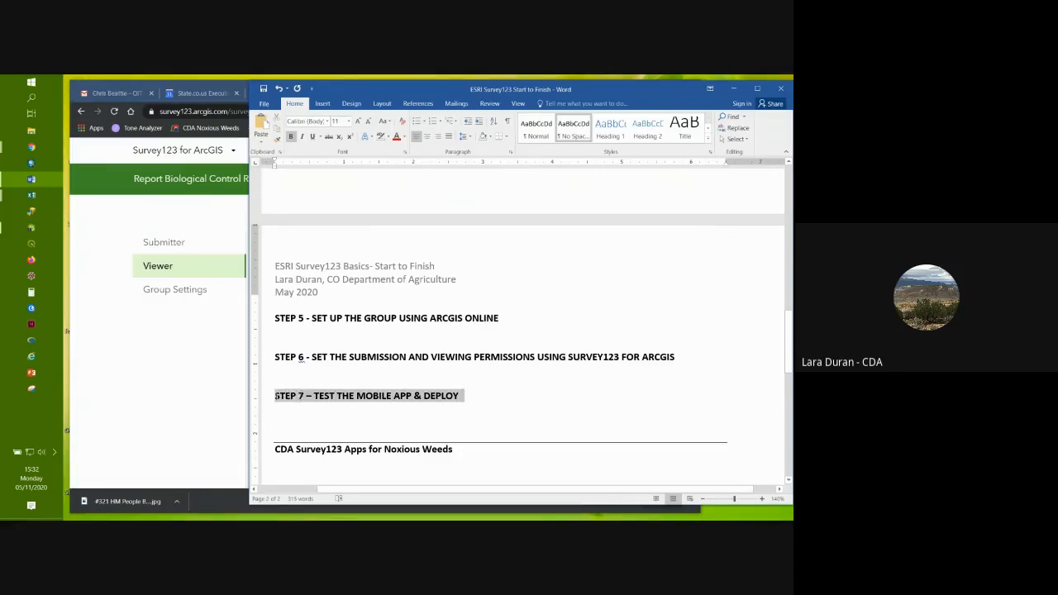
{"action": "left_click", "coordinate": [558, 411]}
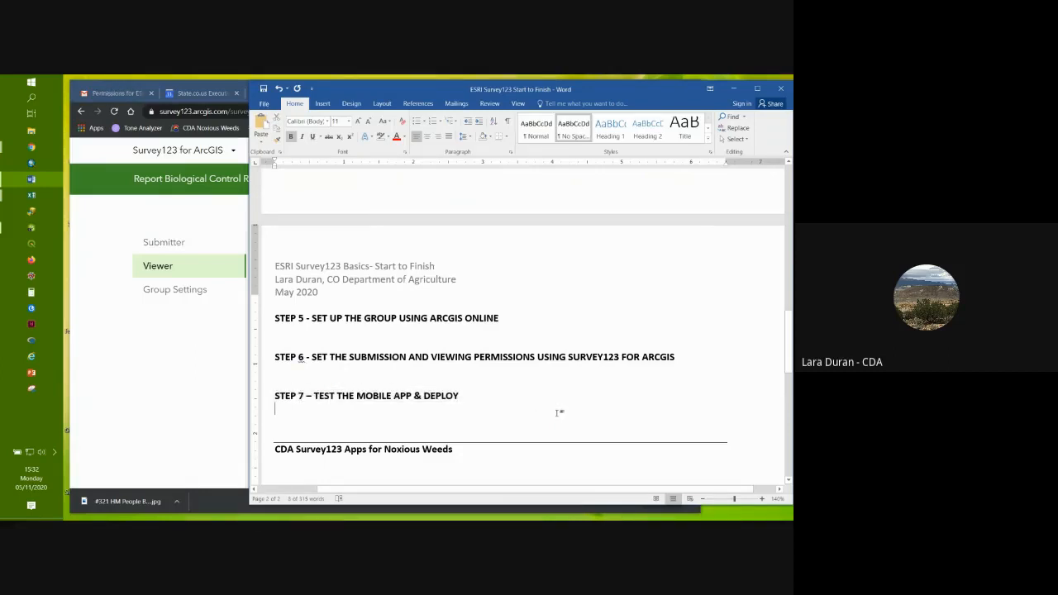
{"action": "scroll", "coordinate": [496, 381], "scroll_direction": "down", "scroll_amount": 2}
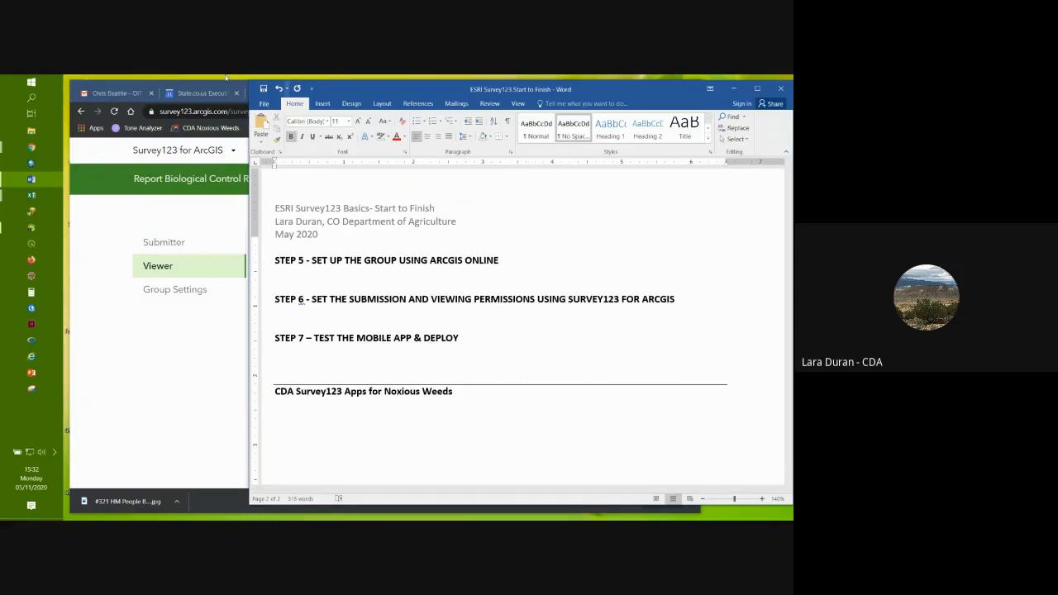
{"action": "left_click", "coordinate": [198, 96]}
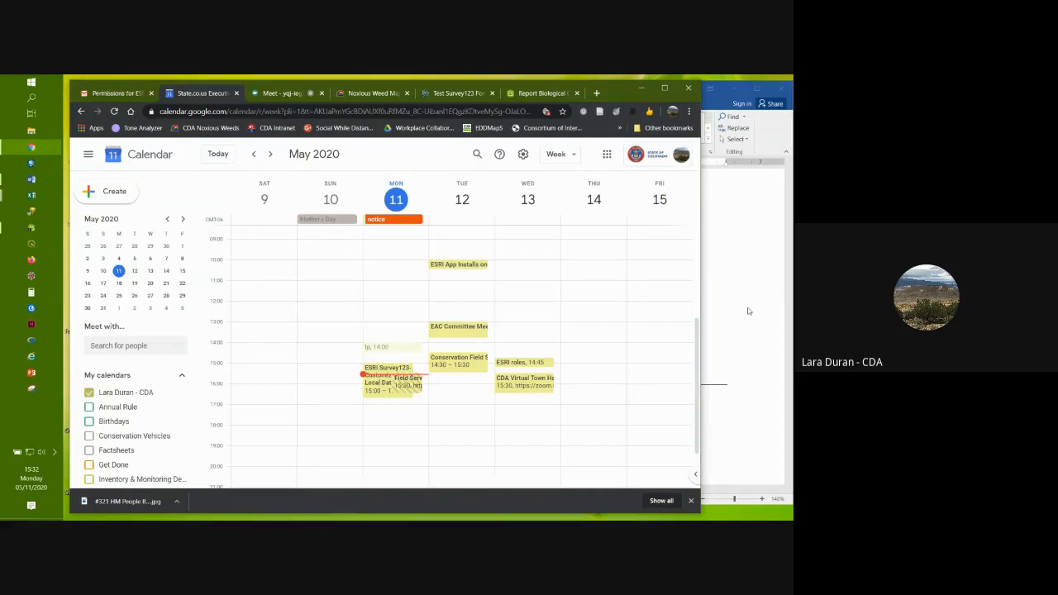
{"action": "left_click", "coordinate": [748, 310]}
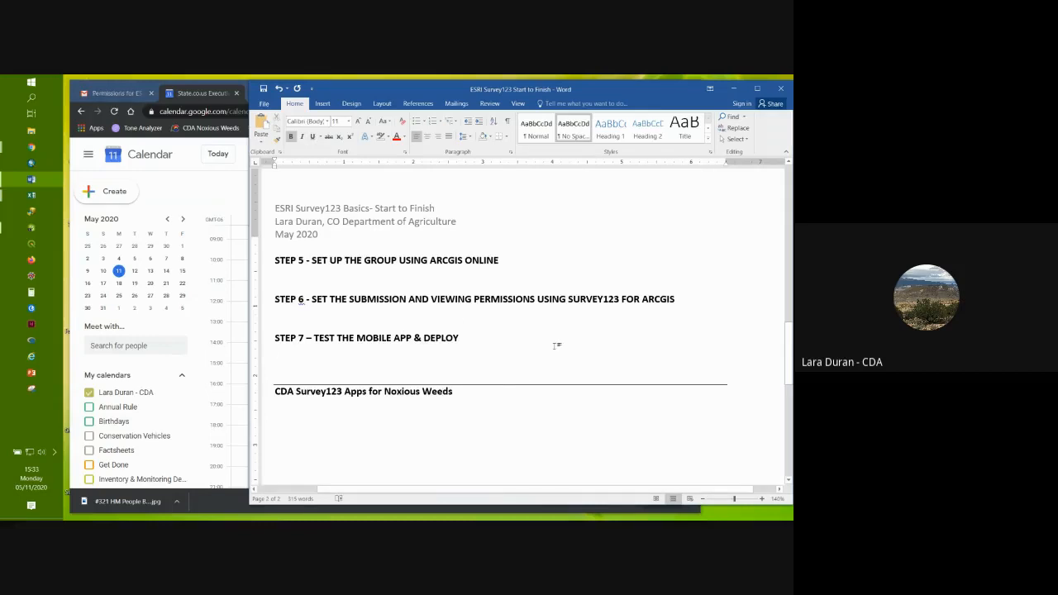
{"action": "left_click", "coordinate": [734, 88]}
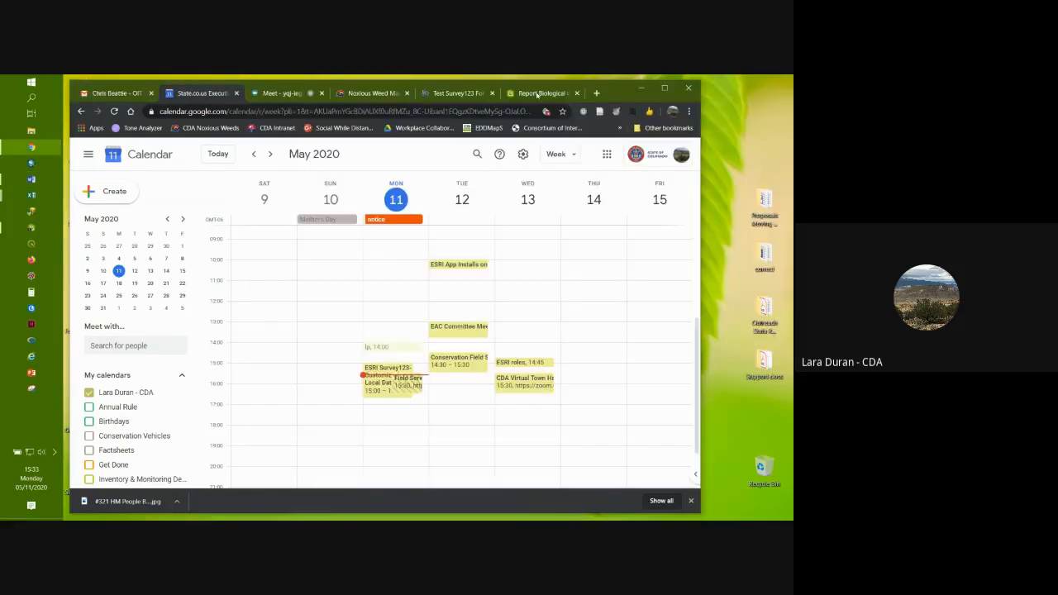
Step: Check the Report Biological Control Releases Collaborate page, then go to the Test Survey123 Forms group page
{"action": "left_click", "coordinate": [537, 93]}
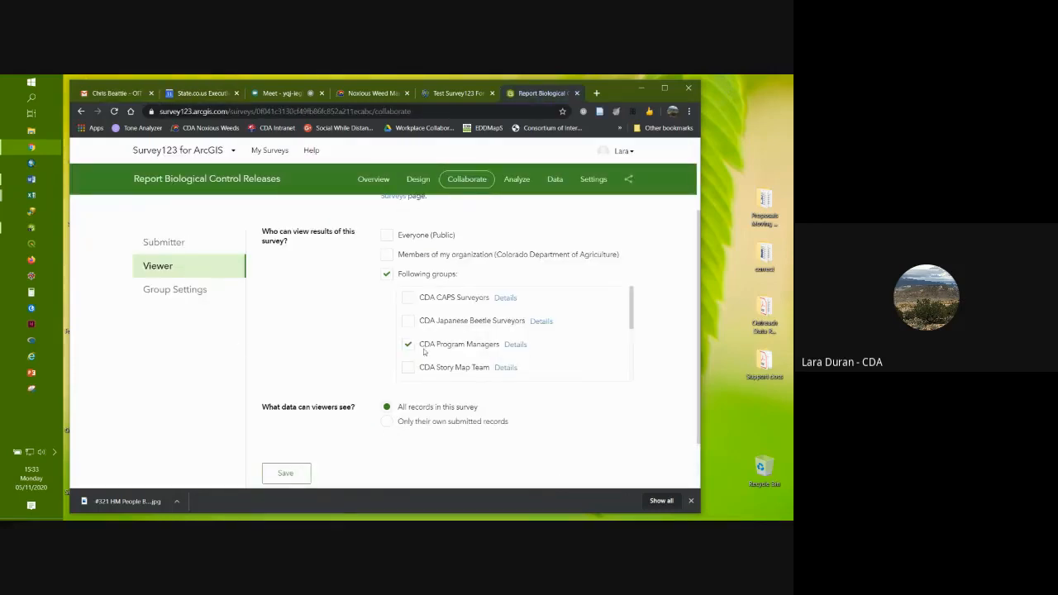
{"action": "scroll", "coordinate": [526, 385], "scroll_direction": "up", "scroll_amount": 2}
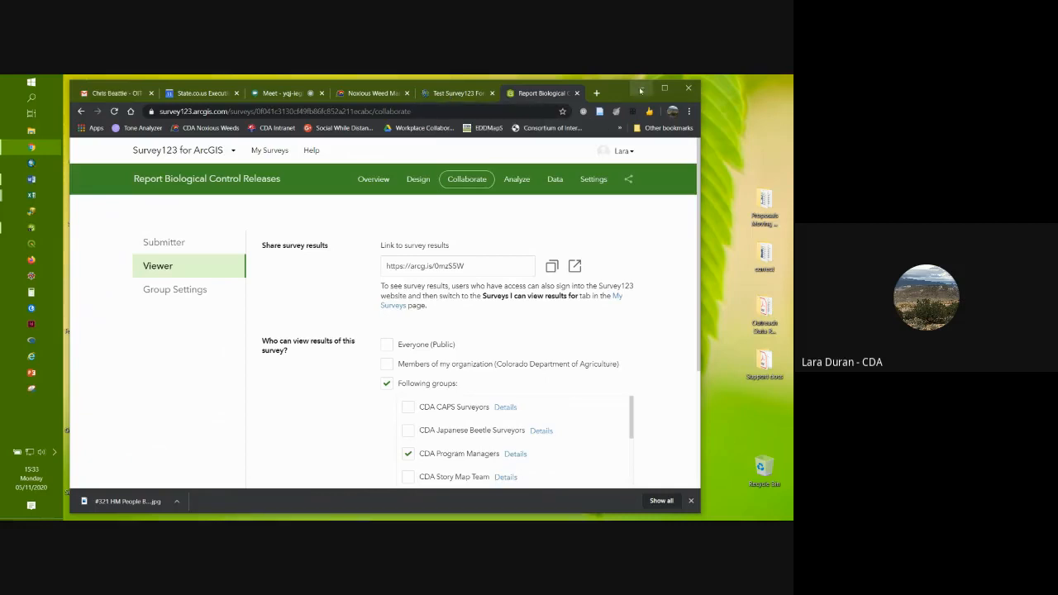
{"action": "left_click", "coordinate": [449, 93]}
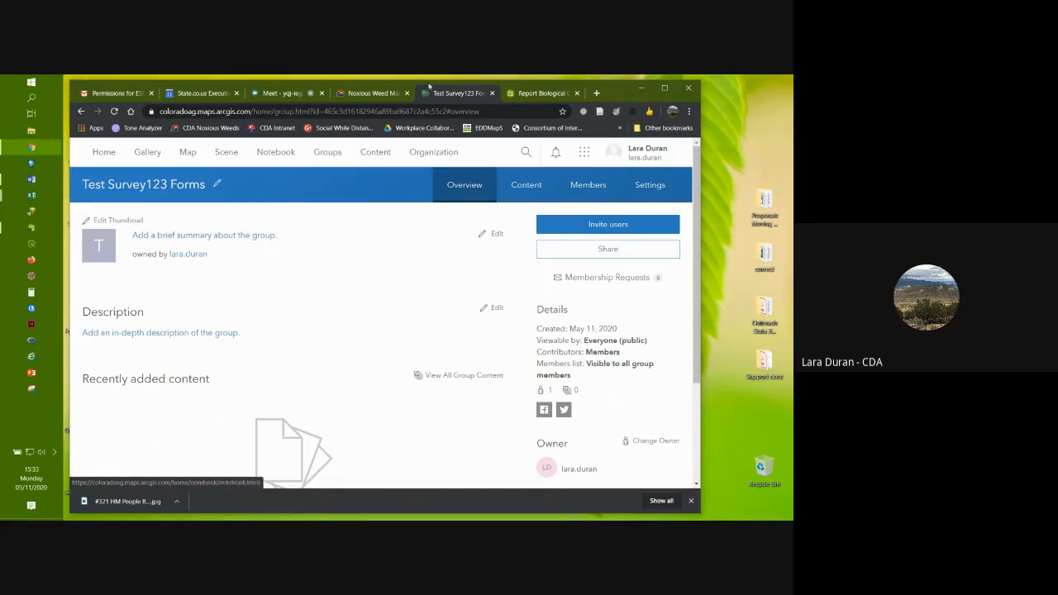
Step: Open My Content and show only the Survey-Report Biological Control Releases folder's four items
{"action": "left_click", "coordinate": [376, 155]}
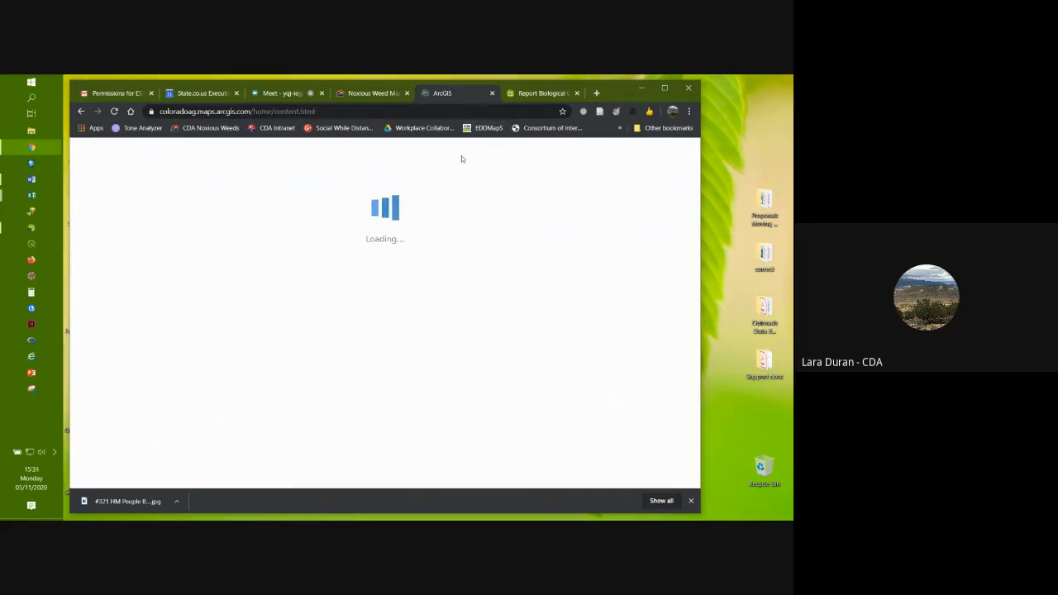
{"action": "left_click_drag", "start_coordinate": [702, 186], "coordinate": [755, 179]}
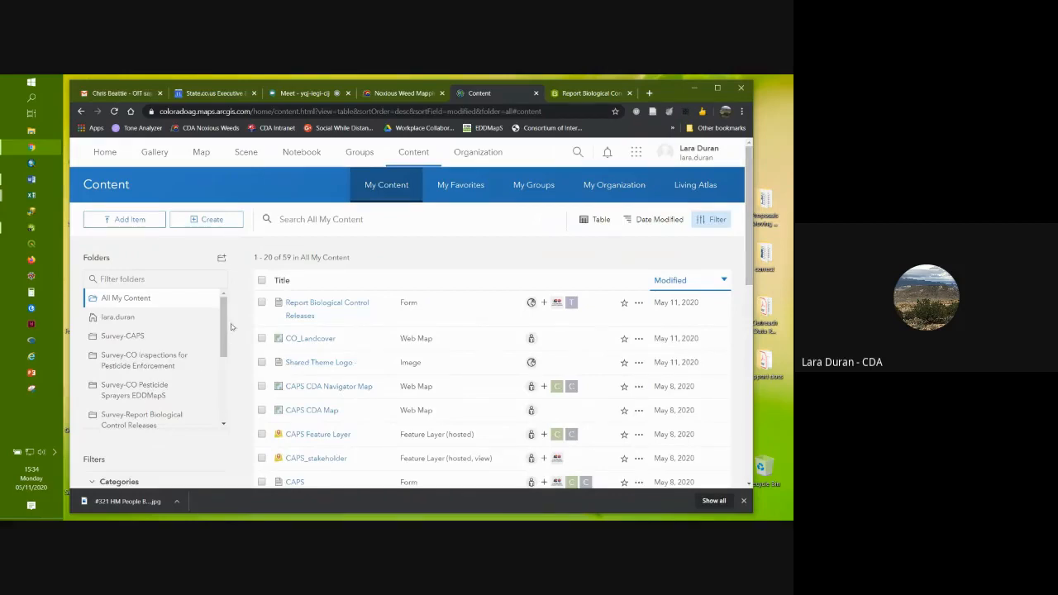
{"action": "scroll", "coordinate": [232, 356], "scroll_direction": "down", "scroll_amount": 1}
{"action": "left_click_drag", "start_coordinate": [233, 355], "coordinate": [240, 291]}
{"action": "left_click", "coordinate": [413, 151]}
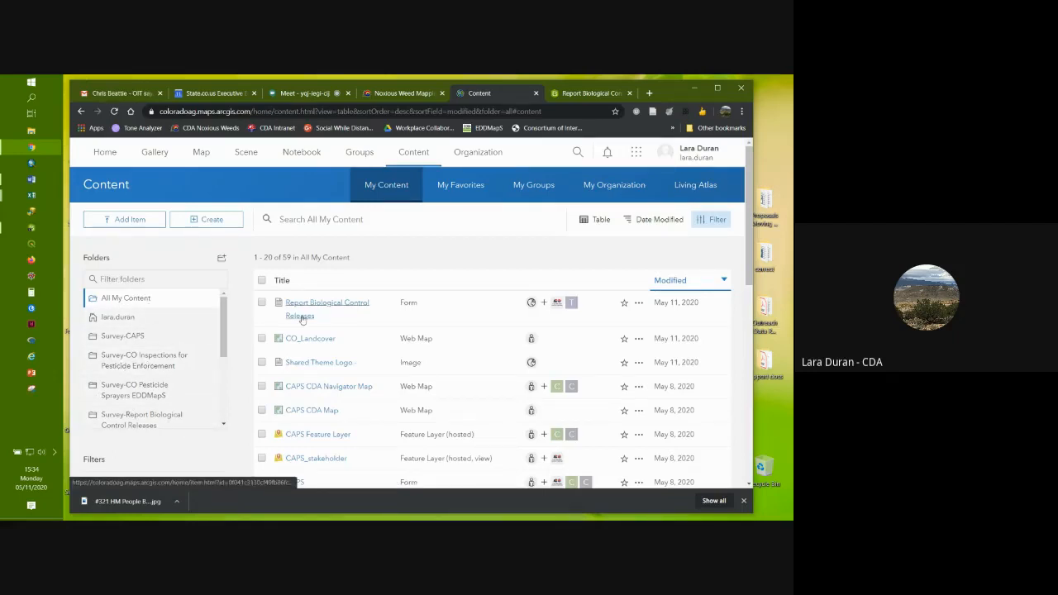
{"action": "left_click_drag", "start_coordinate": [224, 326], "coordinate": [231, 354]}
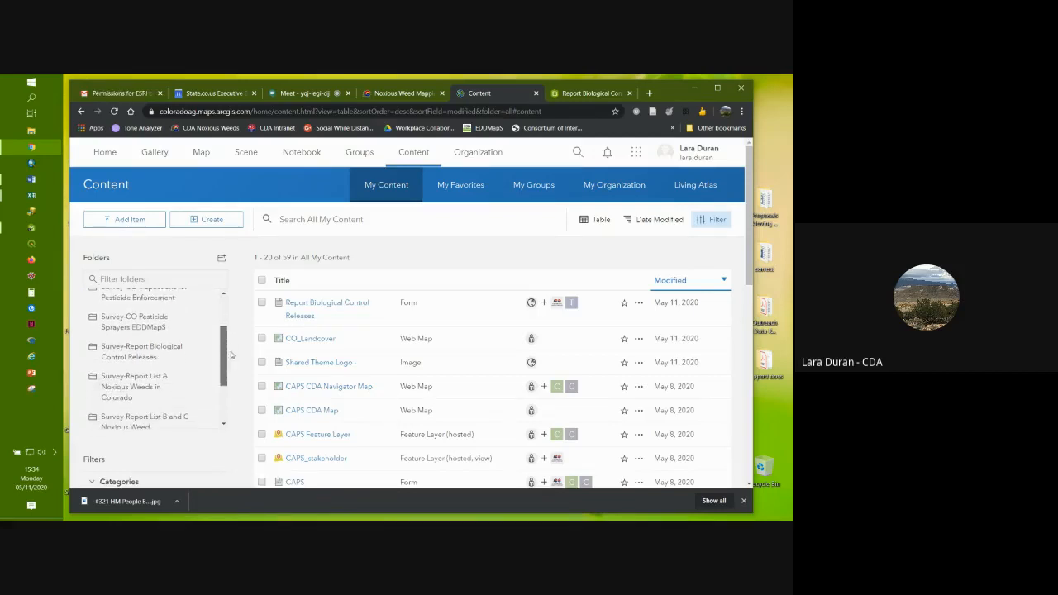
{"action": "left_click", "coordinate": [124, 359]}
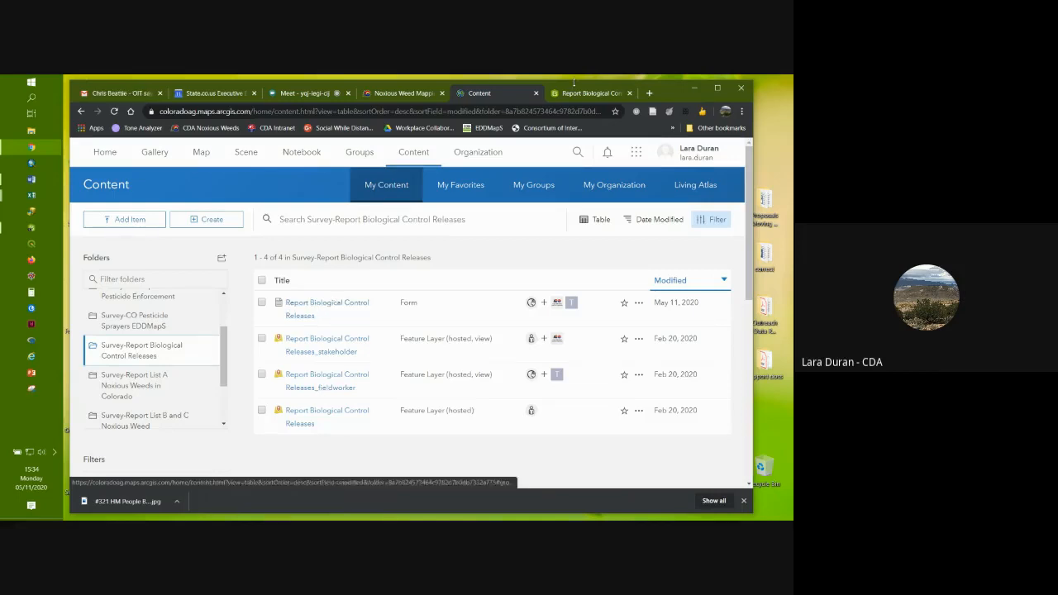
{"action": "left_click", "coordinate": [585, 94]}
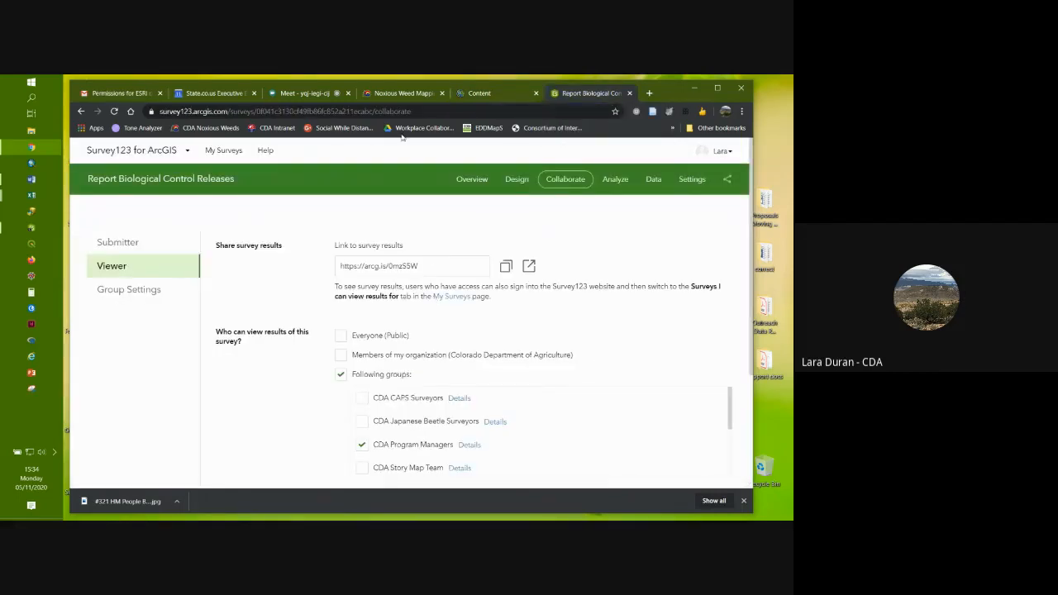
{"action": "left_click", "coordinate": [473, 179]}
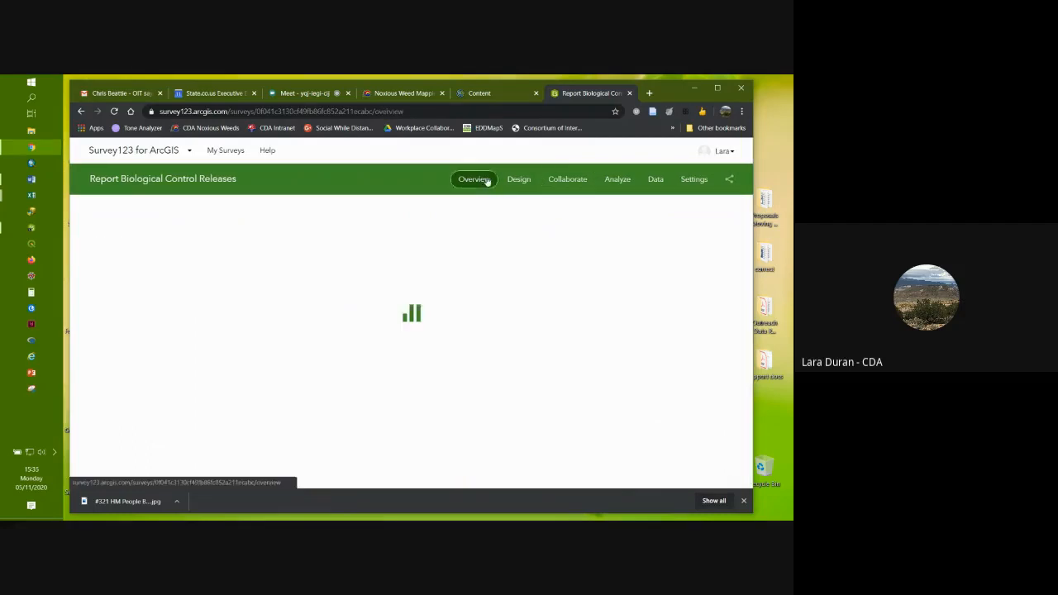
{"action": "left_click", "coordinate": [479, 92]}
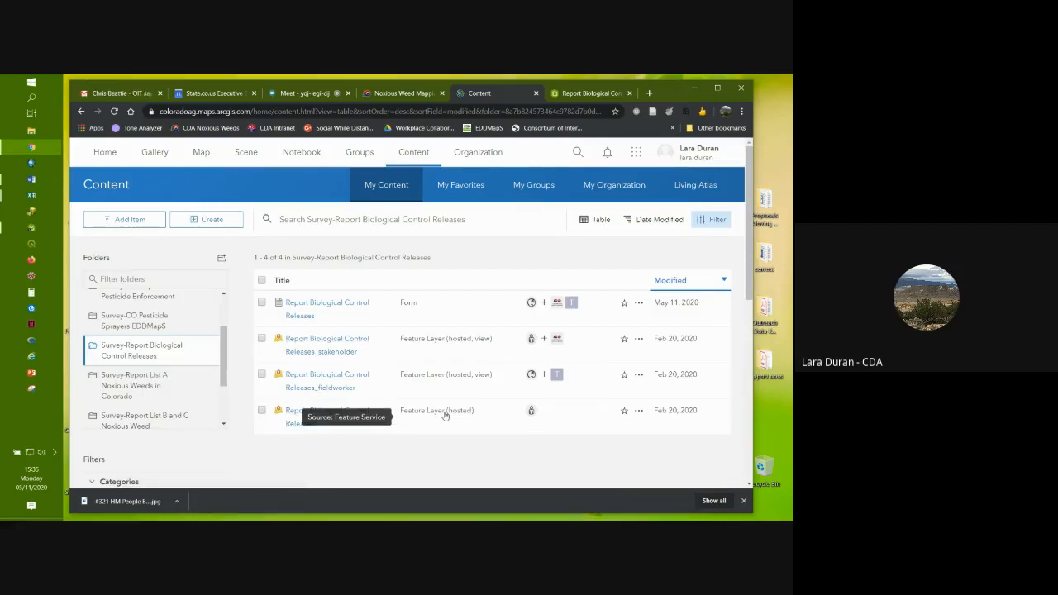
Step: Open the hosted Report Biological Control Releases layer's details, check export formats, and open it in Map Viewer
{"action": "left_click", "coordinate": [346, 416]}
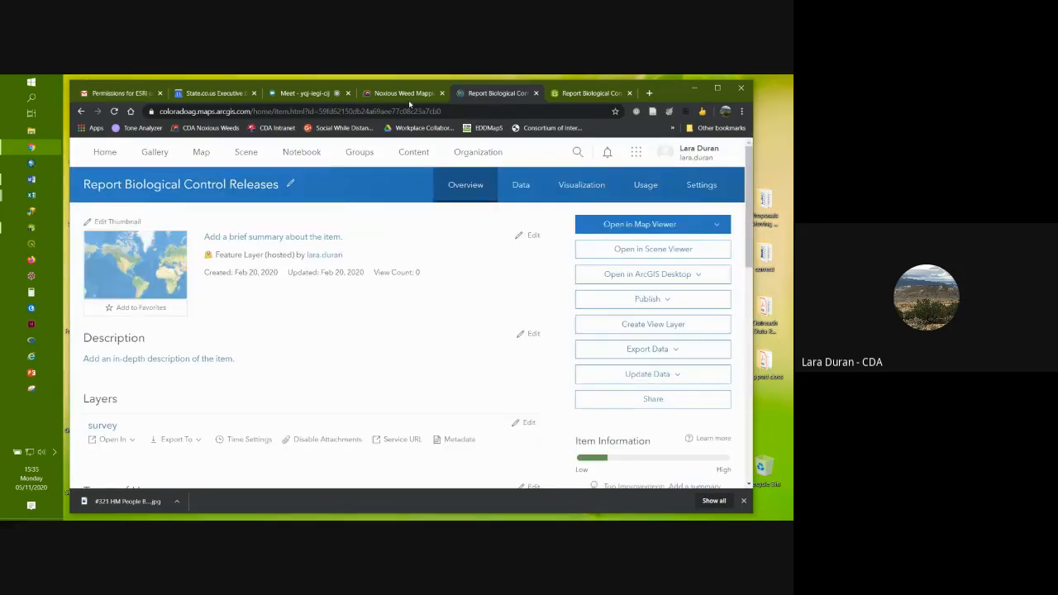
{"action": "left_click", "coordinate": [80, 111]}
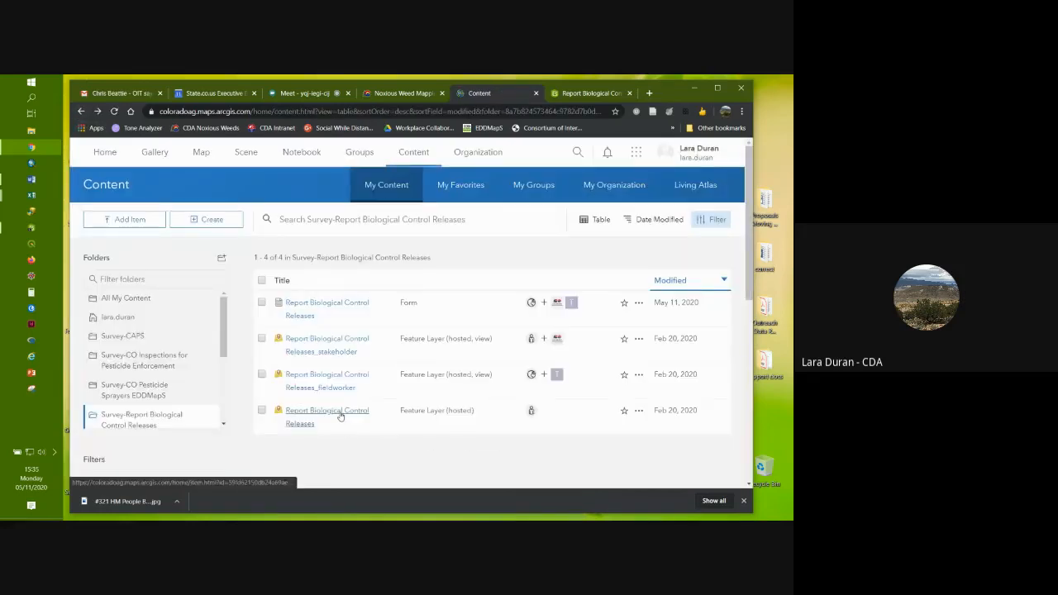
{"action": "left_click", "coordinate": [340, 416]}
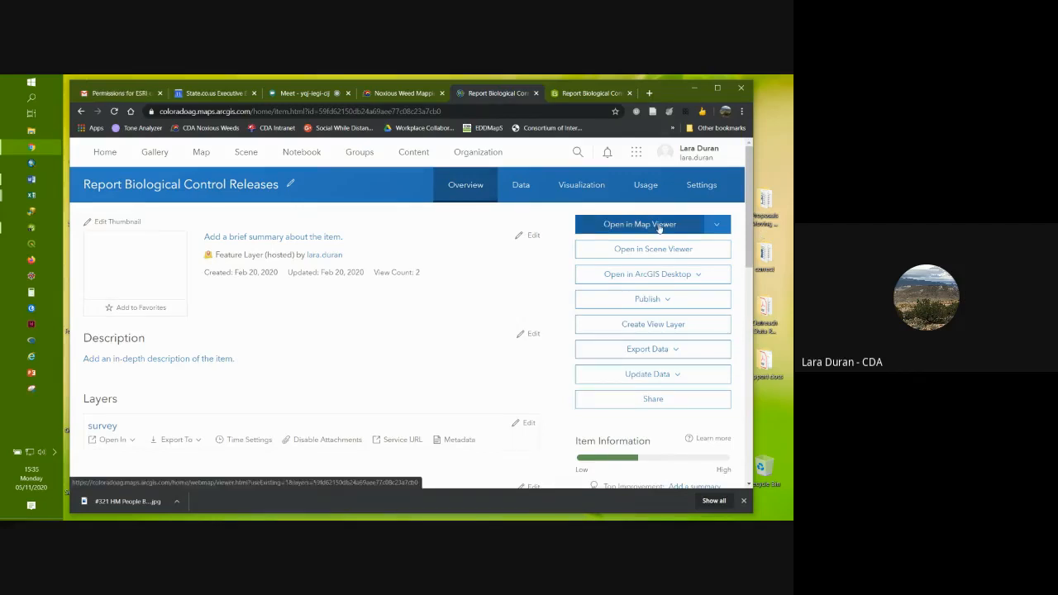
{"action": "left_click", "coordinate": [677, 351]}
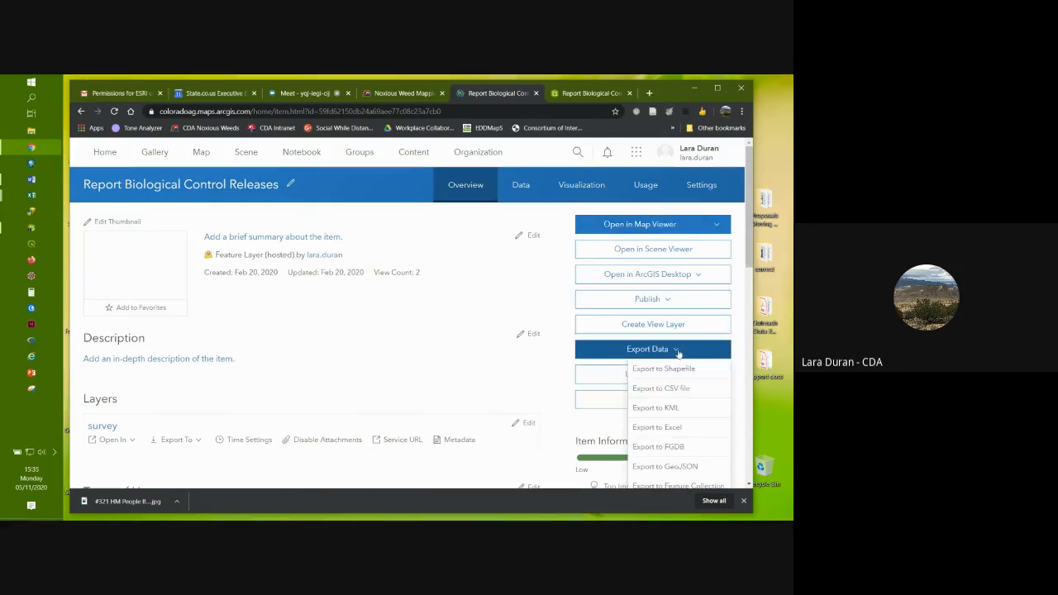
{"action": "left_click_drag", "start_coordinate": [752, 241], "coordinate": [752, 260]}
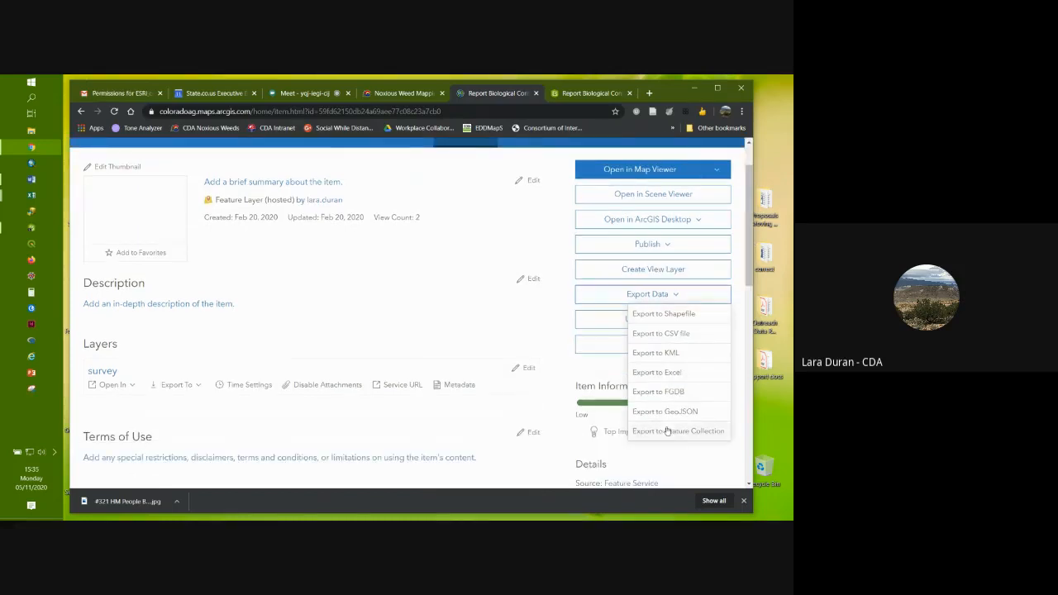
{"action": "left_click", "coordinate": [653, 172]}
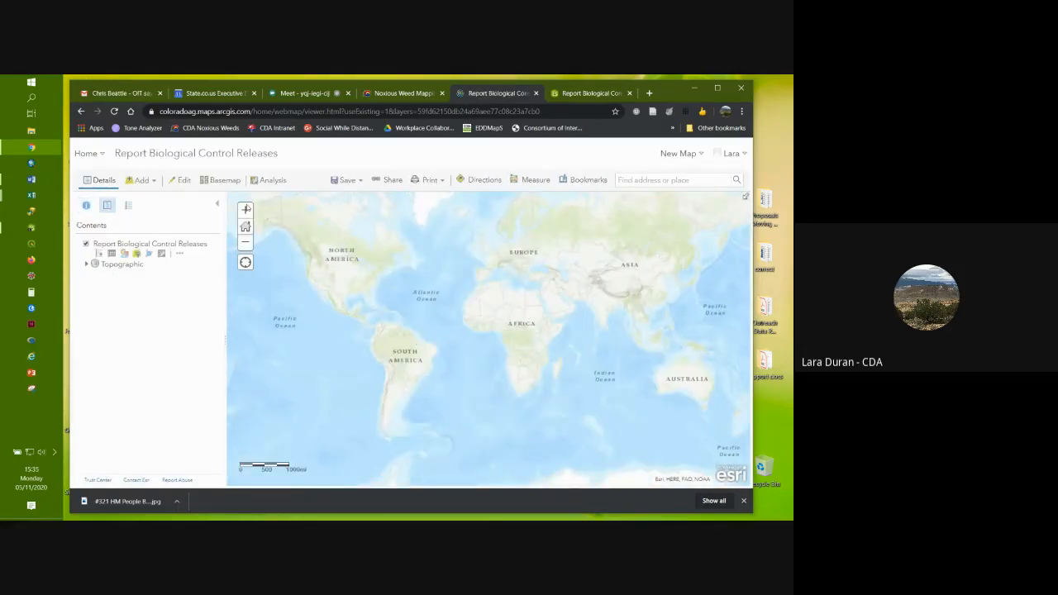
Step: Show the layer's empty attribute table and Survey Point legend, then switch to Google Meet
{"action": "left_click", "coordinate": [111, 254]}
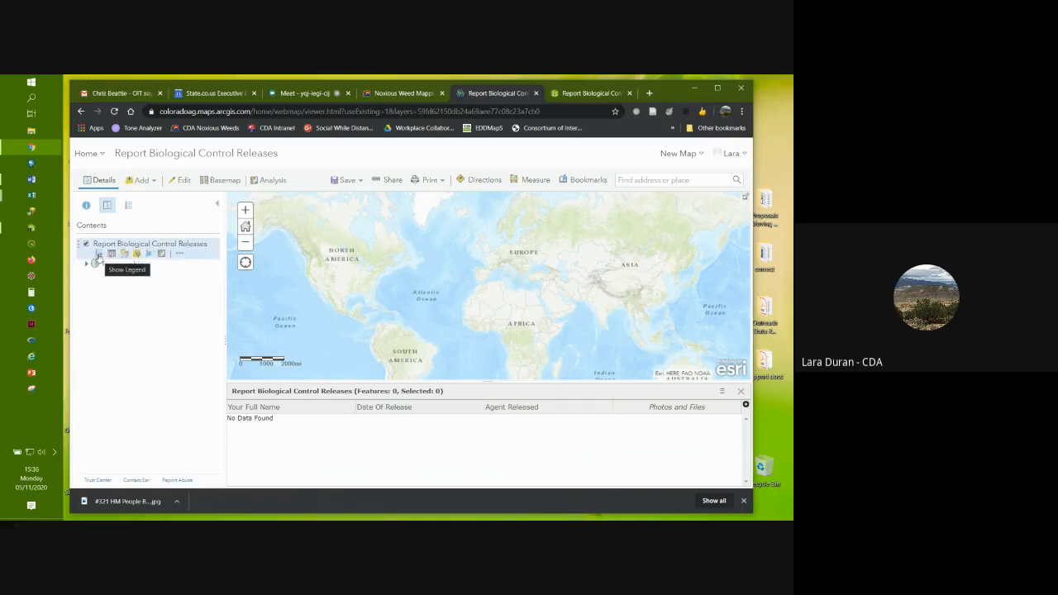
{"action": "left_click", "coordinate": [100, 256]}
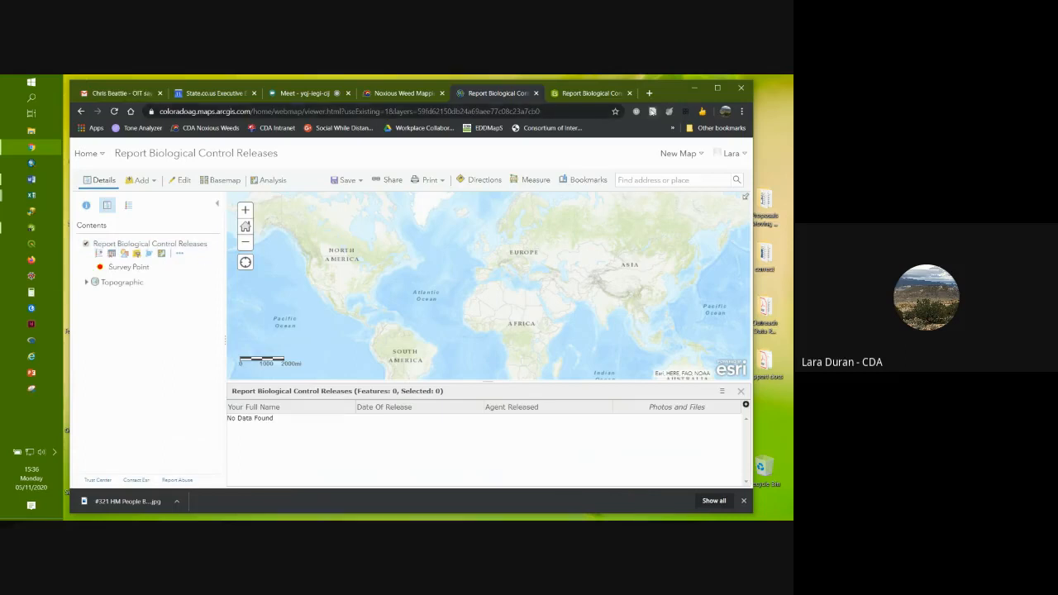
{"action": "left_click", "coordinate": [305, 94]}
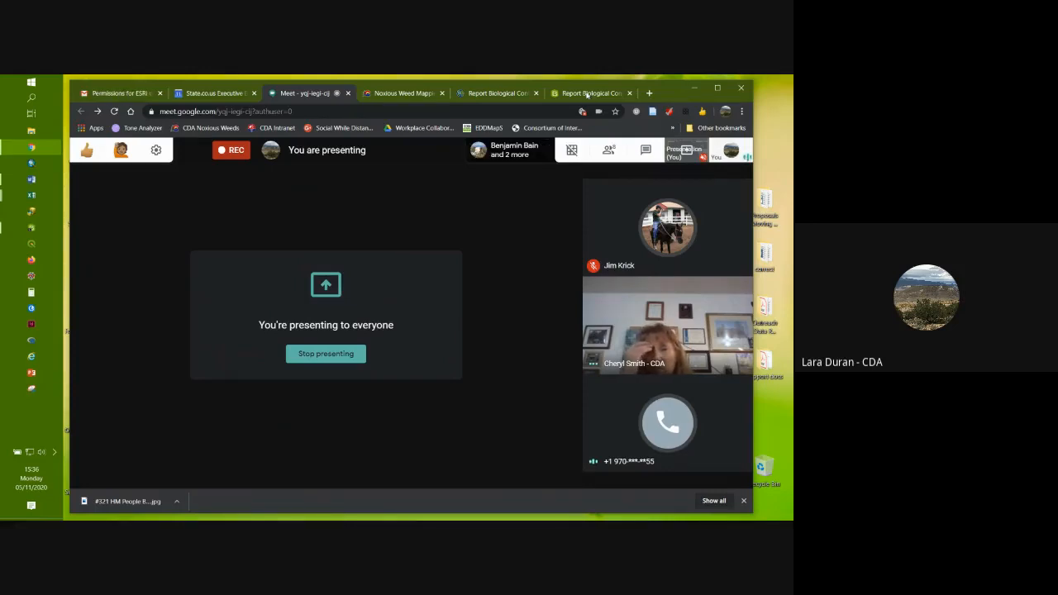
Step: Restore Survey123 Connect, return to My Survey Designs, and move the window up and left
{"action": "left_click", "coordinate": [587, 94]}
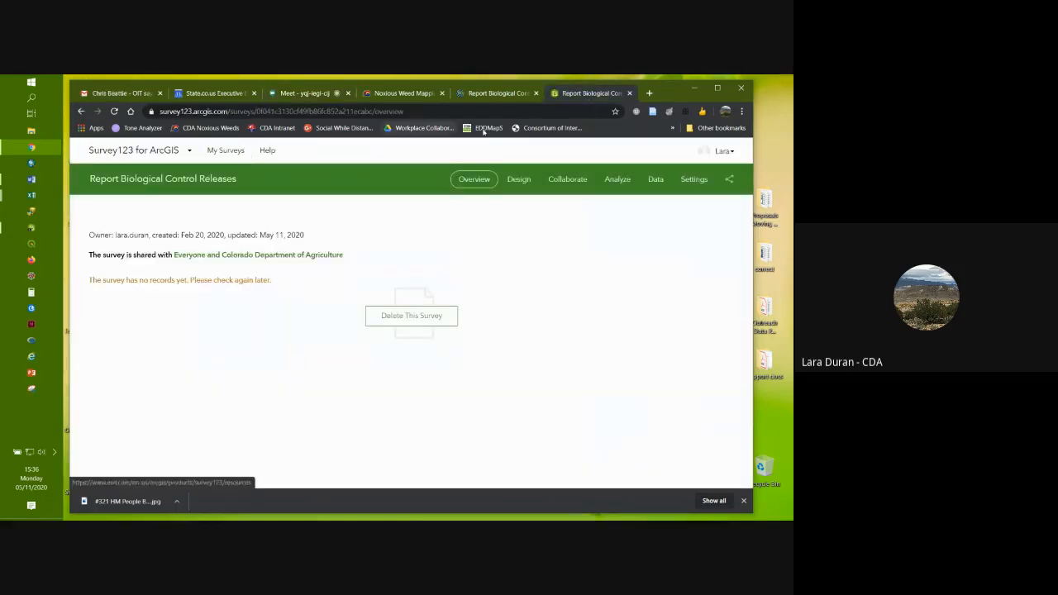
{"action": "left_click", "coordinate": [692, 88]}
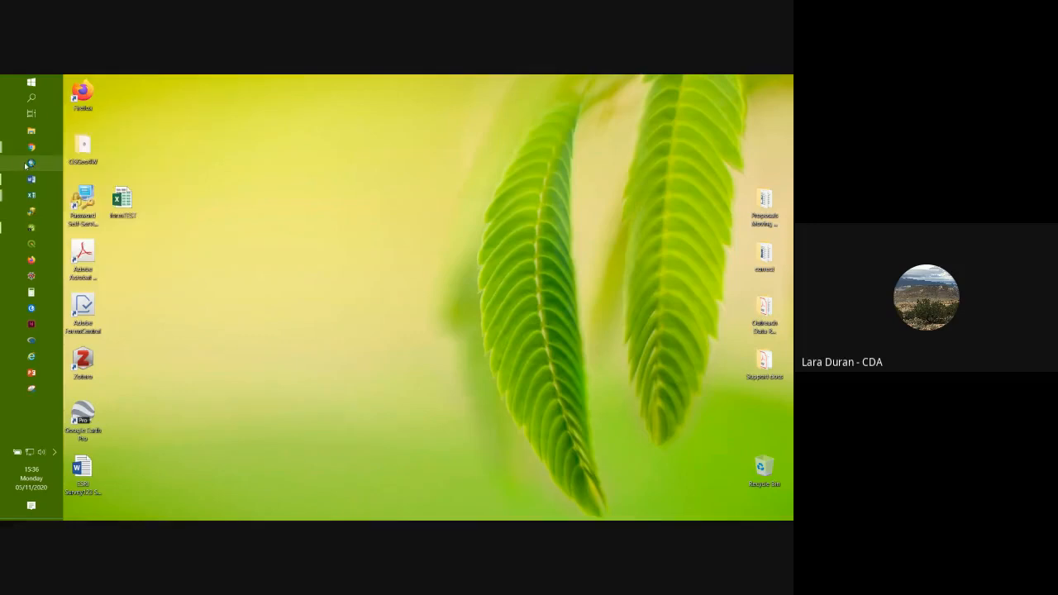
{"action": "mouse_move", "coordinate": [38, 238]}
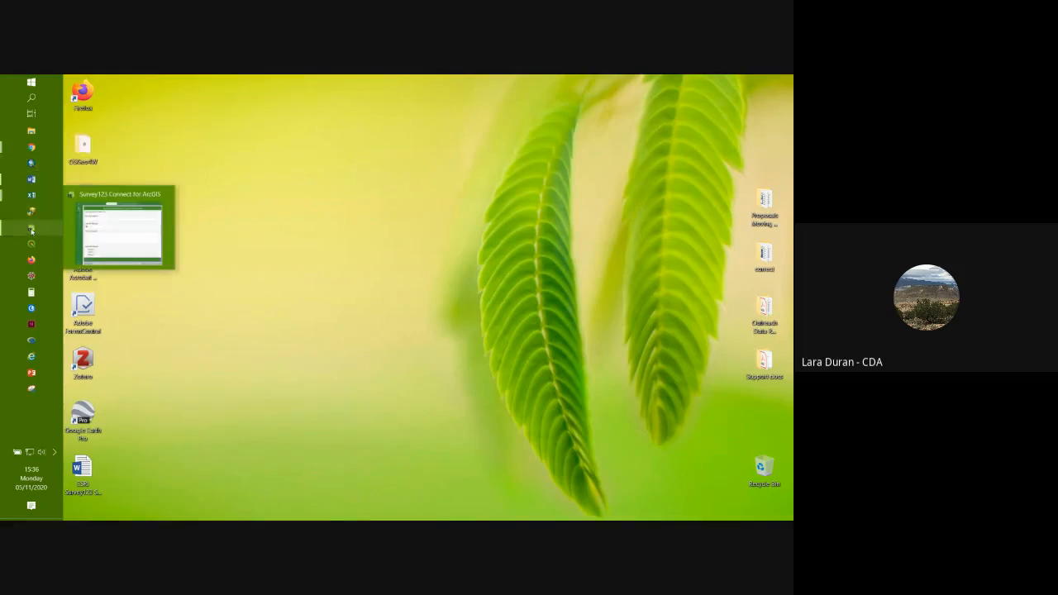
{"action": "left_click", "coordinate": [31, 231]}
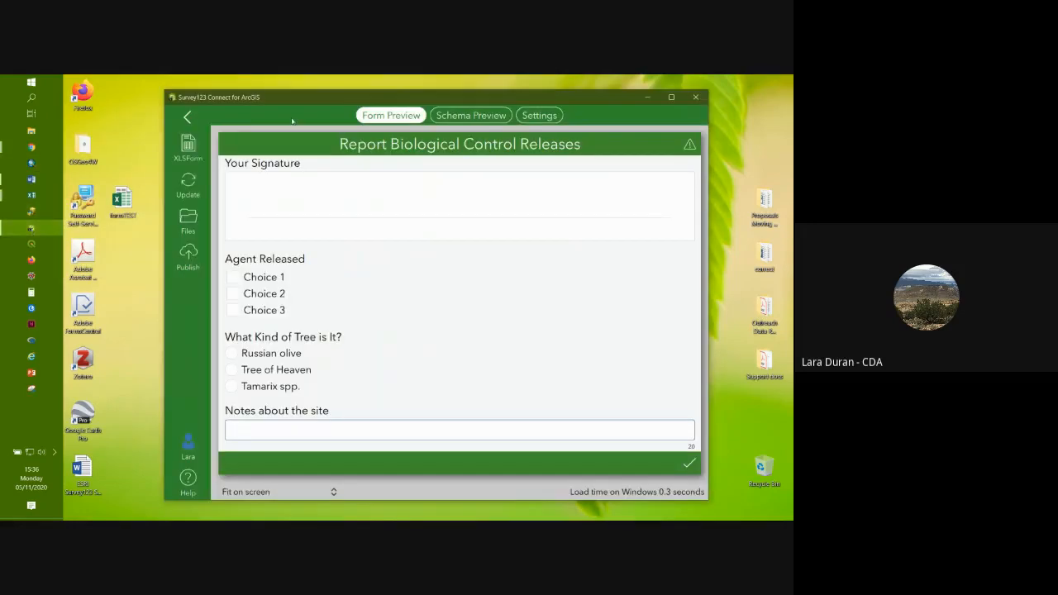
{"action": "left_click", "coordinate": [187, 116]}
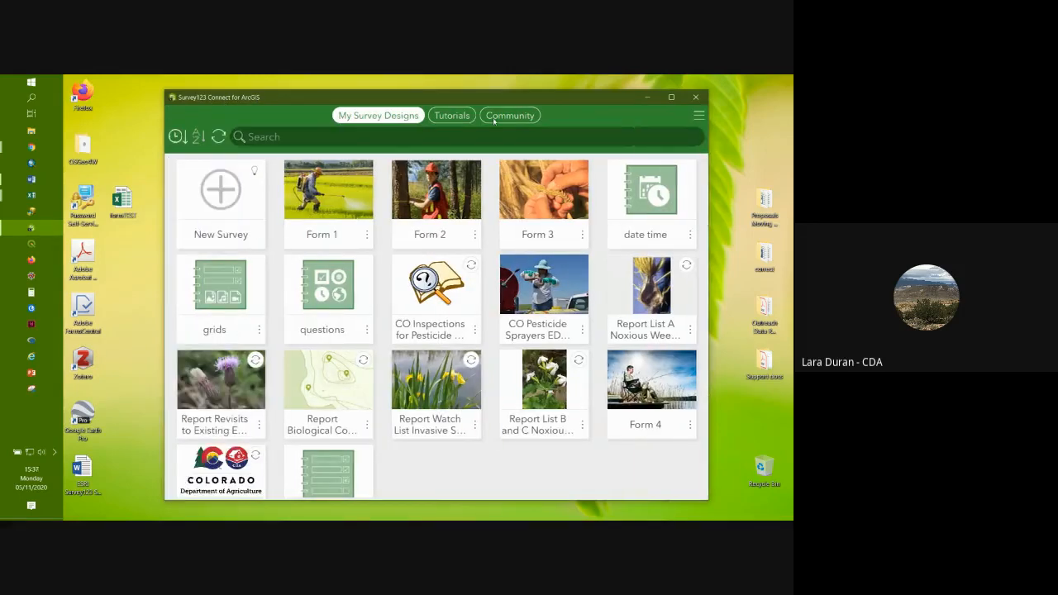
{"action": "left_click_drag", "start_coordinate": [515, 92], "coordinate": [473, 78]}
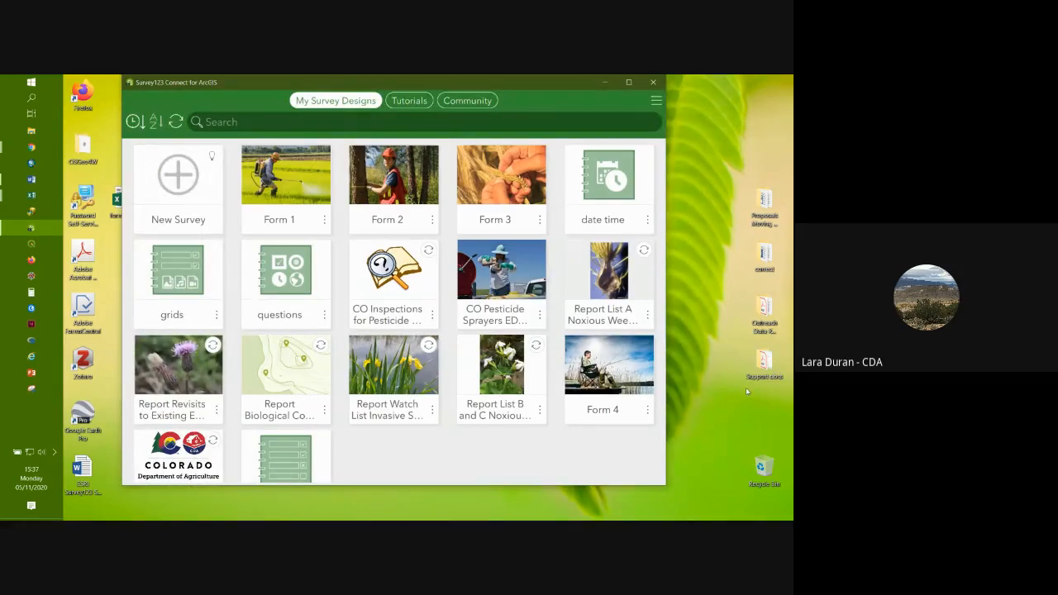
Step: Preview the List A Noxious Weeds form, testing the infested-point repeats and the plant-count calculator
{"action": "left_click", "coordinate": [604, 285]}
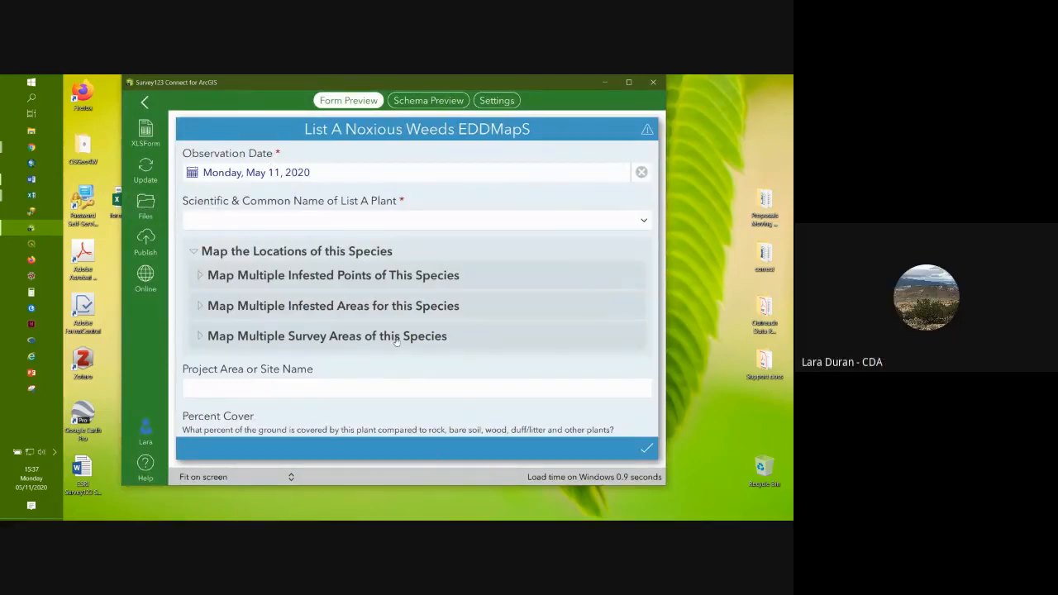
{"action": "left_click", "coordinate": [201, 278]}
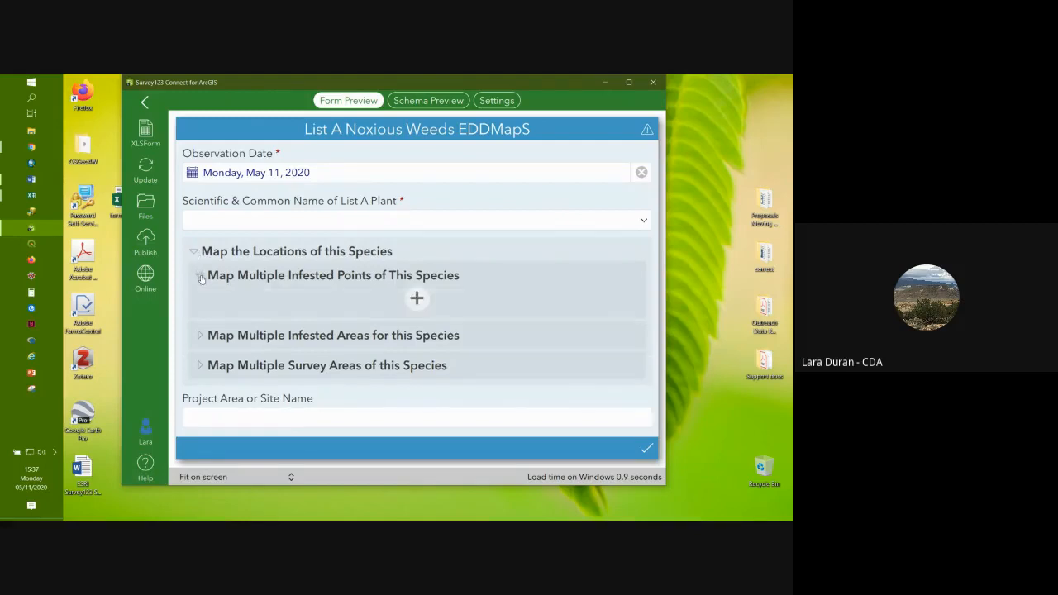
{"action": "left_click", "coordinate": [200, 278]}
{"action": "left_click", "coordinate": [416, 298]}
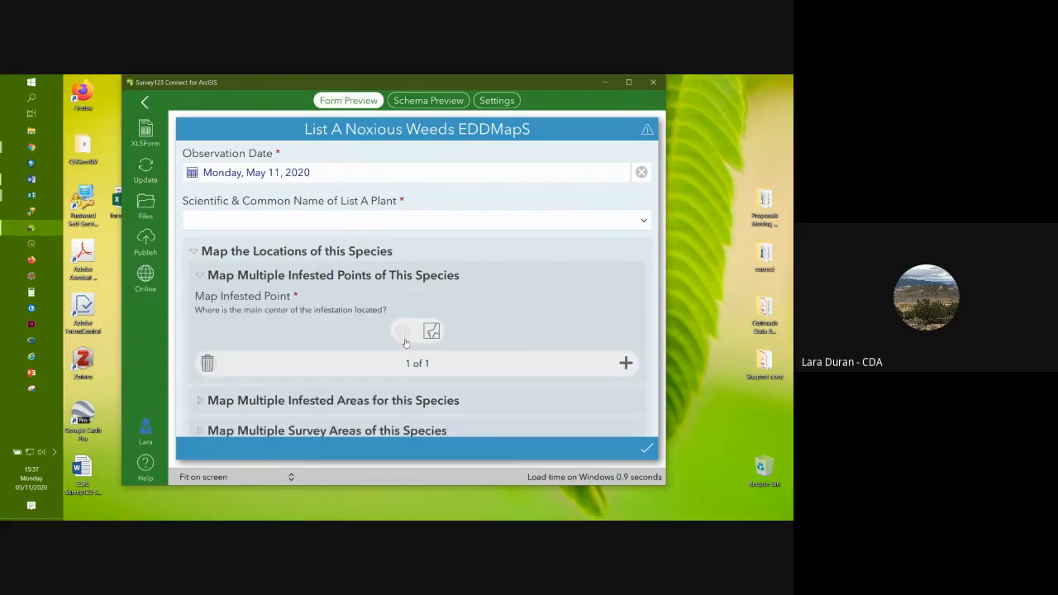
{"action": "left_click", "coordinate": [194, 252]}
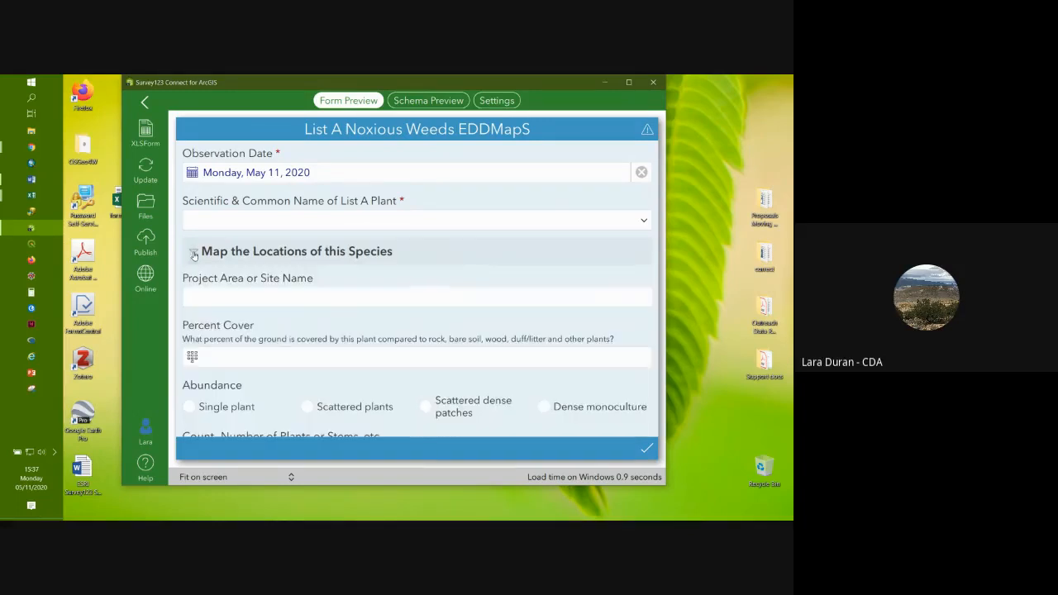
{"action": "scroll", "coordinate": [219, 263], "scroll_direction": "down", "scroll_amount": 3}
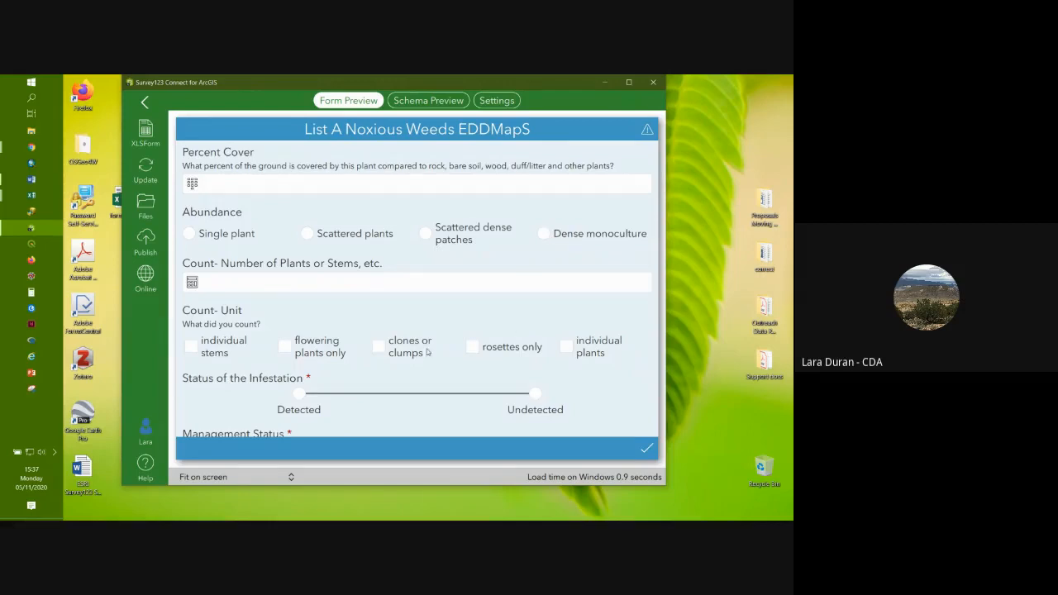
{"action": "scroll", "coordinate": [426, 351], "scroll_direction": "down", "scroll_amount": 1}
{"action": "left_click", "coordinate": [193, 229]}
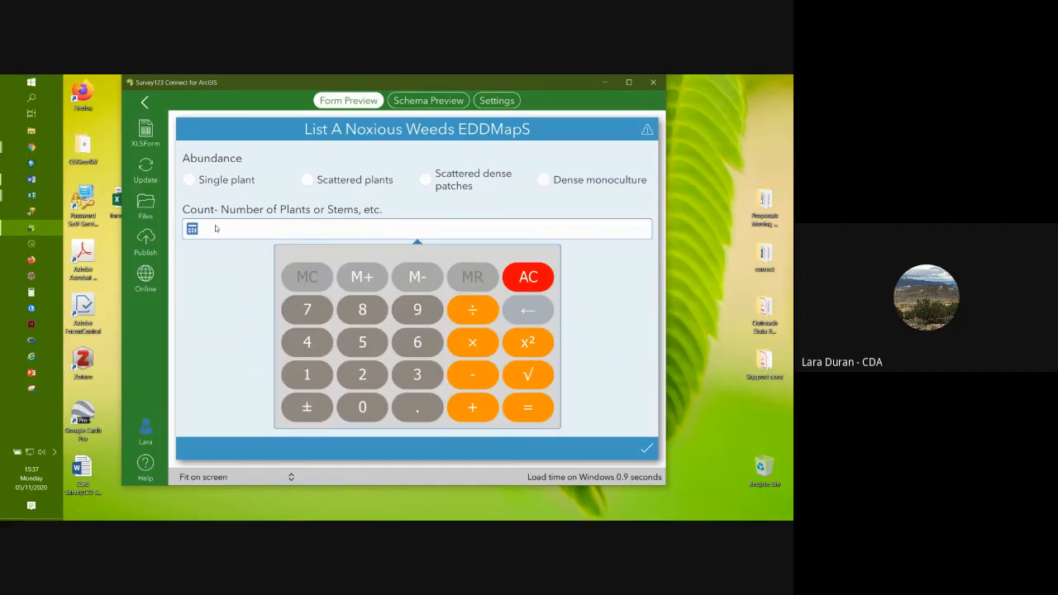
{"action": "left_click", "coordinate": [192, 229]}
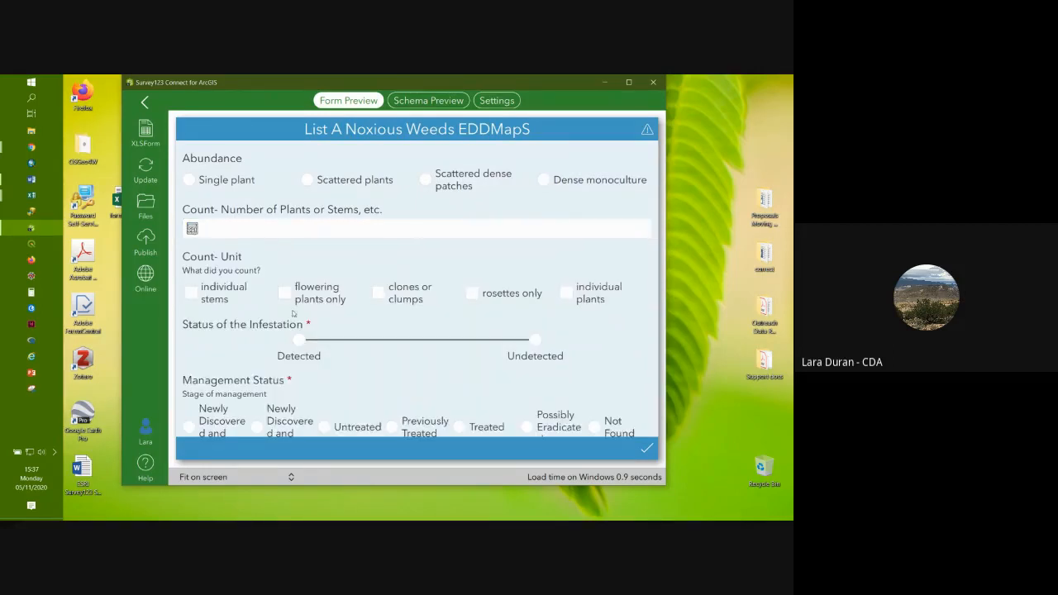
Step: Set status to Detected and management to Previously Treated, check the County list, then open the XLSForm
{"action": "scroll", "coordinate": [364, 376], "scroll_direction": "down", "scroll_amount": 1}
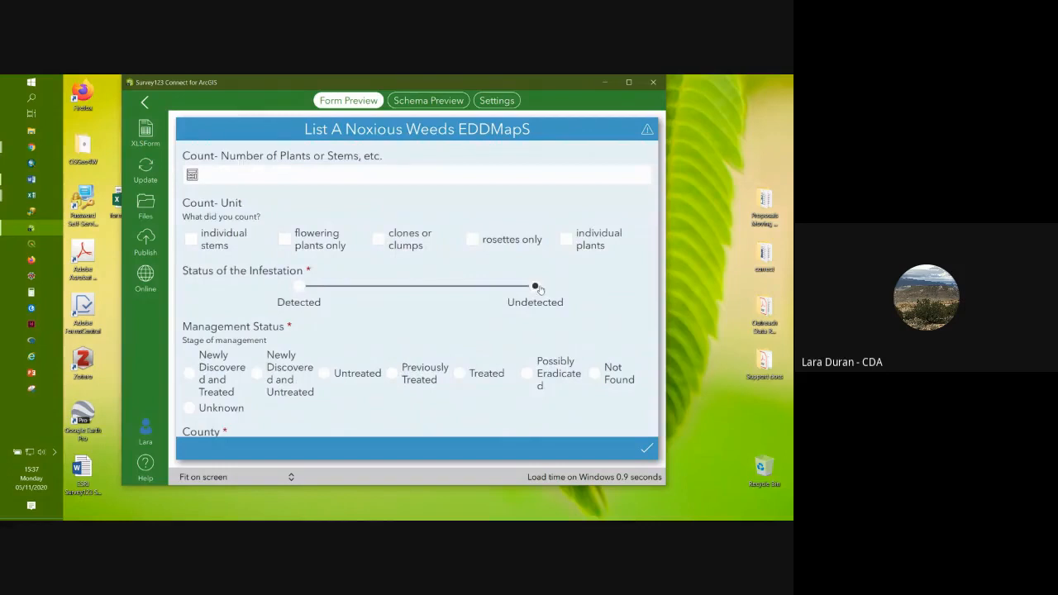
{"action": "left_click", "coordinate": [299, 287]}
{"action": "scroll", "coordinate": [406, 329], "scroll_direction": "down", "scroll_amount": 1}
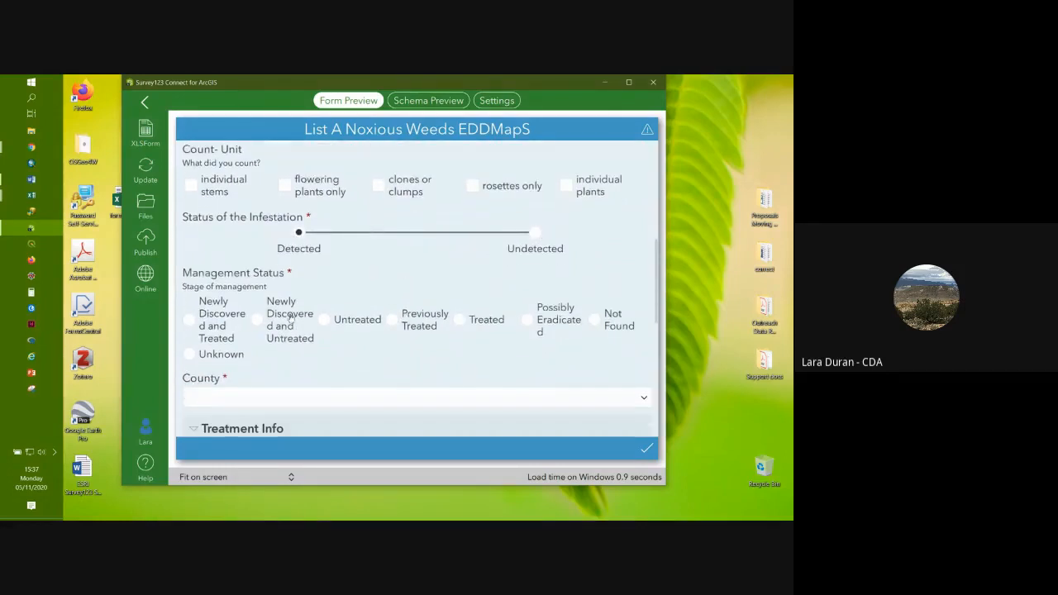
{"action": "left_click", "coordinate": [198, 325]}
{"action": "left_click", "coordinate": [340, 324]}
{"action": "left_click", "coordinate": [392, 323]}
{"action": "scroll", "coordinate": [345, 356], "scroll_direction": "down", "scroll_amount": 2}
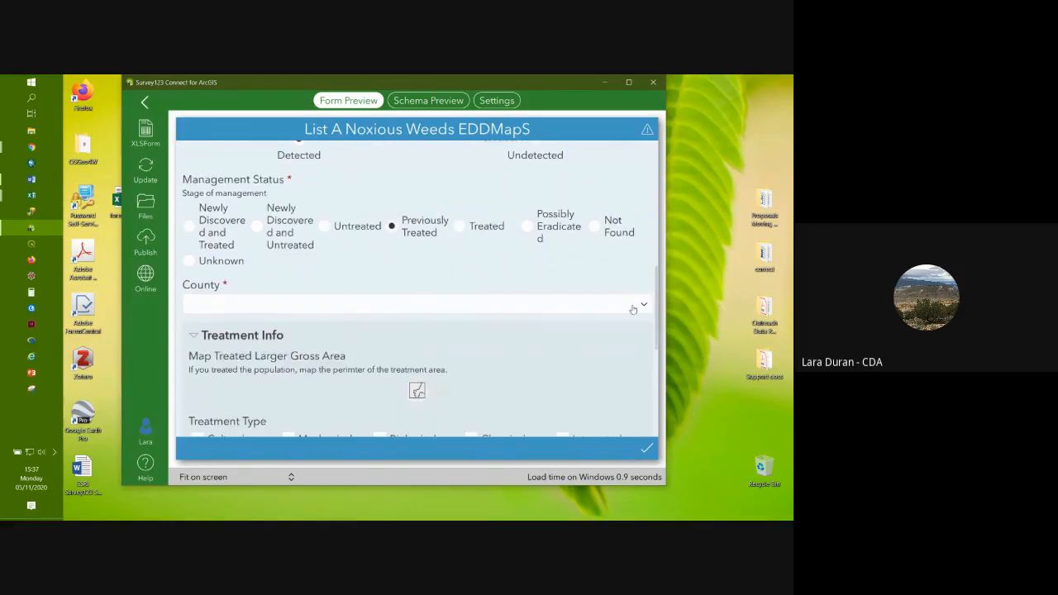
{"action": "left_click", "coordinate": [339, 304]}
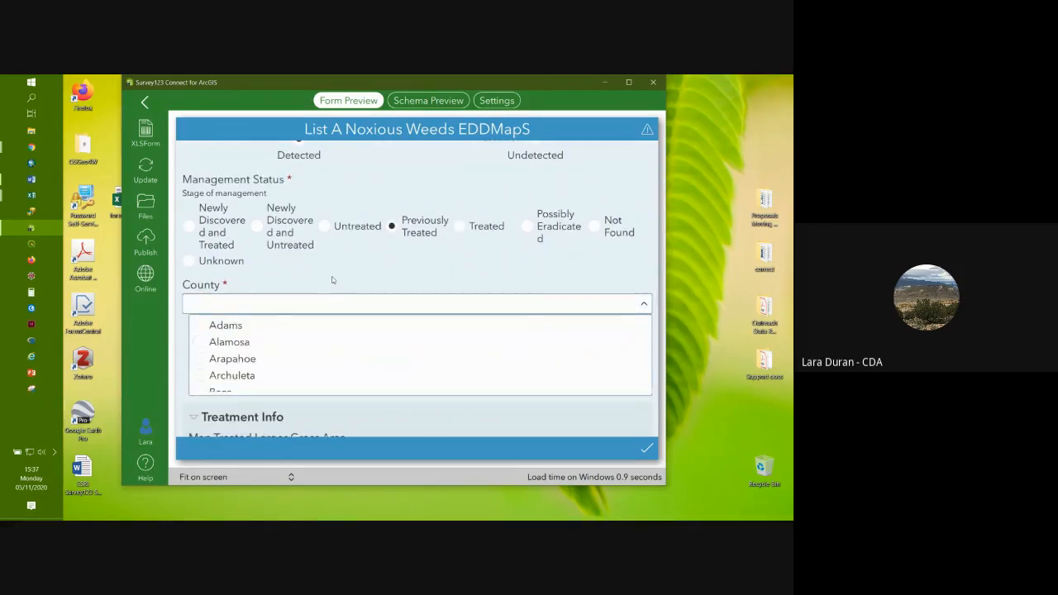
{"action": "left_click", "coordinate": [646, 305]}
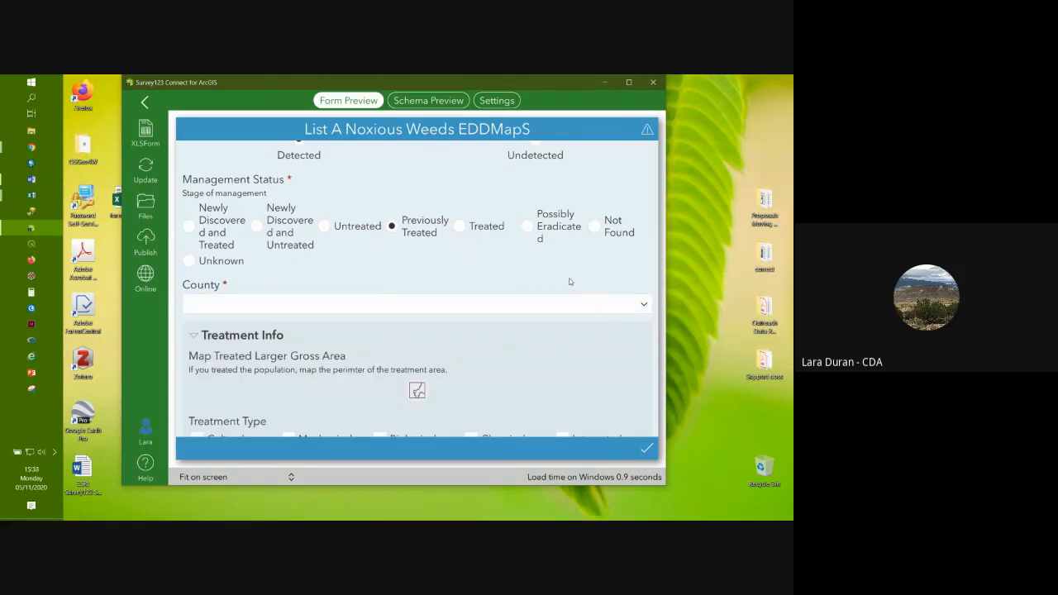
{"action": "scroll", "coordinate": [526, 311], "scroll_direction": "down", "scroll_amount": 1}
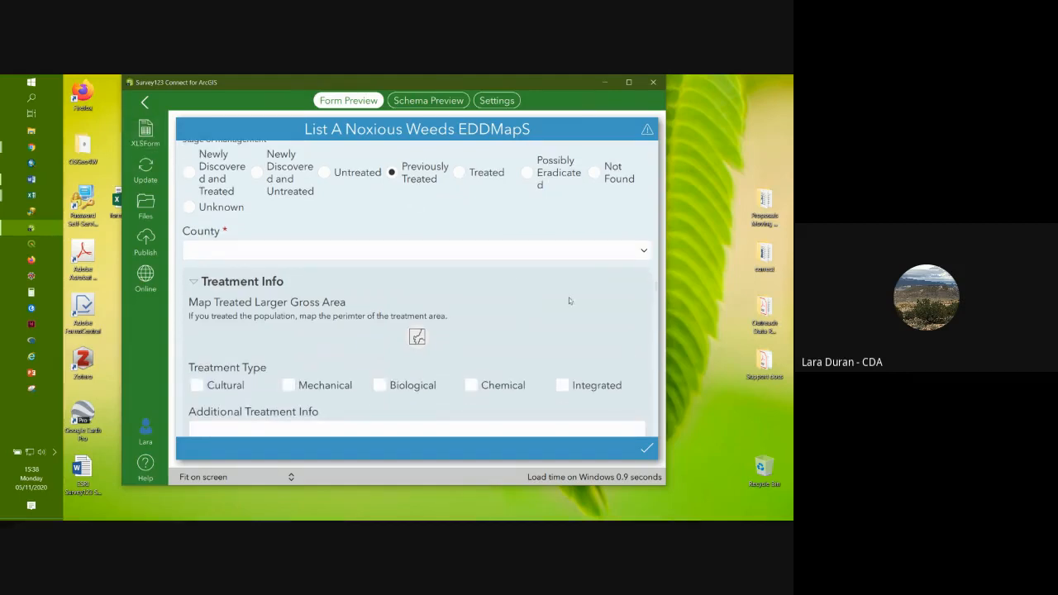
{"action": "scroll", "coordinate": [502, 324], "scroll_direction": "down", "scroll_amount": 4}
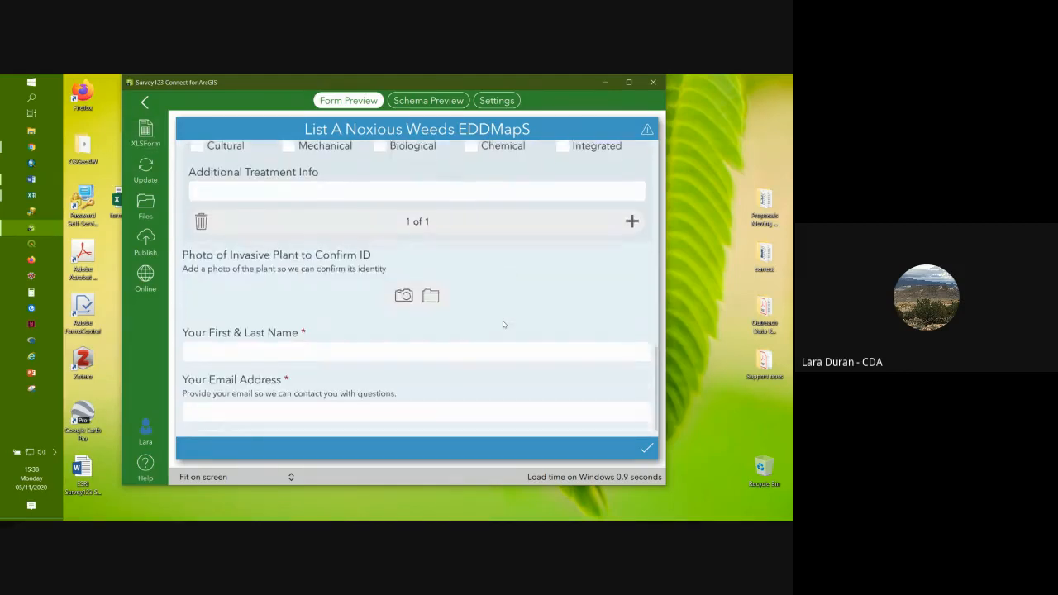
{"action": "scroll", "coordinate": [503, 324], "scroll_direction": "up", "scroll_amount": 1}
{"action": "scroll", "coordinate": [502, 324], "scroll_direction": "up", "scroll_amount": 2}
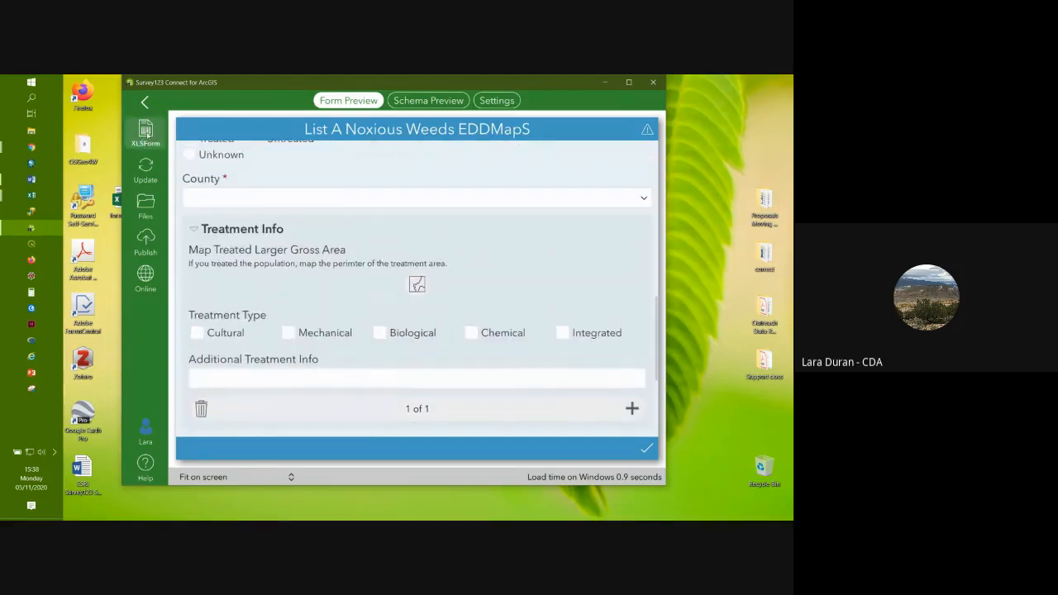
{"action": "left_click", "coordinate": [146, 133]}
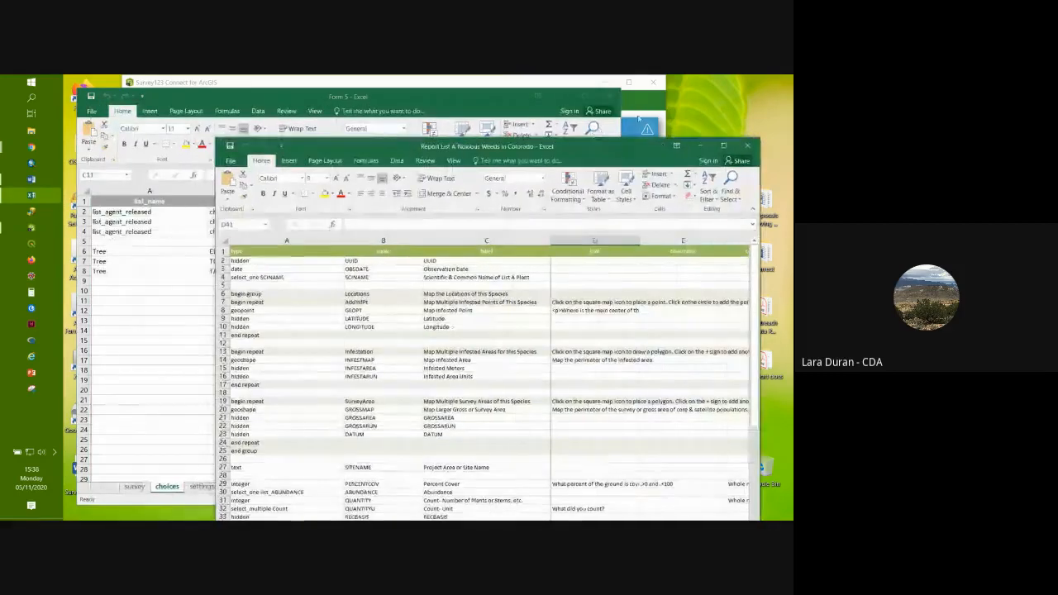
Step: Close the Form 5 workbook, then reposition, resize and zoom the Report List A sheet
{"action": "left_click", "coordinate": [610, 97]}
{"action": "left_click_drag", "start_coordinate": [623, 150], "coordinate": [521, 99]}
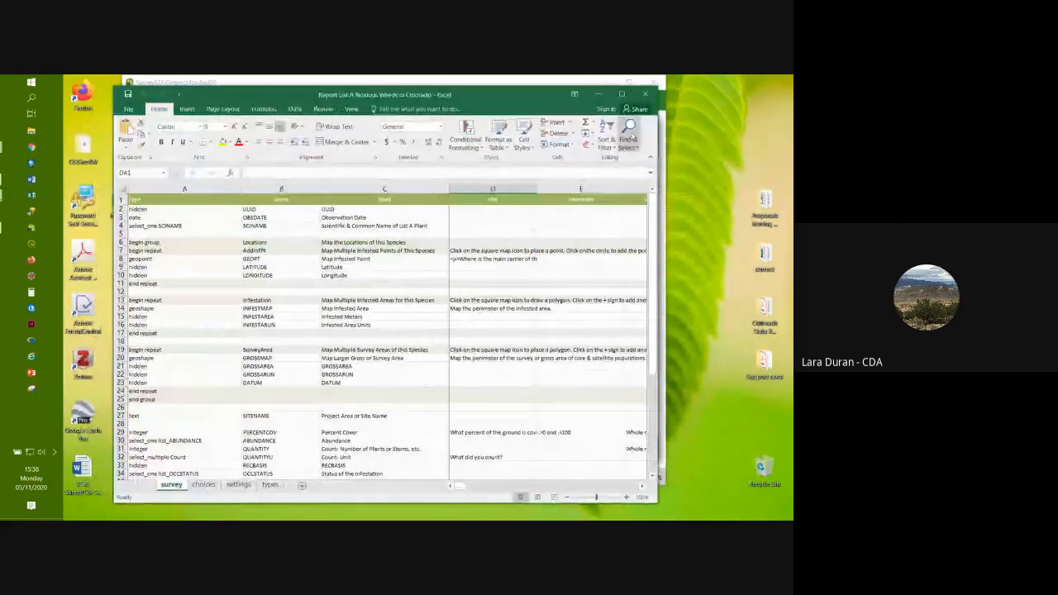
{"action": "left_click", "coordinate": [611, 498]}
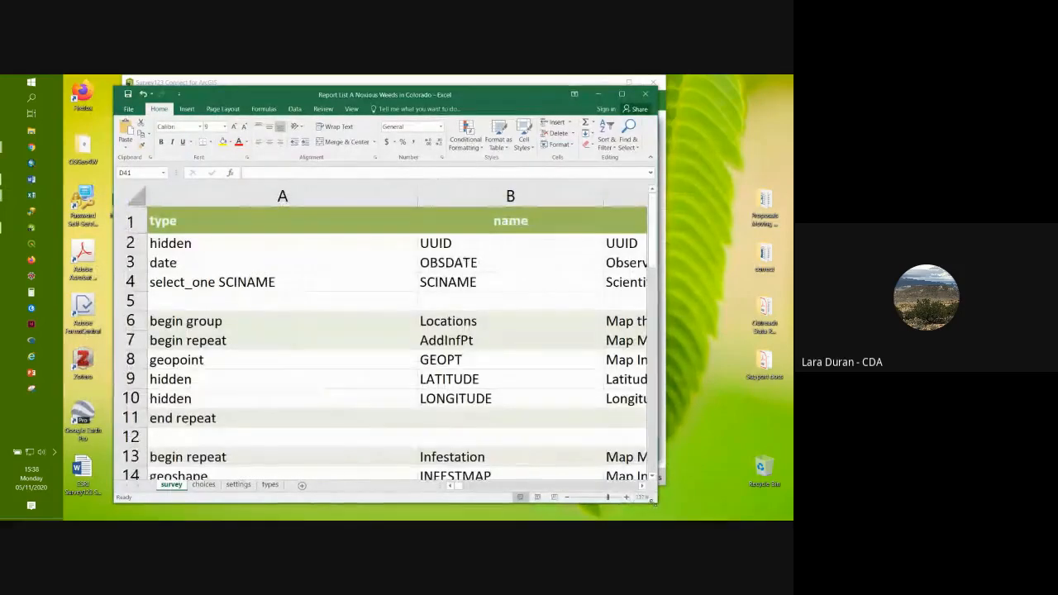
{"action": "left_click_drag", "start_coordinate": [654, 501], "coordinate": [753, 513]}
{"action": "left_click", "coordinate": [685, 508]}
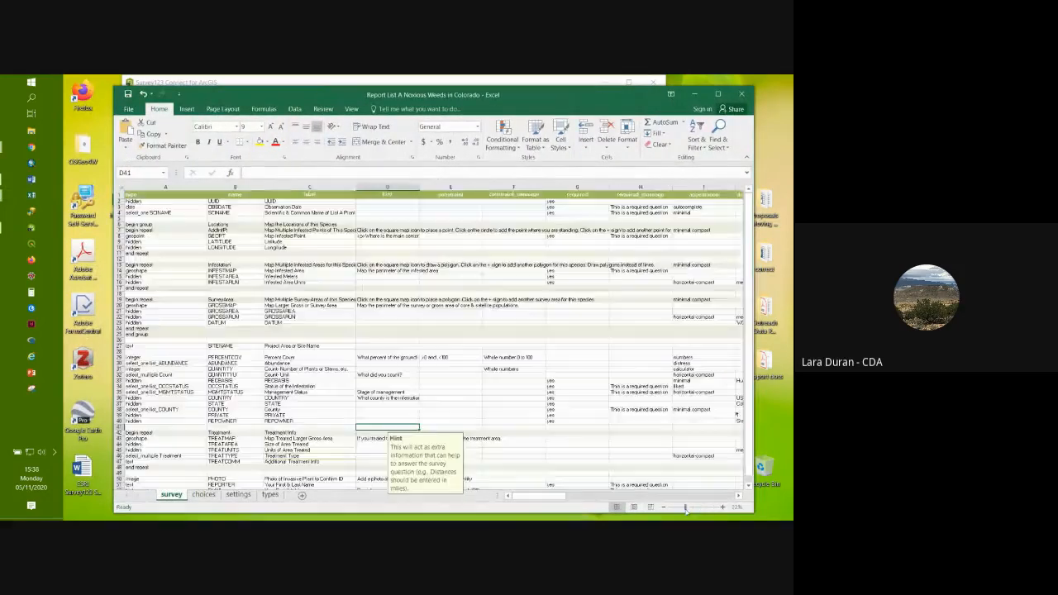
{"action": "left_click", "coordinate": [724, 508]}
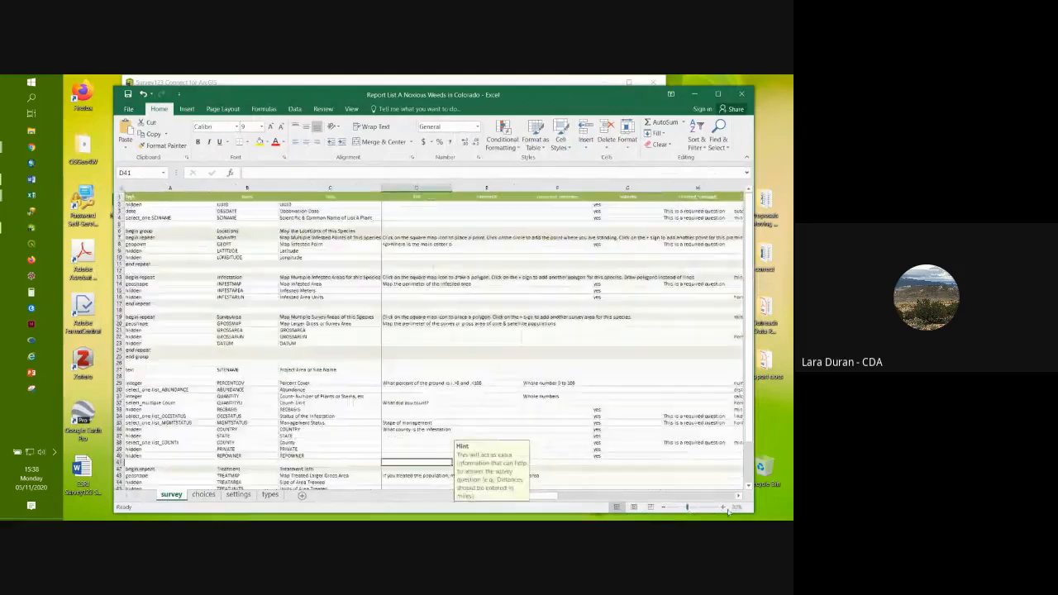
{"action": "left_click", "coordinate": [724, 508]}
{"action": "left_click", "coordinate": [725, 508]}
{"action": "left_click", "coordinate": [724, 507]}
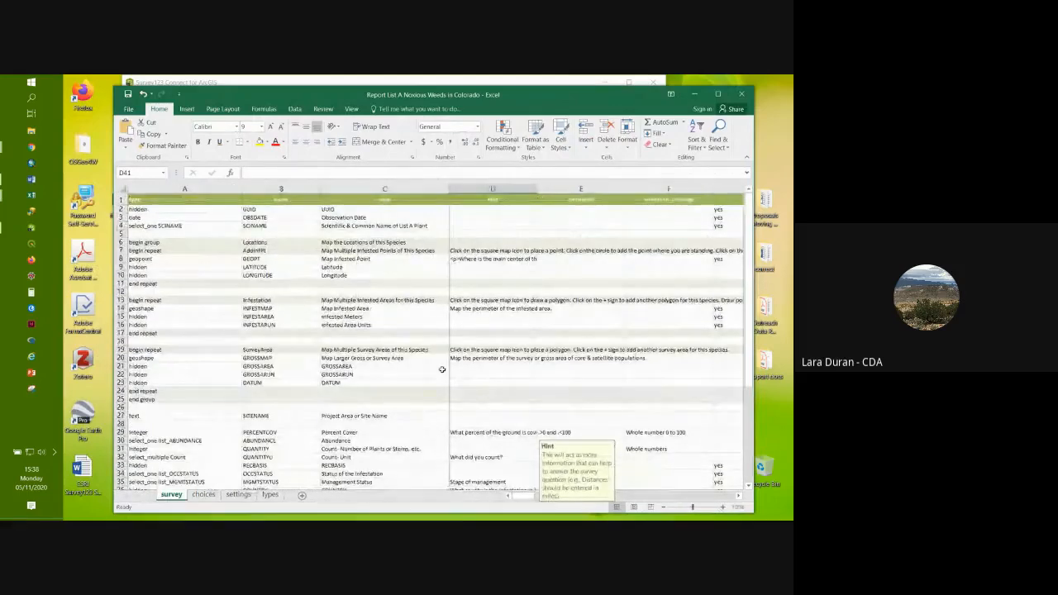
{"action": "left_click_drag", "start_coordinate": [540, 101], "coordinate": [506, 92]}
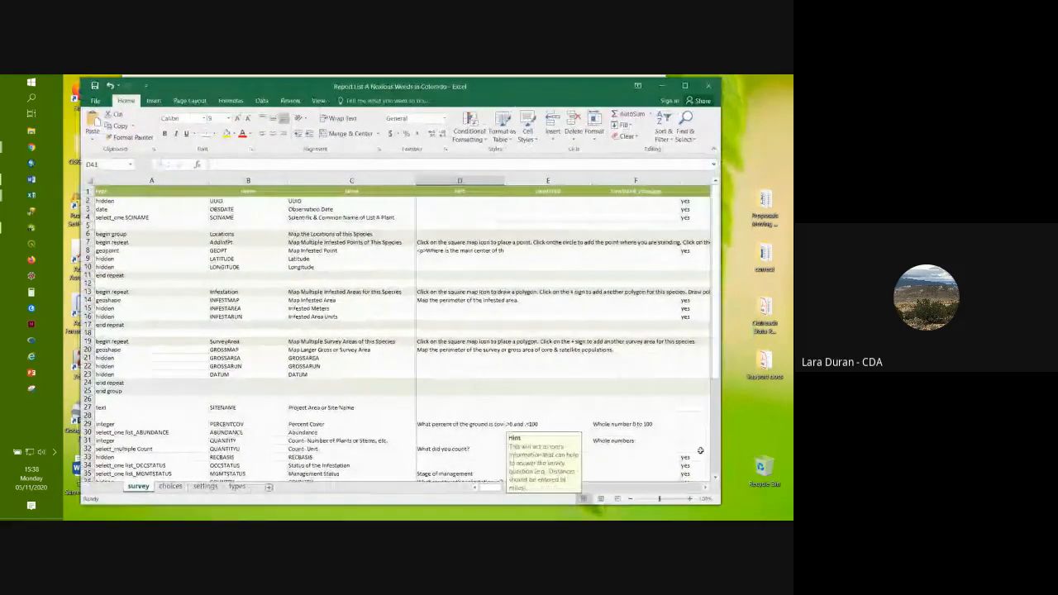
Step: Read the type, name, label and hint column guidance on the survey sheet
{"action": "left_click", "coordinate": [151, 179]}
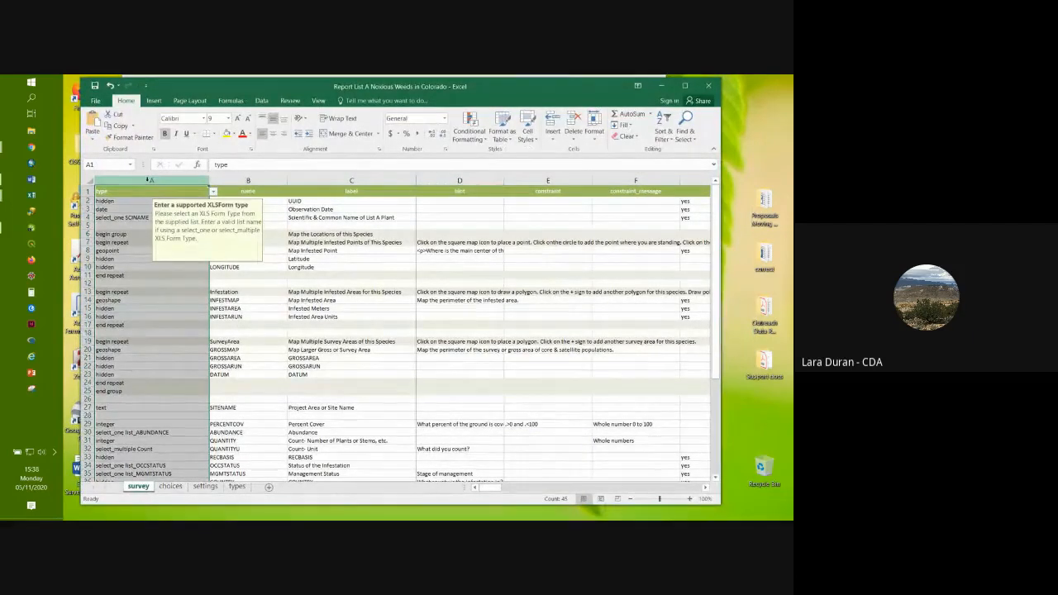
{"action": "left_click", "coordinate": [248, 179]}
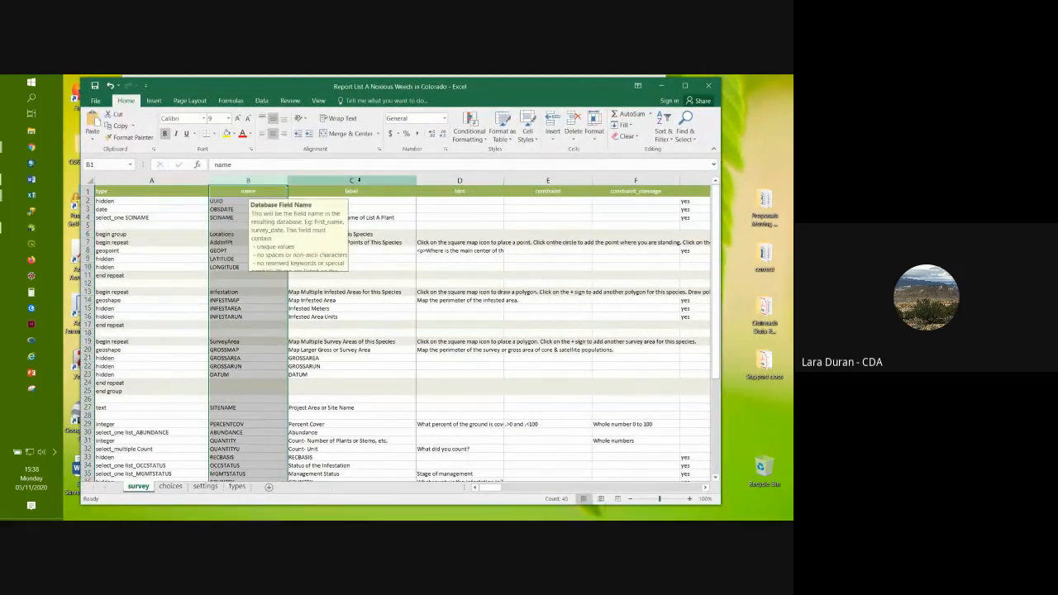
{"action": "left_click", "coordinate": [351, 179]}
{"action": "left_click", "coordinate": [164, 180]}
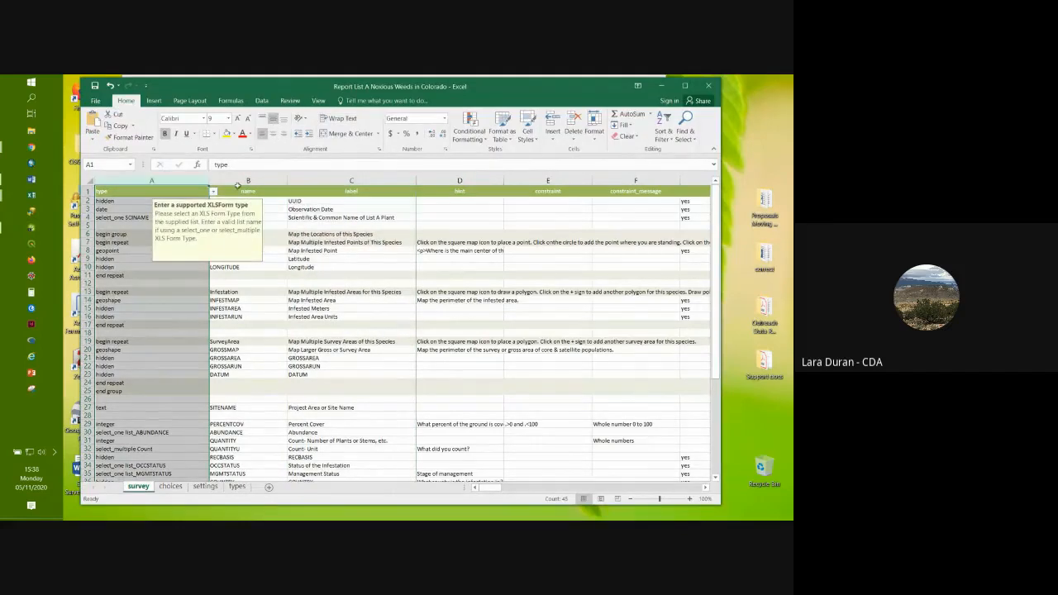
{"action": "left_click", "coordinate": [274, 180]}
{"action": "left_click", "coordinate": [269, 179]}
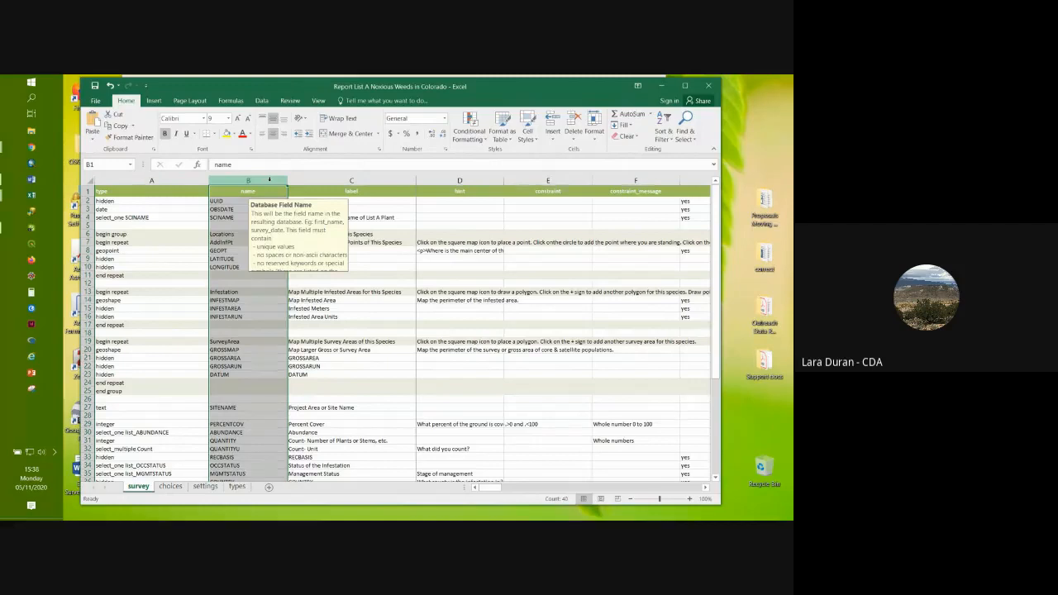
{"action": "left_click", "coordinate": [352, 181]}
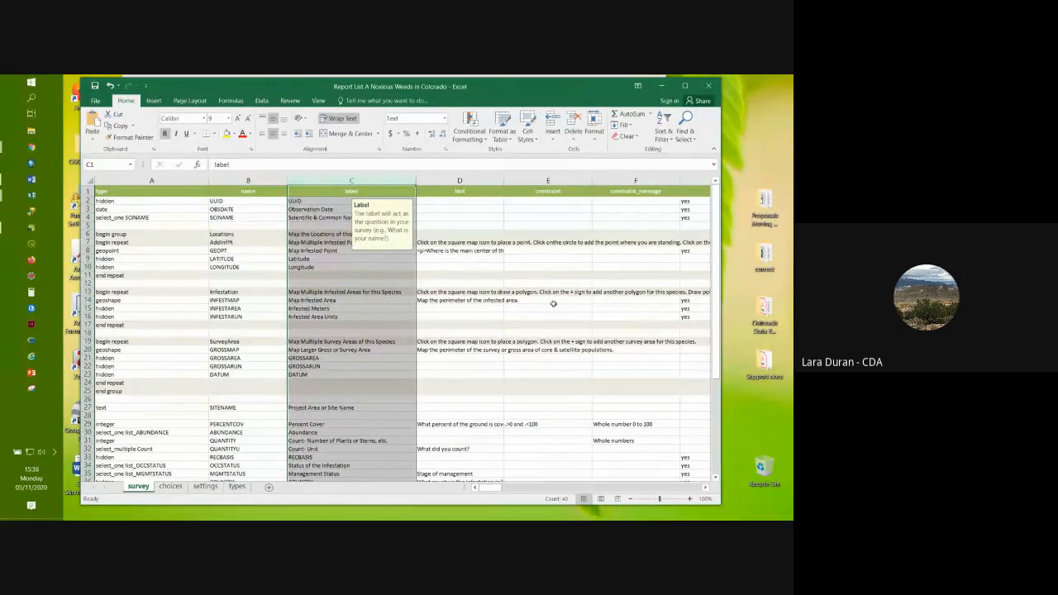
{"action": "left_click", "coordinate": [449, 375]}
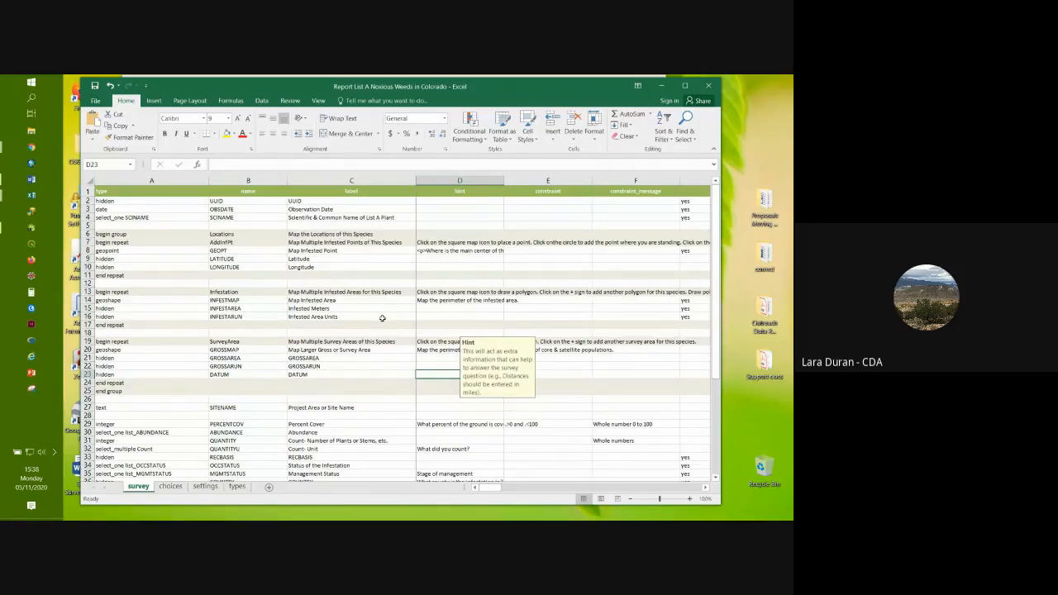
{"action": "scroll", "coordinate": [382, 318], "scroll_direction": "down", "scroll_amount": 8}
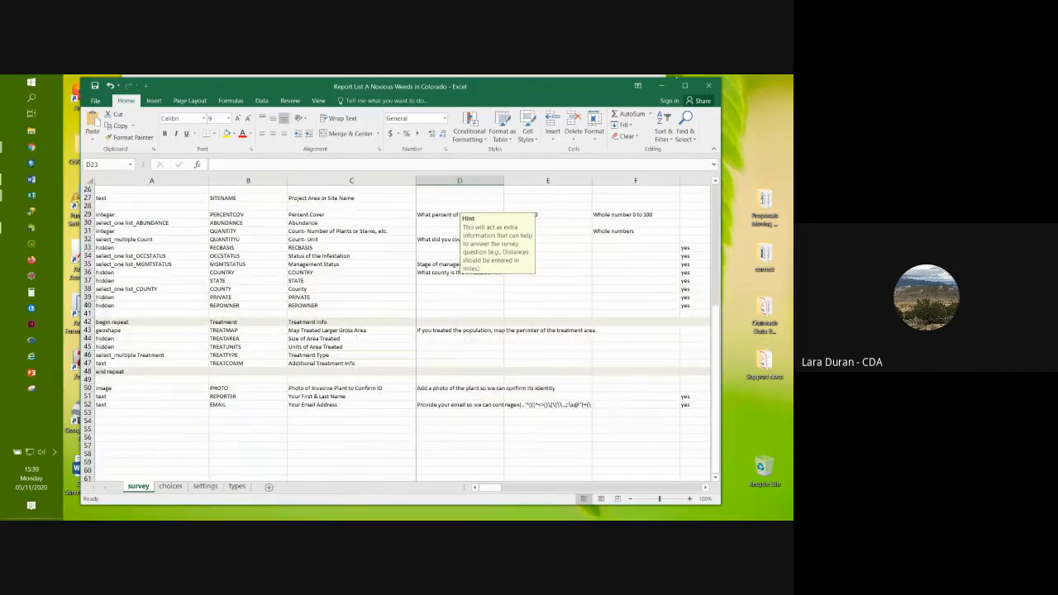
Step: Maximize Excel, inspect row 36's hidden COUNTRY field, and scroll right to its USA default
{"action": "left_click", "coordinate": [685, 85]}
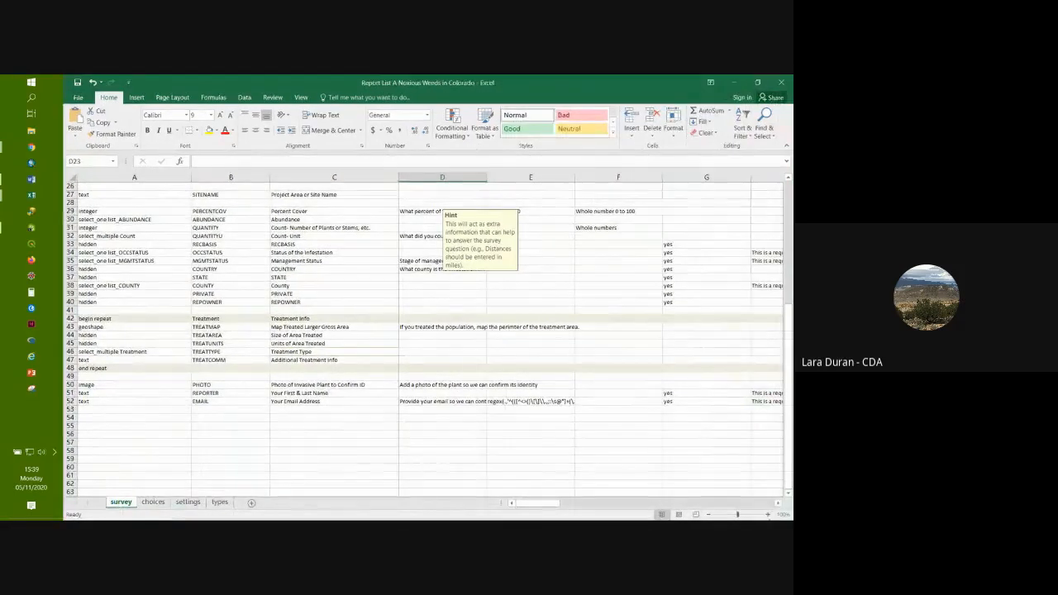
{"action": "left_click", "coordinate": [767, 514]}
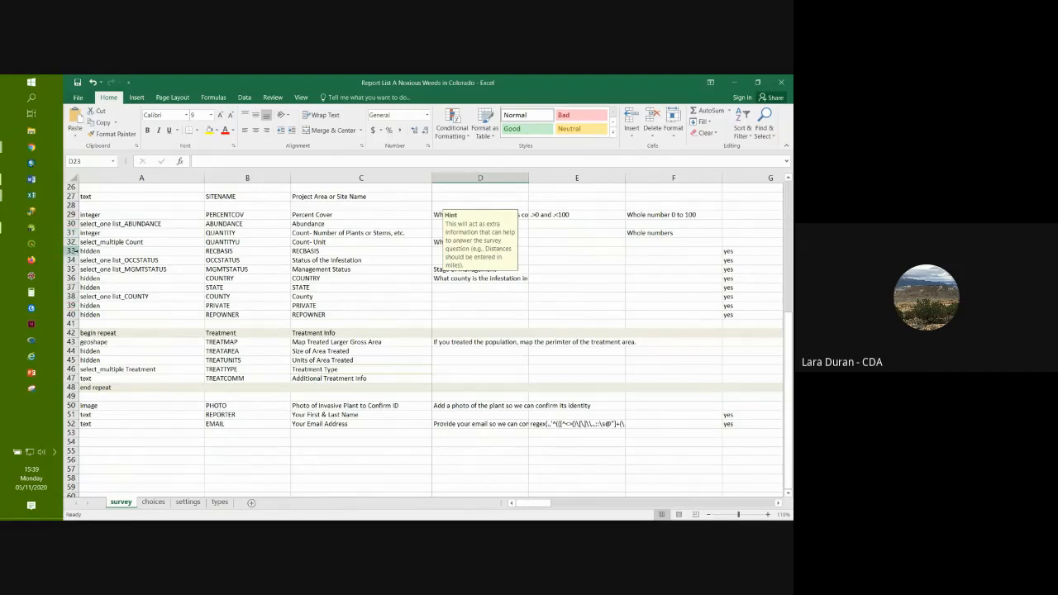
{"action": "left_click", "coordinate": [74, 278]}
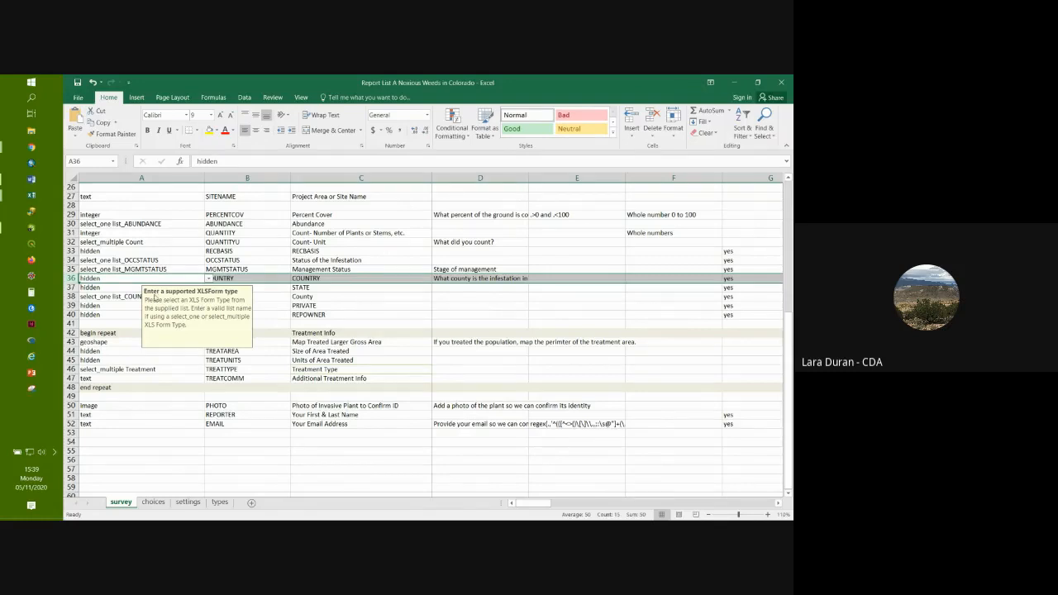
{"action": "left_click", "coordinate": [351, 280]}
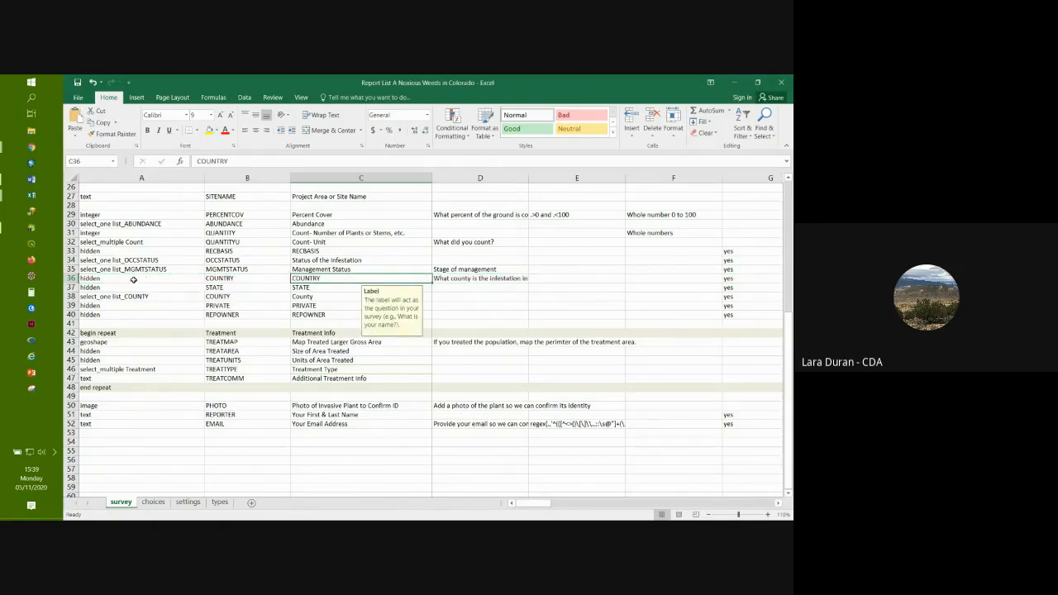
{"action": "left_click", "coordinate": [132, 280]}
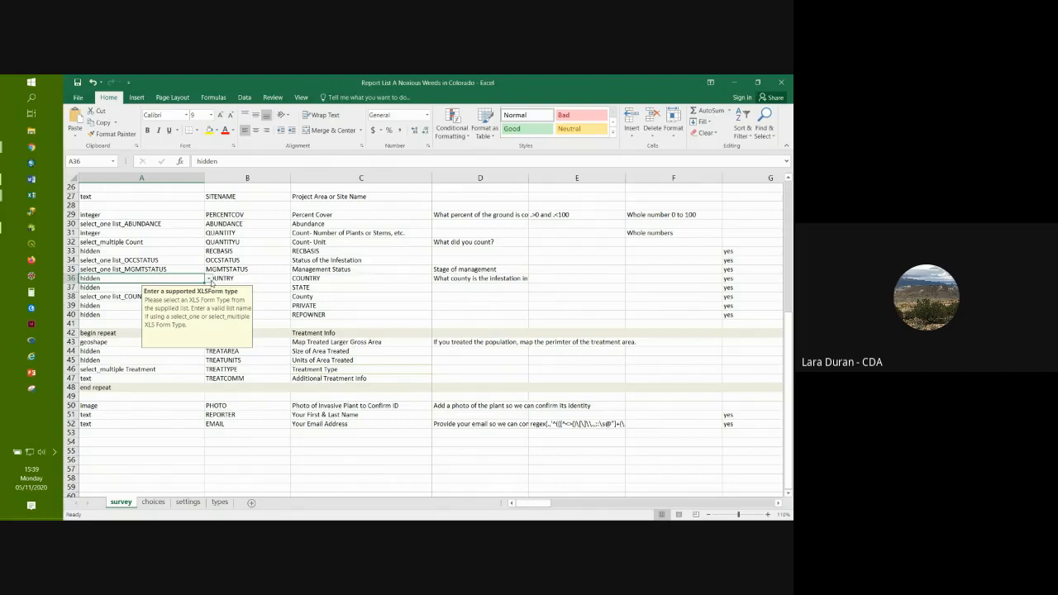
{"action": "left_click", "coordinate": [252, 281]}
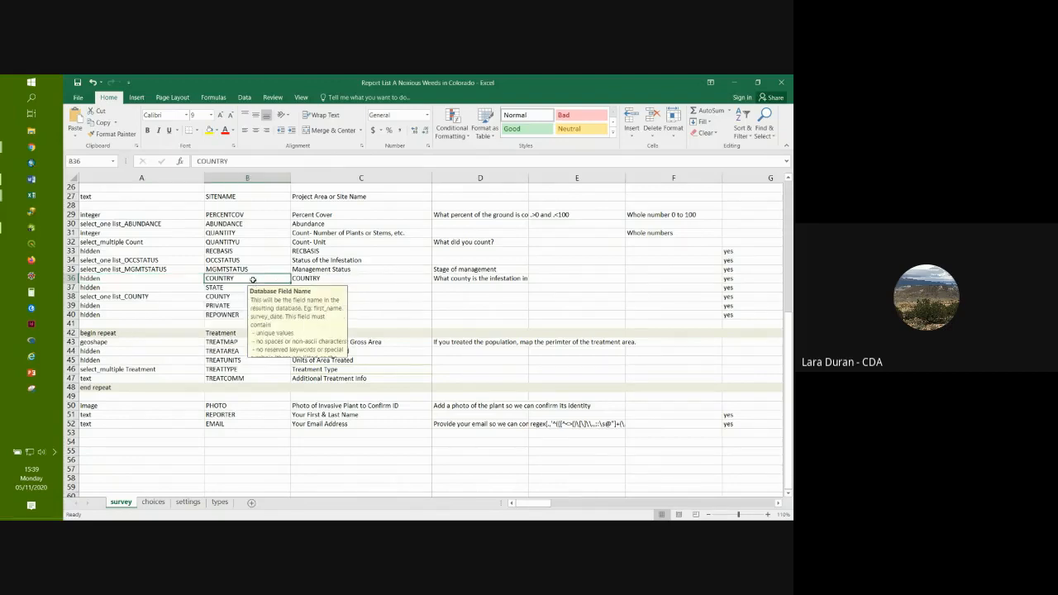
{"action": "left_click", "coordinate": [325, 280]}
{"action": "left_click", "coordinate": [508, 286]}
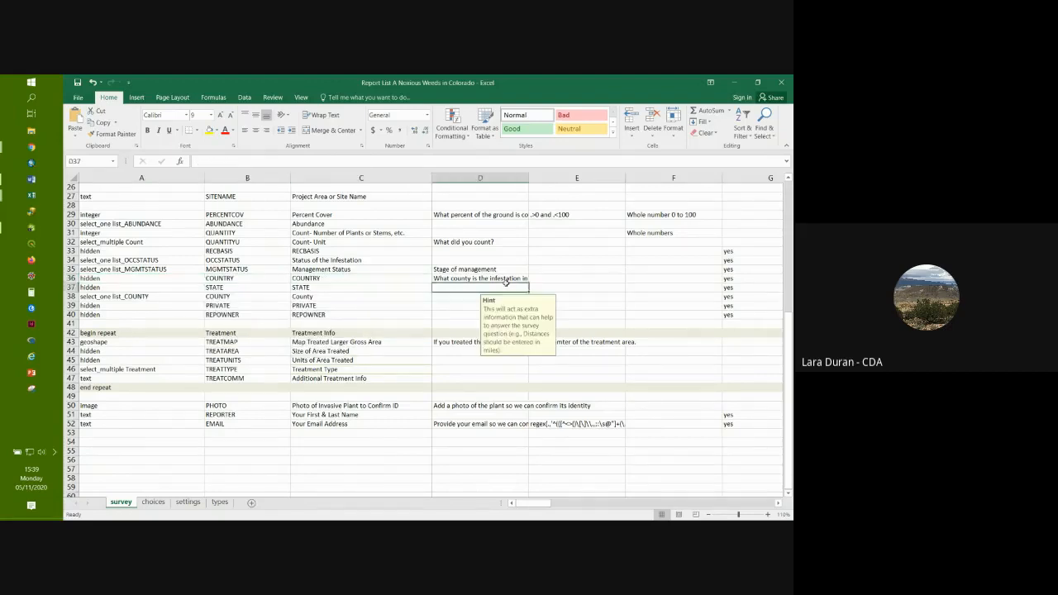
{"action": "left_click_drag", "start_coordinate": [537, 504], "coordinate": [592, 503]}
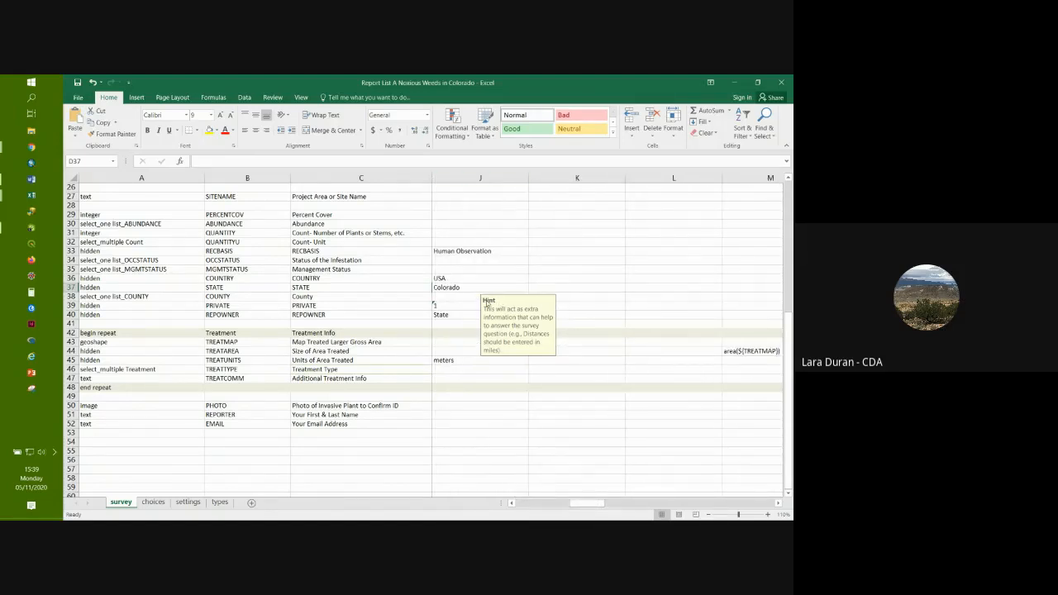
Step: Scan column J defaults (meters, WGS84, Human Observation), then close Excel answering the save prompt
{"action": "scroll", "coordinate": [486, 302], "scroll_direction": "up", "scroll_amount": 9}
{"action": "left_click", "coordinate": [471, 178]}
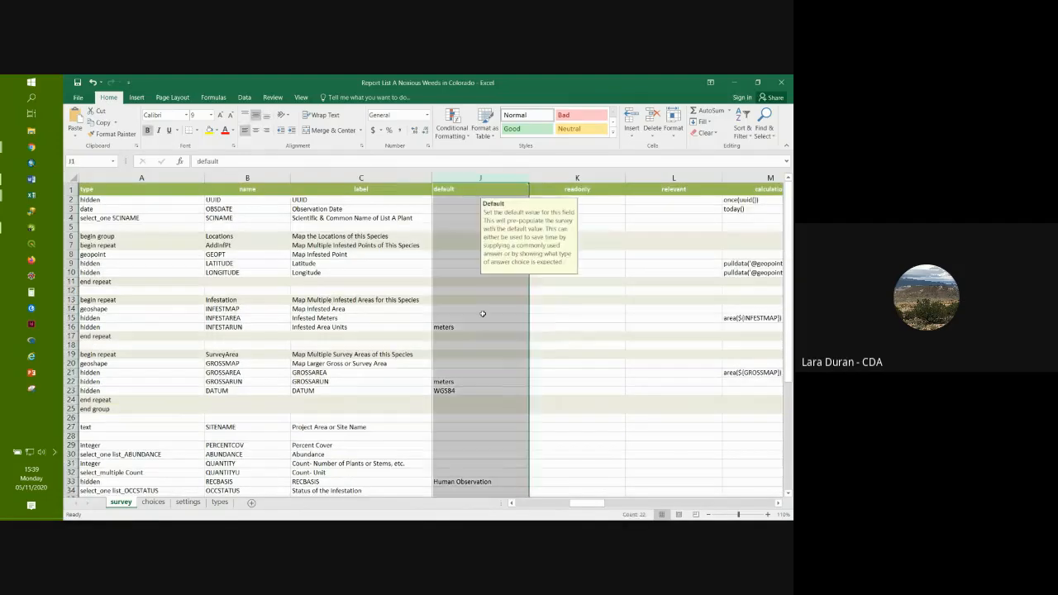
{"action": "scroll", "coordinate": [496, 326], "scroll_direction": "down", "scroll_amount": 7}
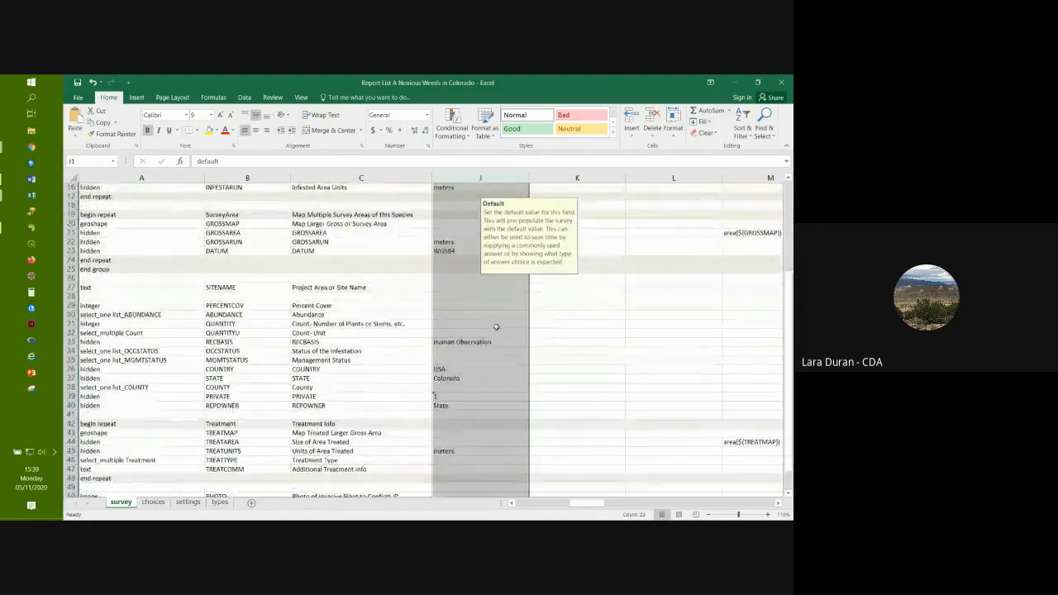
{"action": "scroll", "coordinate": [496, 326], "scroll_direction": "down", "scroll_amount": 2}
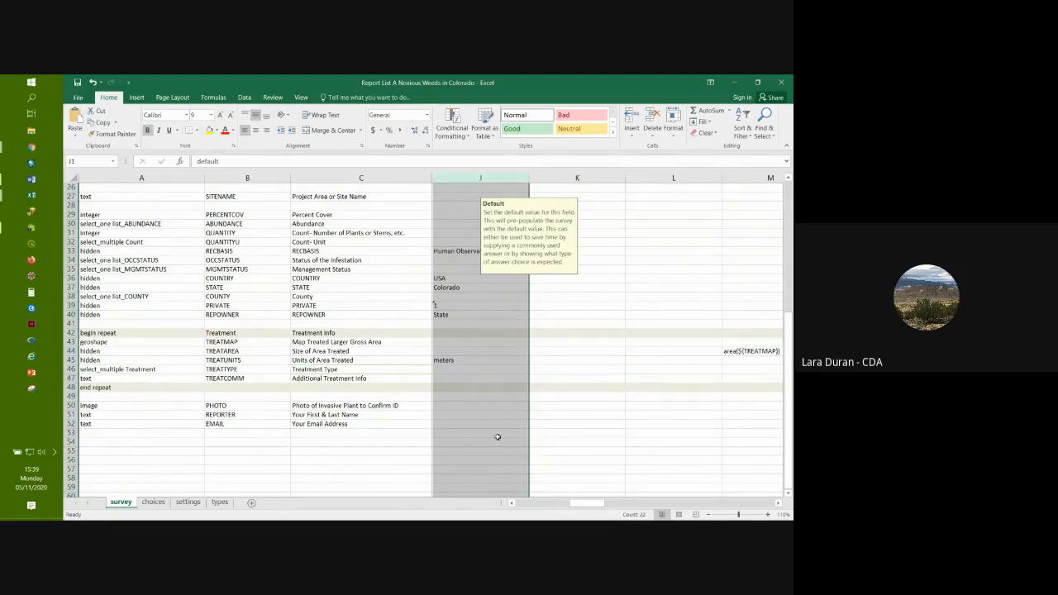
{"action": "scroll", "coordinate": [498, 437], "scroll_direction": "up", "scroll_amount": 2}
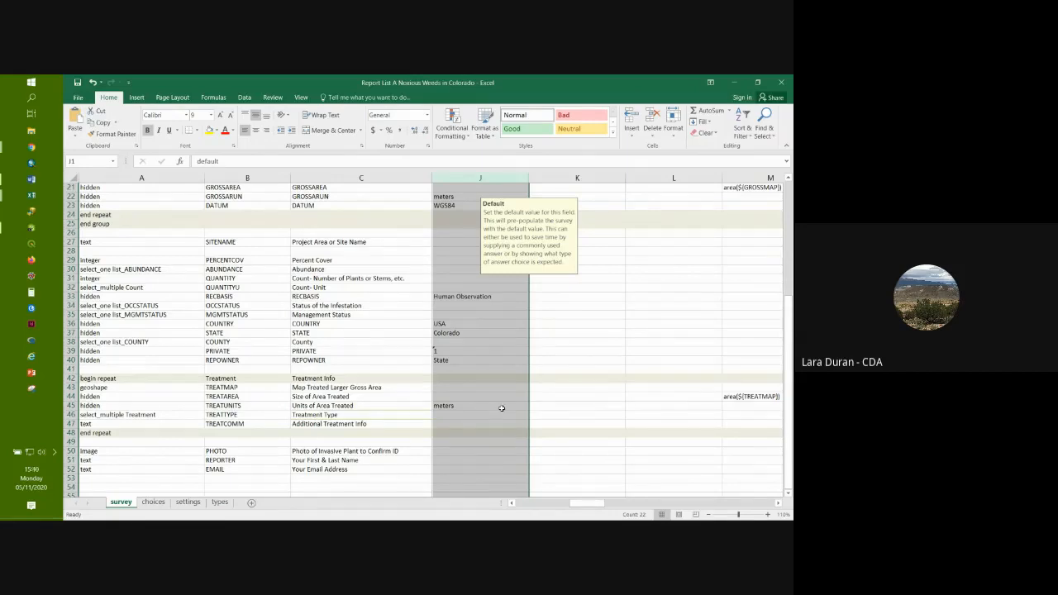
{"action": "scroll", "coordinate": [501, 408], "scroll_direction": "up", "scroll_amount": 7}
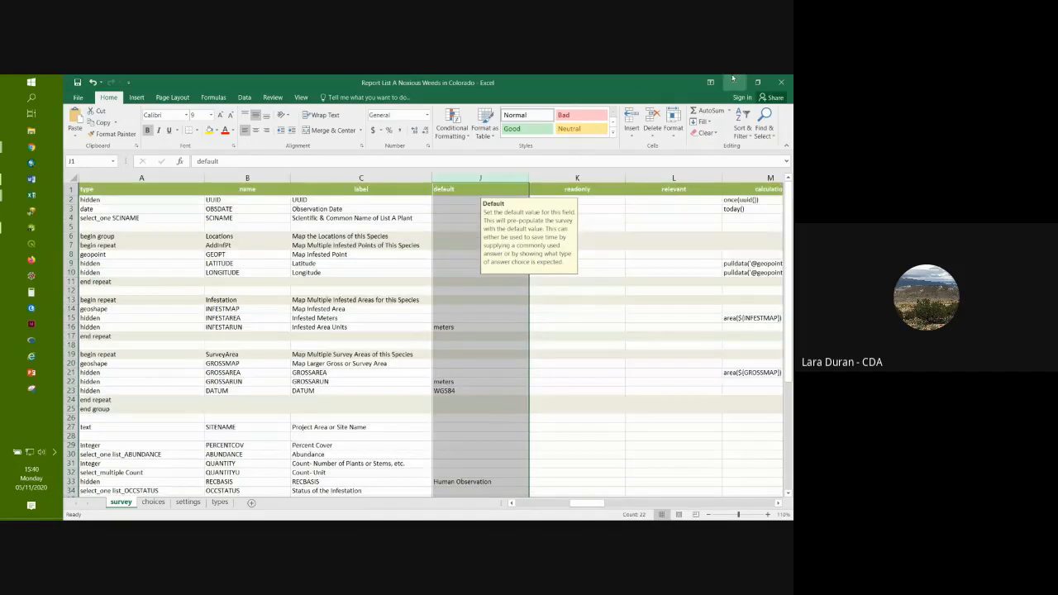
{"action": "left_click", "coordinate": [782, 82]}
{"action": "left_click", "coordinate": [427, 317]}
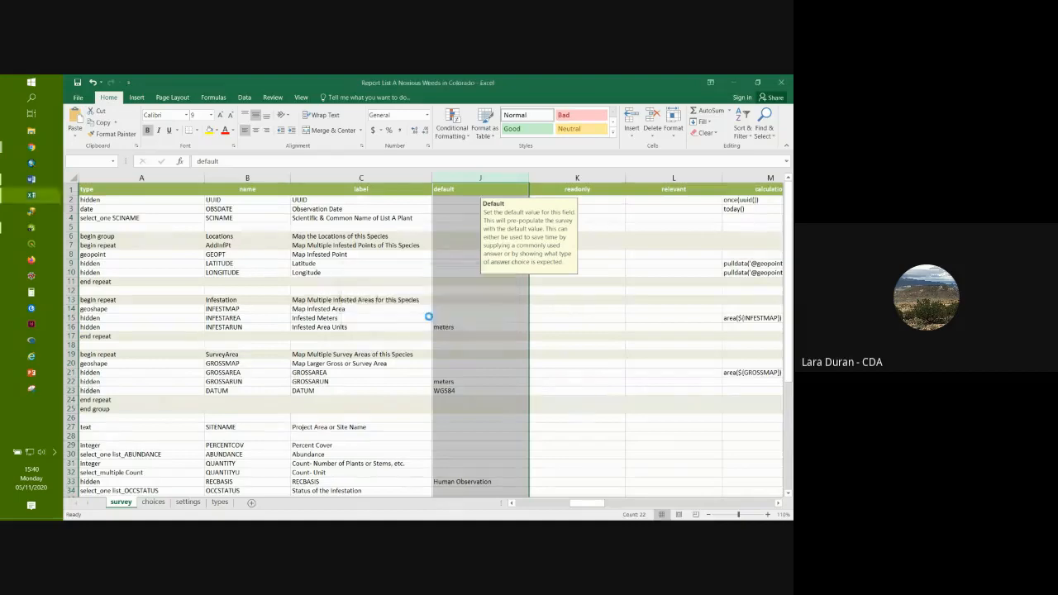
Step: Open the CO Pesticide Sprayers survey preview and enlarge its window
{"action": "left_click", "coordinate": [142, 107]}
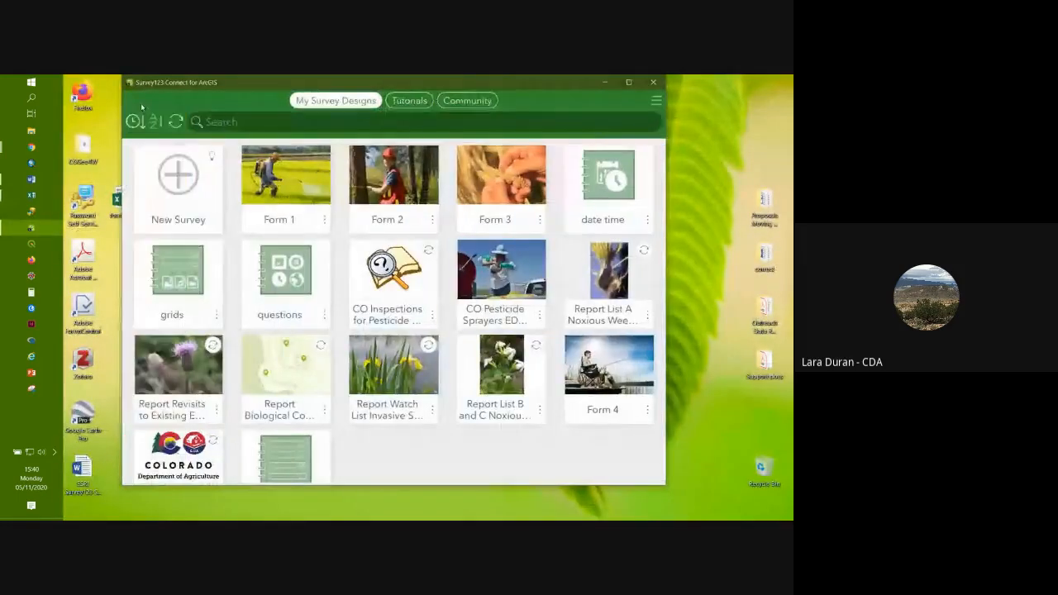
{"action": "left_click", "coordinate": [494, 277]}
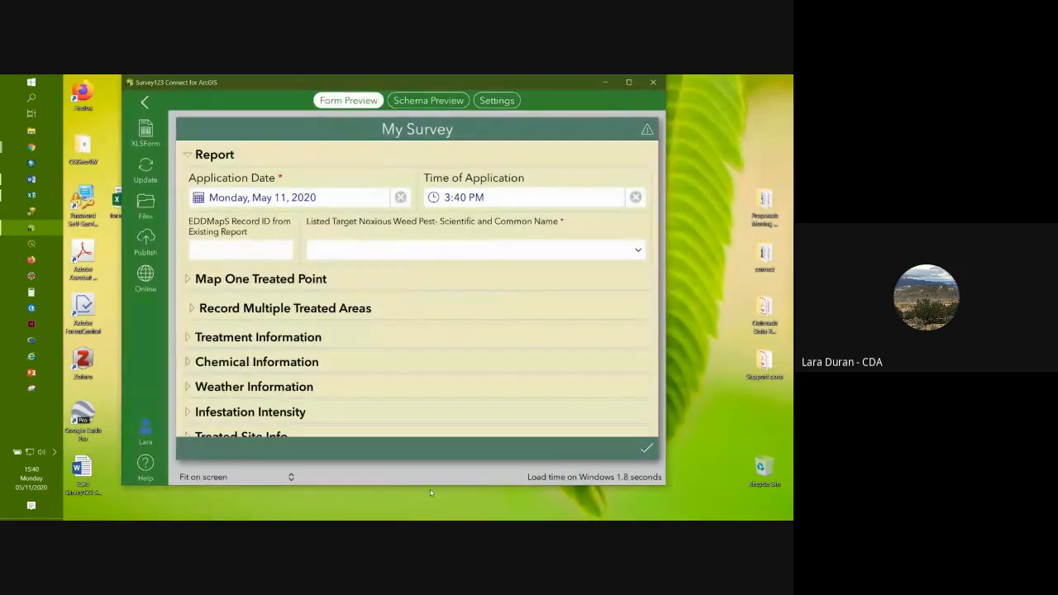
{"action": "left_click_drag", "start_coordinate": [430, 489], "coordinate": [437, 518]}
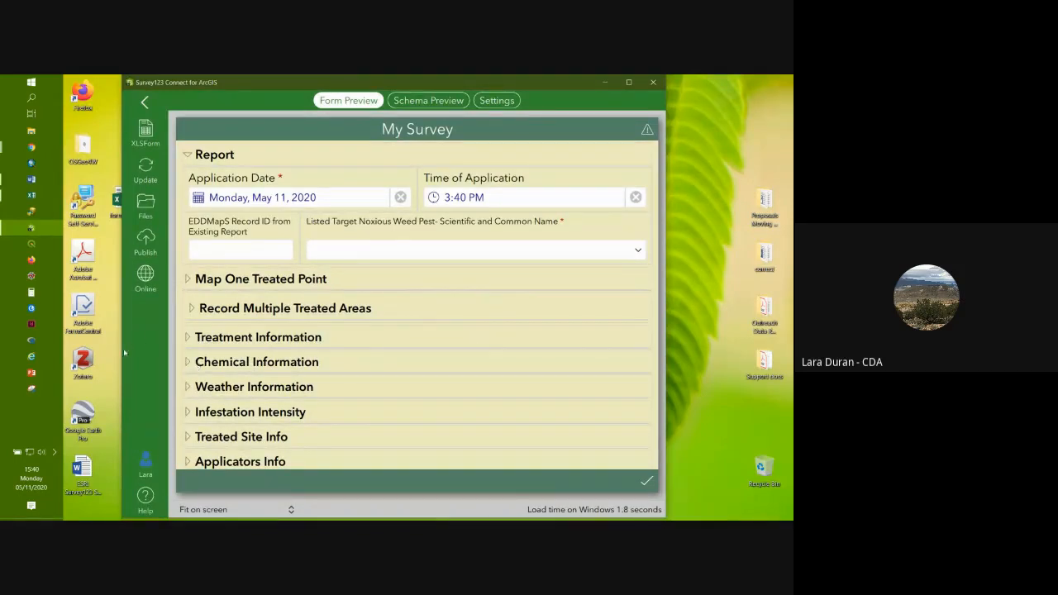
{"action": "left_click_drag", "start_coordinate": [120, 353], "coordinate": [98, 353]}
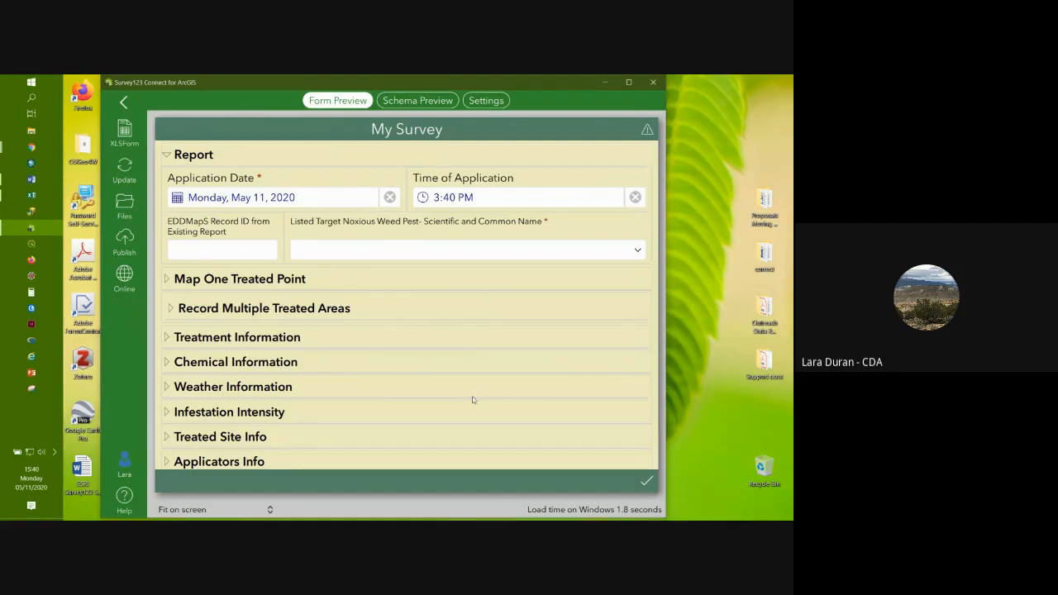
Step: Expand Chemical Information, then expand and collapse the First, Second and Third Chemical sections
{"action": "left_click", "coordinate": [198, 367]}
{"action": "scroll", "coordinate": [333, 368], "scroll_direction": "down", "scroll_amount": 3}
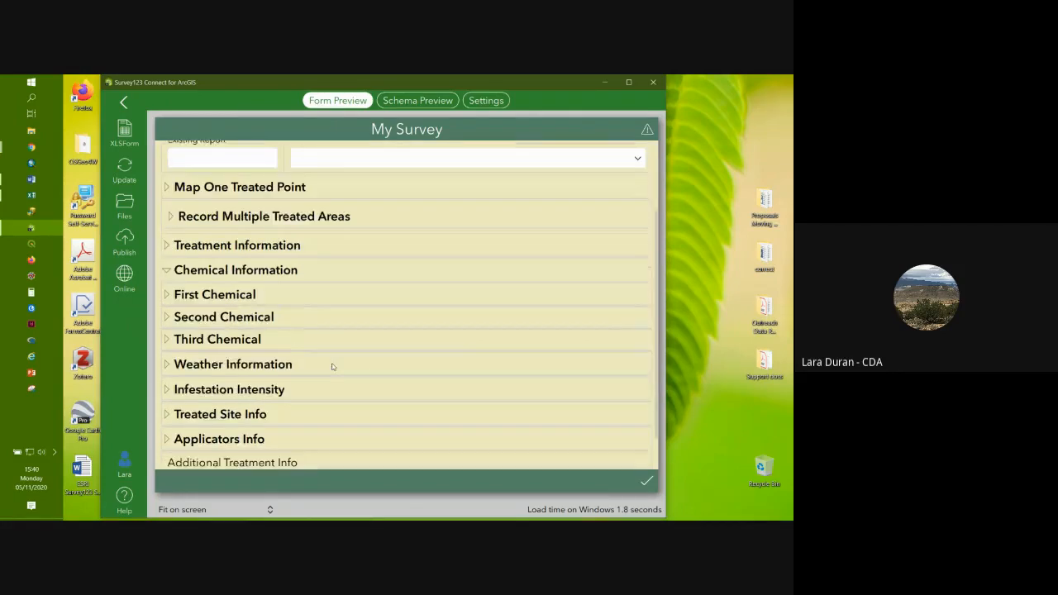
{"action": "left_click", "coordinate": [186, 294]}
{"action": "scroll", "coordinate": [343, 330], "scroll_direction": "down", "scroll_amount": 3}
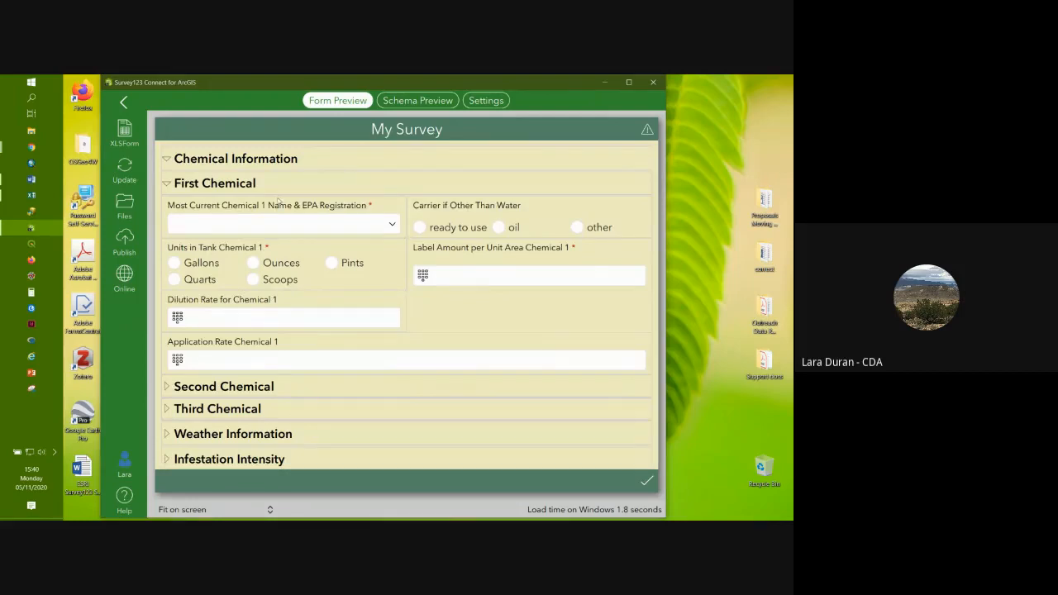
{"action": "left_click", "coordinate": [256, 387]}
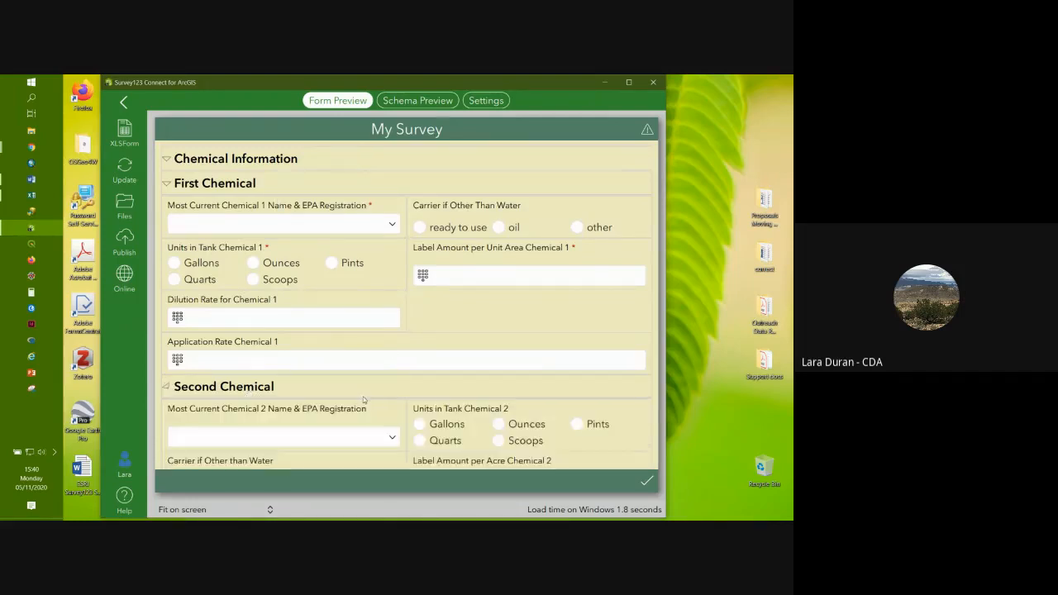
{"action": "scroll", "coordinate": [364, 400], "scroll_direction": "down", "scroll_amount": 4}
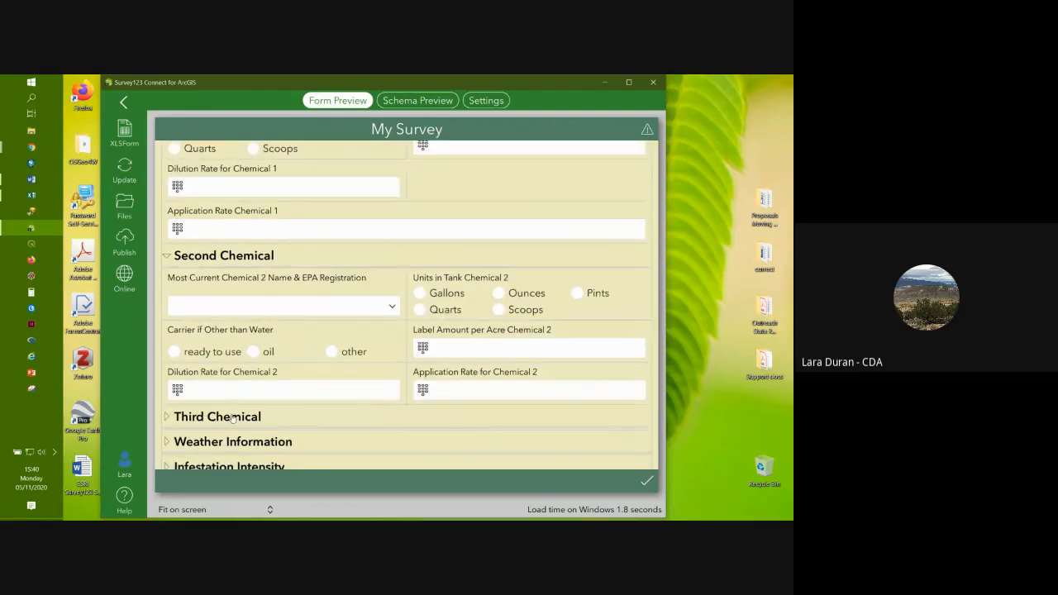
{"action": "left_click", "coordinate": [234, 418]}
{"action": "scroll", "coordinate": [414, 421], "scroll_direction": "down", "scroll_amount": 3}
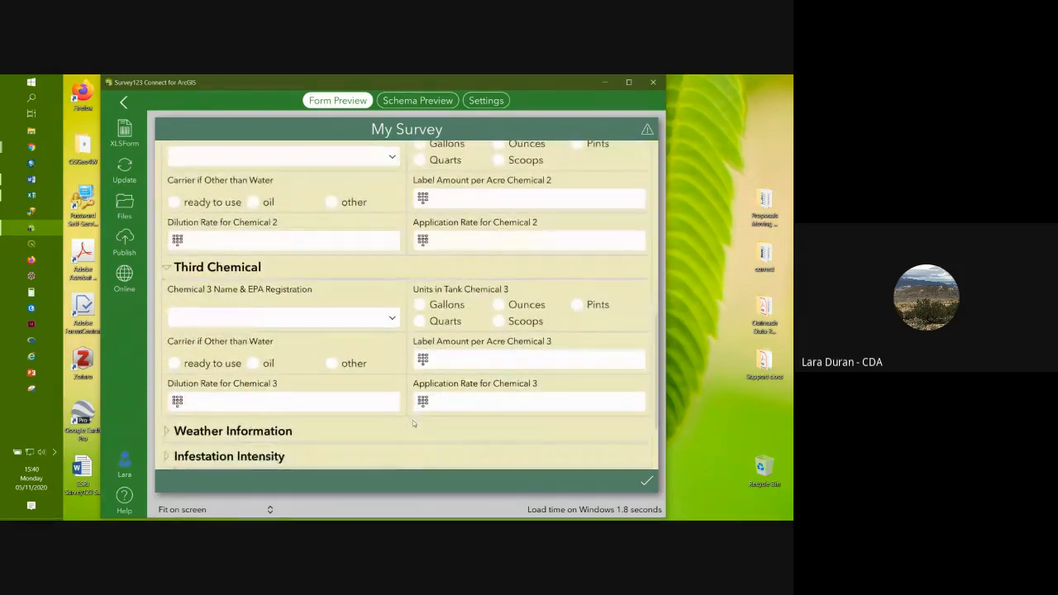
{"action": "scroll", "coordinate": [413, 420], "scroll_direction": "up", "scroll_amount": 10}
{"action": "left_click", "coordinate": [166, 309]}
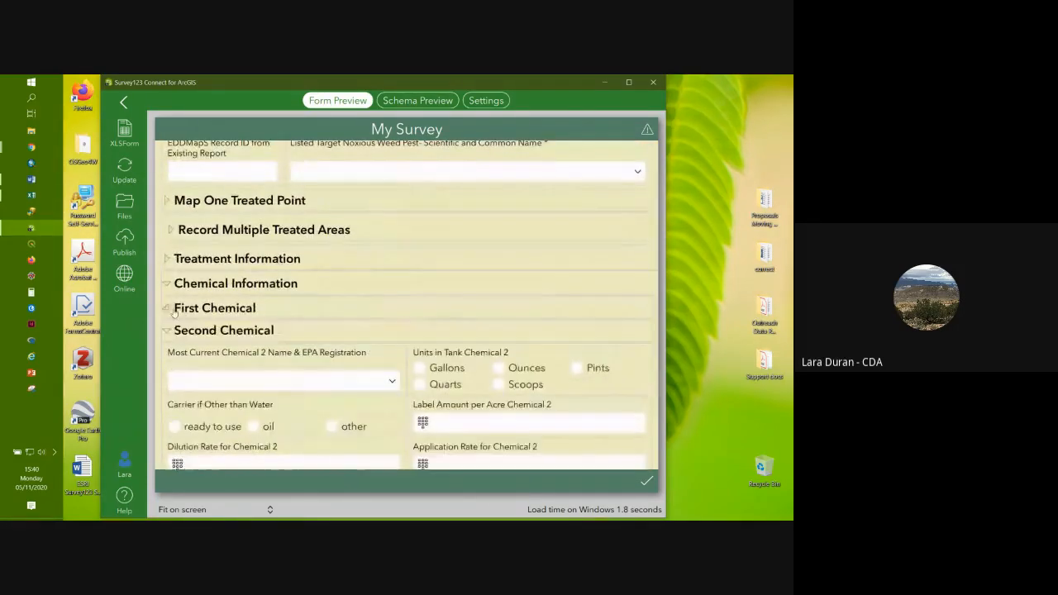
{"action": "left_click", "coordinate": [167, 330]}
{"action": "left_click", "coordinate": [167, 353]}
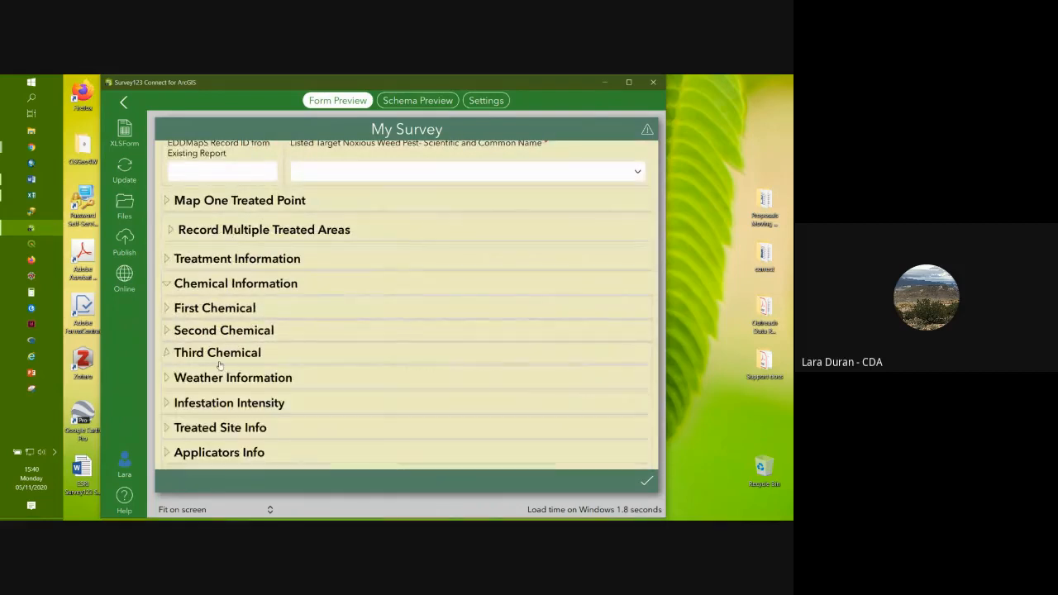
{"action": "scroll", "coordinate": [355, 382], "scroll_direction": "down", "scroll_amount": 1}
{"action": "scroll", "coordinate": [355, 382], "scroll_direction": "up", "scroll_amount": 1}
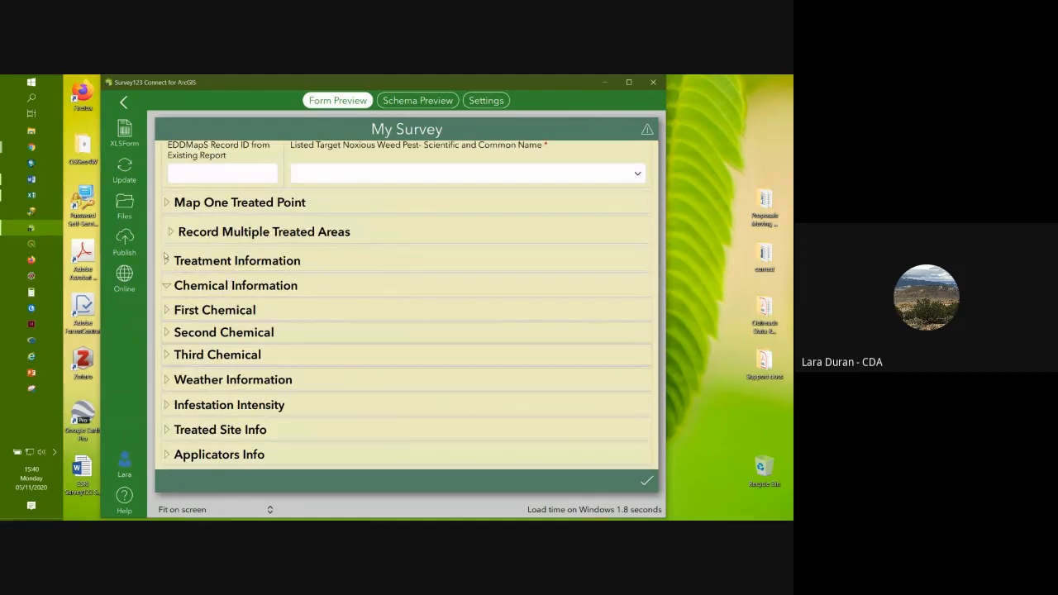
Step: Look through the Infestation Intensity section, then expand Applicators Info
{"action": "left_click", "coordinate": [168, 405]}
{"action": "scroll", "coordinate": [367, 372], "scroll_direction": "down", "scroll_amount": 5}
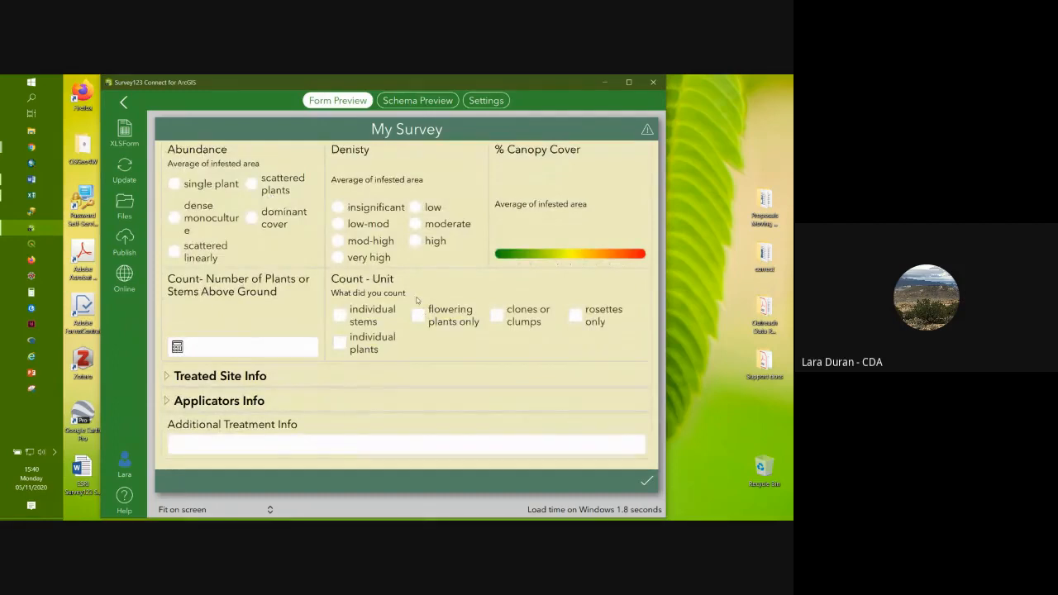
{"action": "scroll", "coordinate": [331, 248], "scroll_direction": "up", "scroll_amount": 1}
{"action": "left_click", "coordinate": [166, 181]}
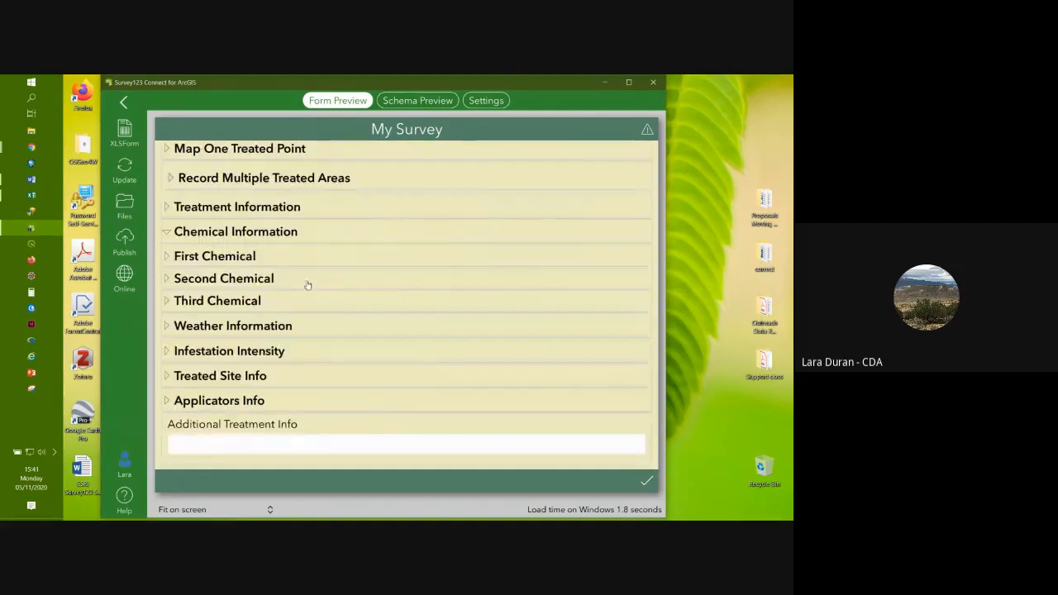
{"action": "scroll", "coordinate": [212, 428], "scroll_direction": "up", "scroll_amount": 1}
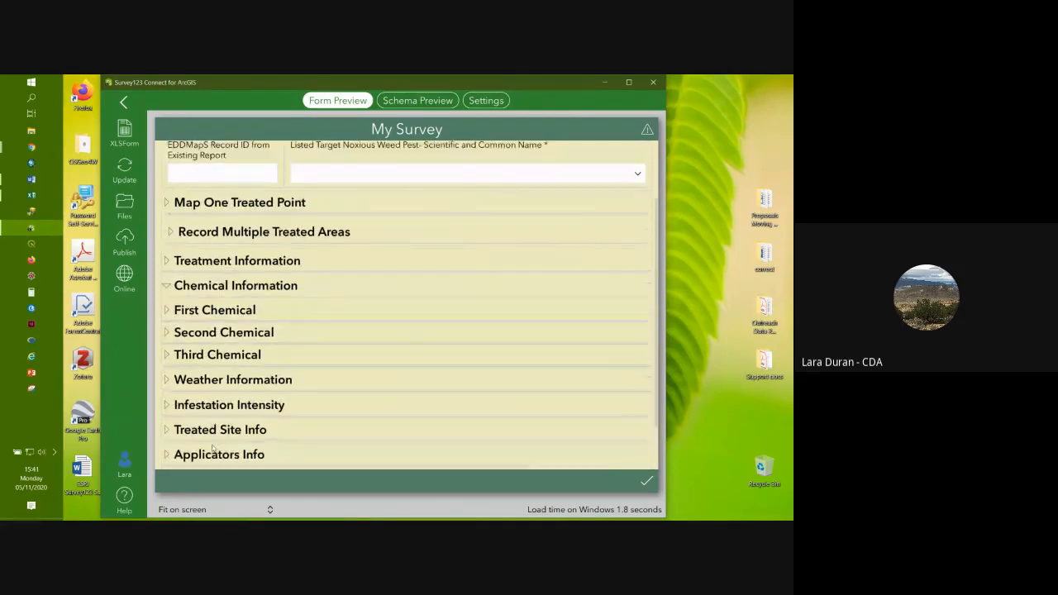
{"action": "scroll", "coordinate": [230, 405], "scroll_direction": "down", "scroll_amount": 1}
{"action": "left_click", "coordinate": [219, 401]}
{"action": "scroll", "coordinate": [249, 400], "scroll_direction": "down", "scroll_amount": 1}
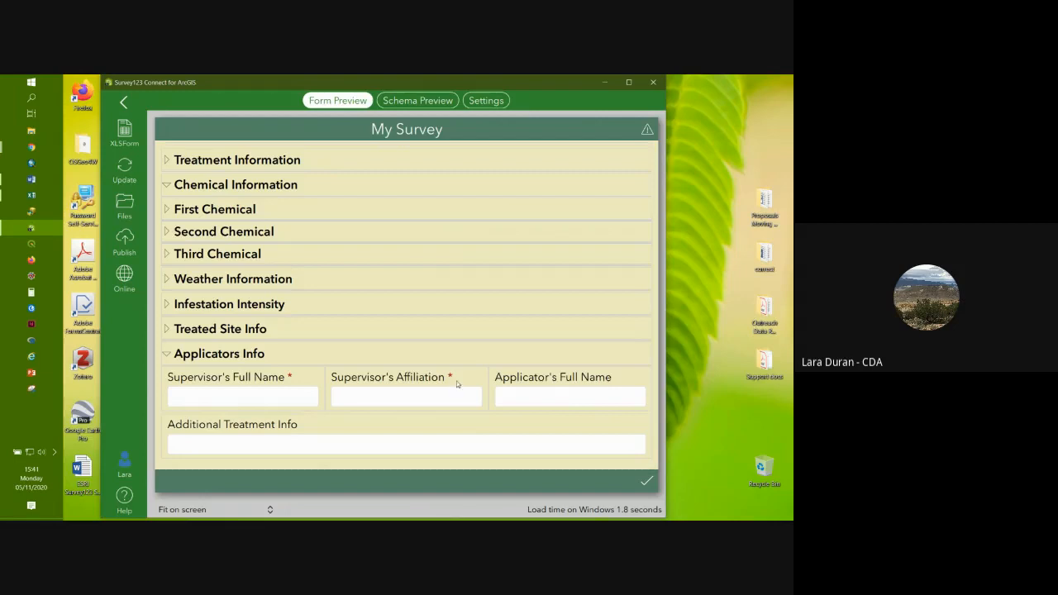
Step: Collapse Applicators Info and launch the CO Pesticide Sprayers EDDMapS XLSForm in Excel
{"action": "left_click", "coordinate": [167, 355]}
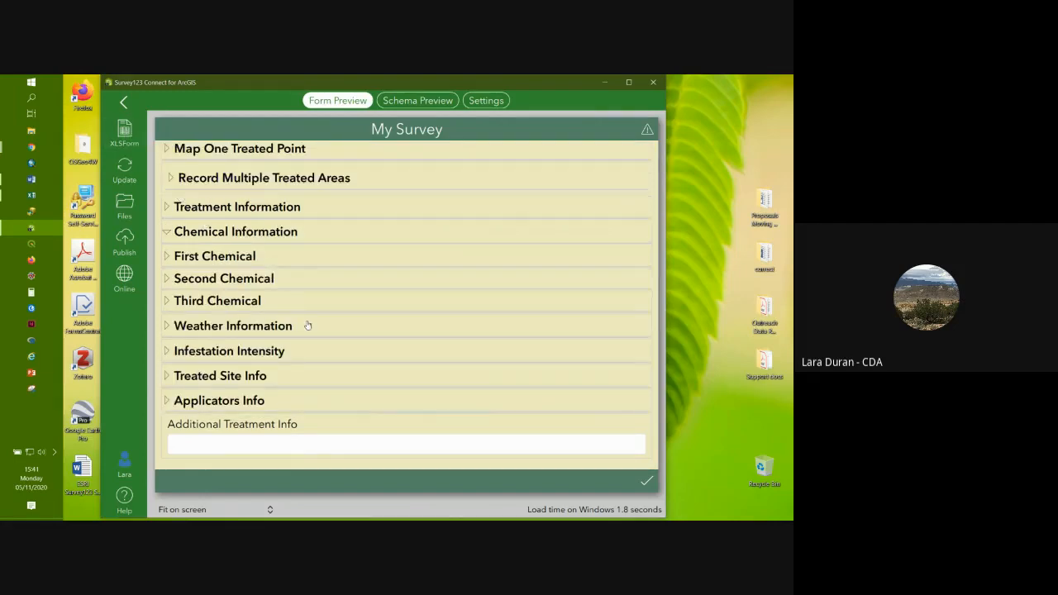
{"action": "left_click", "coordinate": [120, 137]}
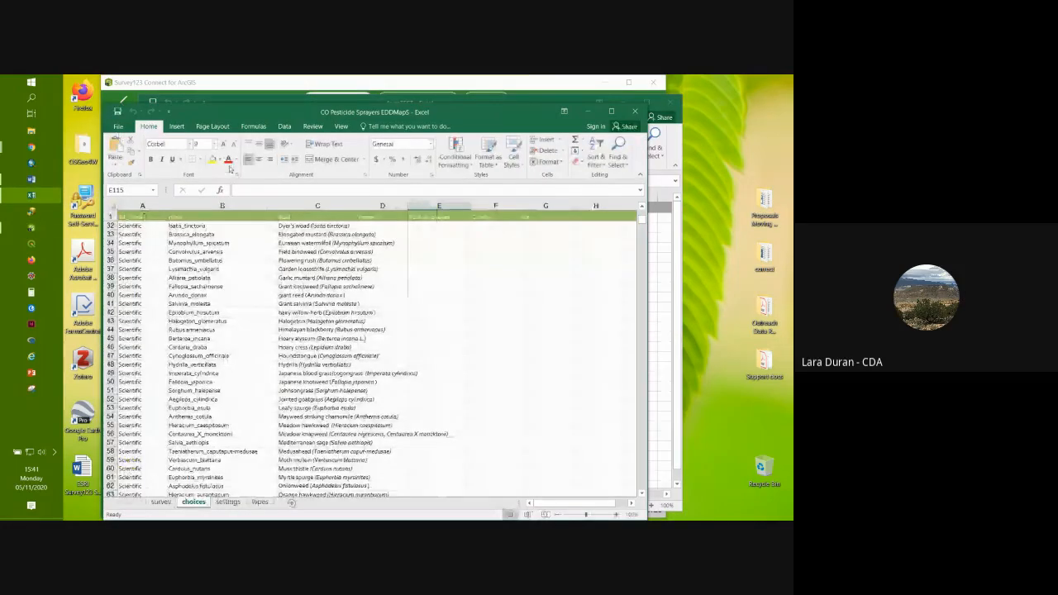
Step: Maximize Excel, switch to the survey sheet, and read the type, name and label column tips
{"action": "left_click", "coordinate": [612, 111]}
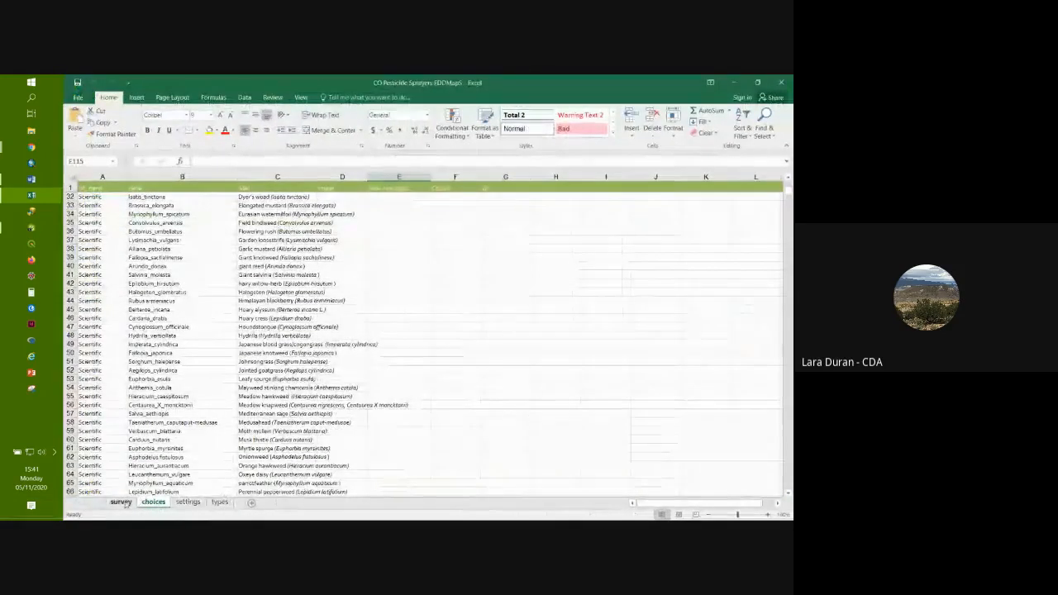
{"action": "left_click", "coordinate": [122, 503]}
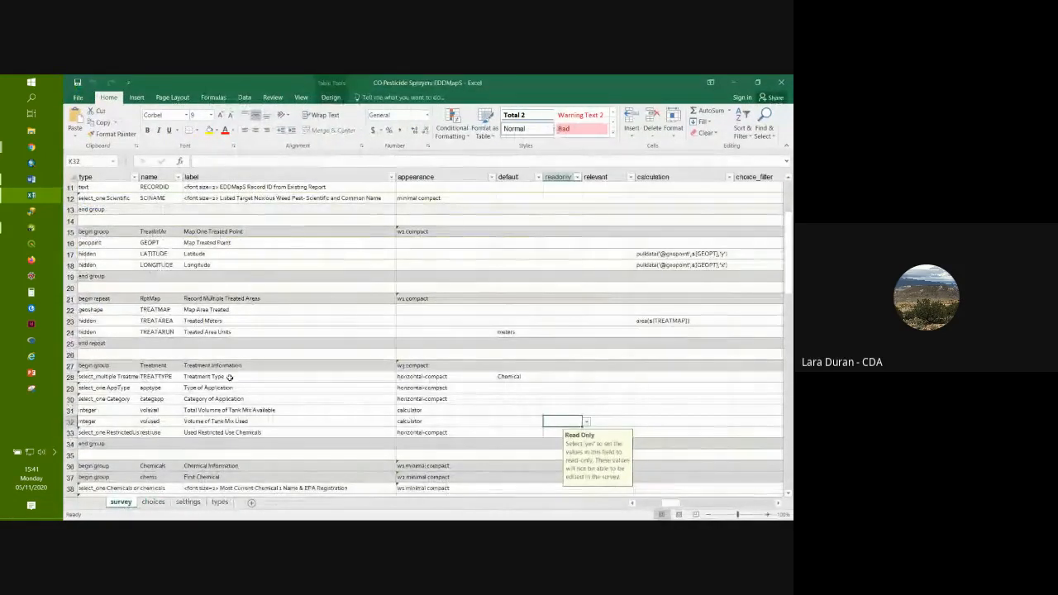
{"action": "scroll", "coordinate": [232, 372], "scroll_direction": "up", "scroll_amount": 3}
{"action": "left_click", "coordinate": [116, 177]}
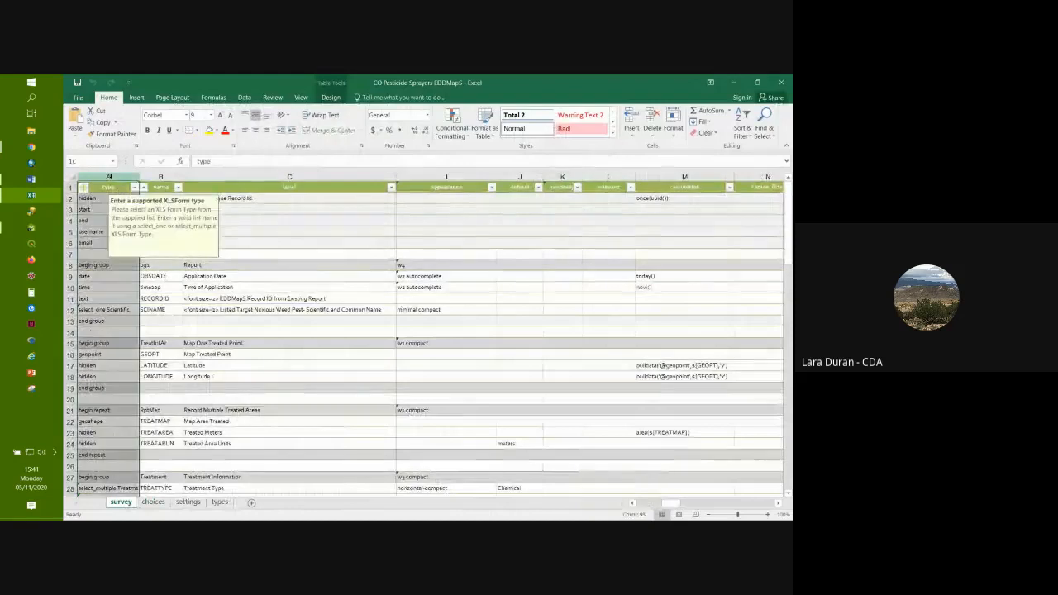
{"action": "left_click", "coordinate": [163, 177]}
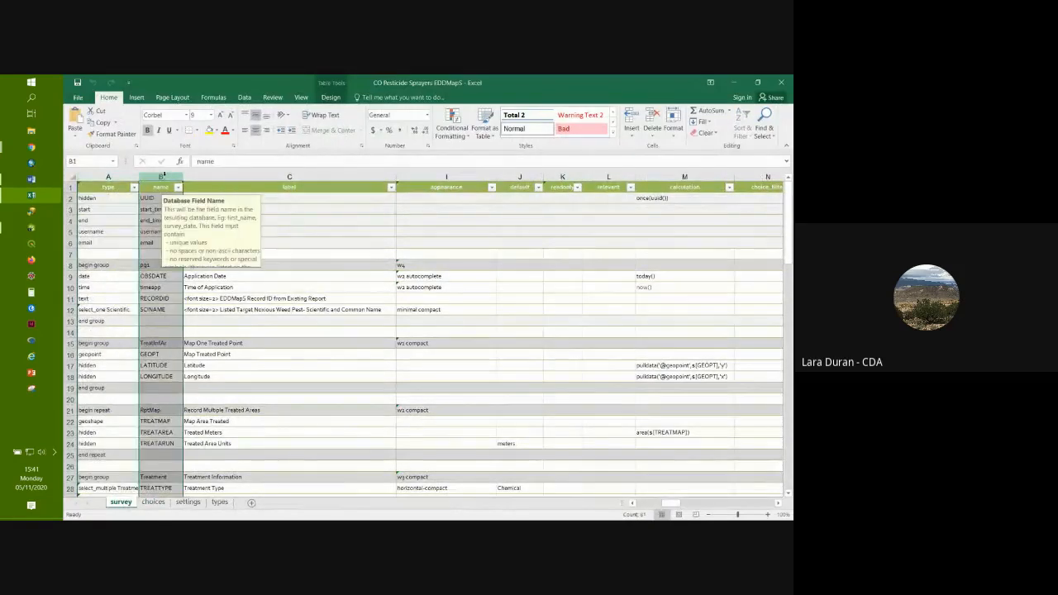
{"action": "left_click", "coordinate": [289, 176]}
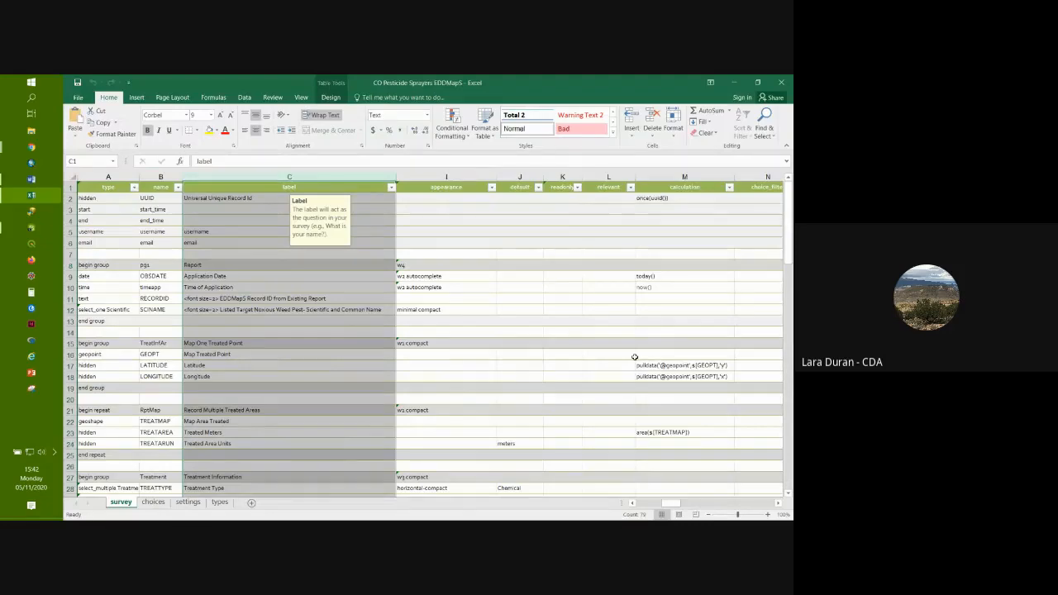
Step: Check the appearance column guidance and scroll down to the Supervisor's Full Name row
{"action": "scroll", "coordinate": [433, 376], "scroll_direction": "down", "scroll_amount": 2}
{"action": "left_click", "coordinate": [432, 376]}
{"action": "scroll", "coordinate": [447, 376], "scroll_direction": "down", "scroll_amount": 8}
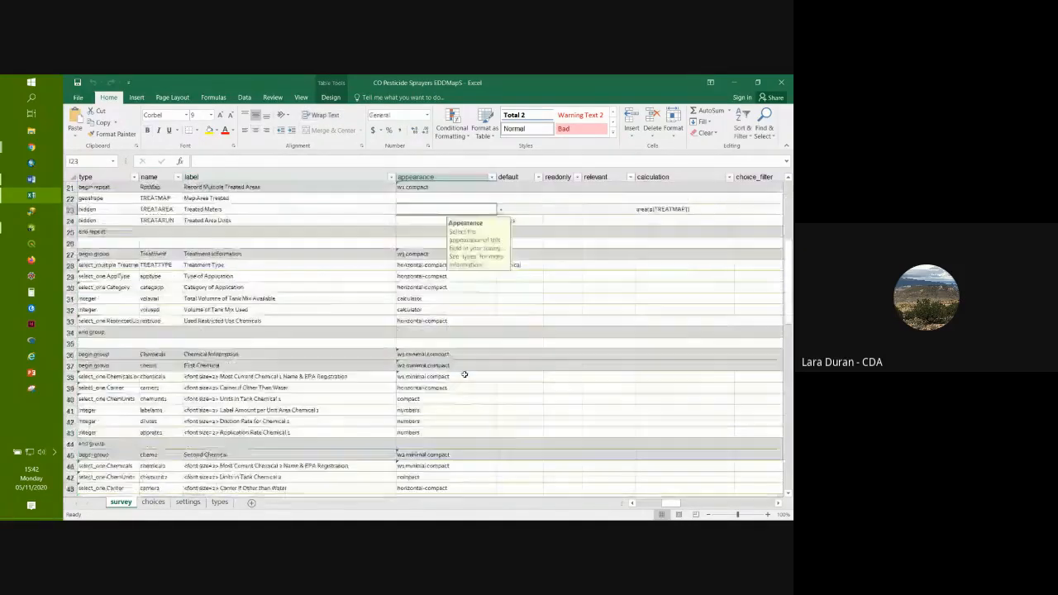
{"action": "scroll", "coordinate": [464, 375], "scroll_direction": "down", "scroll_amount": 10}
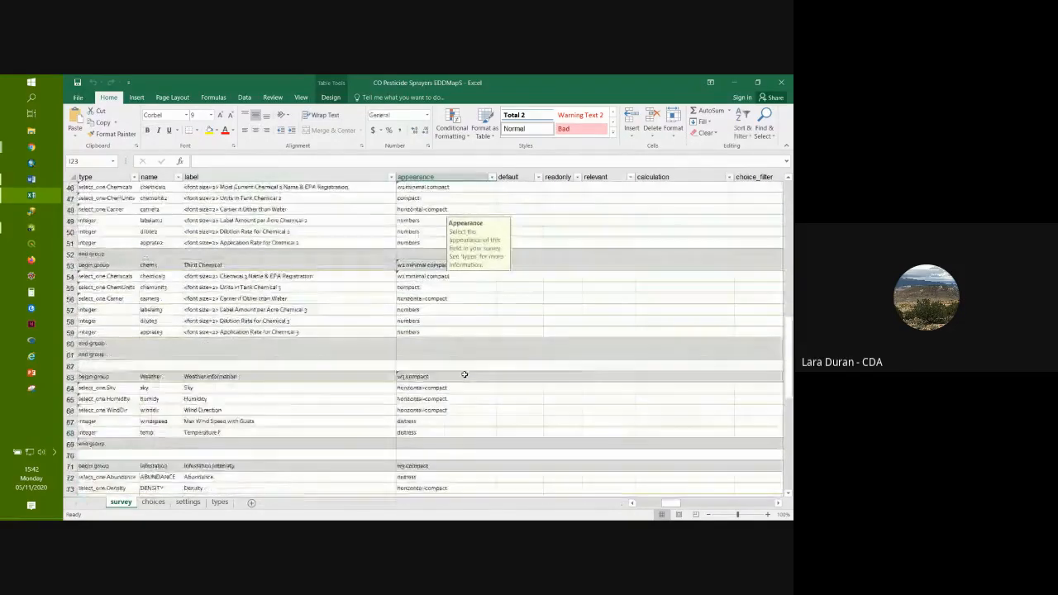
{"action": "scroll", "coordinate": [465, 375], "scroll_direction": "down", "scroll_amount": 7}
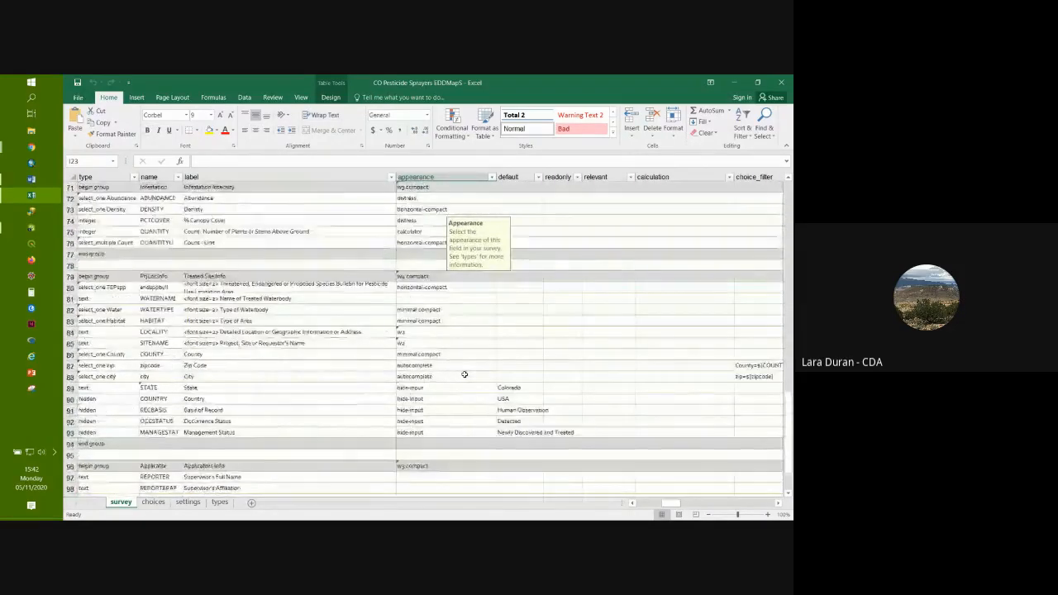
{"action": "scroll", "coordinate": [465, 375], "scroll_direction": "down", "scroll_amount": 2}
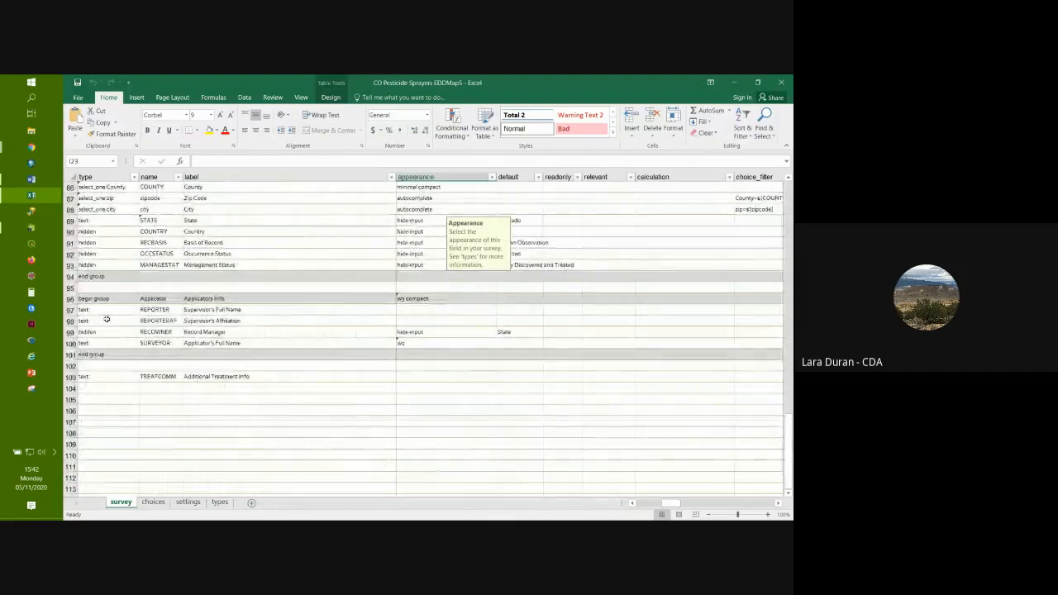
{"action": "left_click", "coordinate": [69, 309]}
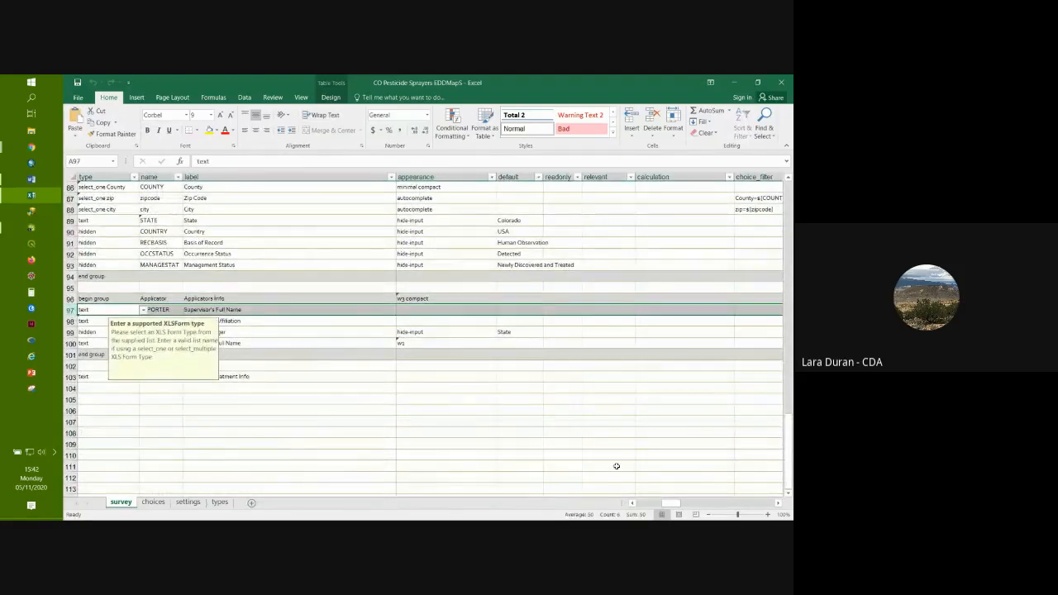
Step: Zoom in and enter the supervisor's full name as the J97 default for Supervisor's Full Name
{"action": "left_click", "coordinate": [769, 515]}
{"action": "left_click", "coordinate": [768, 515]}
{"action": "left_click", "coordinate": [769, 515]}
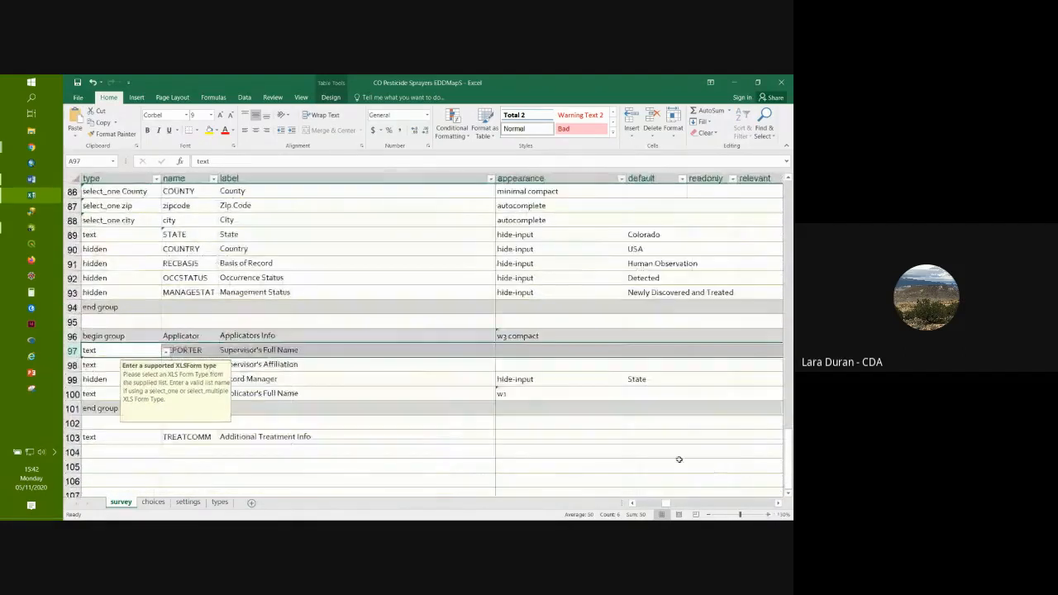
{"action": "left_click", "coordinate": [599, 436]}
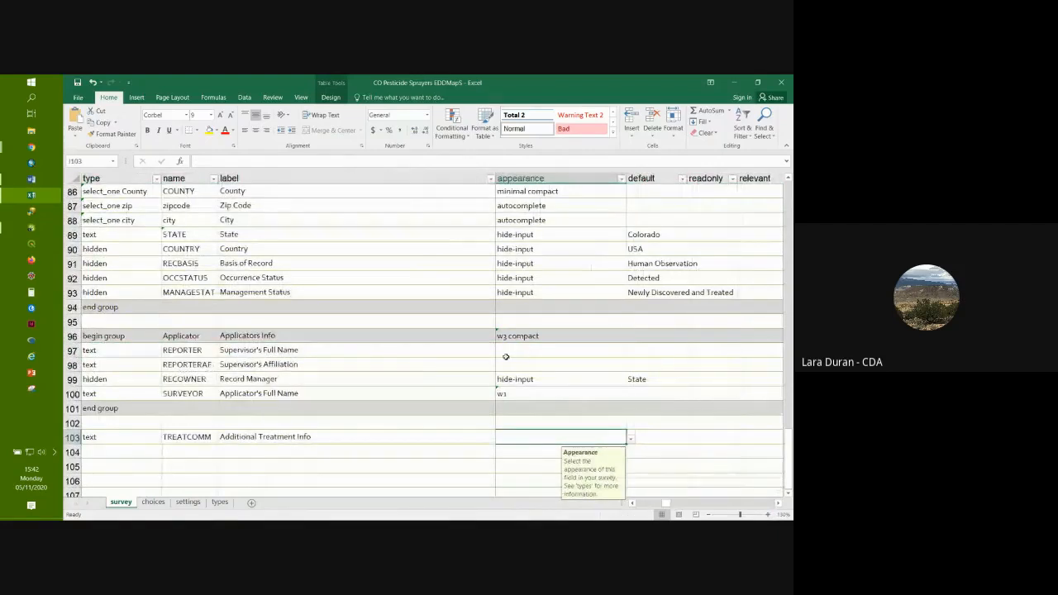
{"action": "left_click", "coordinate": [73, 350]}
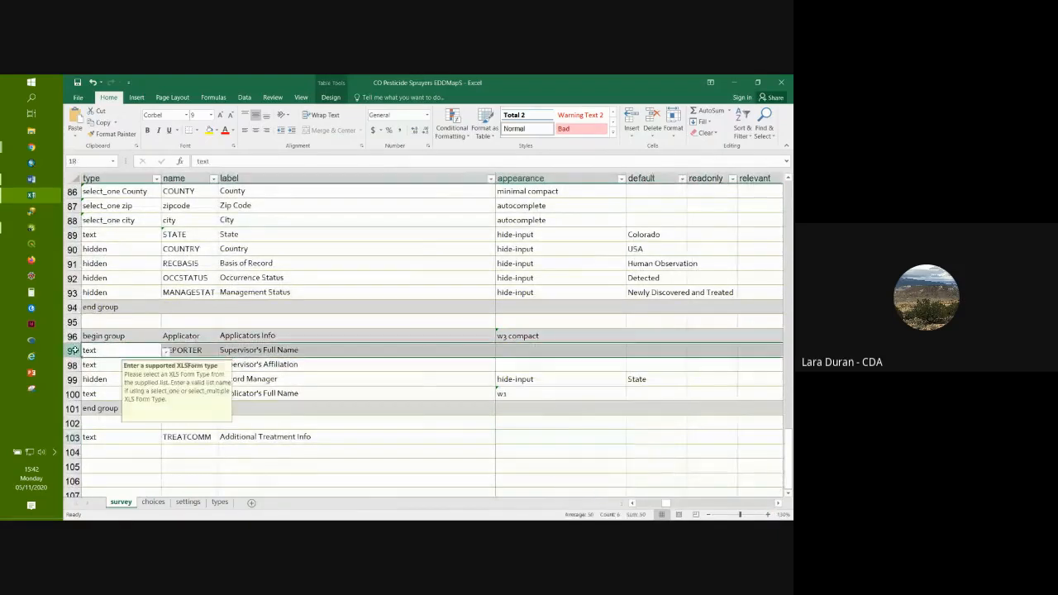
{"action": "left_click", "coordinate": [655, 352]}
{"action": "type", "text": "L"}
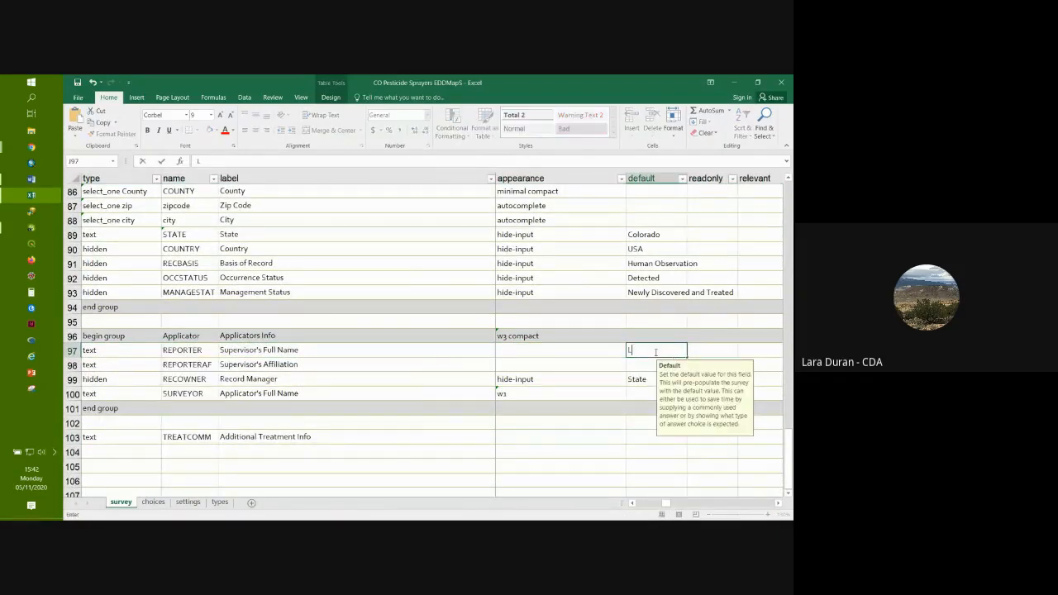
{"action": "type", "text": "ara Duran"}
{"action": "scroll", "coordinate": [645, 438], "scroll_direction": "up", "scroll_amount": 2}
{"action": "left_click", "coordinate": [560, 465]}
Step: Set CDA as the Supervisor's Affiliation default in J98
{"action": "scroll", "coordinate": [742, 380], "scroll_direction": "down", "scroll_amount": 2}
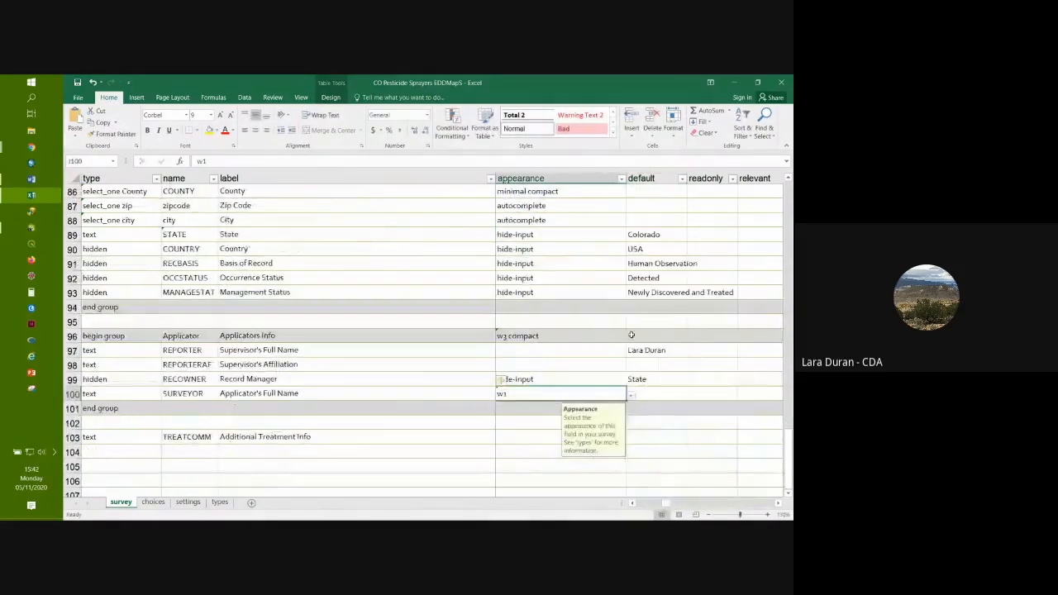
{"action": "left_click", "coordinate": [644, 364]}
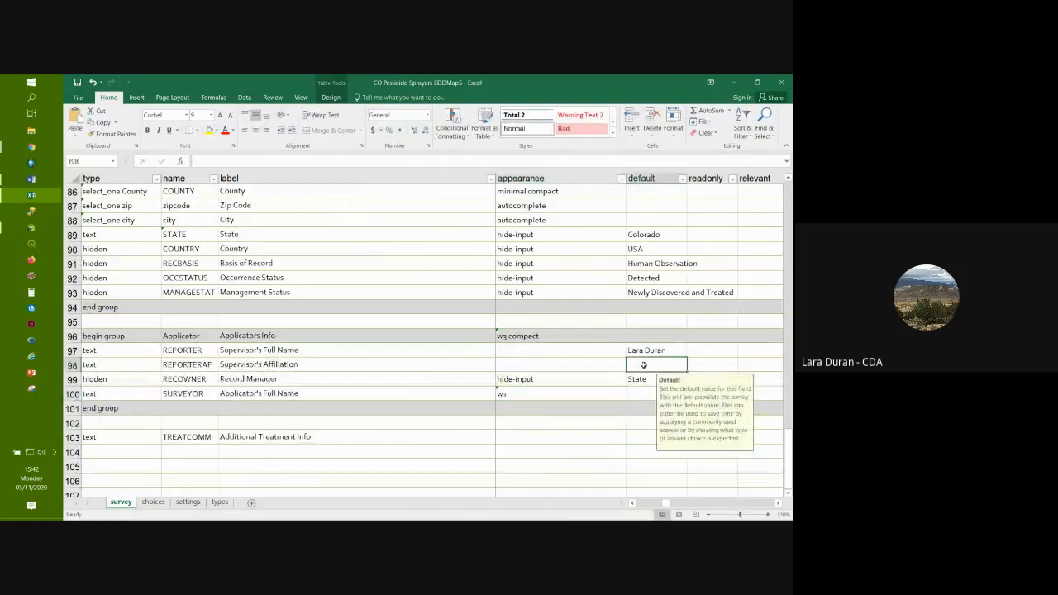
{"action": "type", "text": "CDA"}
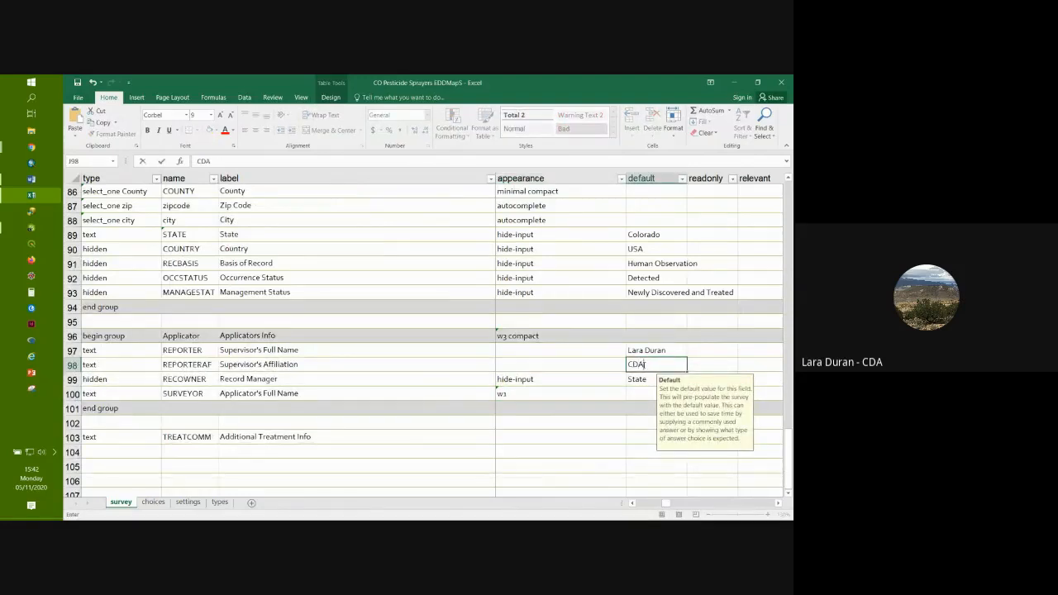
{"action": "left_click", "coordinate": [594, 453]}
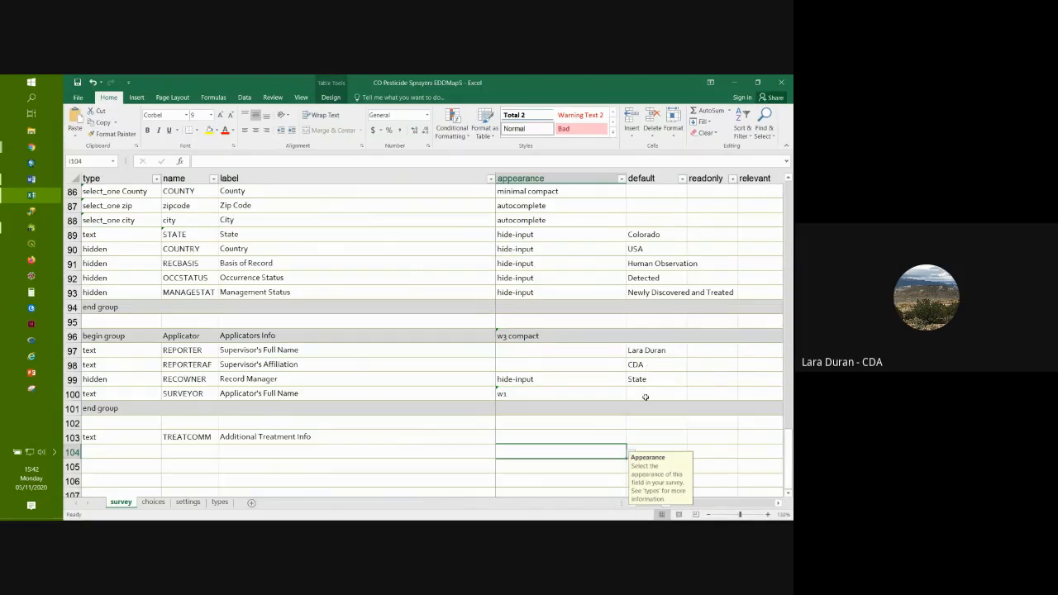
{"action": "left_click", "coordinate": [645, 395]}
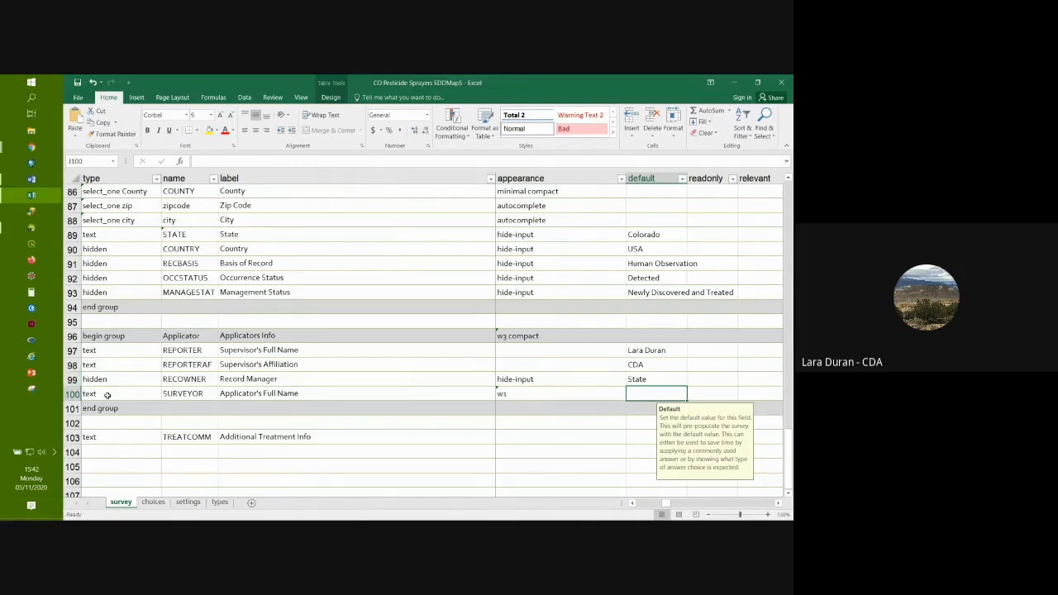
Step: Look over the choices sheet and return to the survey sheet
{"action": "left_click", "coordinate": [153, 502]}
{"action": "scroll", "coordinate": [162, 425], "scroll_direction": "down", "scroll_amount": 2}
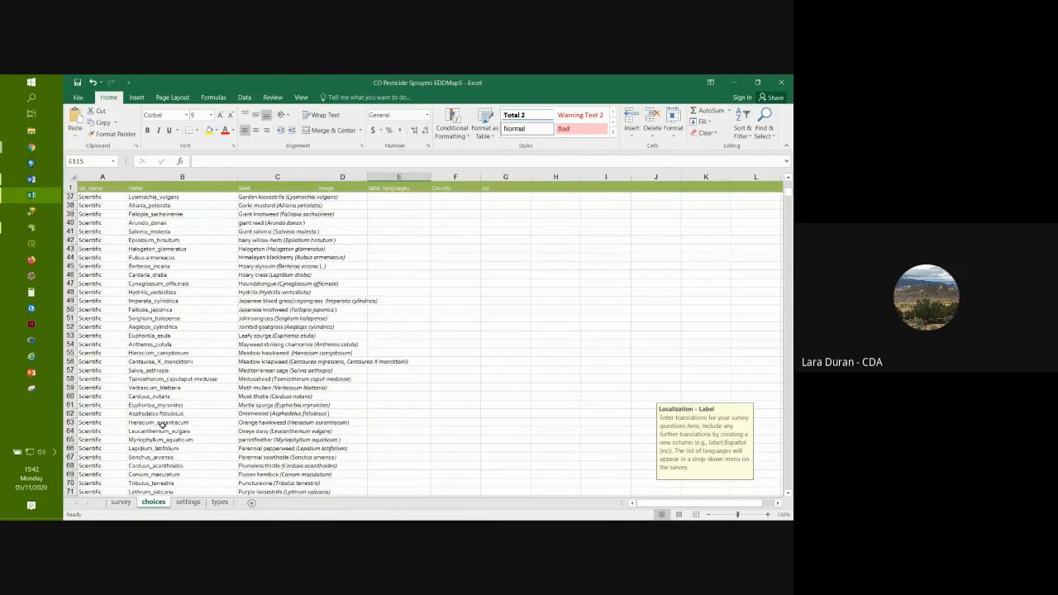
{"action": "scroll", "coordinate": [162, 425], "scroll_direction": "down", "scroll_amount": 20}
{"action": "scroll", "coordinate": [140, 380], "scroll_direction": "up", "scroll_amount": 6}
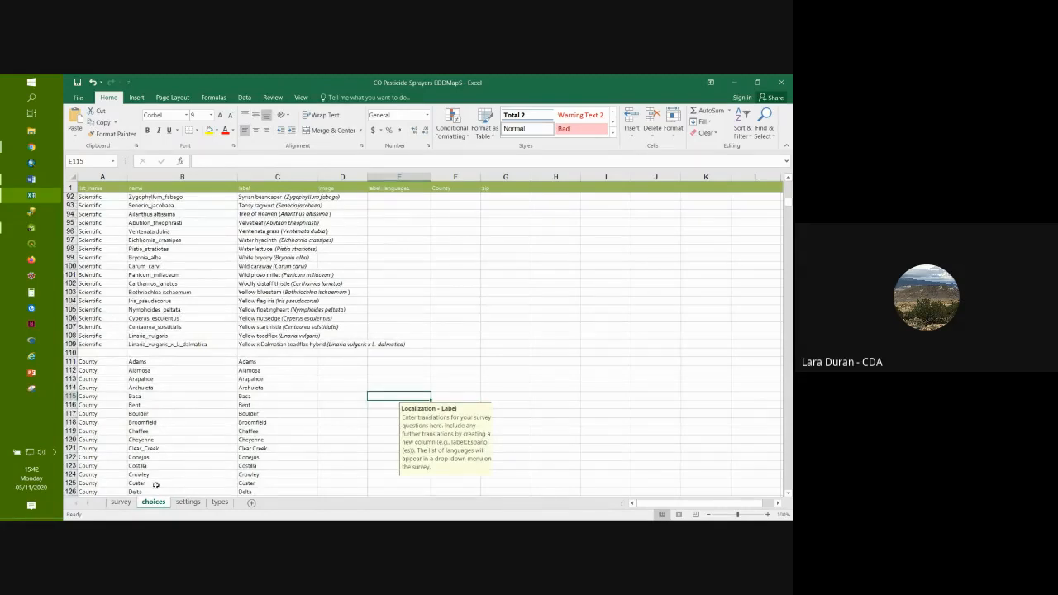
{"action": "left_click", "coordinate": [121, 502]}
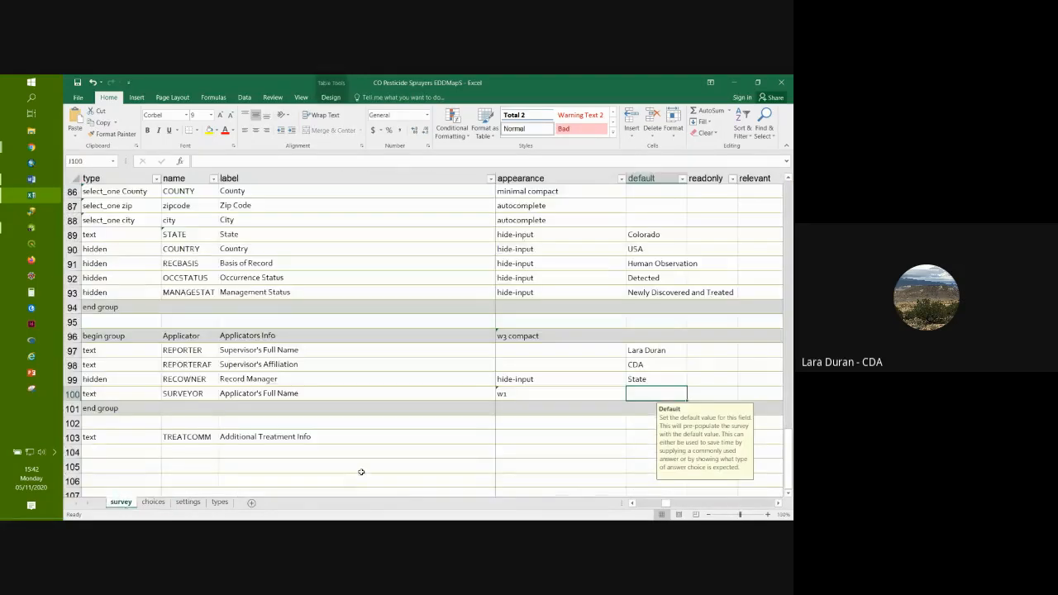
Step: Clear the J97 and J98 supervisor defaults and close both Excel windows without saving
{"action": "left_click", "coordinate": [652, 349]}
{"action": "key", "text": "BackSpace"}
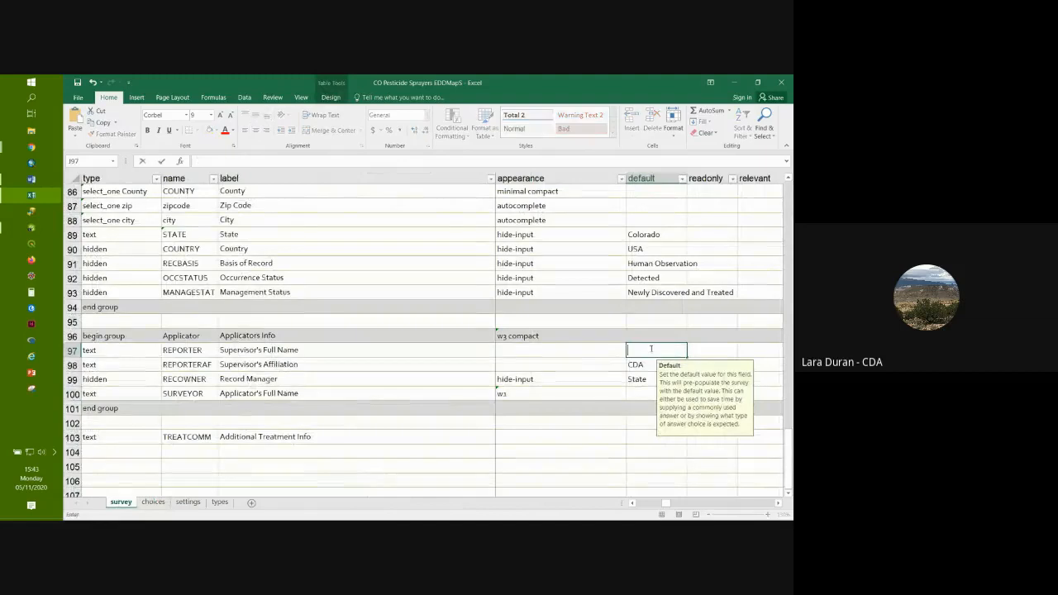
{"action": "key", "text": "Return"}
{"action": "key", "text": "Delete"}
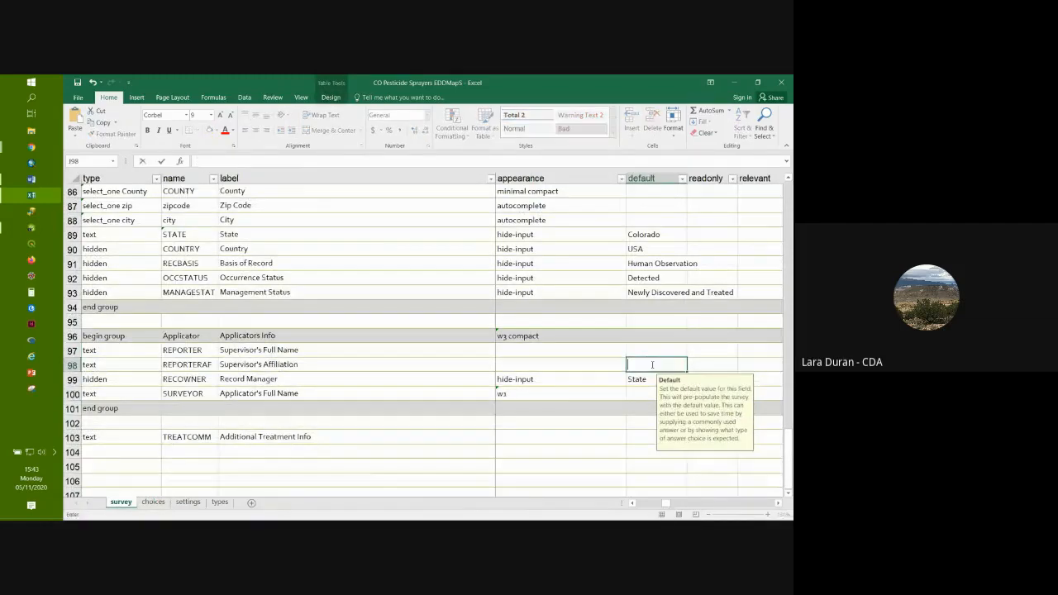
{"action": "left_click", "coordinate": [600, 436]}
{"action": "left_click", "coordinate": [781, 82]}
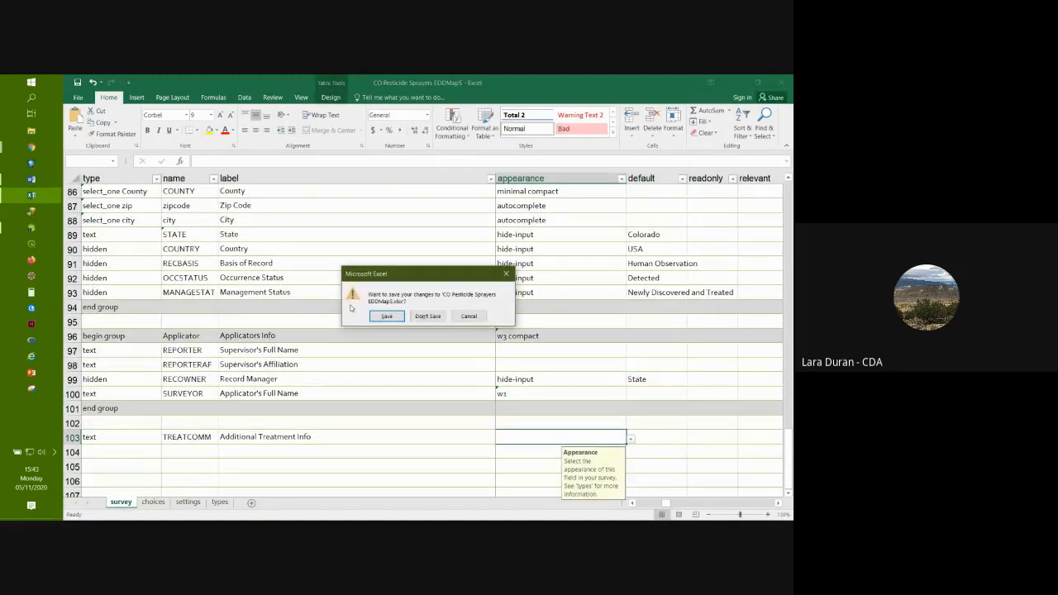
{"action": "left_click", "coordinate": [427, 316]}
{"action": "left_click", "coordinate": [668, 102]}
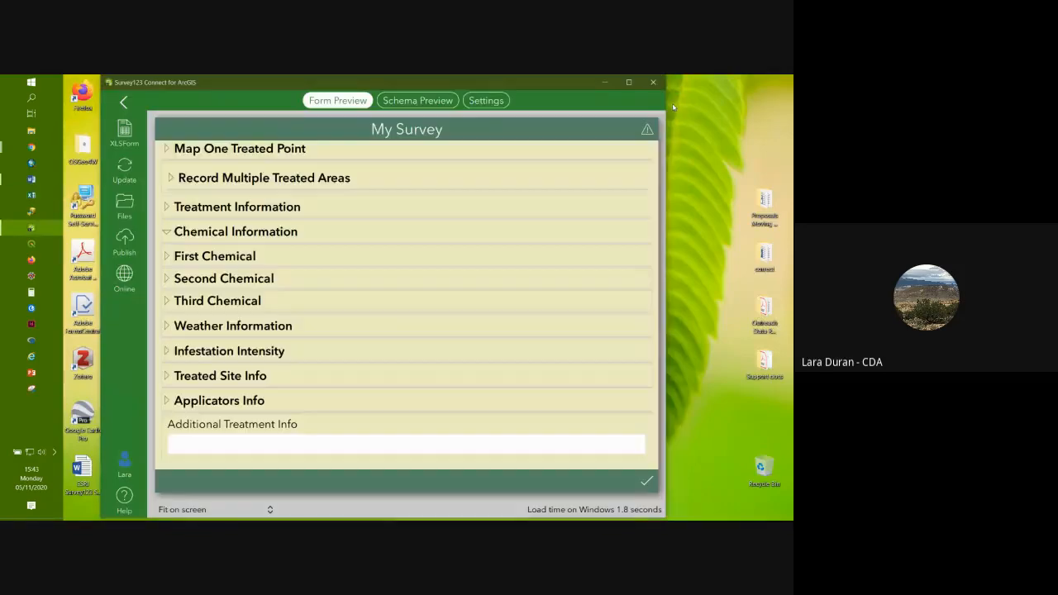
Step: Preview the Report Revisits form from the gallery, then load its XLSForm in Excel
{"action": "left_click", "coordinate": [124, 101]}
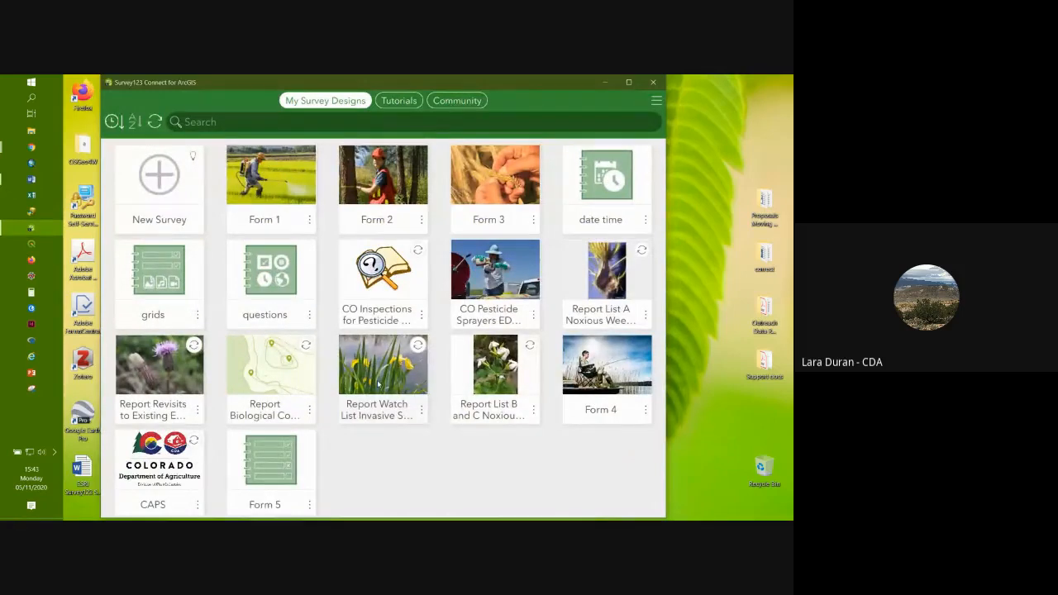
{"action": "left_click", "coordinate": [160, 379]}
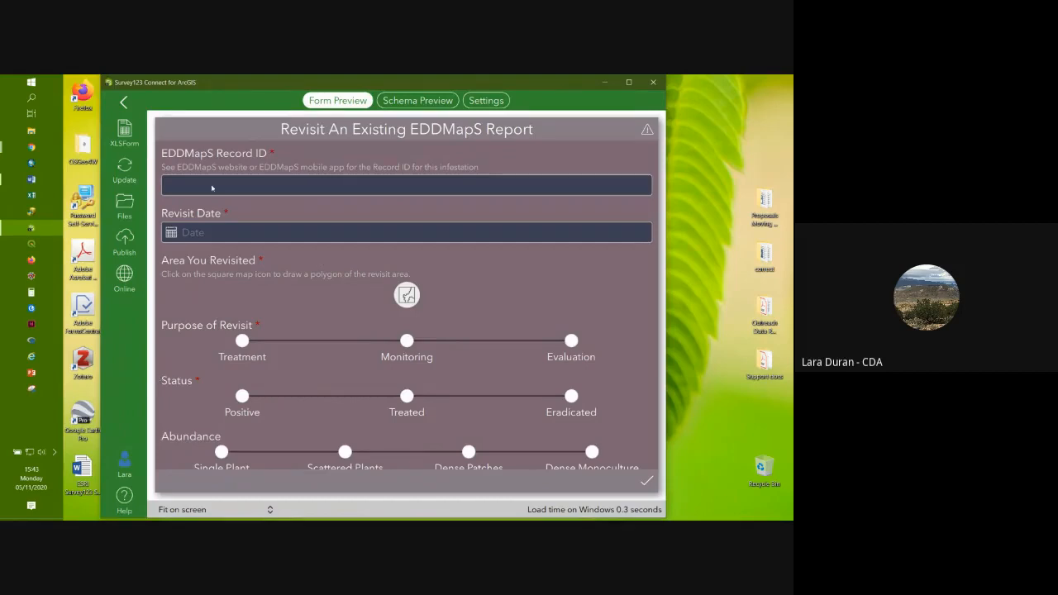
{"action": "scroll", "coordinate": [522, 345], "scroll_direction": "down", "scroll_amount": 5}
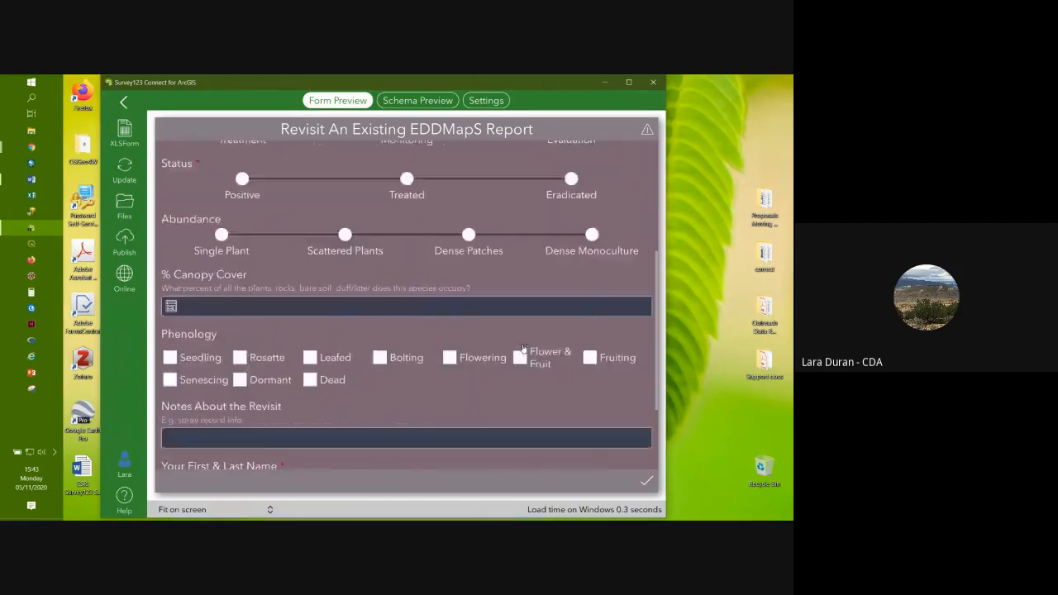
{"action": "scroll", "coordinate": [523, 348], "scroll_direction": "up", "scroll_amount": 5}
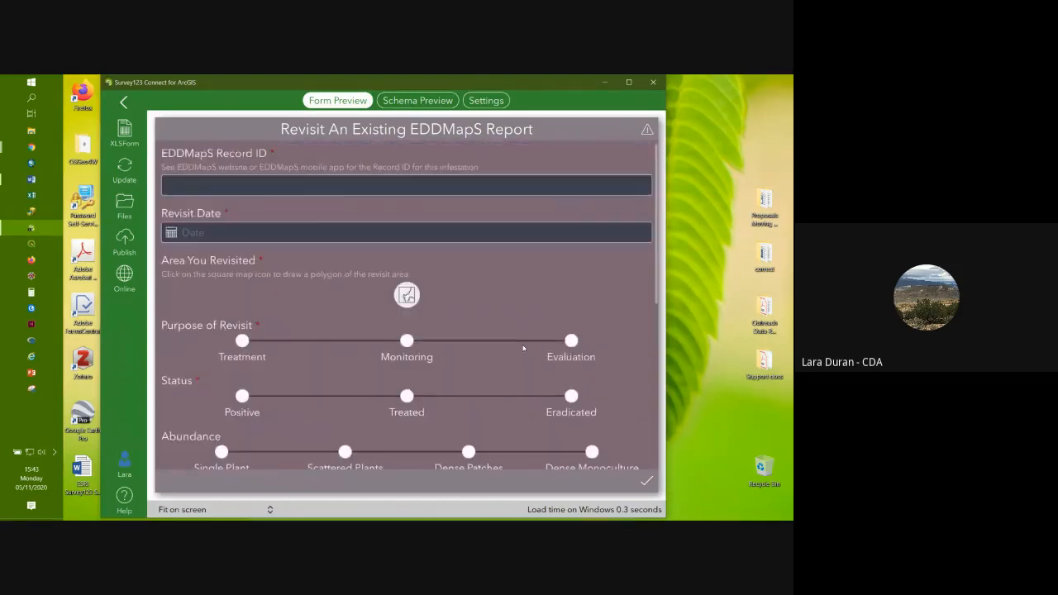
{"action": "scroll", "coordinate": [522, 348], "scroll_direction": "down", "scroll_amount": 5}
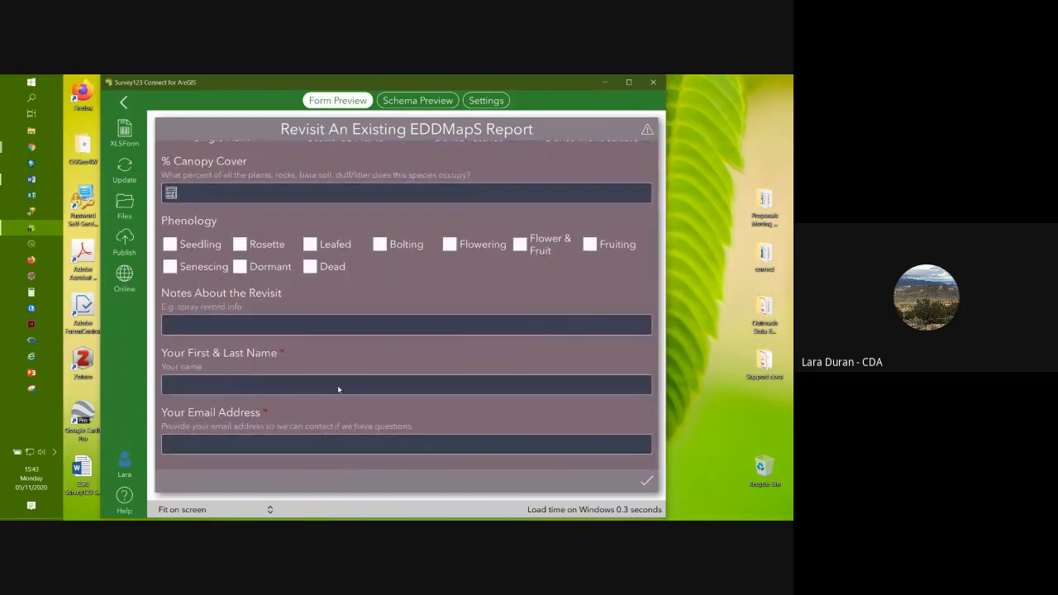
{"action": "scroll", "coordinate": [306, 394], "scroll_direction": "up", "scroll_amount": 8}
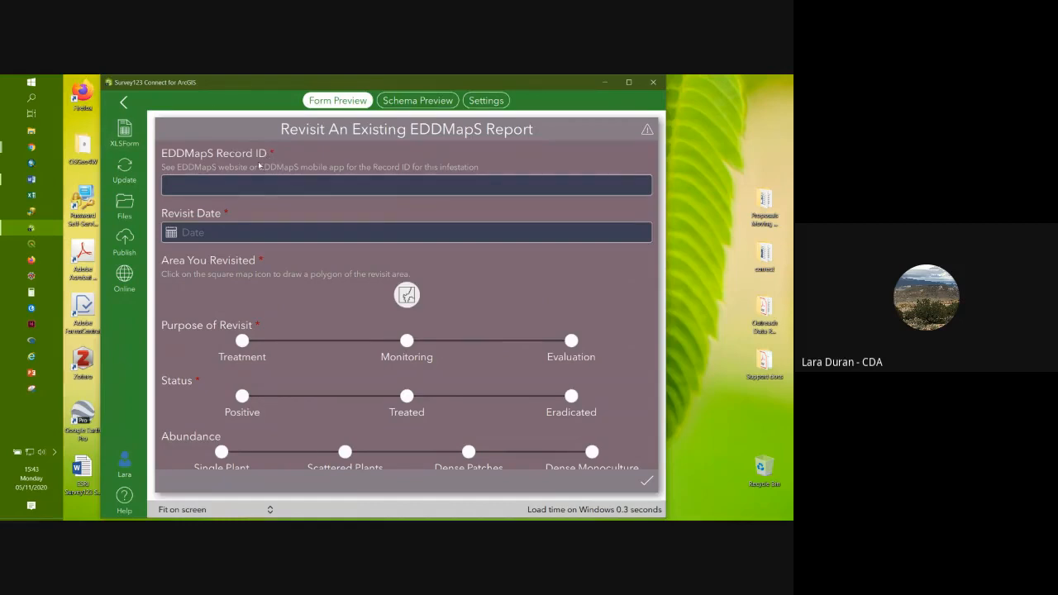
{"action": "left_click", "coordinate": [125, 133]}
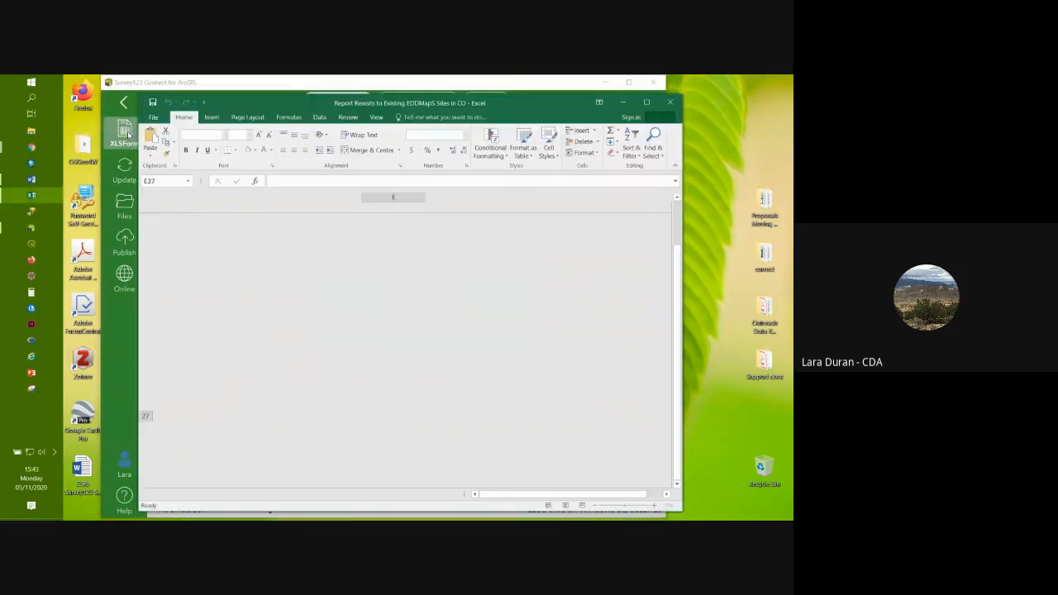
Step: Maximize and zoom the workbook and review the choices sheet's list_name column
{"action": "left_click", "coordinate": [646, 102]}
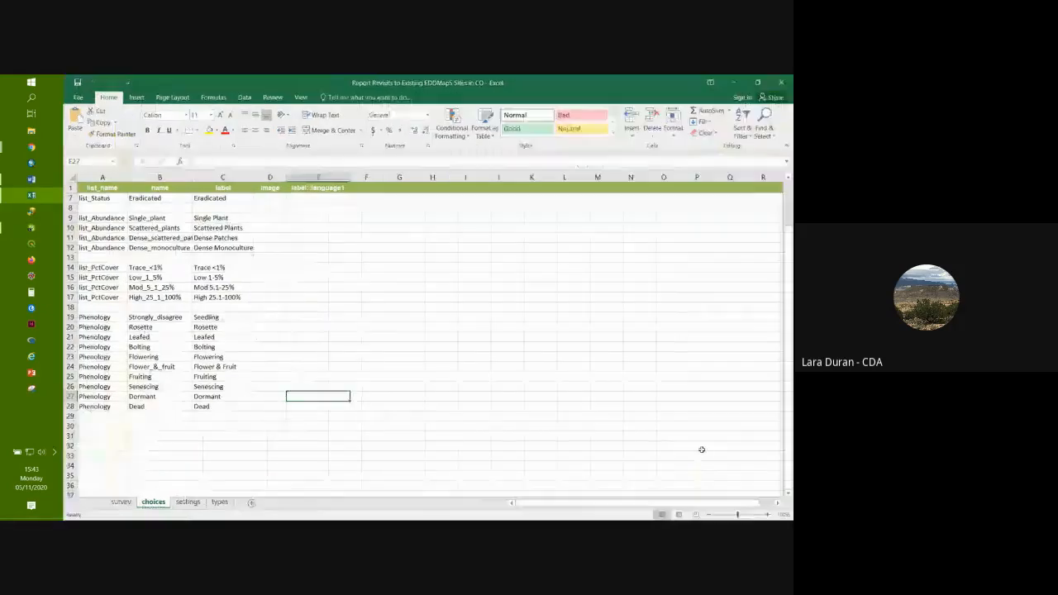
{"action": "left_click", "coordinate": [767, 515]}
{"action": "left_click", "coordinate": [767, 515]}
{"action": "left_click", "coordinate": [767, 515]}
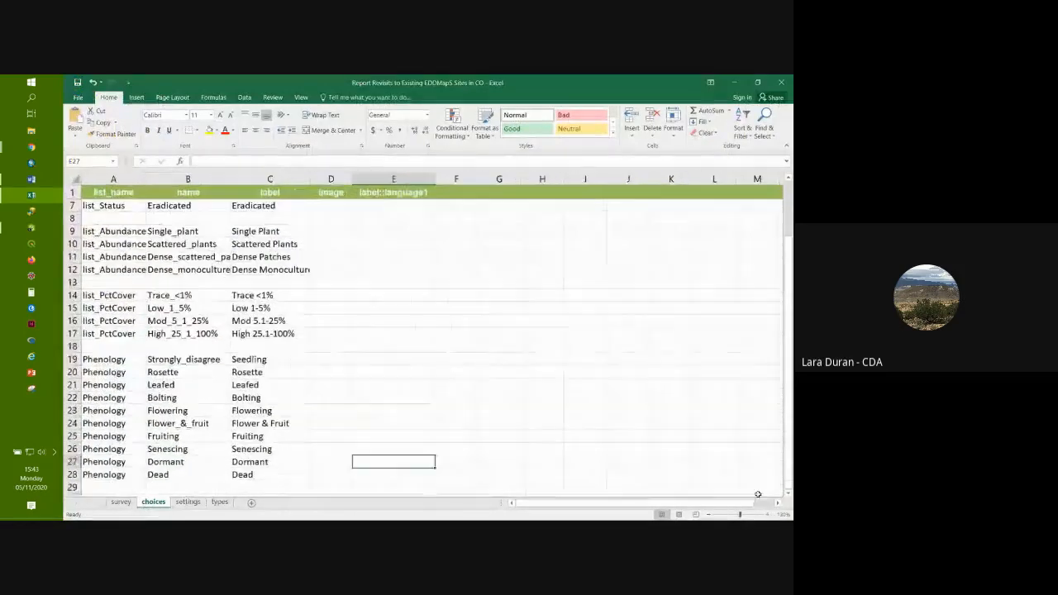
{"action": "left_click", "coordinate": [124, 178]}
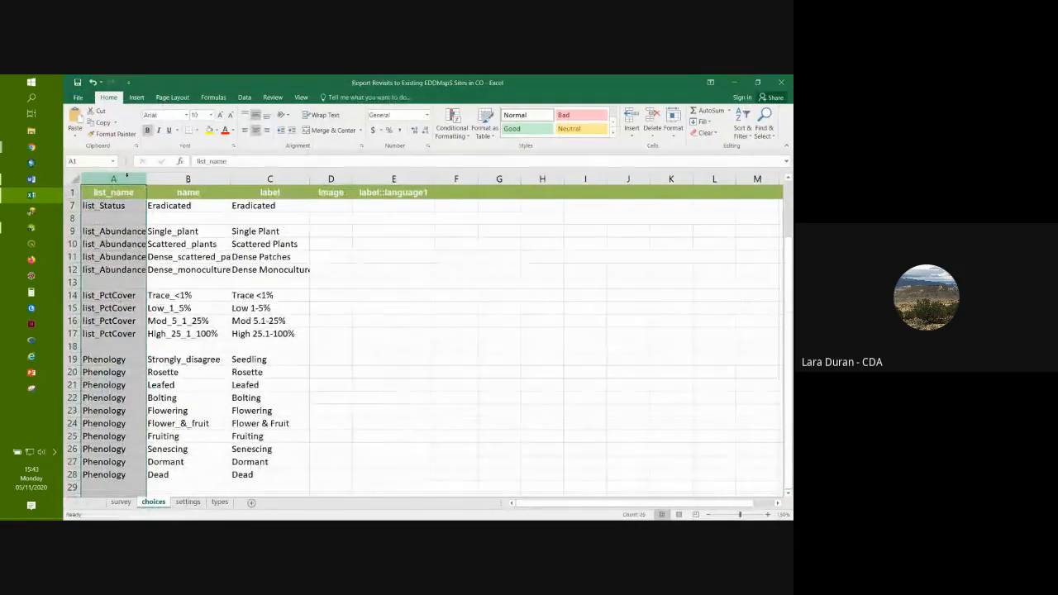
Step: Read the survey sheet's type, name, label and hint guidance and the Purpose of Revisit row
{"action": "left_click", "coordinate": [121, 502]}
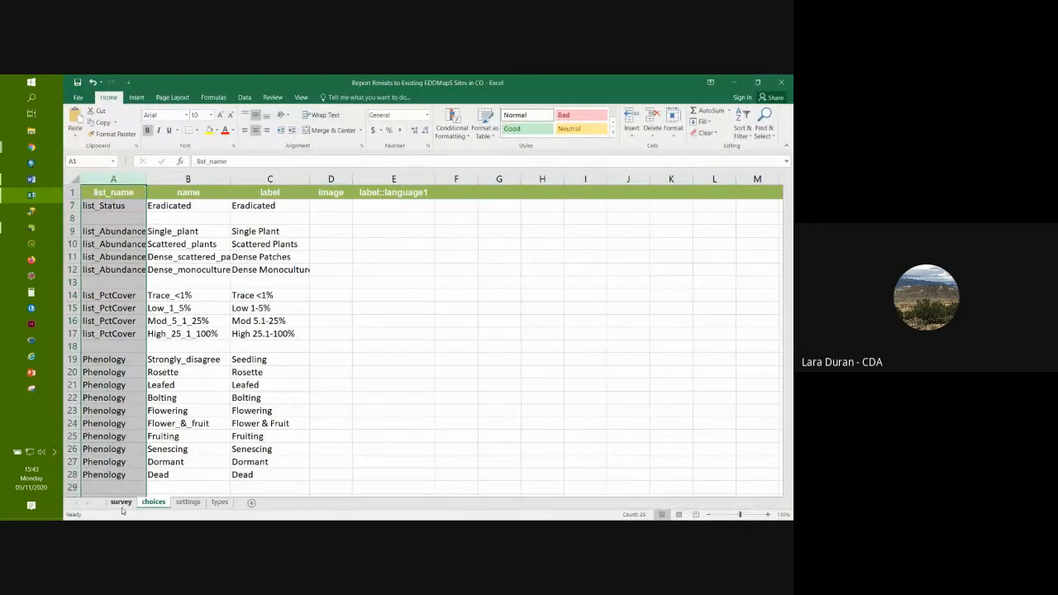
{"action": "left_click", "coordinate": [128, 177]}
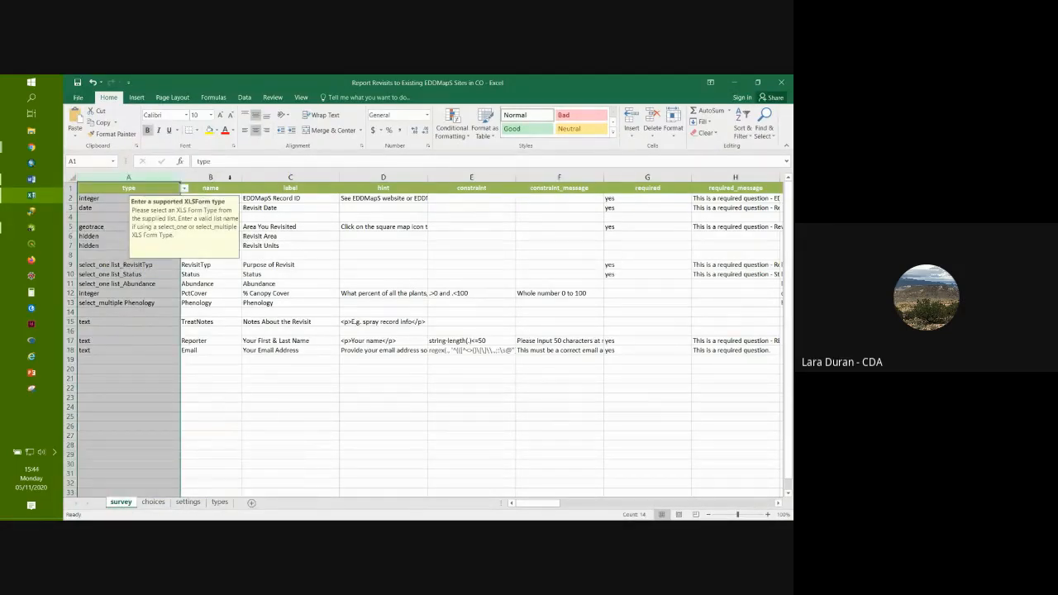
{"action": "left_click", "coordinate": [222, 177]}
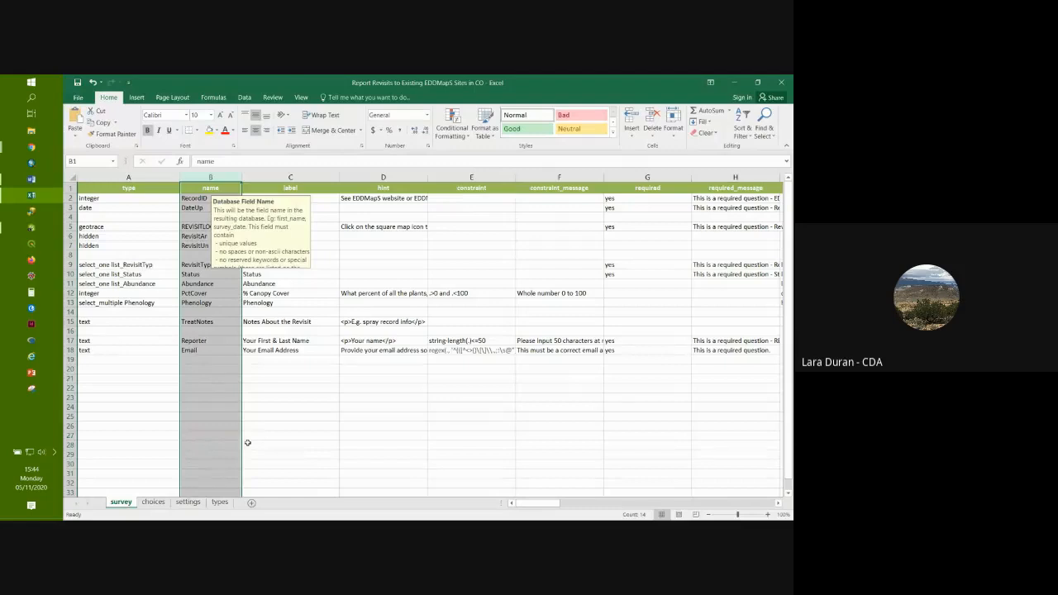
{"action": "left_click", "coordinate": [309, 176]}
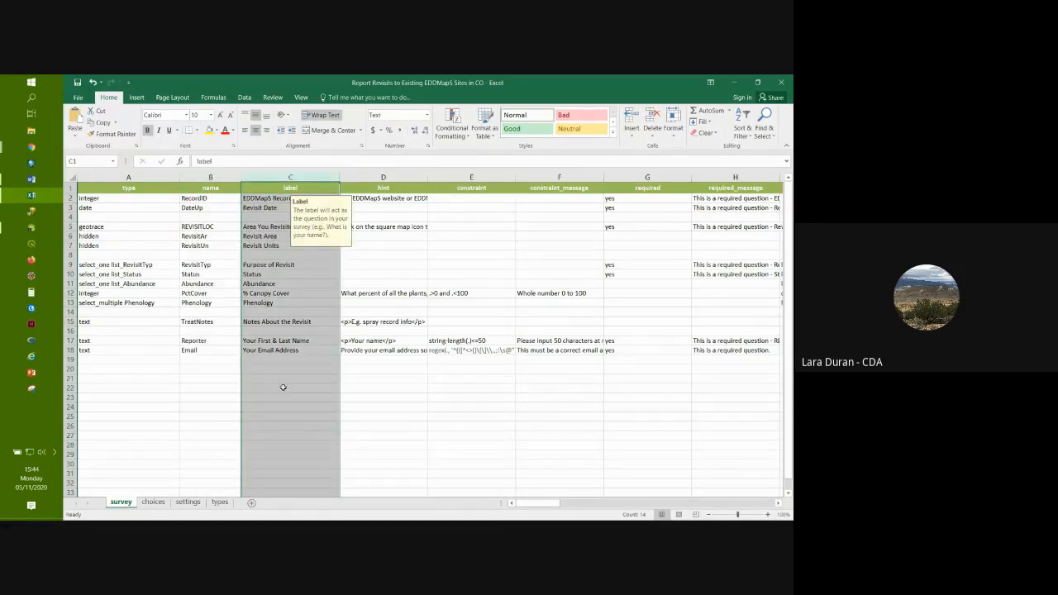
{"action": "left_click", "coordinate": [397, 400]}
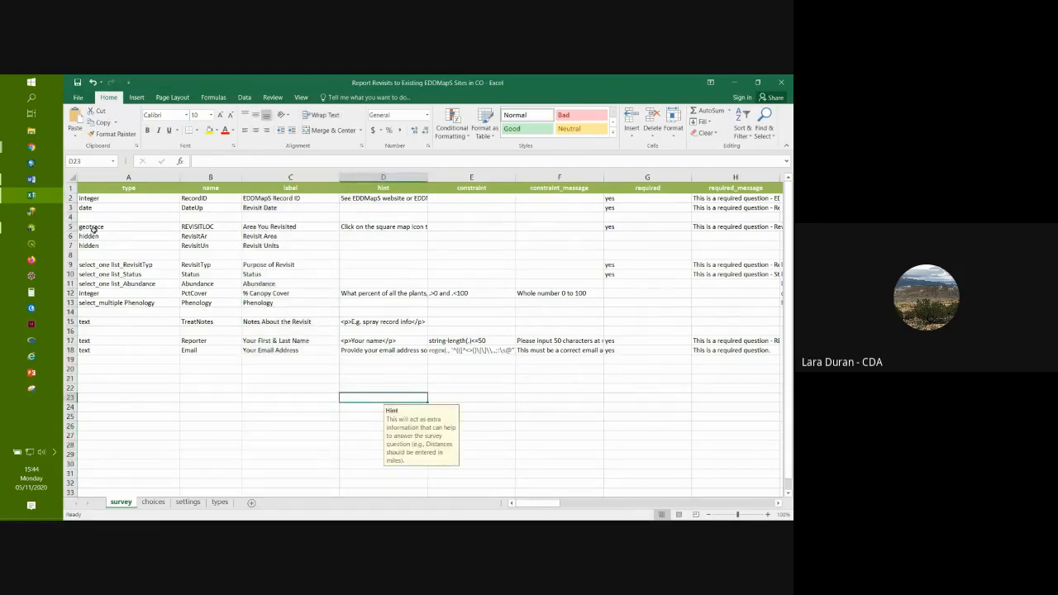
{"action": "left_click", "coordinate": [68, 265]}
{"action": "left_click", "coordinate": [301, 418]}
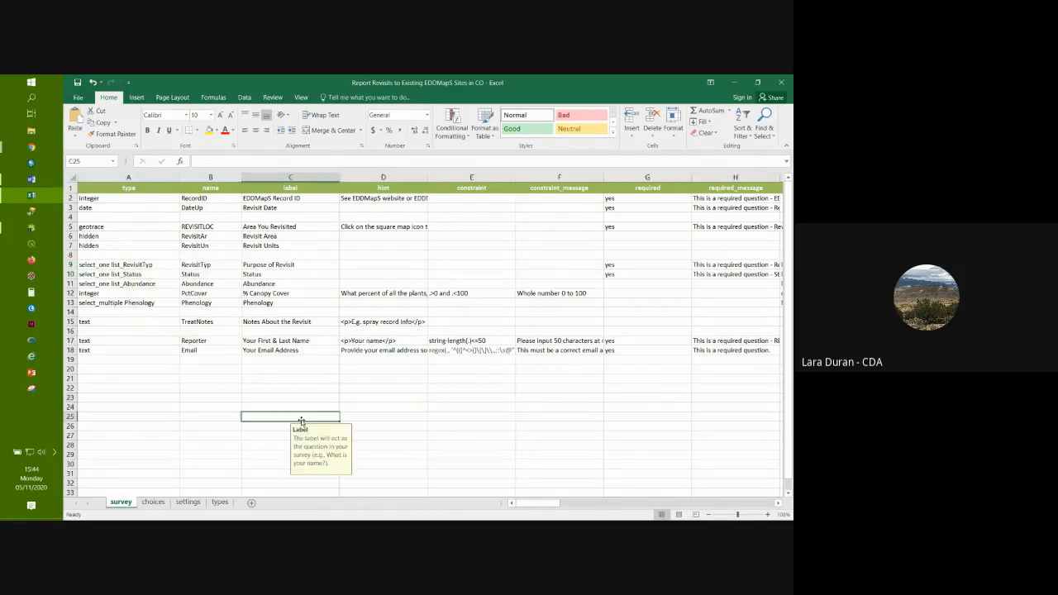
Step: Retype yes as RecordID's required value in G2, then close the workbook without saving
{"action": "left_click", "coordinate": [70, 199]}
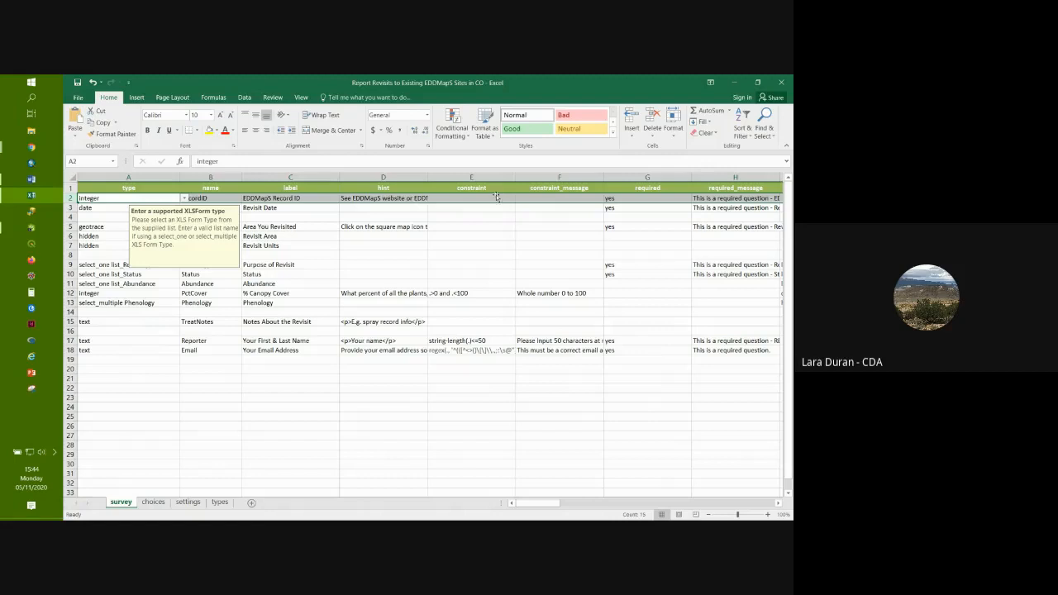
{"action": "left_click", "coordinate": [643, 199]}
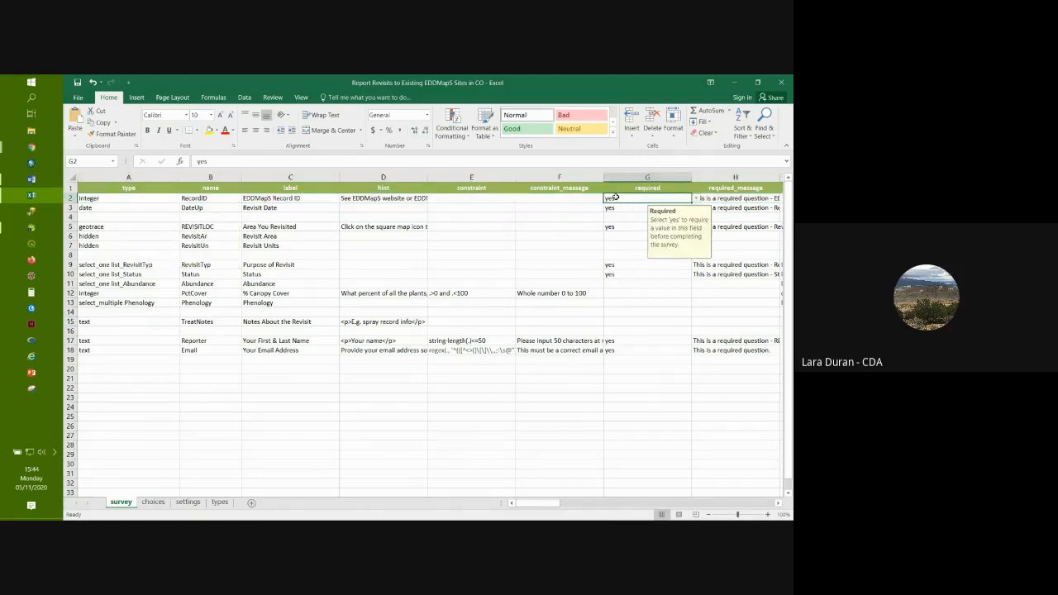
{"action": "left_click", "coordinate": [695, 199]}
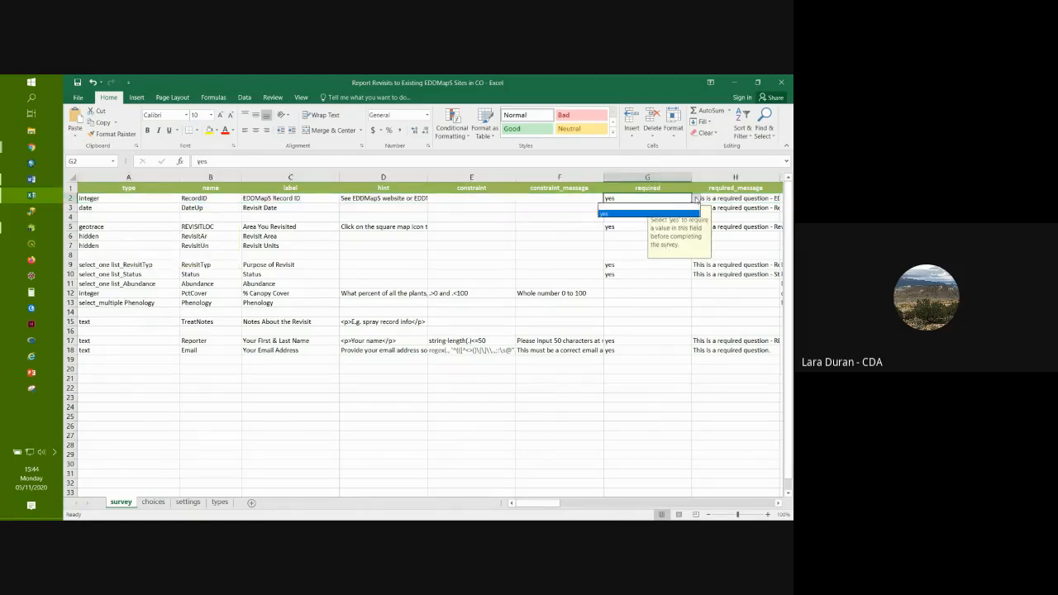
{"action": "left_click", "coordinate": [695, 198]}
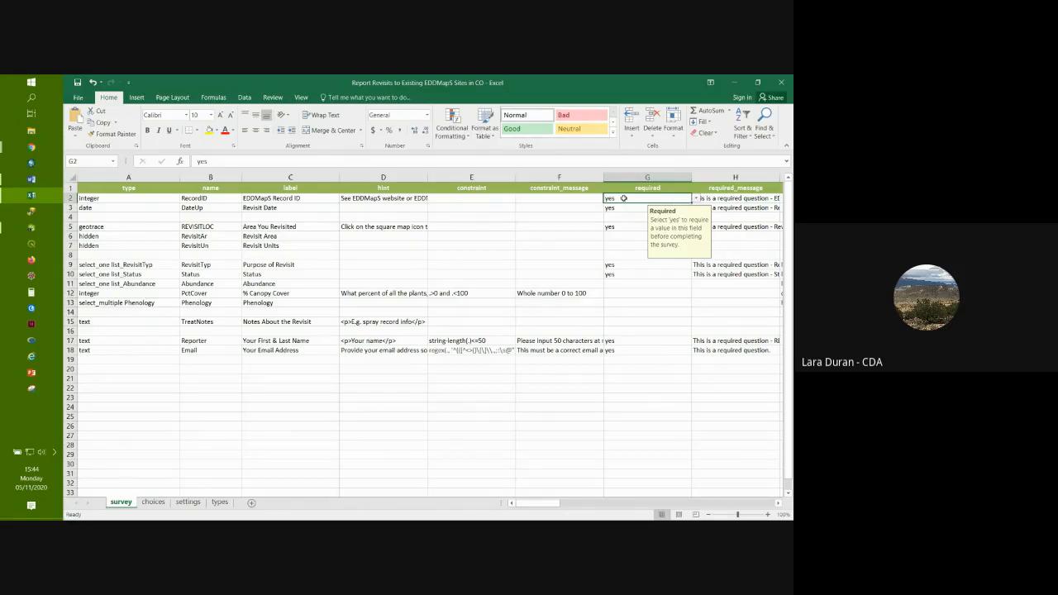
{"action": "key", "text": "BackSpace"}
{"action": "left_click", "coordinate": [559, 228]}
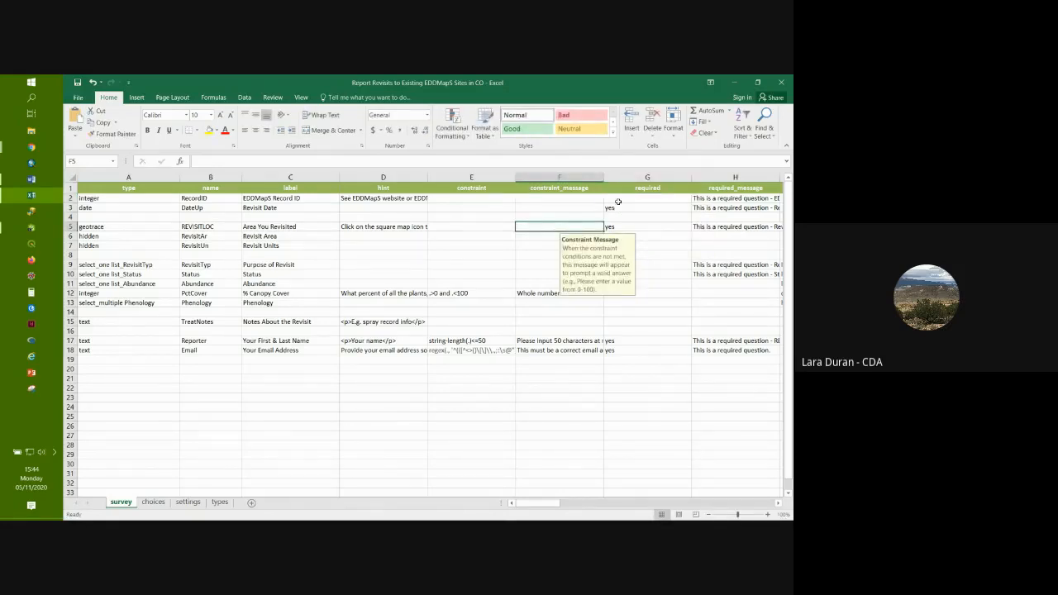
{"action": "left_click", "coordinate": [617, 202]}
{"action": "type", "text": "yes"}
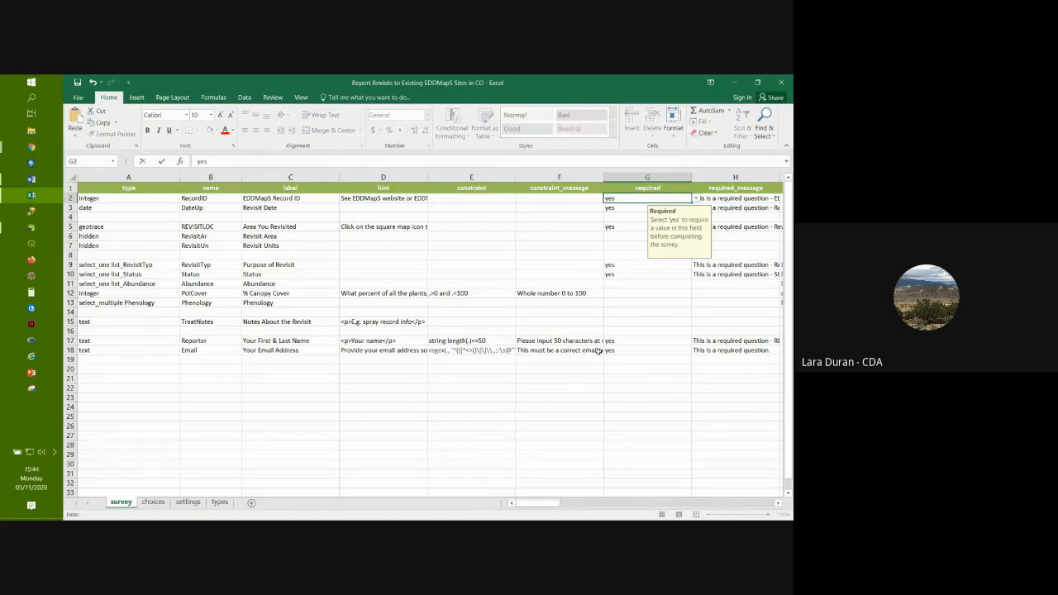
{"action": "left_click", "coordinate": [596, 474]}
{"action": "left_click", "coordinate": [518, 404]}
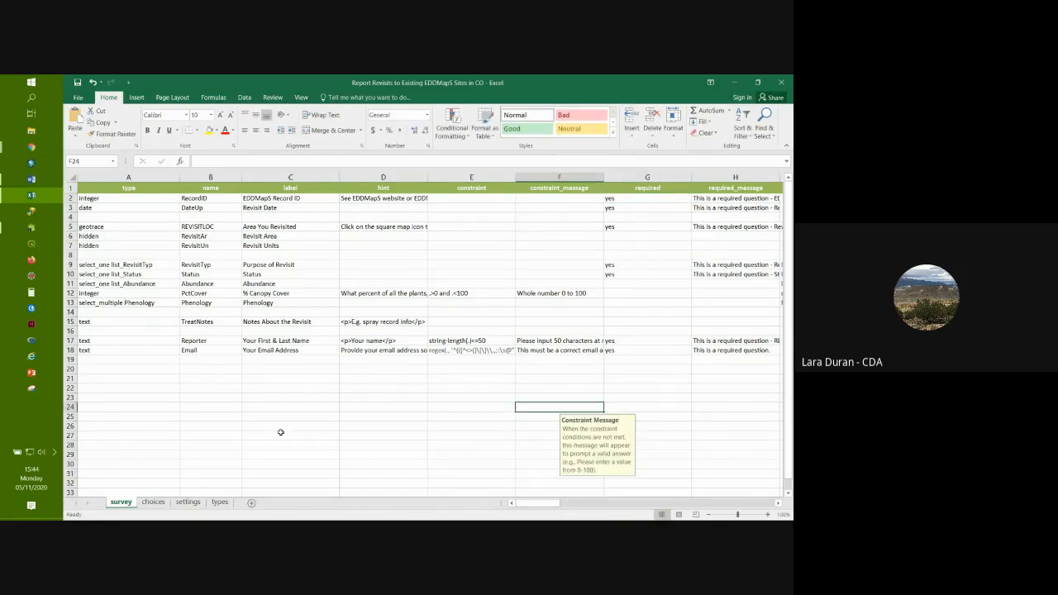
{"action": "left_click", "coordinate": [783, 83]}
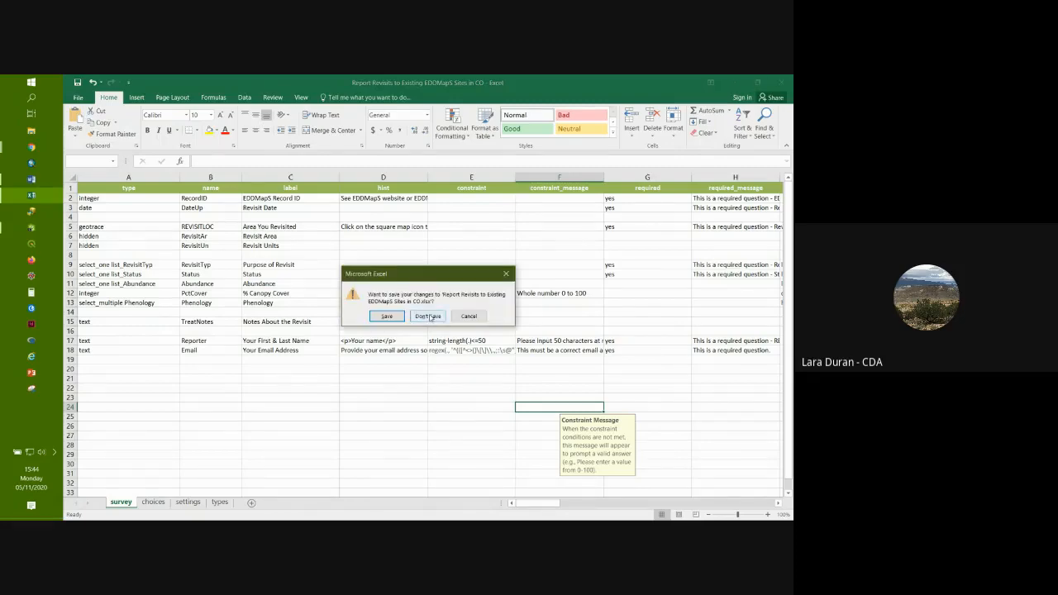
{"action": "left_click", "coordinate": [429, 317]}
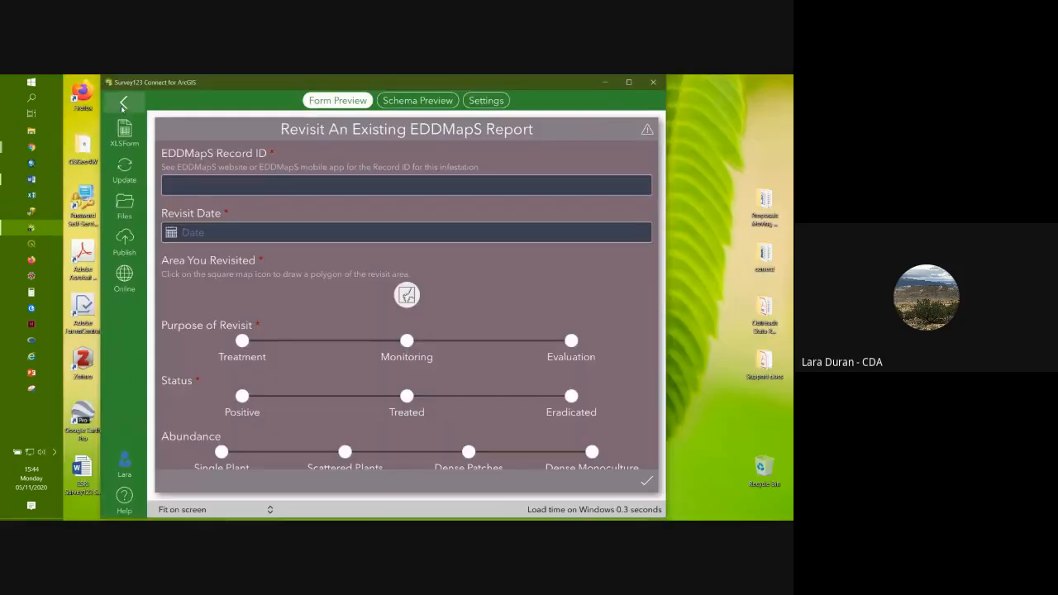
Step: Go back to My Survey Designs, minimize Connect, and bring Chrome's Report Biological Control Releases overview forward
{"action": "left_click", "coordinate": [123, 105]}
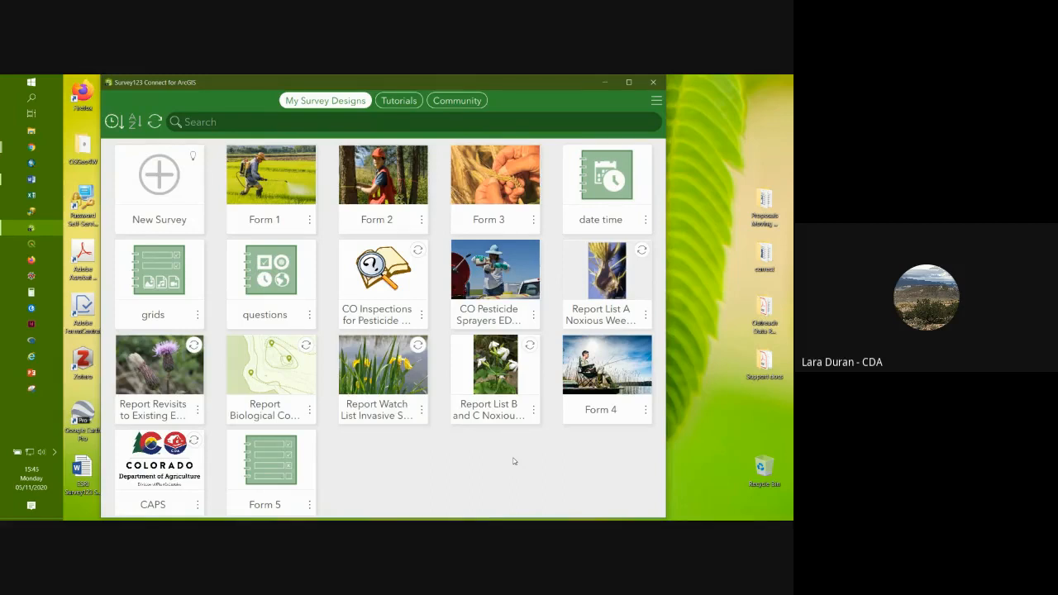
{"action": "left_click", "coordinate": [605, 82]}
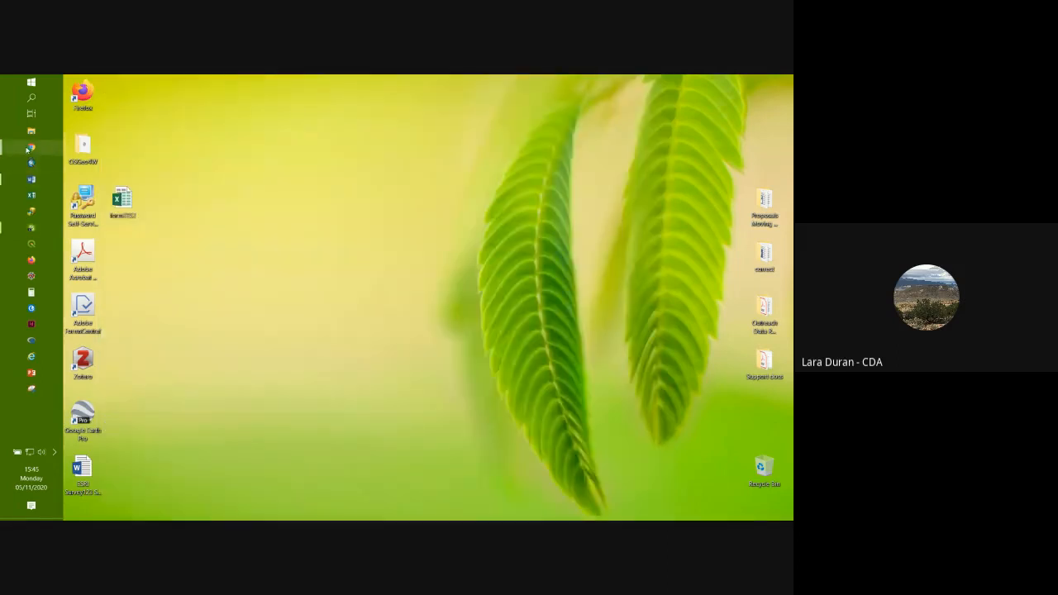
{"action": "mouse_move", "coordinate": [32, 147]}
{"action": "left_click", "coordinate": [117, 141]}
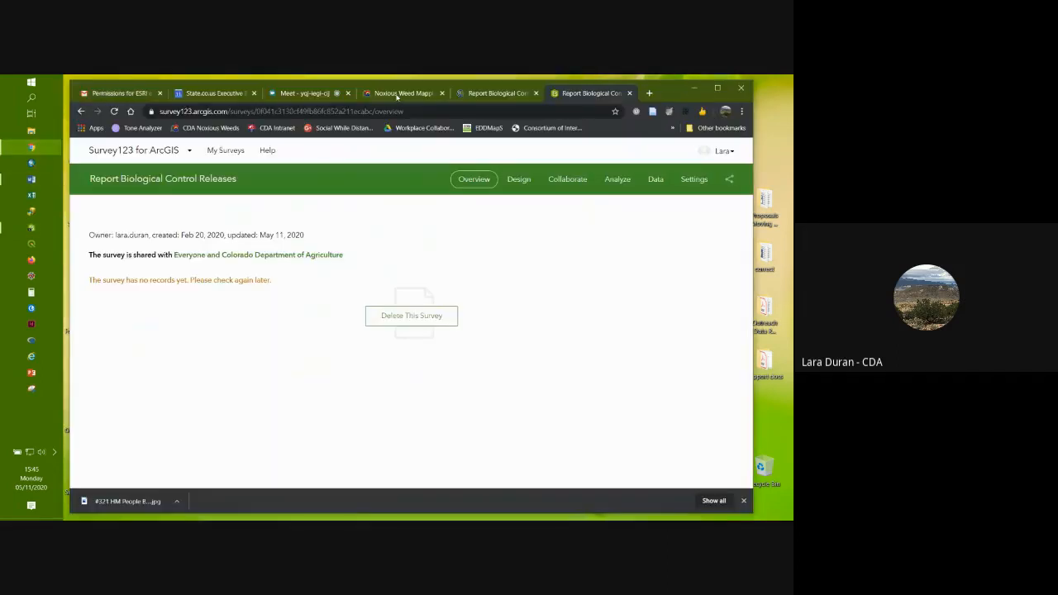
Step: Check the Google Meet tab, then bring Survey123 Connect forward and shift it slightly left
{"action": "left_click", "coordinate": [300, 93]}
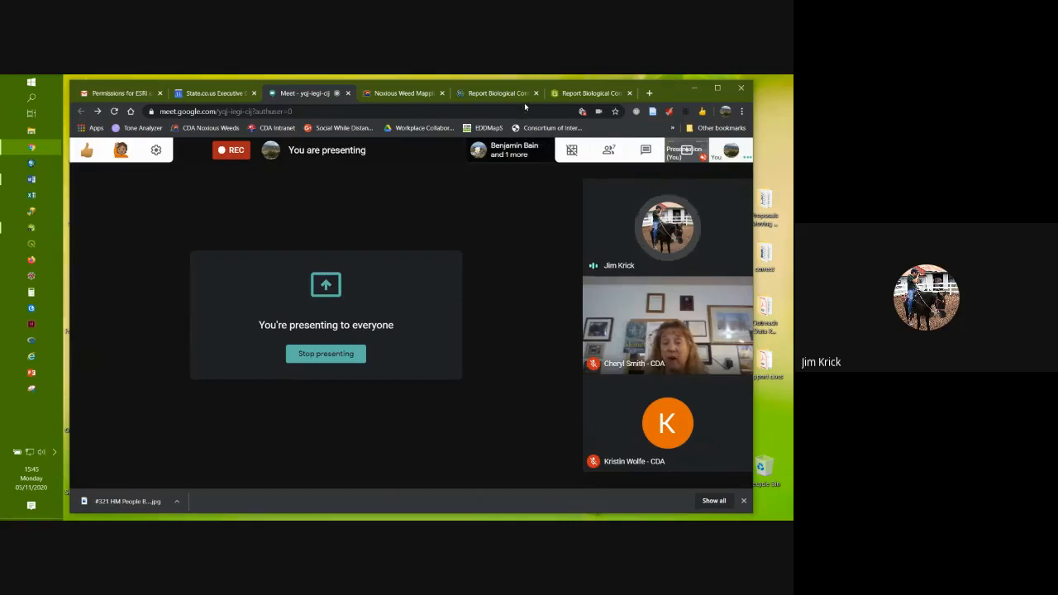
{"action": "left_click", "coordinate": [31, 230]}
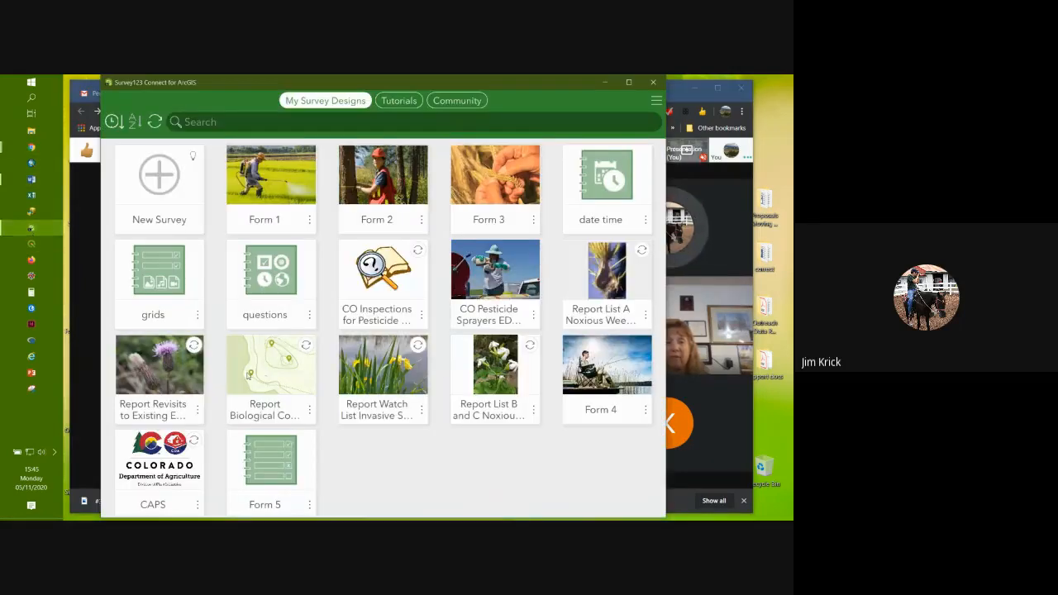
{"action": "left_click_drag", "start_coordinate": [527, 82], "coordinate": [489, 84]}
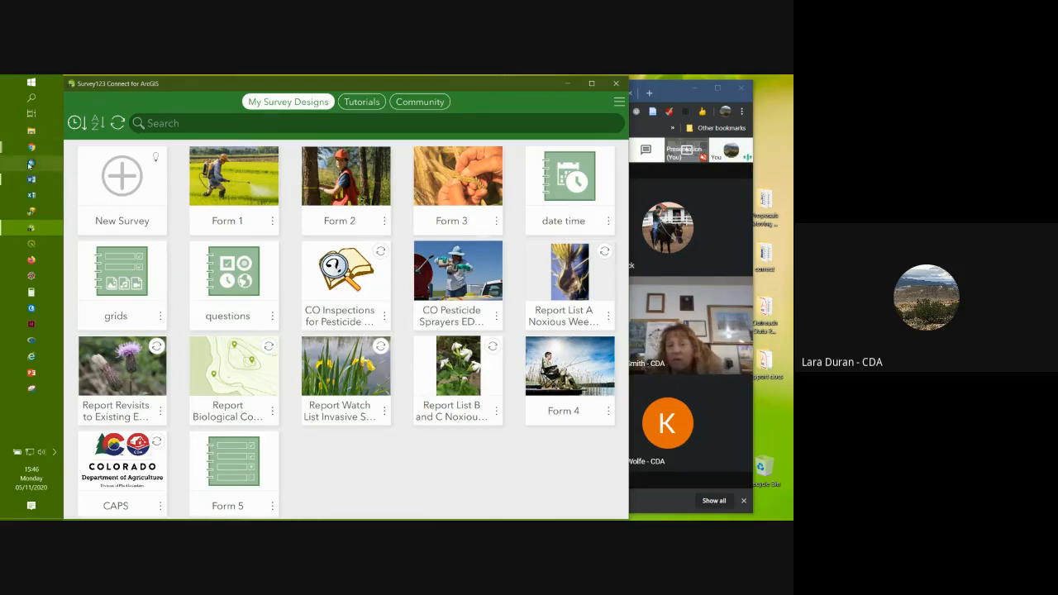
Step: Return to Chrome and switch to the Report Biological Control Releases map tab
{"action": "left_click", "coordinate": [31, 153]}
{"action": "left_click", "coordinate": [120, 137]}
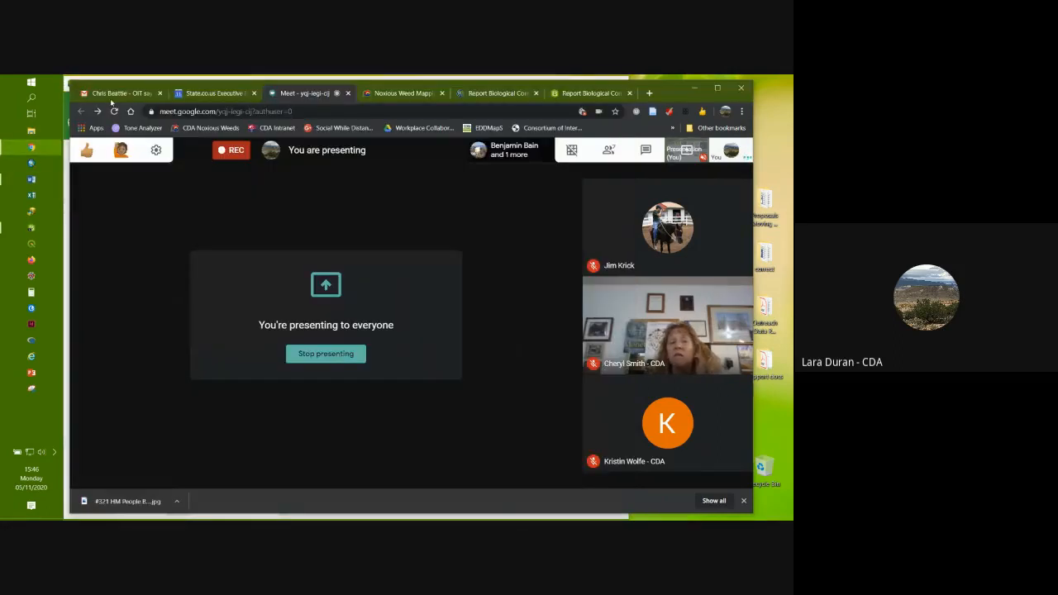
{"action": "left_click", "coordinate": [478, 96]}
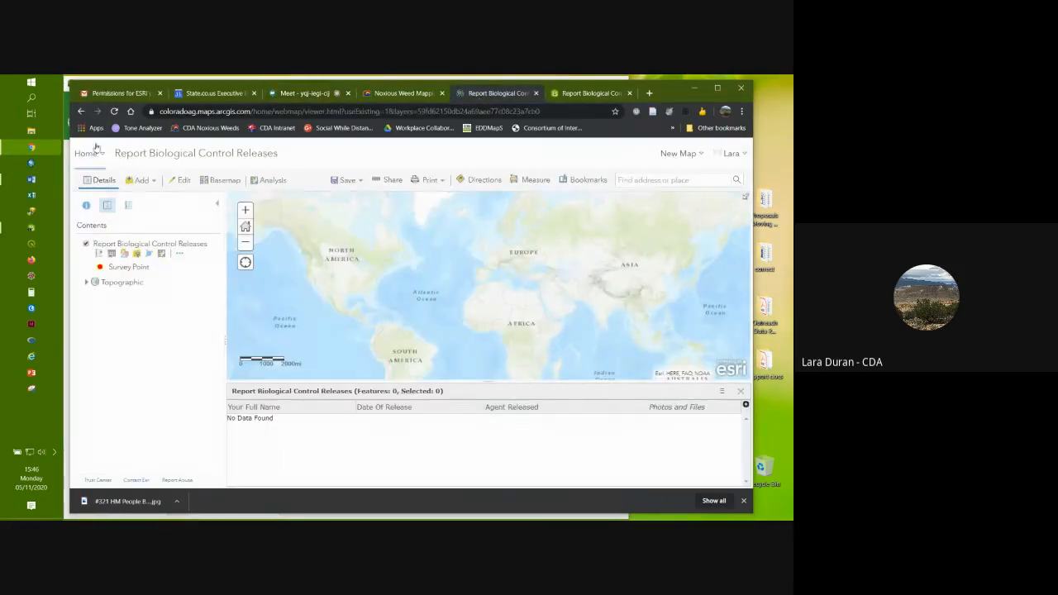
Step: Open the fieldworker view layer's item page from My Content and view its export formats
{"action": "left_click", "coordinate": [80, 111]}
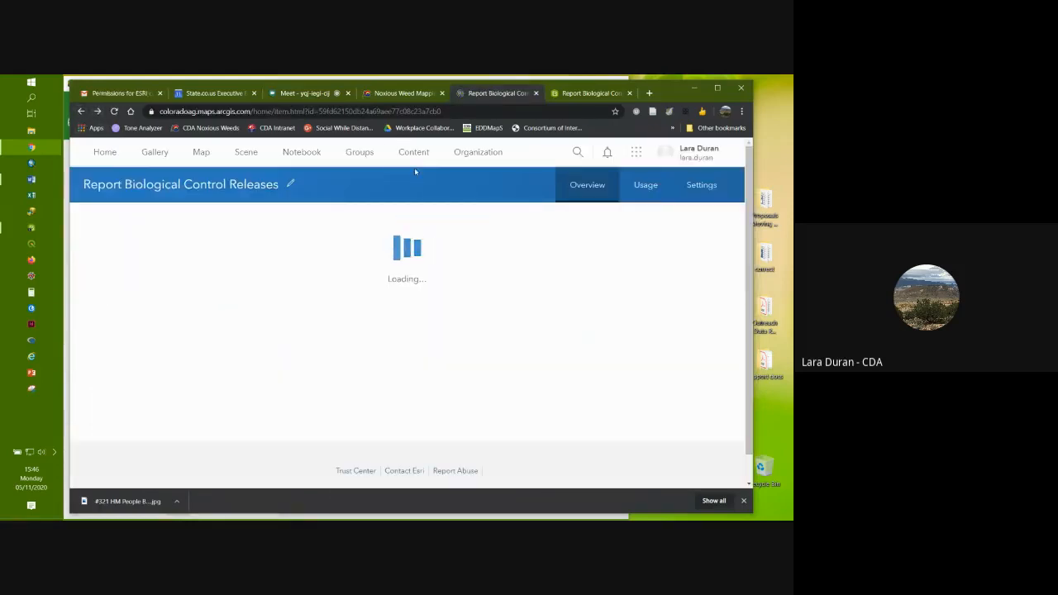
{"action": "left_click", "coordinate": [420, 153]}
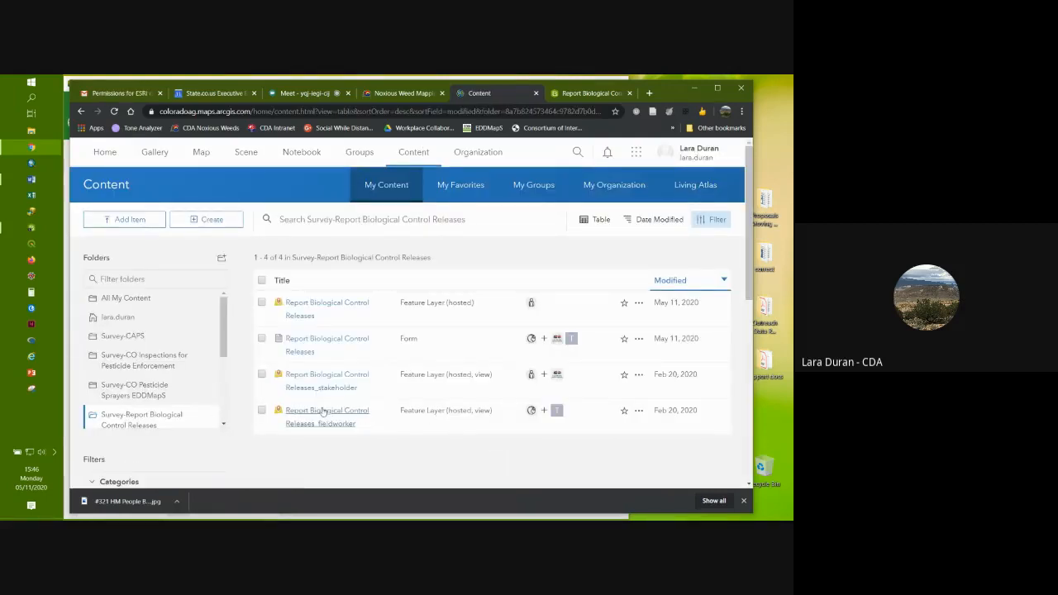
{"action": "left_click", "coordinate": [322, 411]}
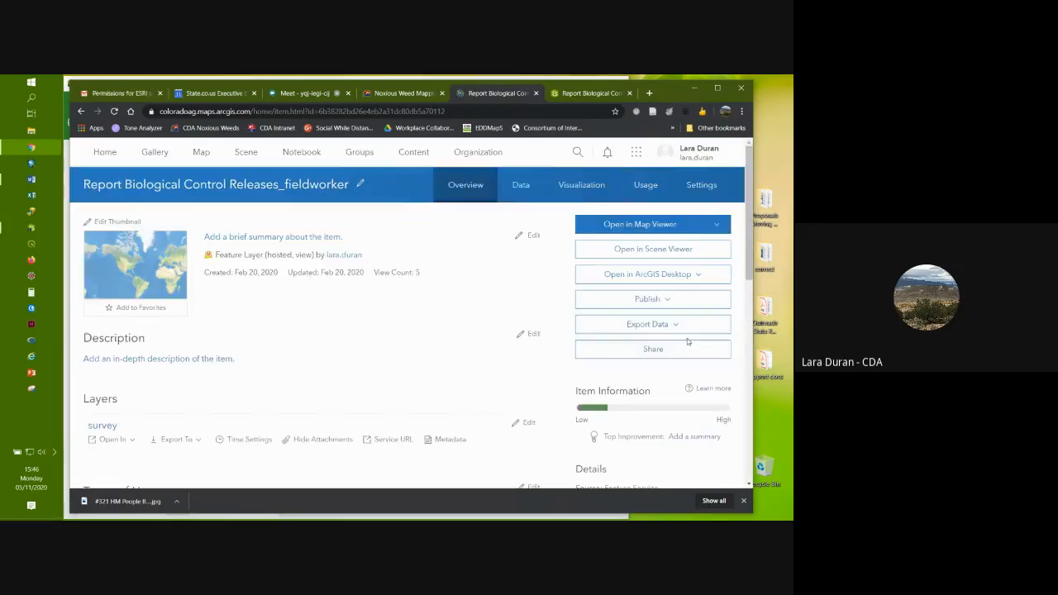
{"action": "left_click", "coordinate": [674, 325]}
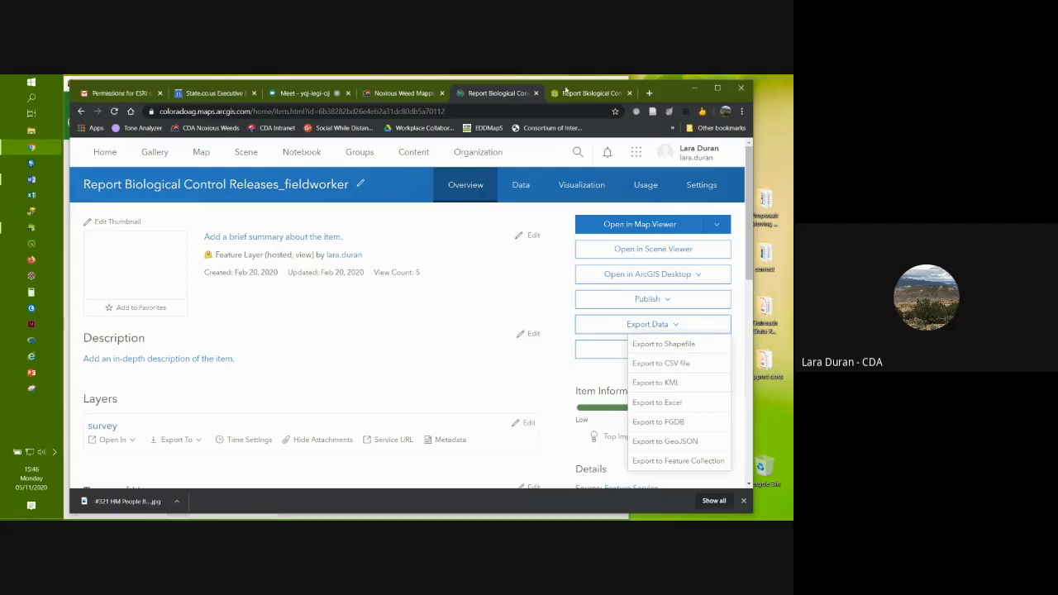
Step: Check Connect, the weed mapping tab and the Meet call, then return to My Content
{"action": "left_click_drag", "start_coordinate": [672, 98], "coordinate": [681, 116]}
{"action": "left_click", "coordinate": [489, 85]}
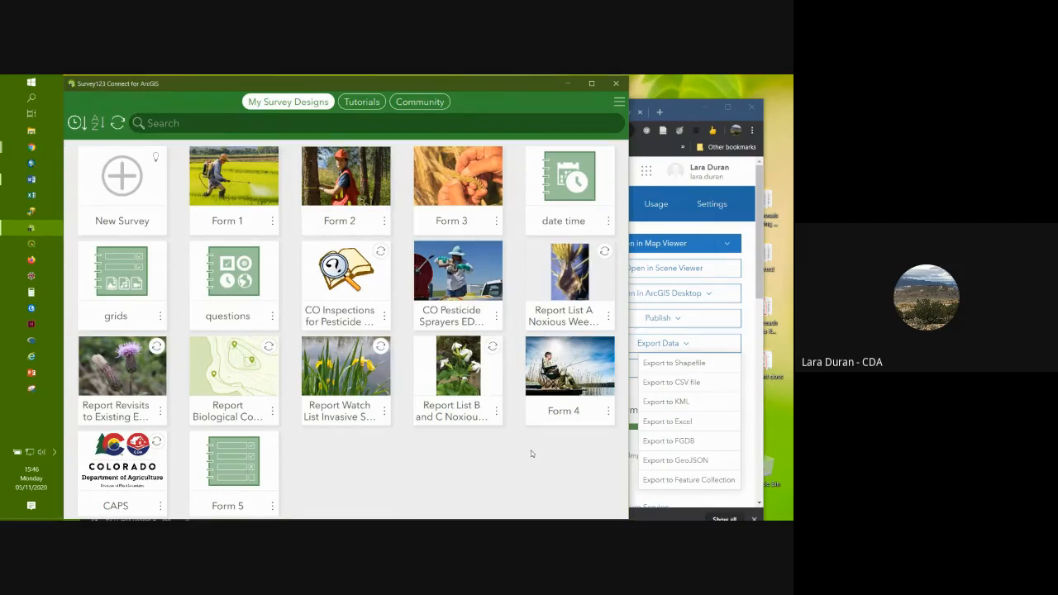
{"action": "left_click_drag", "start_coordinate": [683, 115], "coordinate": [695, 114]}
{"action": "left_click", "coordinate": [416, 113]}
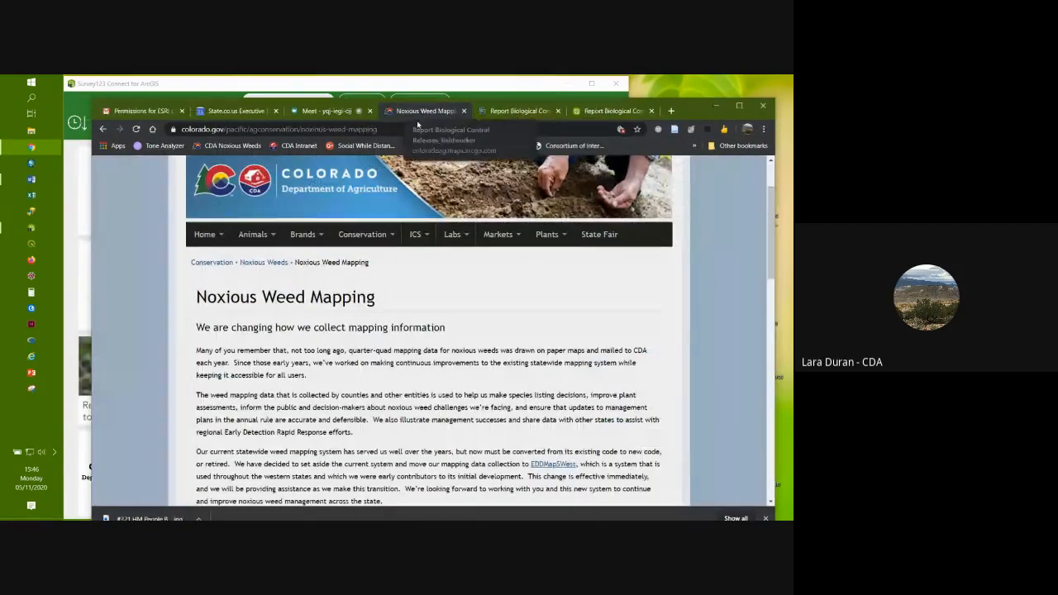
{"action": "left_click", "coordinate": [327, 111]}
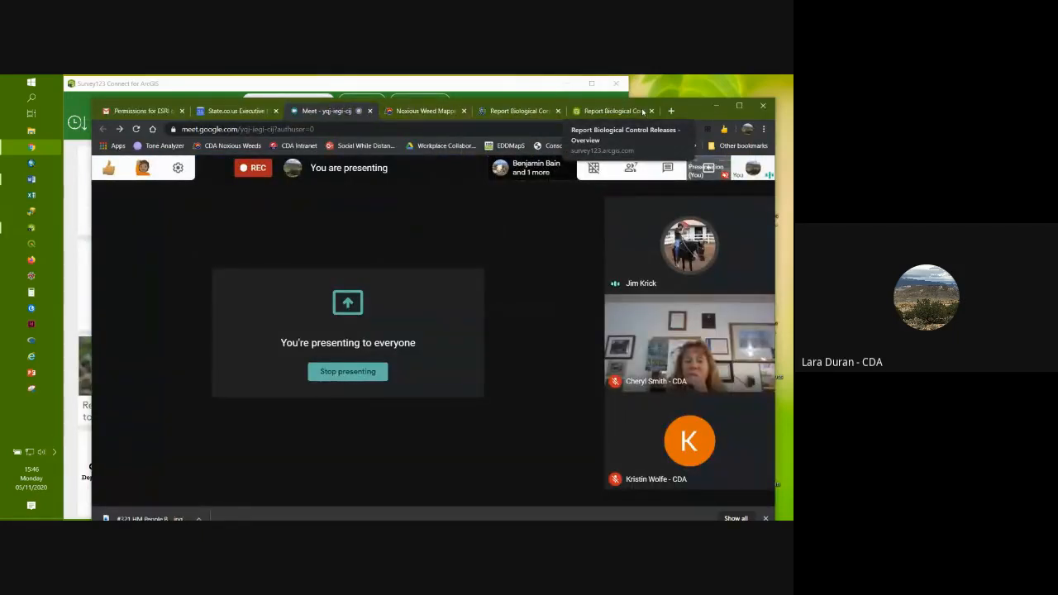
{"action": "left_click", "coordinate": [468, 86]}
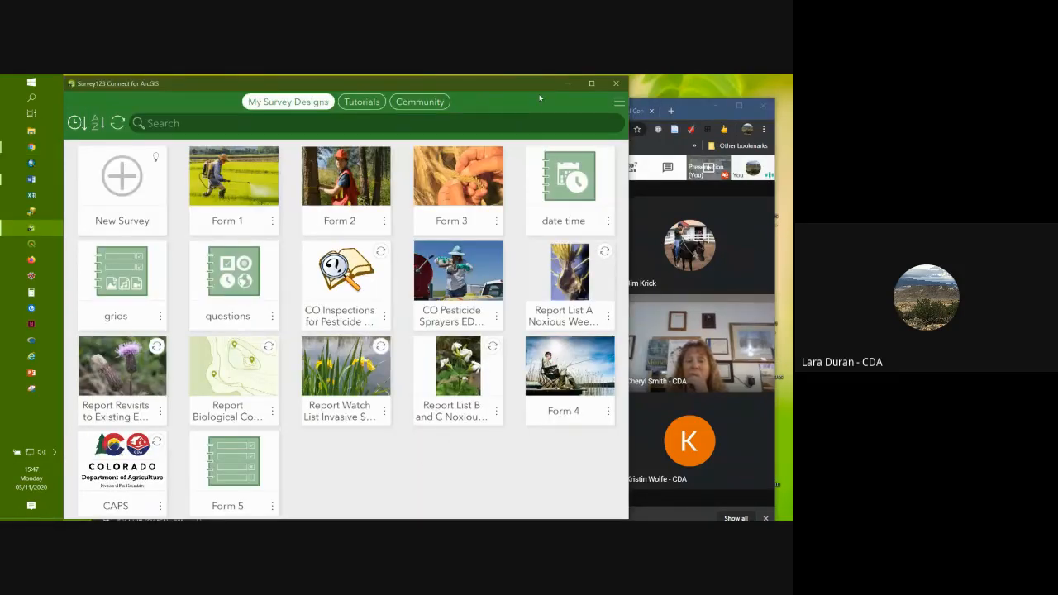
{"action": "left_click", "coordinate": [568, 83]}
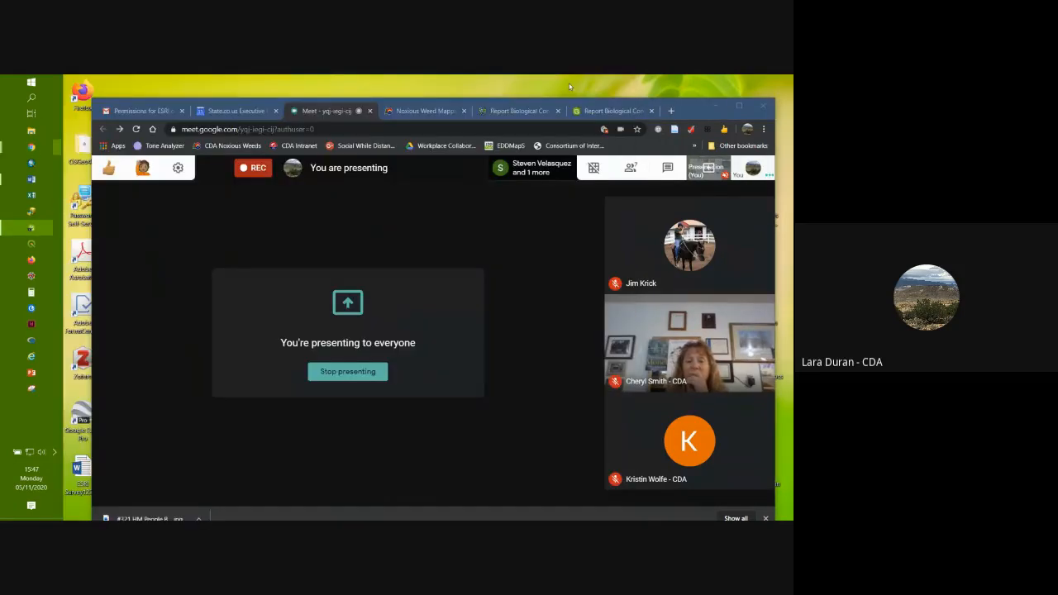
{"action": "left_click", "coordinate": [508, 111]}
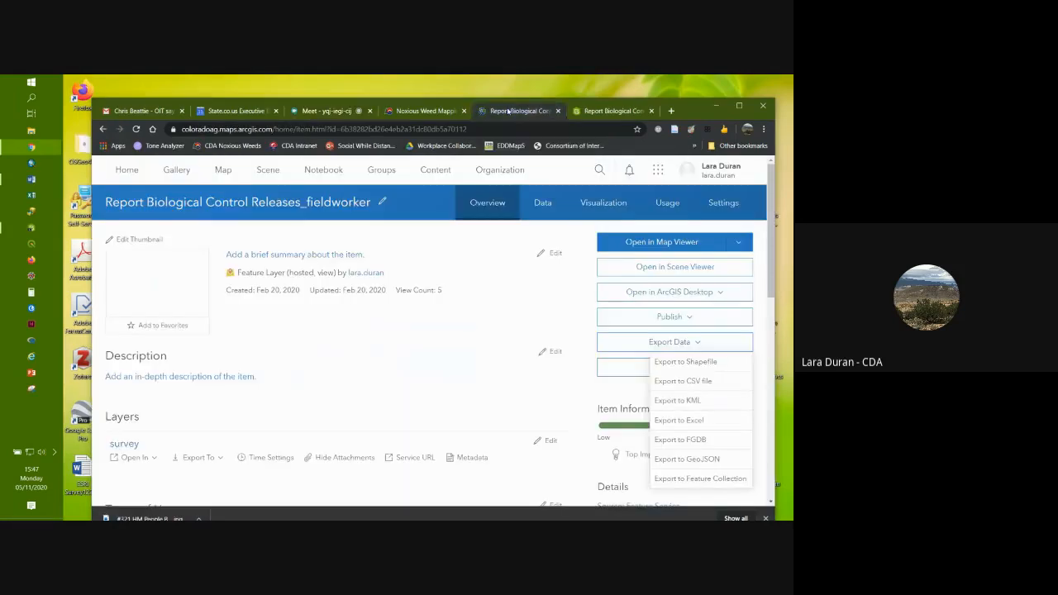
{"action": "left_click", "coordinate": [435, 171]}
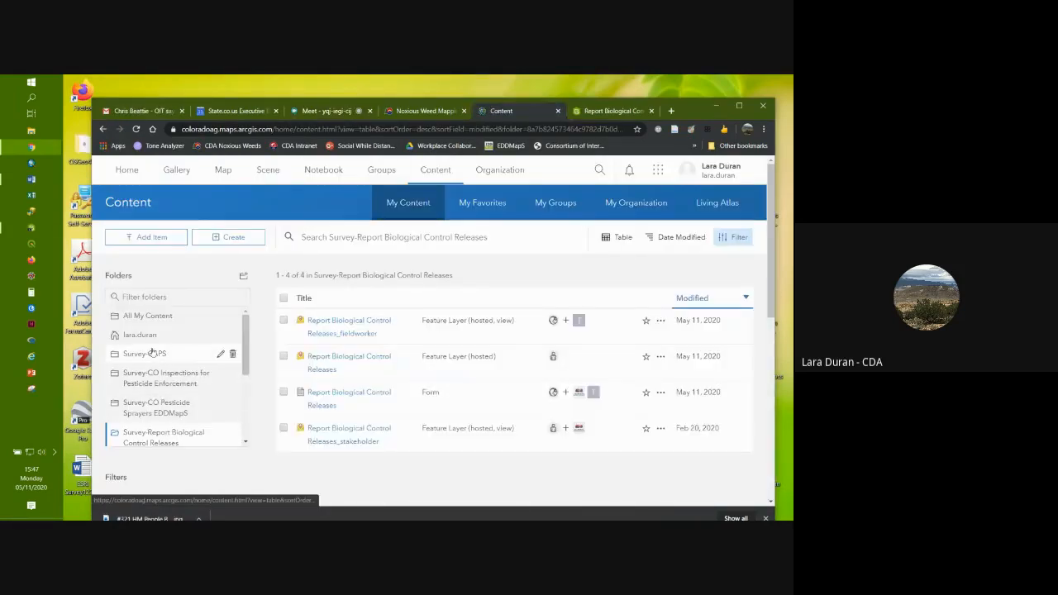
Step: Open the Survey-CAPS folder and the CAPS Feature Layer item page
{"action": "left_click", "coordinate": [146, 354]}
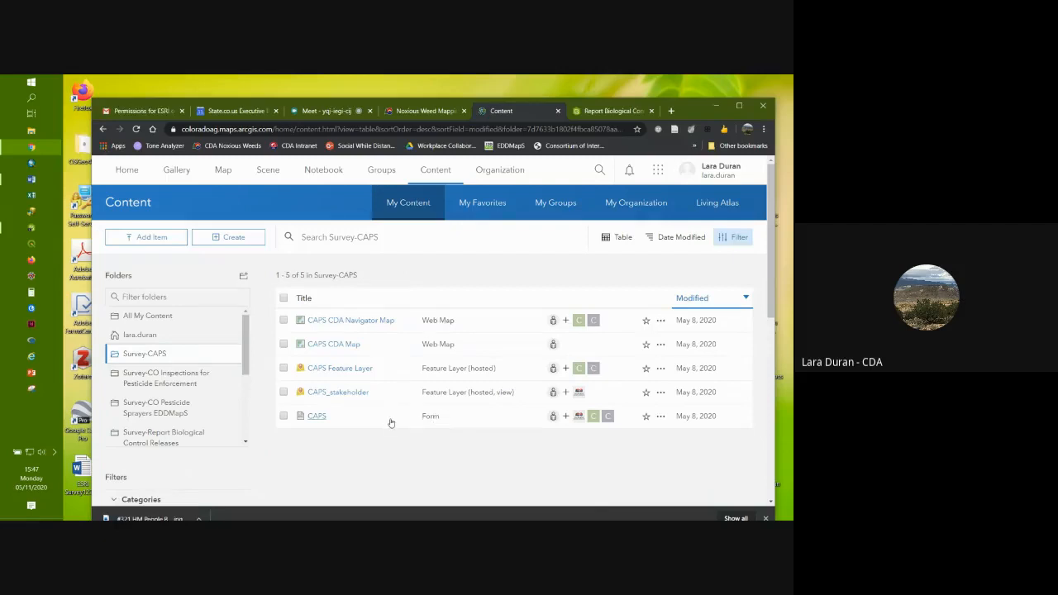
{"action": "left_click", "coordinate": [353, 369]}
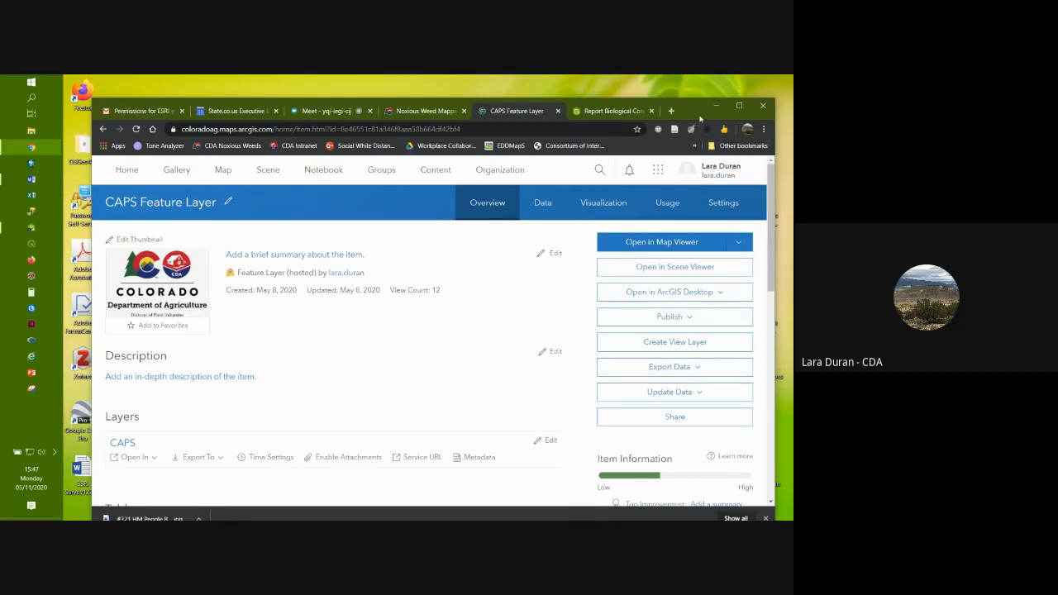
{"action": "left_click_drag", "start_coordinate": [702, 120], "coordinate": [693, 105]}
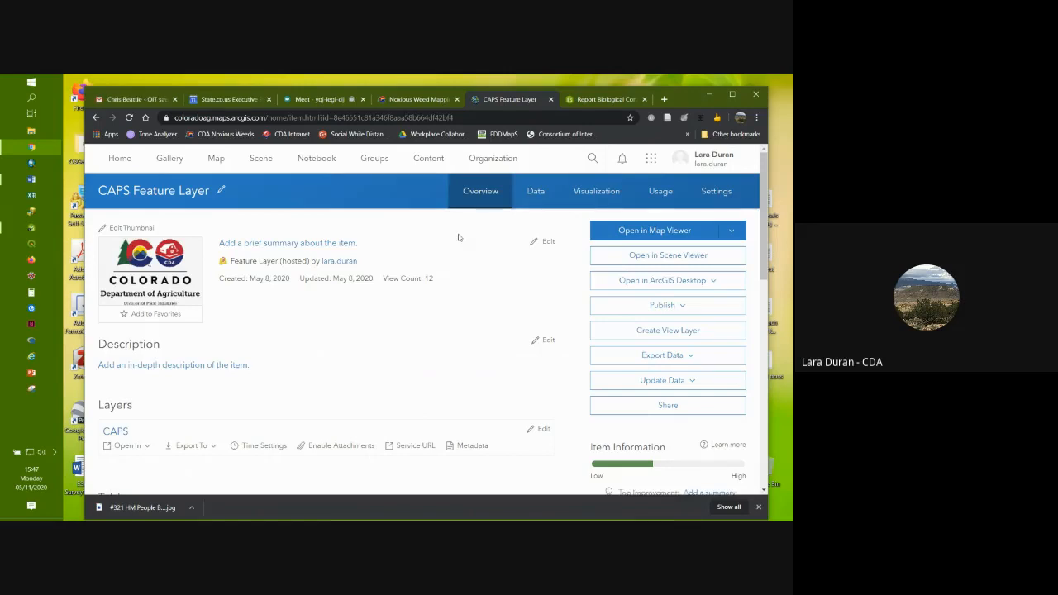
Step: Open Groups and scroll through all nine groups, from CDA CAPS Surveyors to Test Survey123 Forms
{"action": "left_click", "coordinate": [374, 159]}
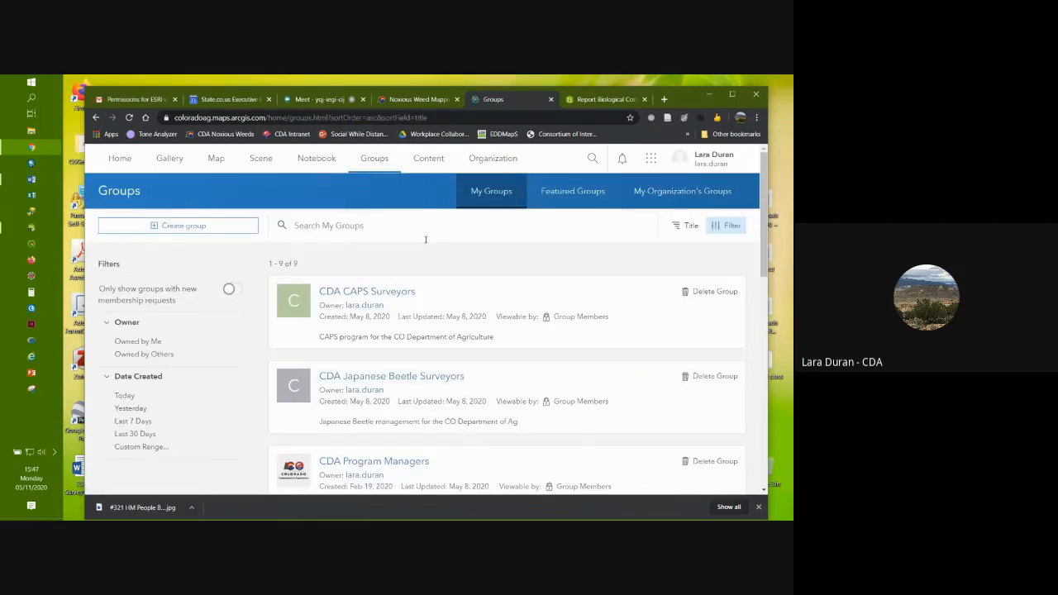
{"action": "left_click", "coordinate": [376, 162]}
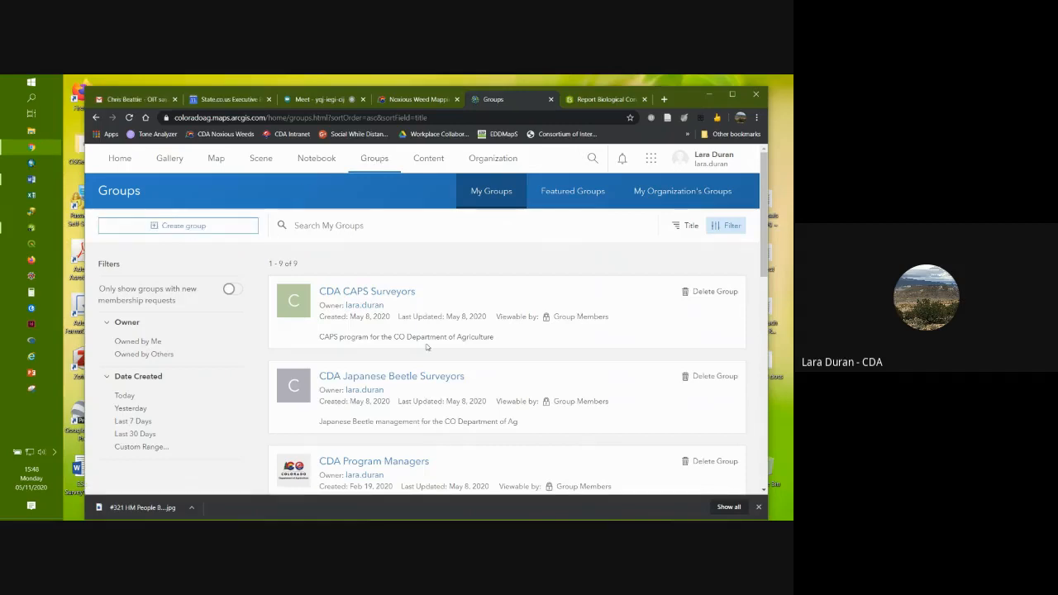
{"action": "scroll", "coordinate": [486, 333], "scroll_direction": "down", "scroll_amount": 4}
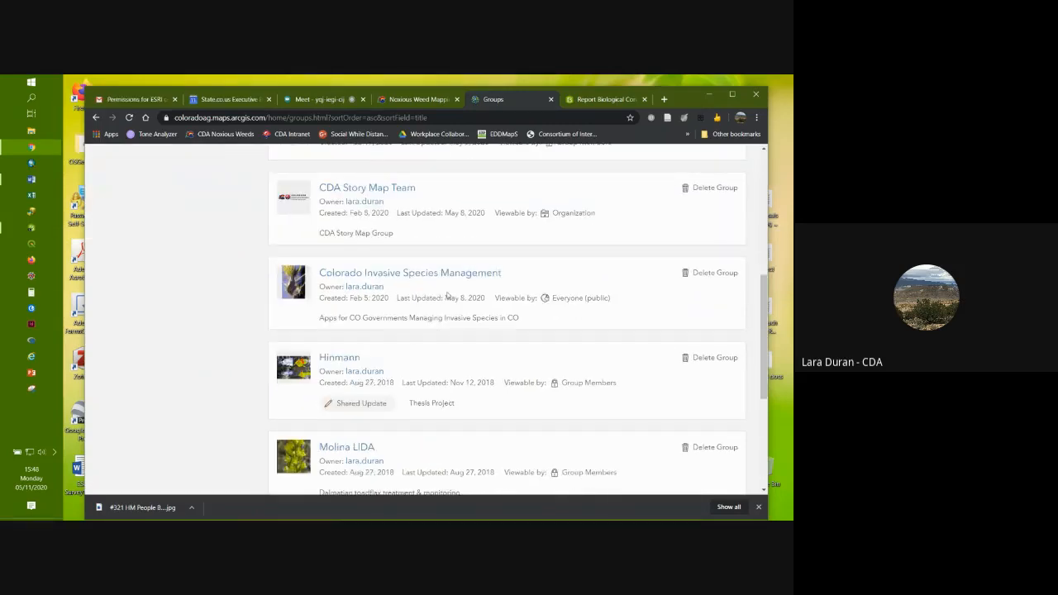
{"action": "scroll", "coordinate": [446, 295], "scroll_direction": "down", "scroll_amount": 1}
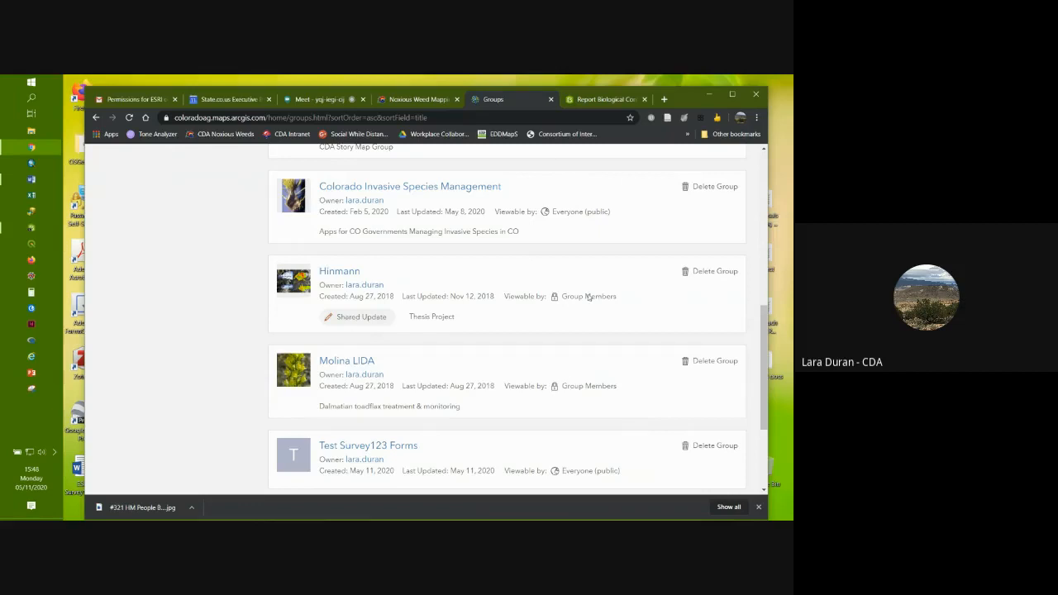
{"action": "scroll", "coordinate": [195, 398], "scroll_direction": "up", "scroll_amount": 6}
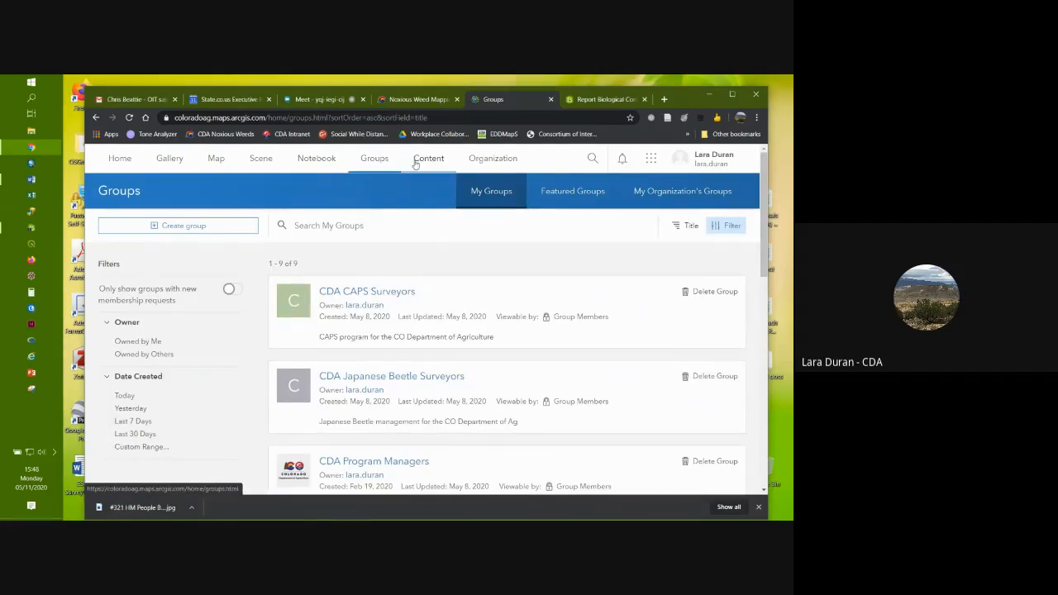
Step: Open the CAPS_stakeholder item page from Content and view its Export Data formats
{"action": "left_click", "coordinate": [427, 161]}
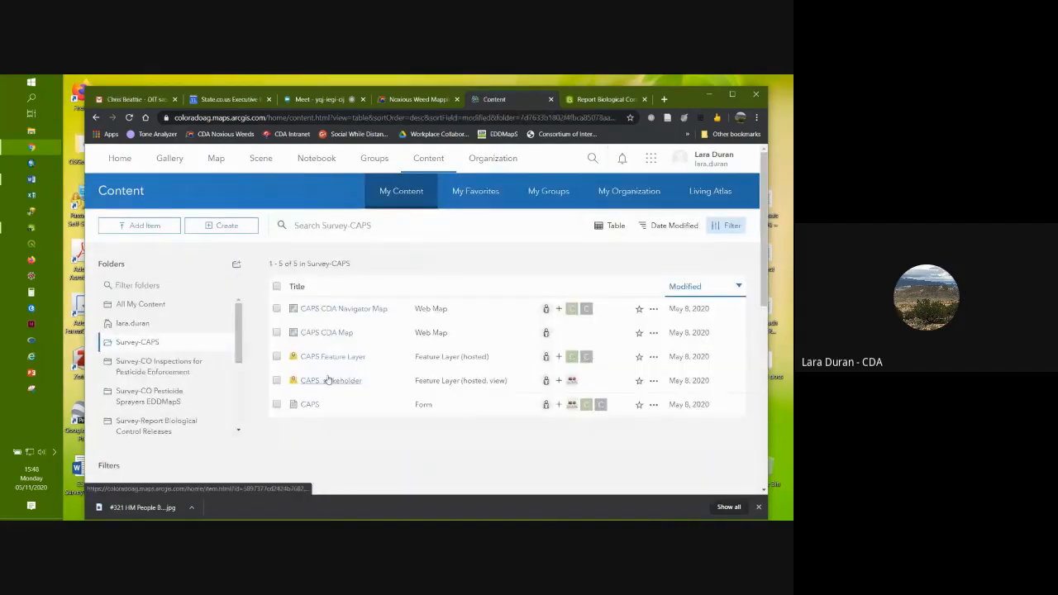
{"action": "left_click", "coordinate": [331, 381]}
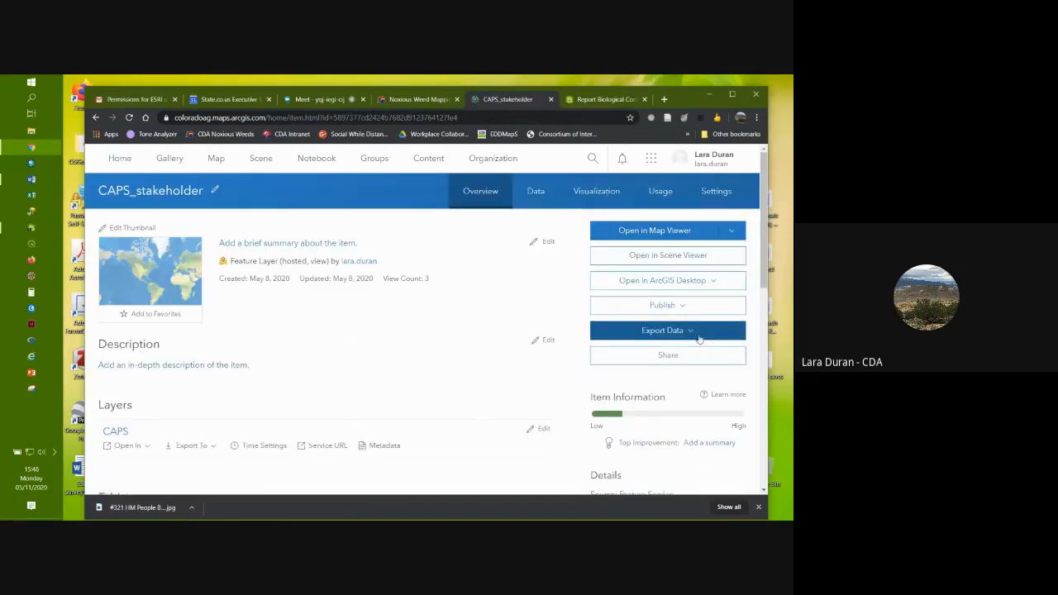
{"action": "left_click", "coordinate": [696, 332]}
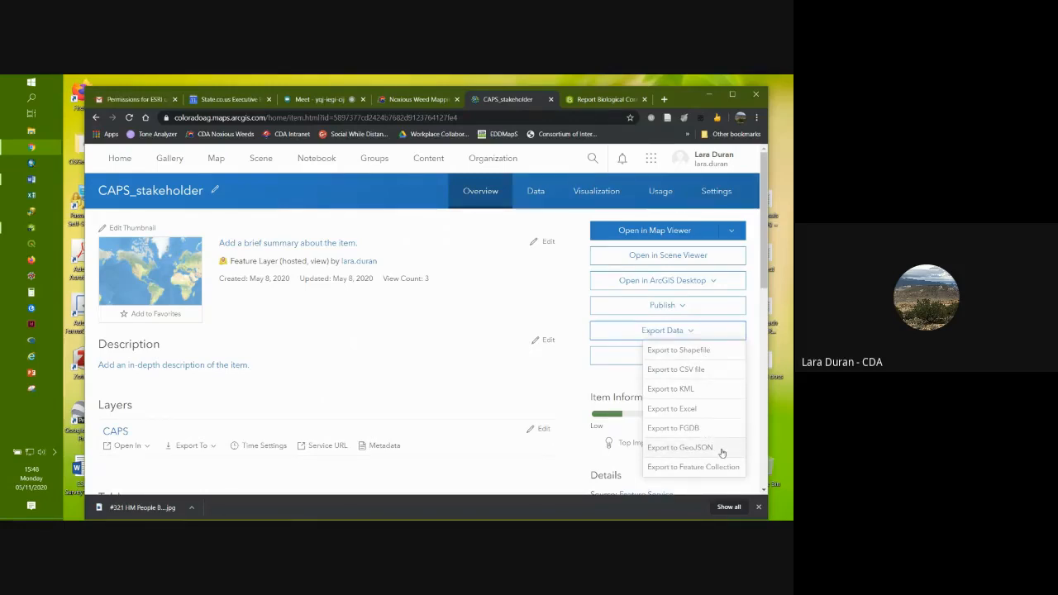
Step: Glance at the Meet call, then return to the Survey-CAPS content listing
{"action": "left_click", "coordinate": [315, 100]}
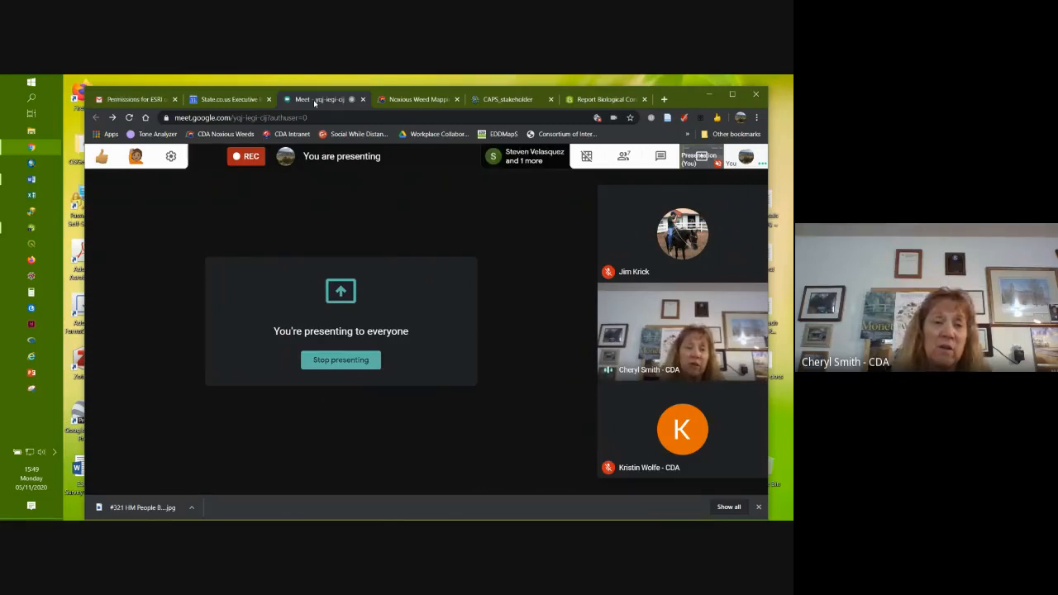
{"action": "left_click", "coordinate": [500, 100]}
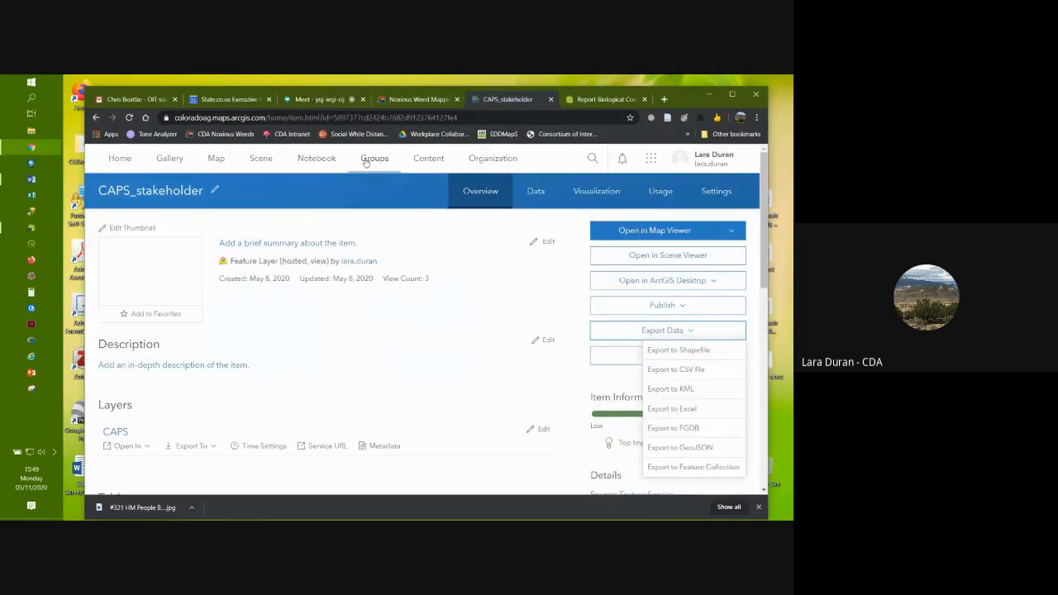
{"action": "left_click", "coordinate": [428, 159]}
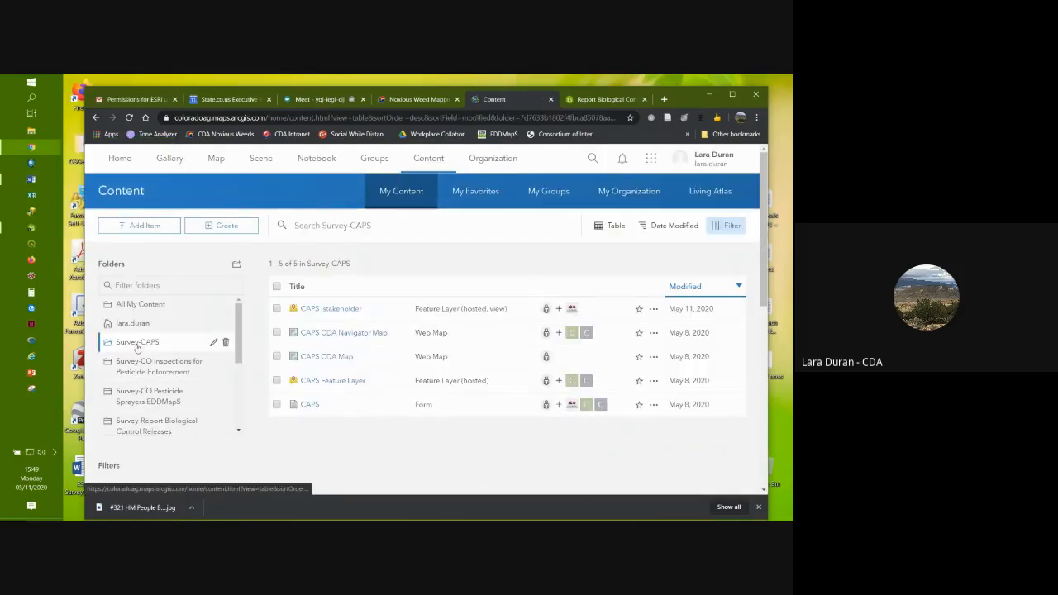
Step: Open the CAPS Feature Layer item page and launch it in Map Viewer
{"action": "scroll", "coordinate": [241, 343], "scroll_direction": "down", "scroll_amount": 1}
{"action": "scroll", "coordinate": [240, 343], "scroll_direction": "down", "scroll_amount": 3}
{"action": "scroll", "coordinate": [240, 343], "scroll_direction": "up", "scroll_amount": 5}
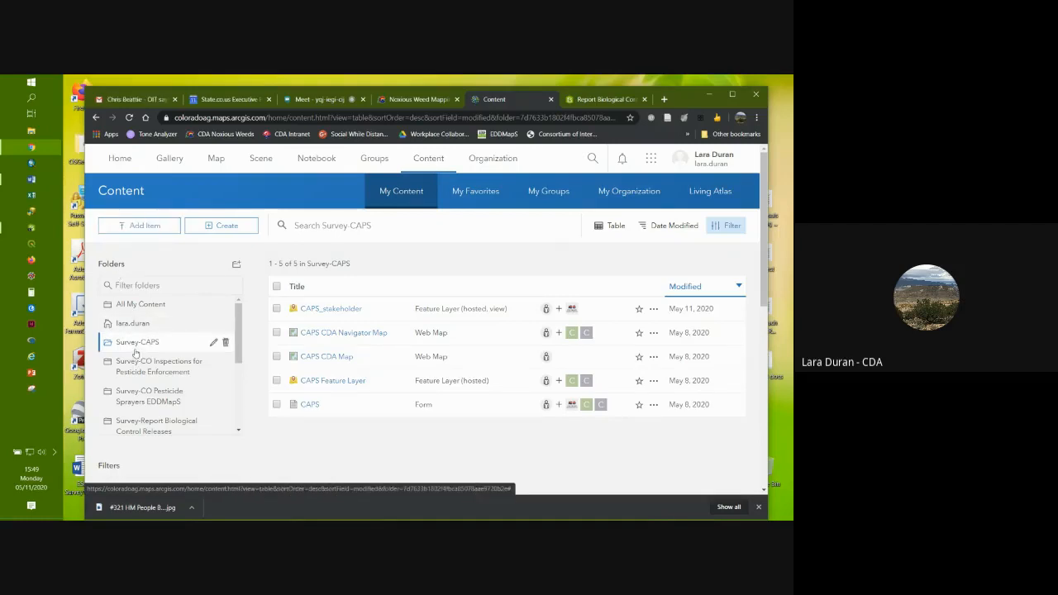
{"action": "mouse_move", "coordinate": [239, 343]}
{"action": "left_mouse_down"}
{"action": "mouse_move", "coordinate": [244, 406]}
{"action": "mouse_move", "coordinate": [242, 342]}
{"action": "left_mouse_up"}
{"action": "left_click", "coordinate": [344, 382]}
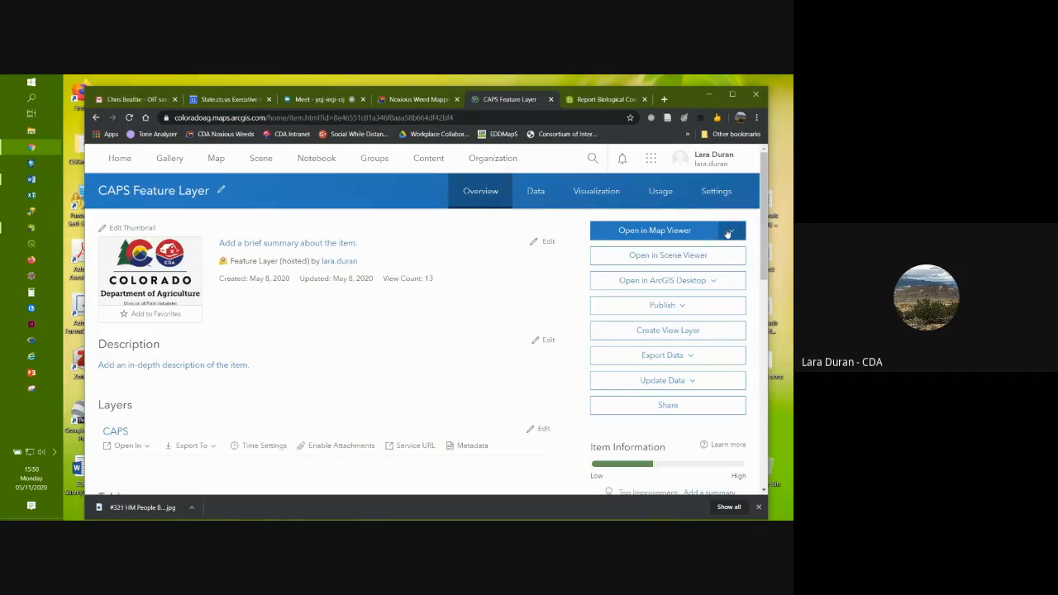
{"action": "left_click", "coordinate": [697, 231]}
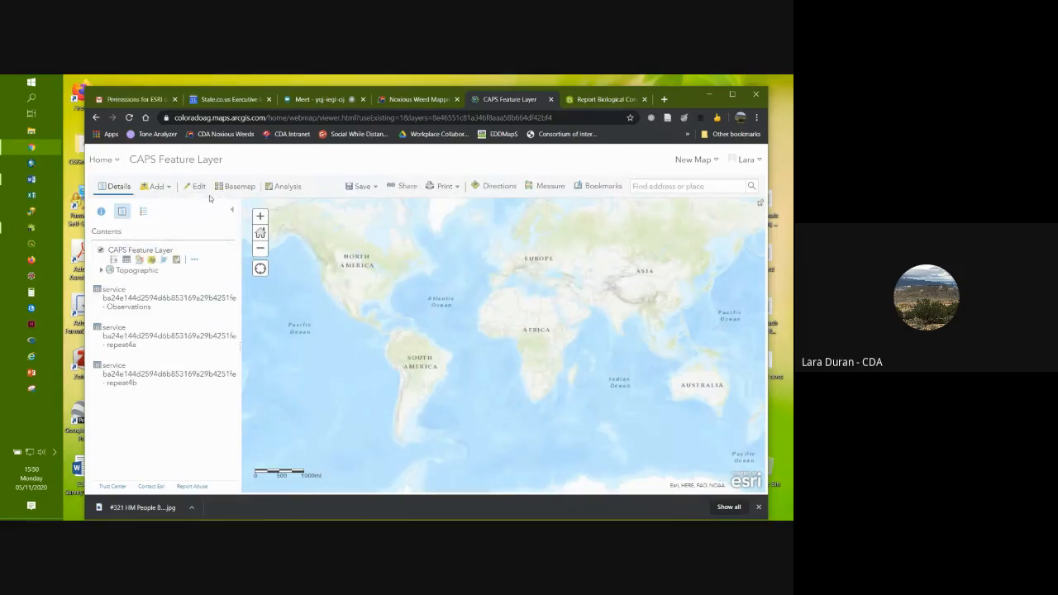
{"action": "left_click", "coordinate": [167, 188]}
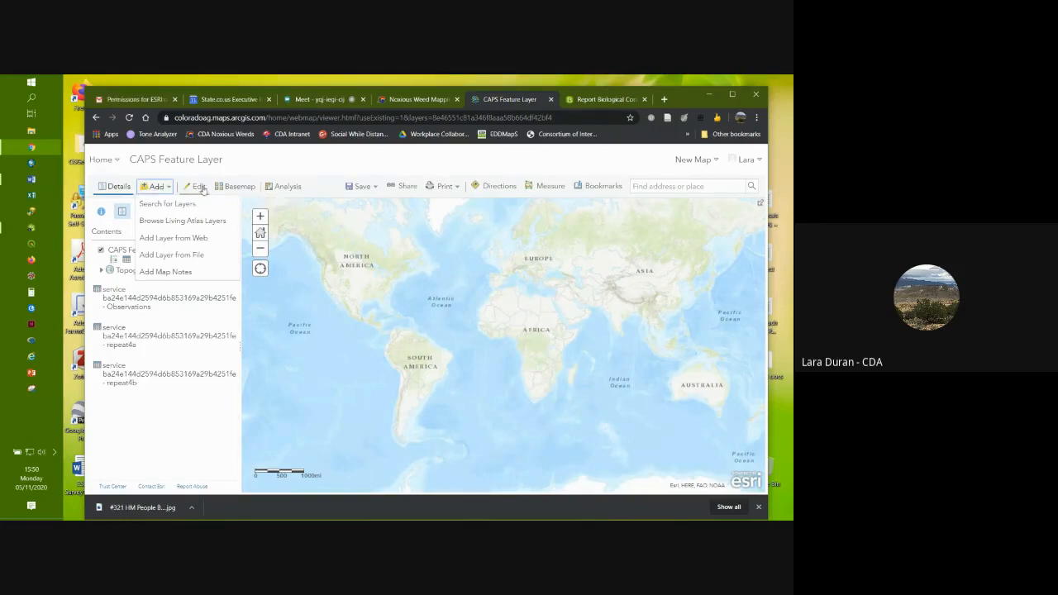
{"action": "left_click", "coordinate": [96, 118]}
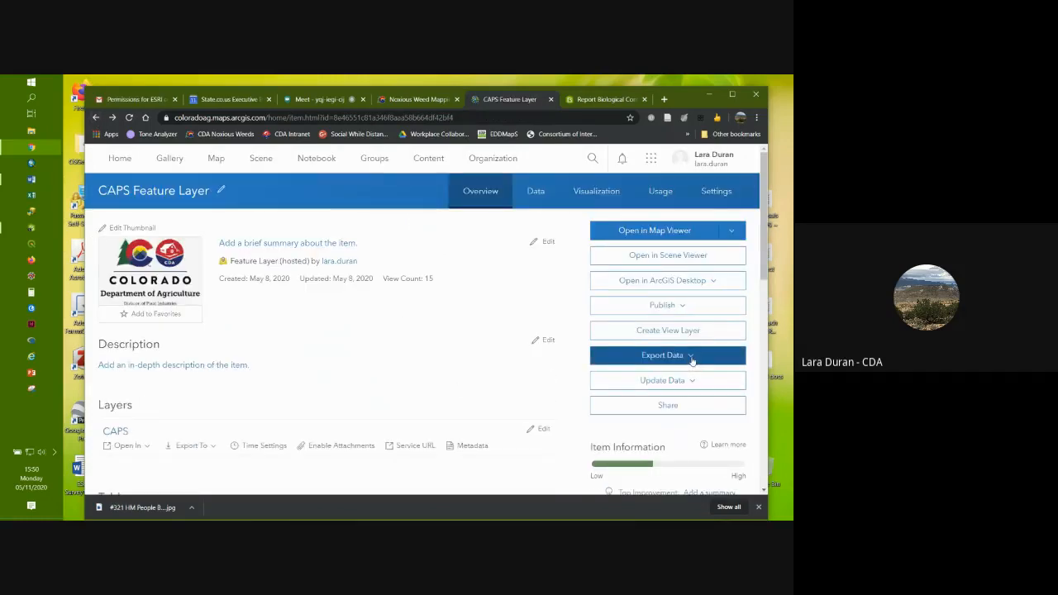
{"action": "left_click", "coordinate": [692, 358]}
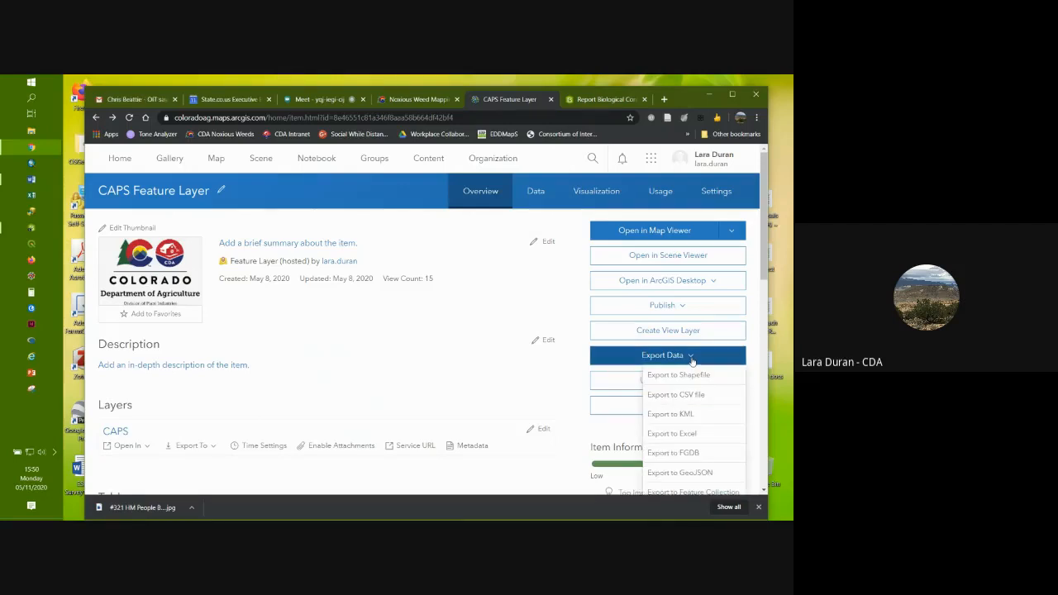
{"action": "scroll", "coordinate": [765, 266], "scroll_direction": "down", "scroll_amount": 1}
{"action": "scroll", "coordinate": [765, 267], "scroll_direction": "down", "scroll_amount": 1}
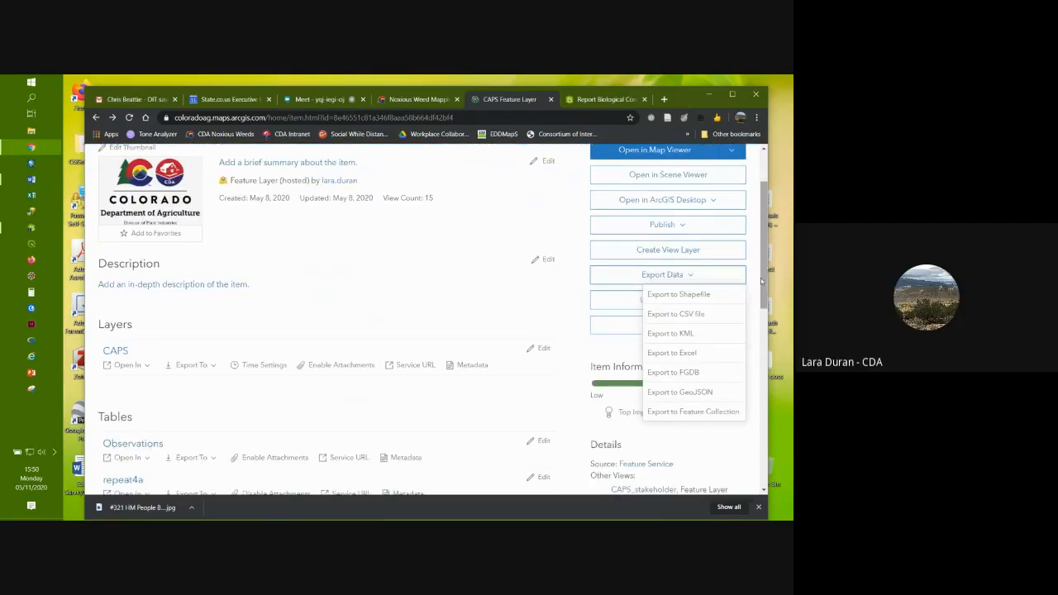
{"action": "scroll", "coordinate": [775, 228], "scroll_direction": "up", "scroll_amount": 2}
{"action": "scroll", "coordinate": [760, 231], "scroll_direction": "down", "scroll_amount": 1}
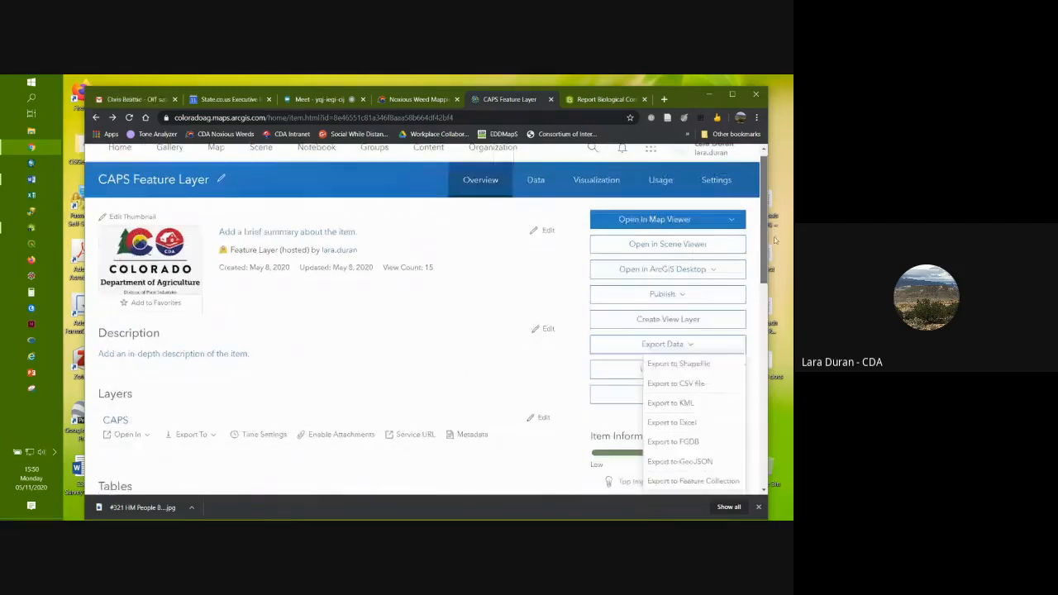
{"action": "left_click", "coordinate": [659, 220]}
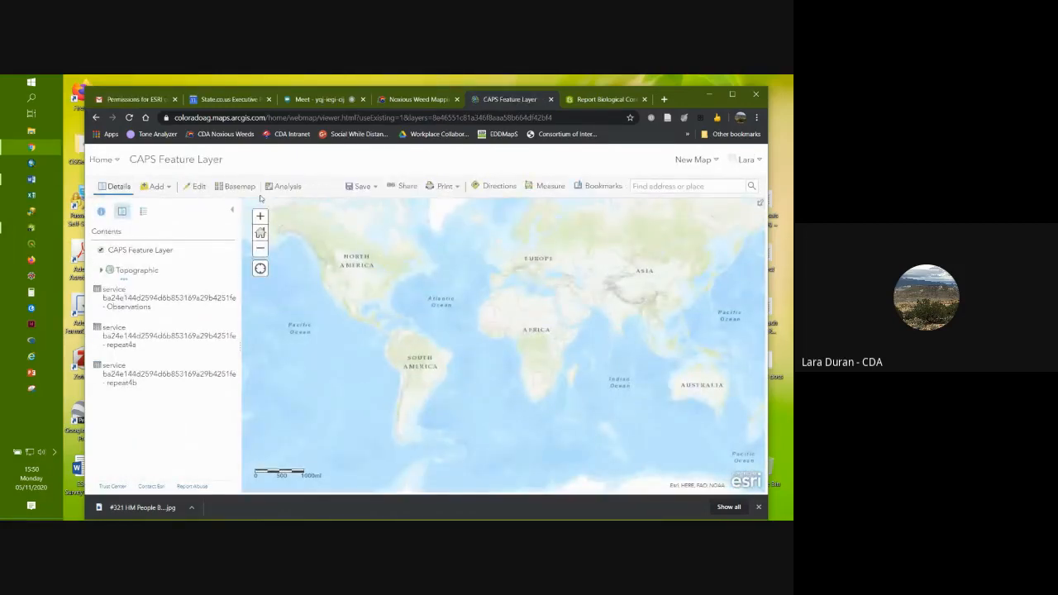
Step: Open Perform Analysis and expand each tool group, ending on Use Proximity and Manage Data
{"action": "left_click", "coordinate": [288, 193]}
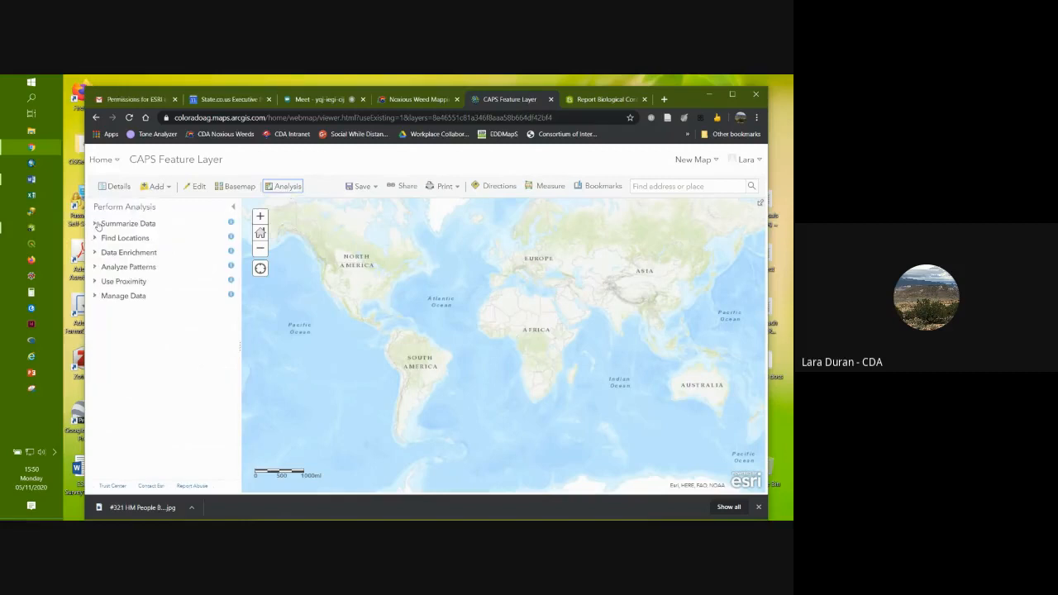
{"action": "left_click", "coordinate": [97, 224]}
{"action": "left_click", "coordinate": [98, 364]}
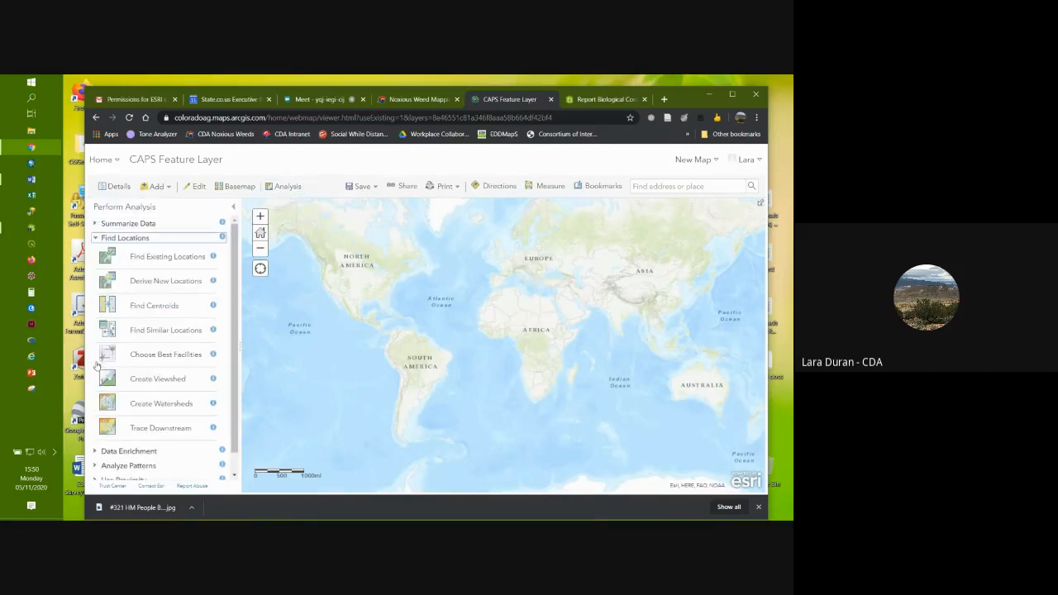
{"action": "scroll", "coordinate": [96, 365], "scroll_direction": "down", "scroll_amount": 1}
{"action": "left_click", "coordinate": [96, 430]}
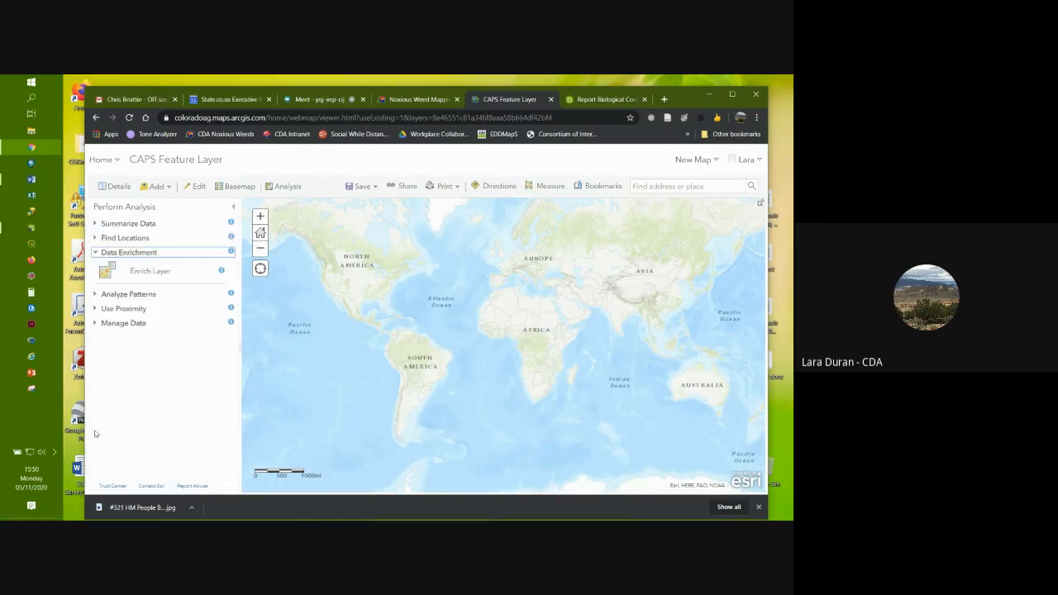
{"action": "left_click", "coordinate": [96, 295]}
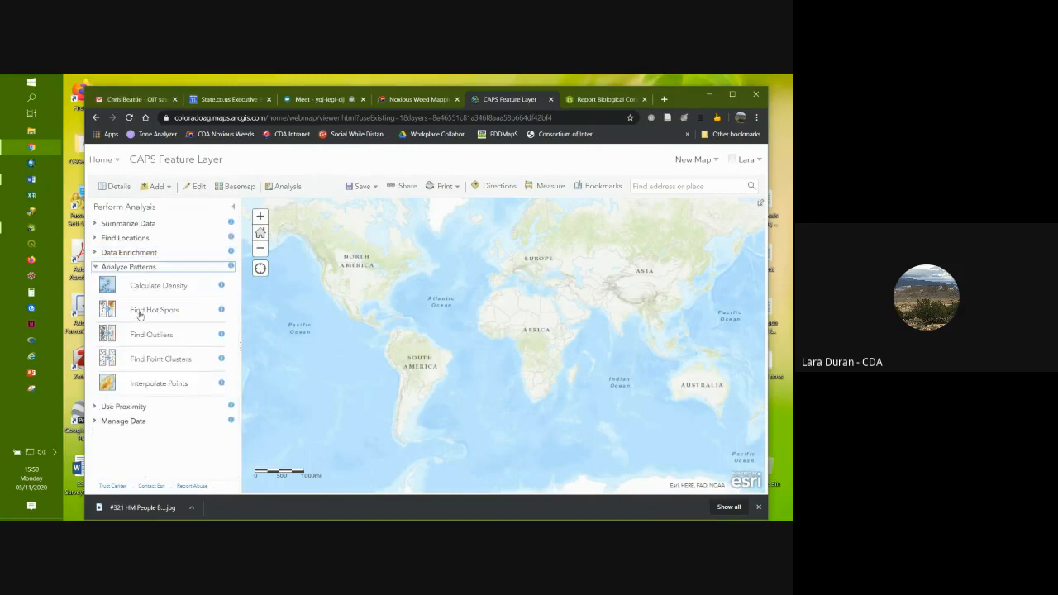
{"action": "left_click", "coordinate": [94, 407]}
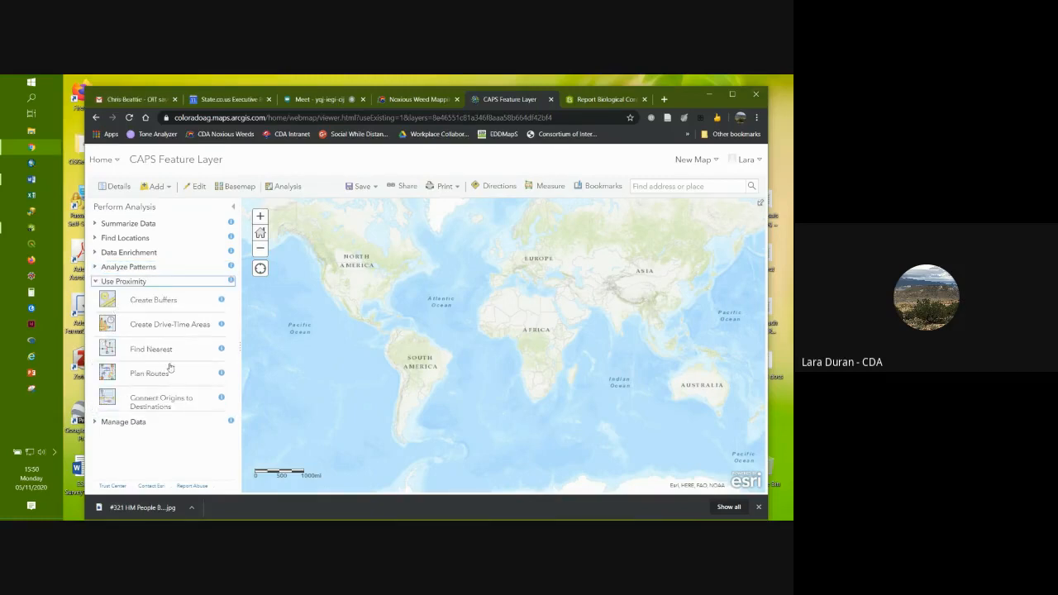
{"action": "left_click", "coordinate": [103, 425]}
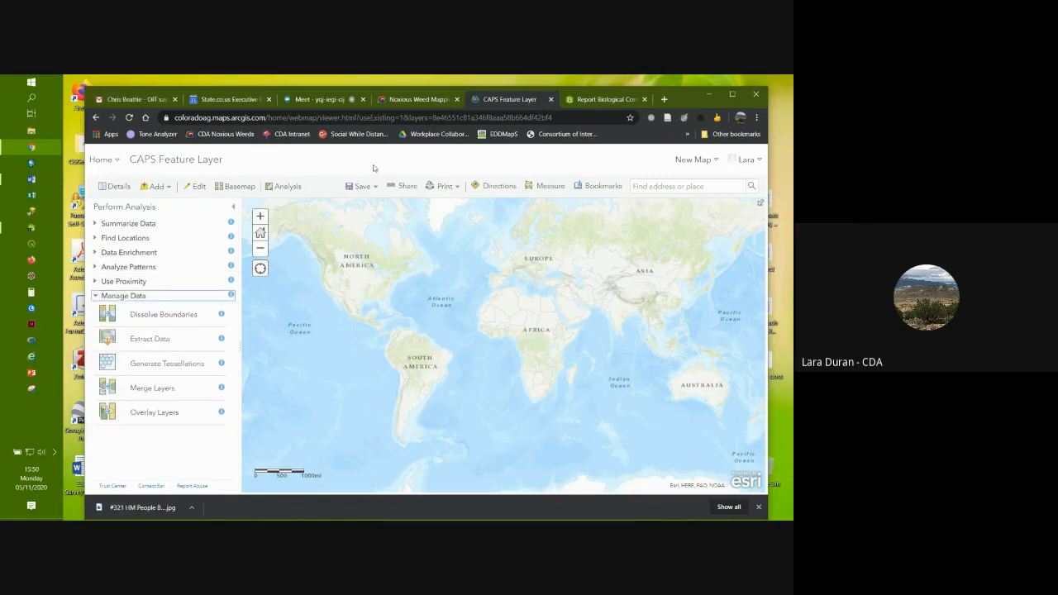
Step: Check the Meet call, then switch to the Report Biological Control Releases survey tab
{"action": "left_click", "coordinate": [330, 99]}
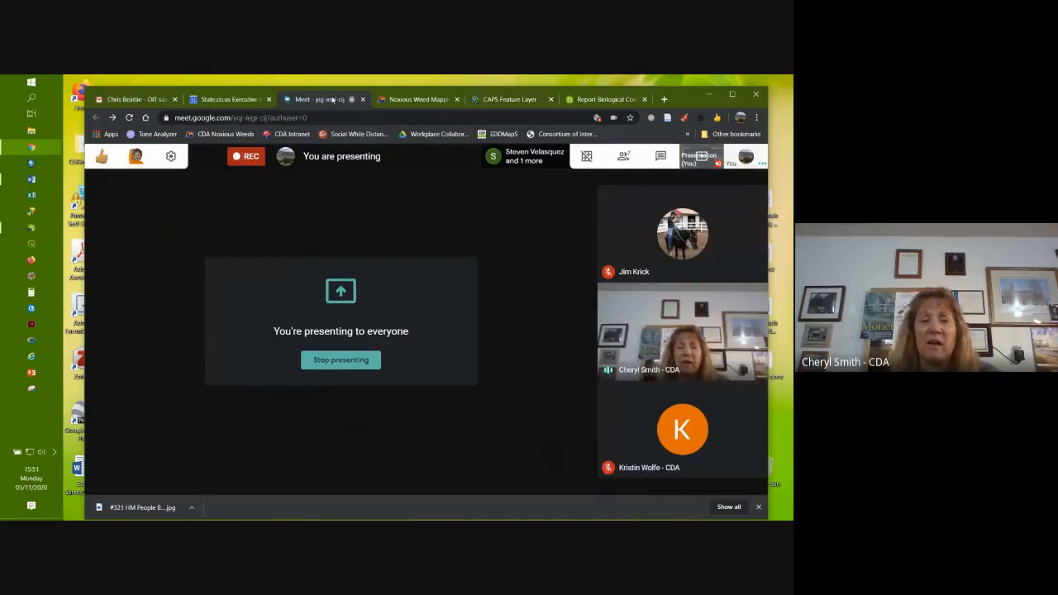
{"action": "left_click", "coordinate": [507, 100]}
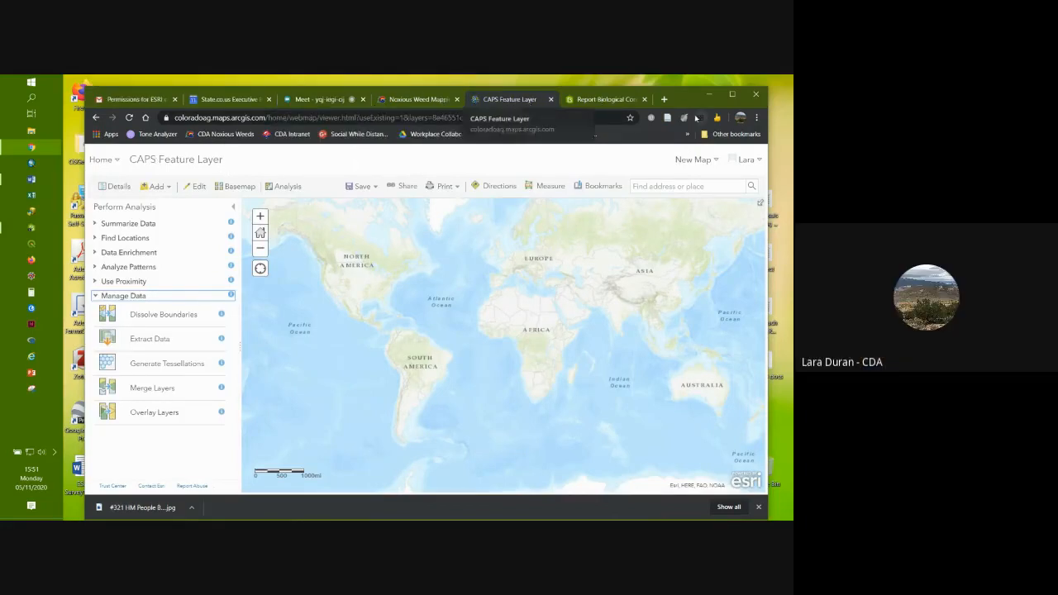
{"action": "left_click", "coordinate": [589, 98]}
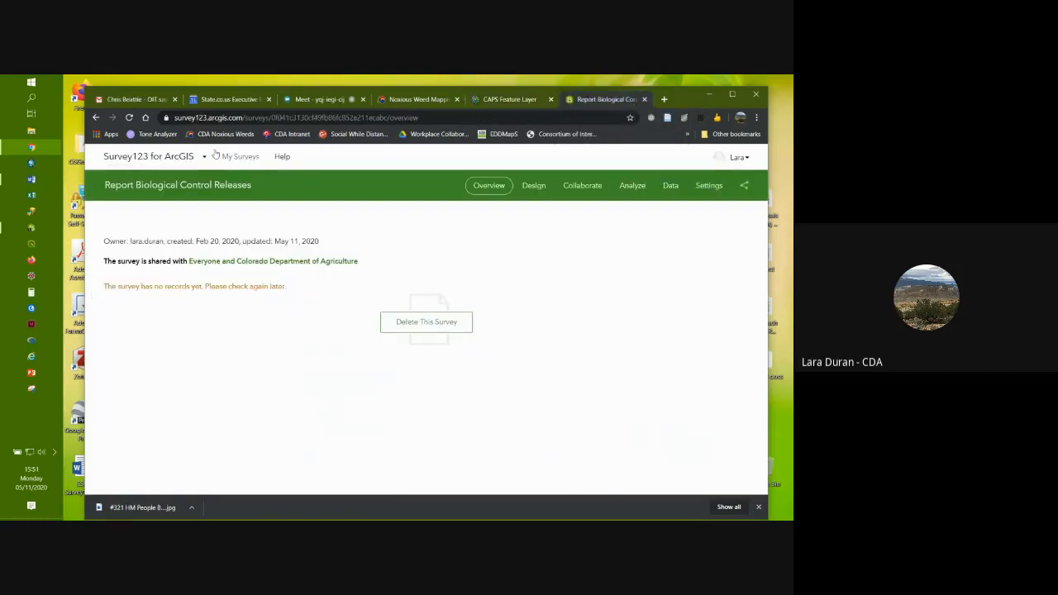
Step: Open the CAPS survey's Design view from My Surveys, then return to the CAPS Feature Layer map
{"action": "left_click", "coordinate": [240, 159]}
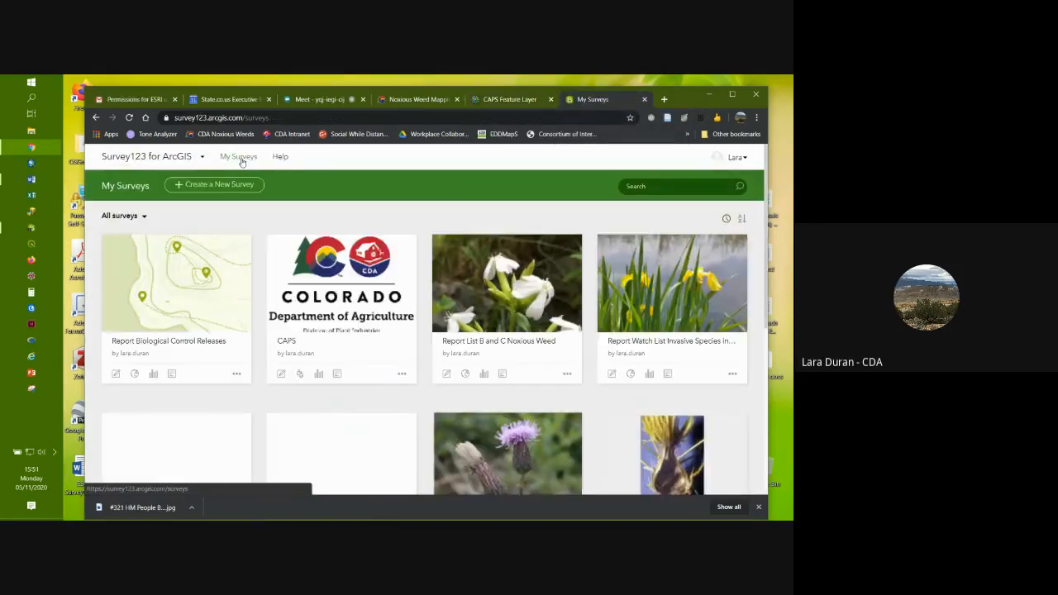
{"action": "scroll", "coordinate": [390, 294], "scroll_direction": "down", "scroll_amount": 2}
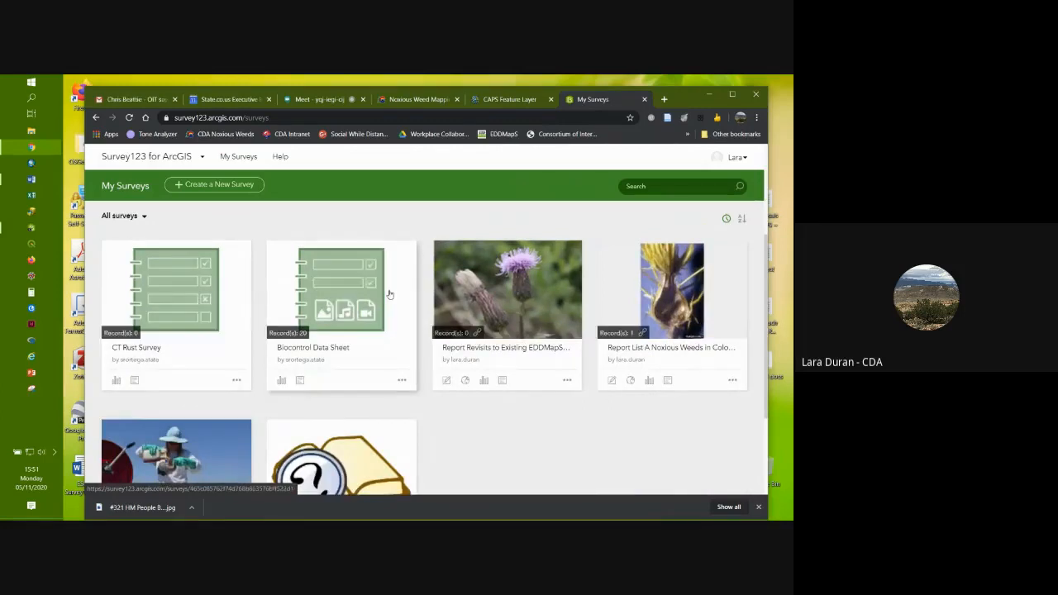
{"action": "scroll", "coordinate": [390, 295], "scroll_direction": "up", "scroll_amount": 2}
{"action": "left_click", "coordinate": [344, 290]}
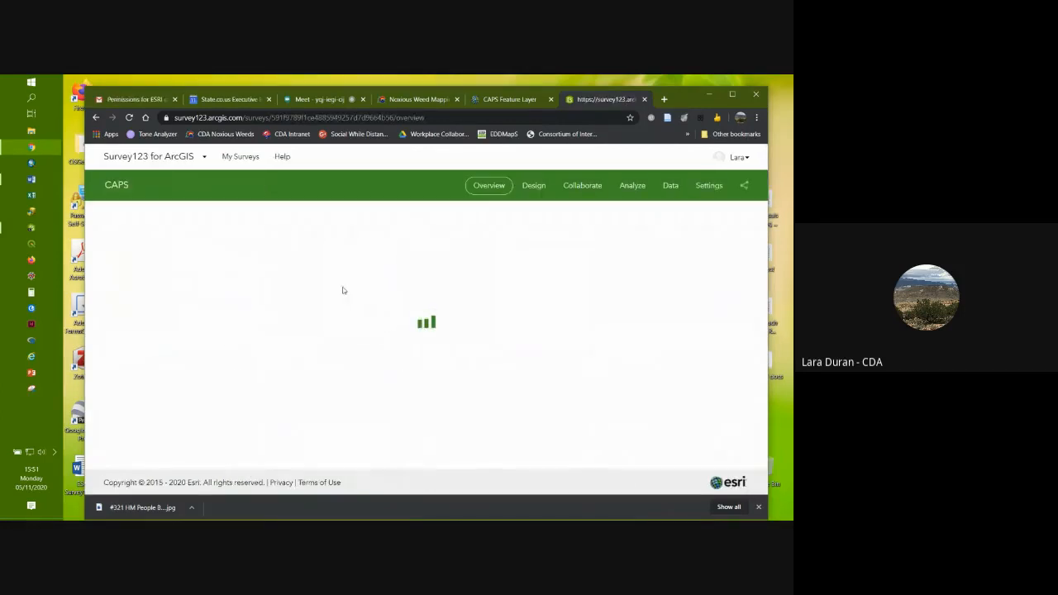
{"action": "left_click", "coordinate": [535, 186]}
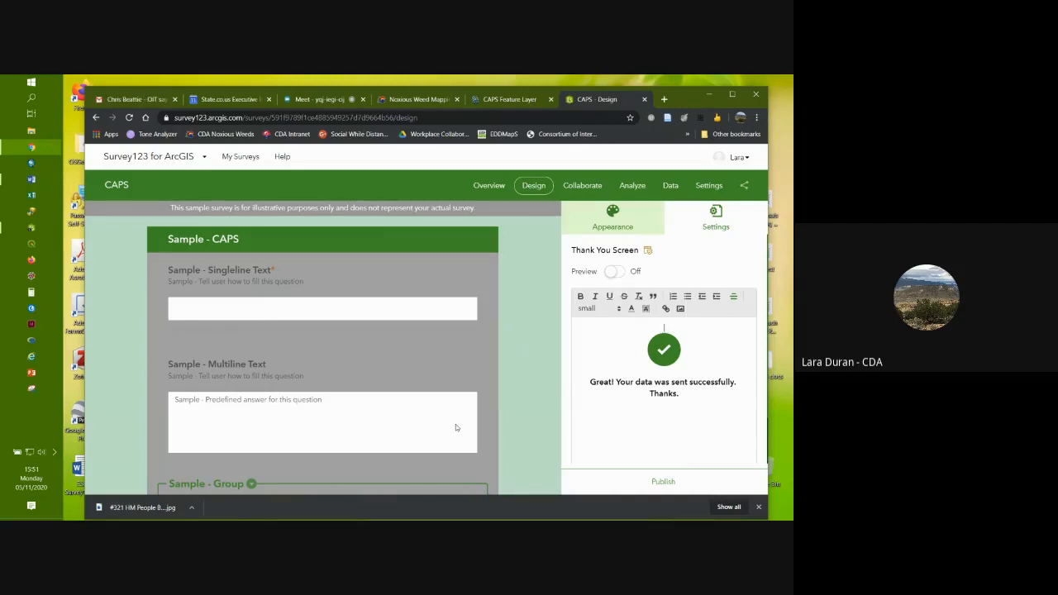
{"action": "left_click", "coordinate": [505, 99]}
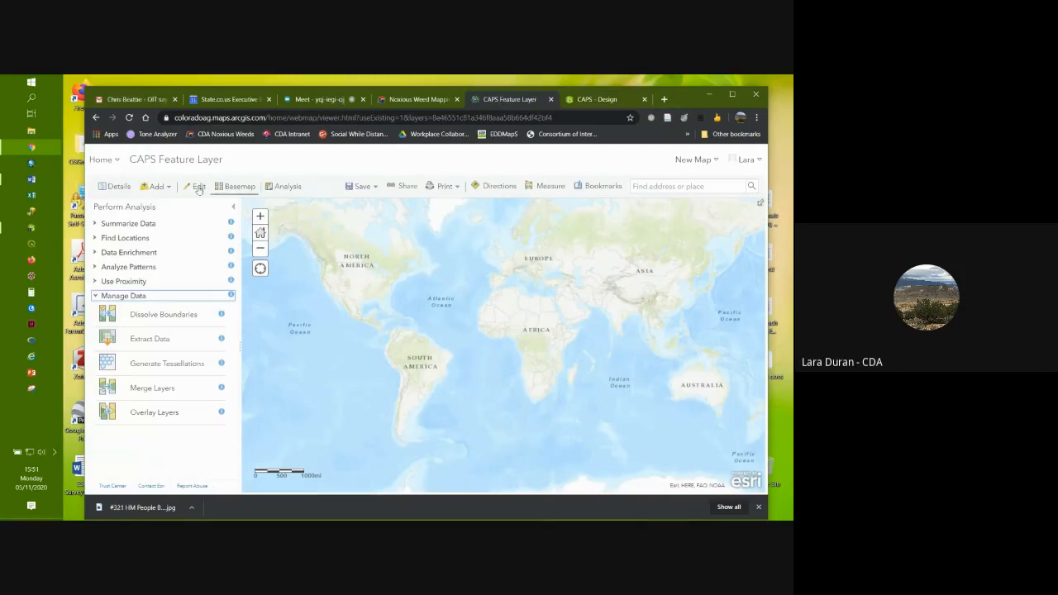
Step: Go to My Content via Home and reload the Survey-CAPS item listing
{"action": "left_click", "coordinate": [99, 160]}
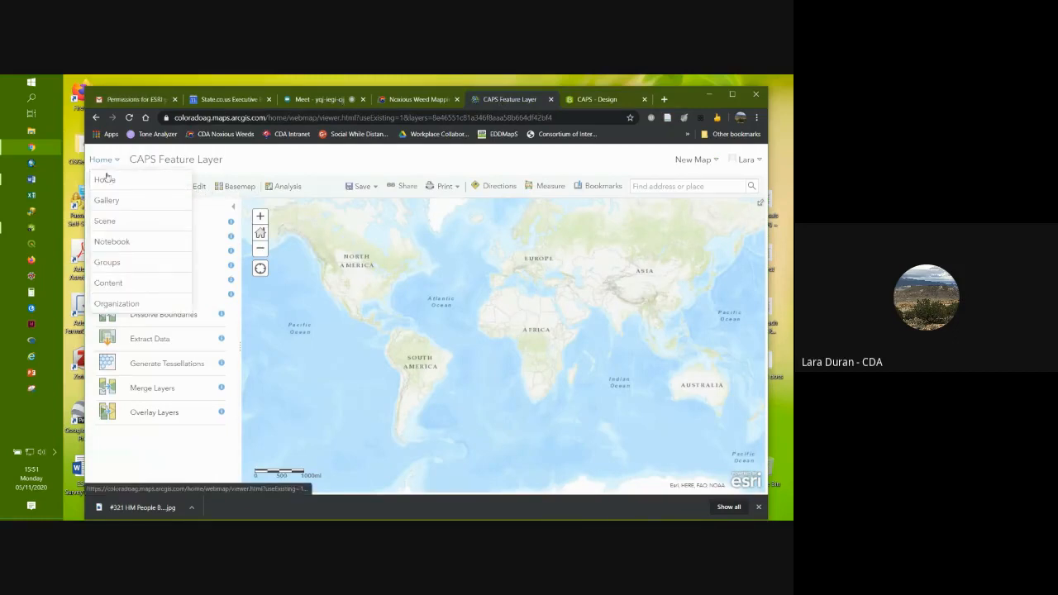
{"action": "left_click", "coordinate": [109, 283]}
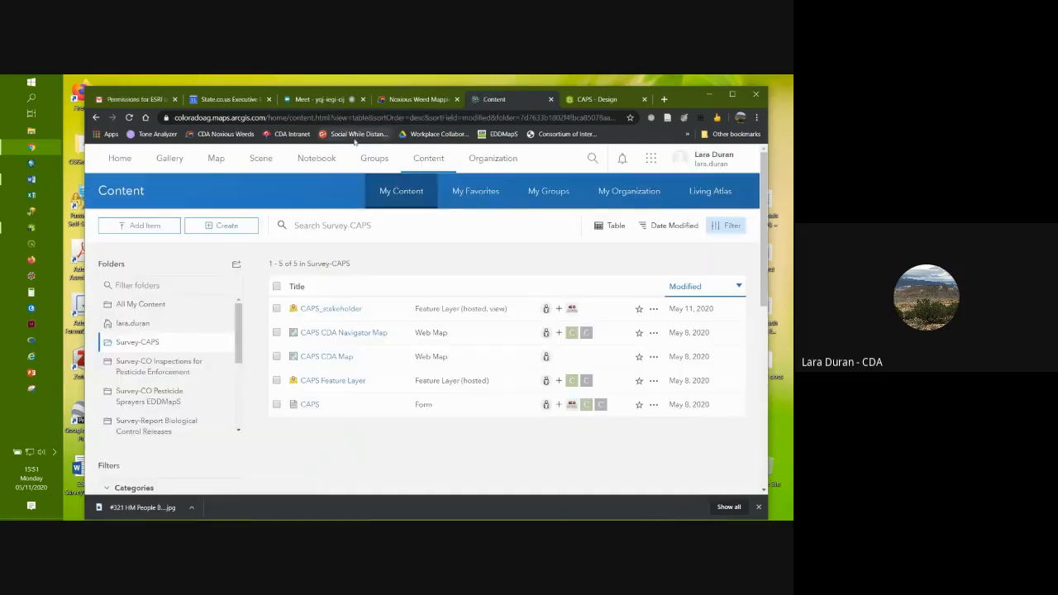
{"action": "left_click", "coordinate": [429, 159]}
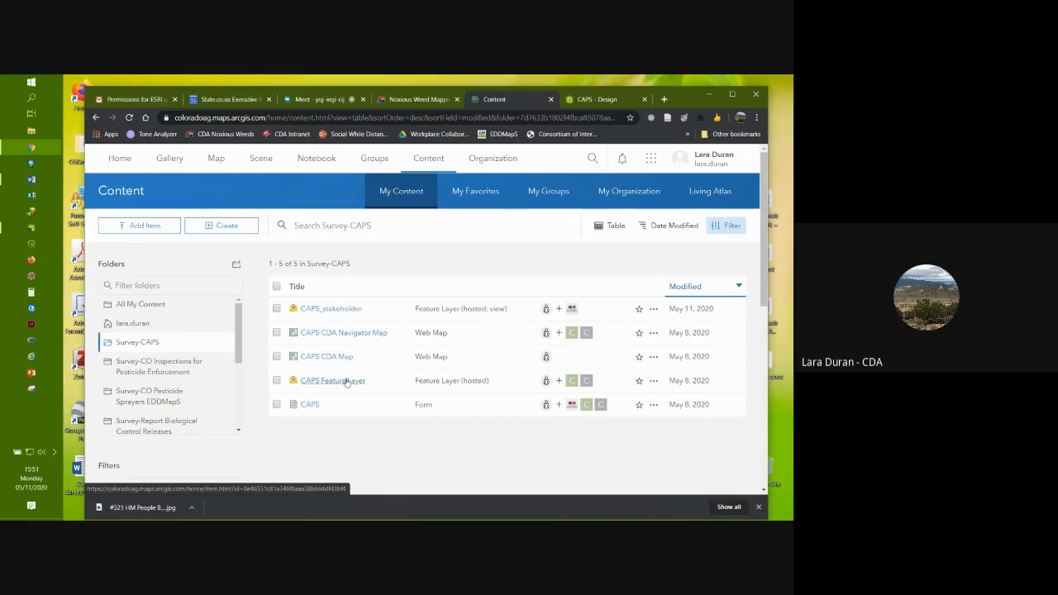
Step: Check the Meet participants and chat panels, then minimize the Chrome window
{"action": "left_click", "coordinate": [323, 100]}
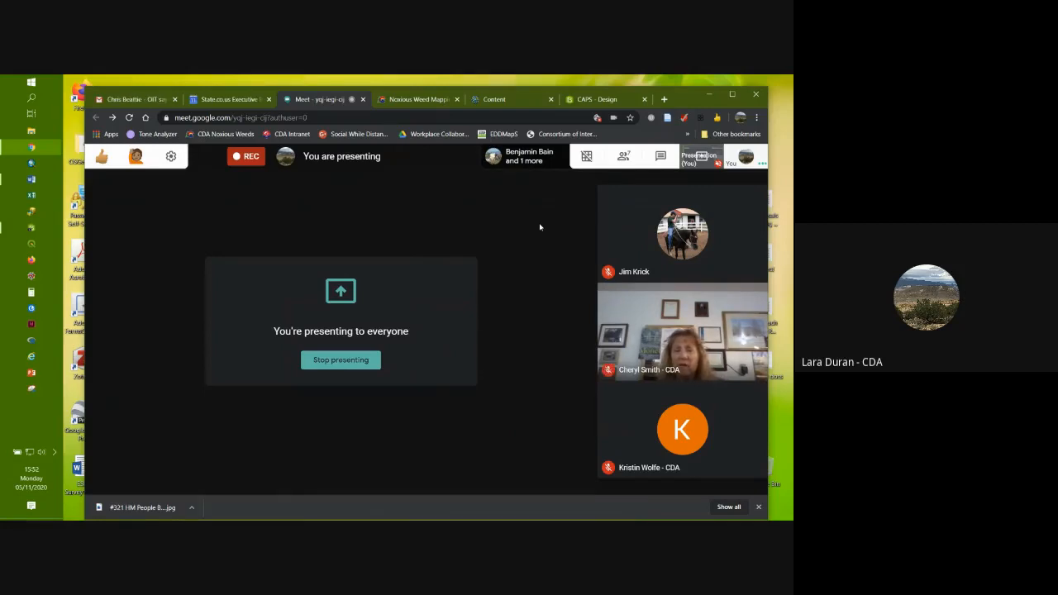
{"action": "mouse_move", "coordinate": [553, 305]}
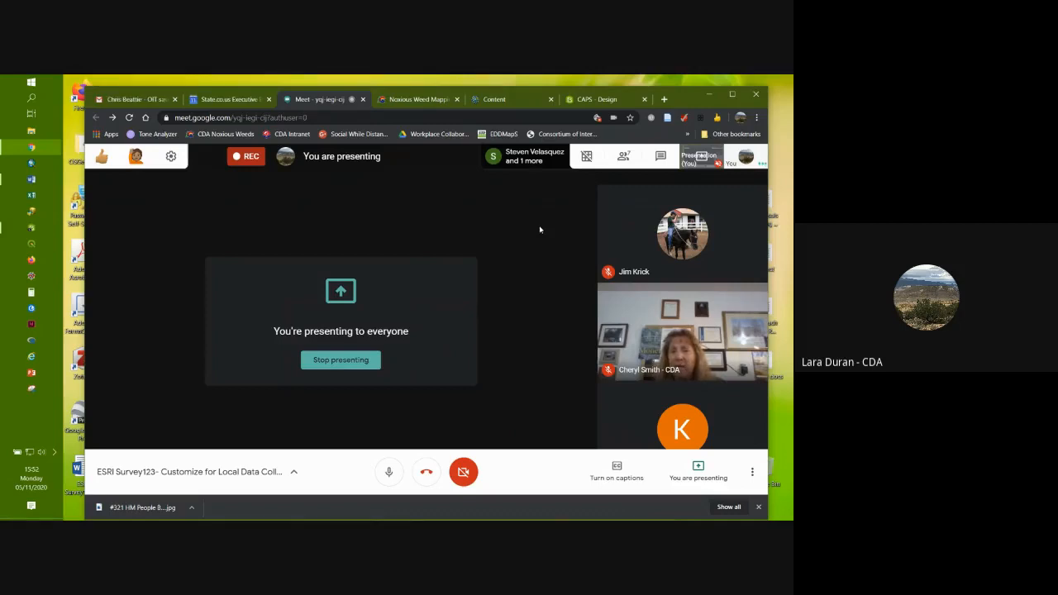
{"action": "left_click", "coordinate": [624, 157]}
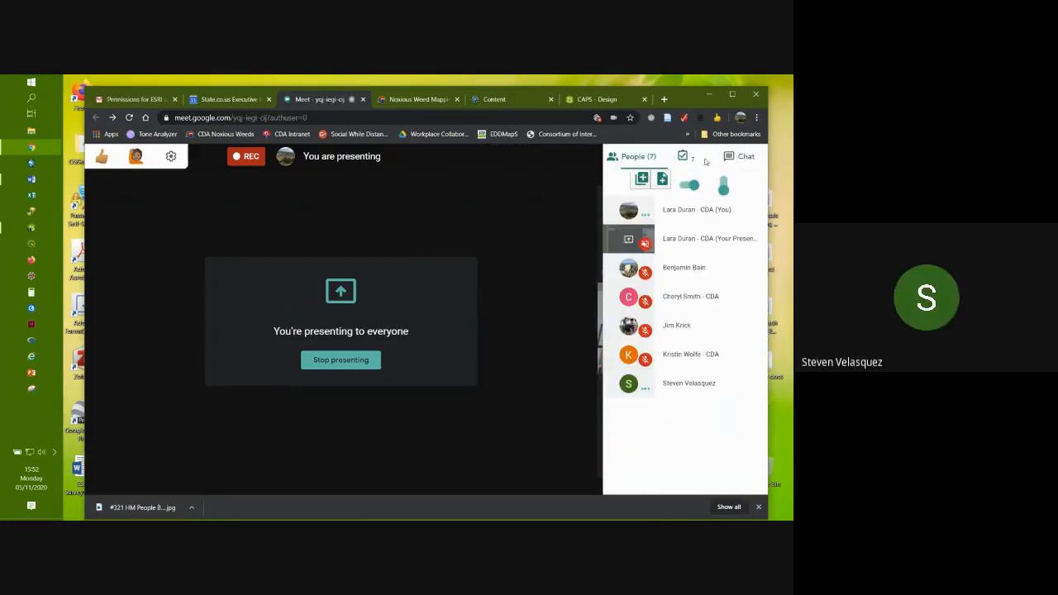
{"action": "left_click", "coordinate": [744, 158]}
{"action": "left_click", "coordinate": [744, 159]}
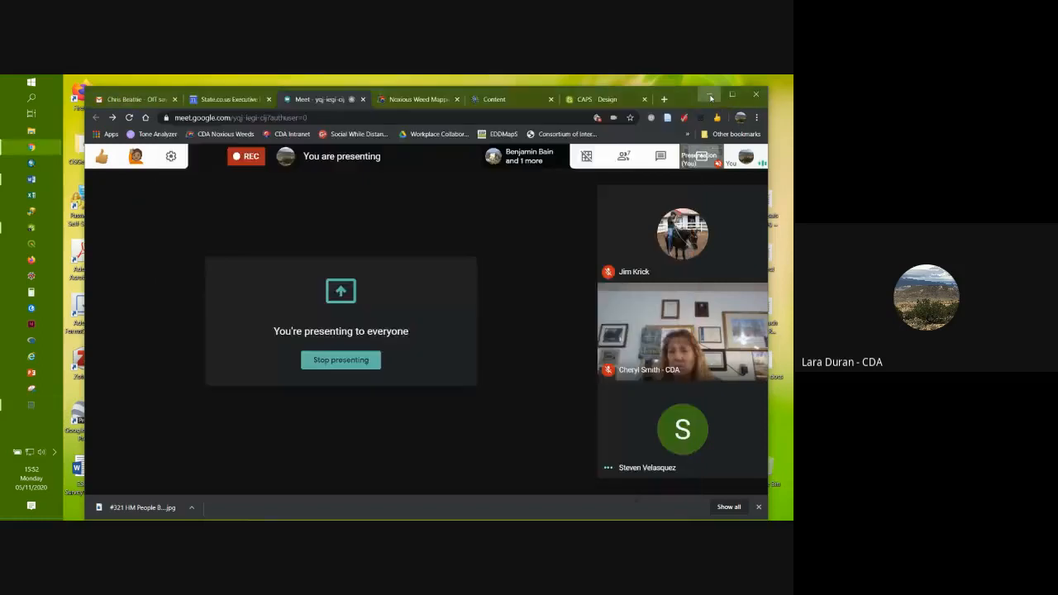
{"action": "left_click", "coordinate": [711, 98]}
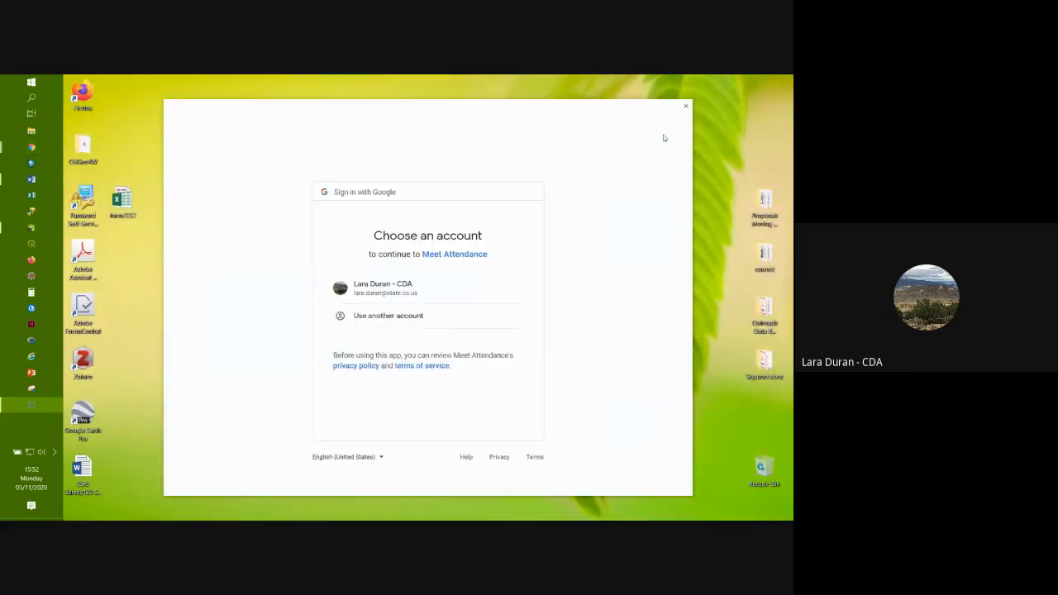
Step: Bring the Word outline forward, widen its window and zoom to 120%
{"action": "left_click", "coordinate": [32, 179]}
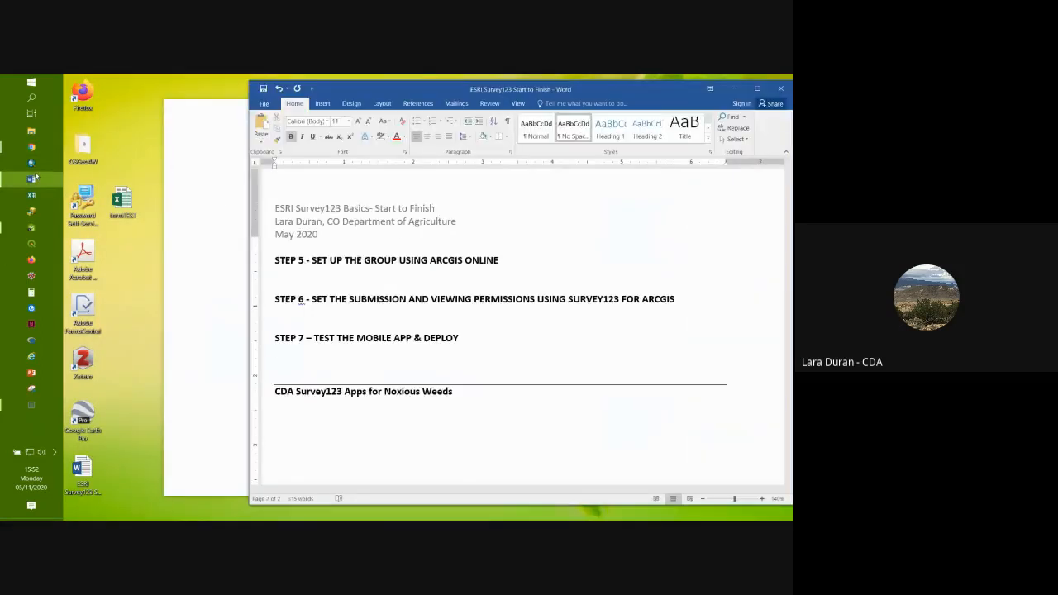
{"action": "left_click_drag", "start_coordinate": [245, 197], "coordinate": [122, 198]}
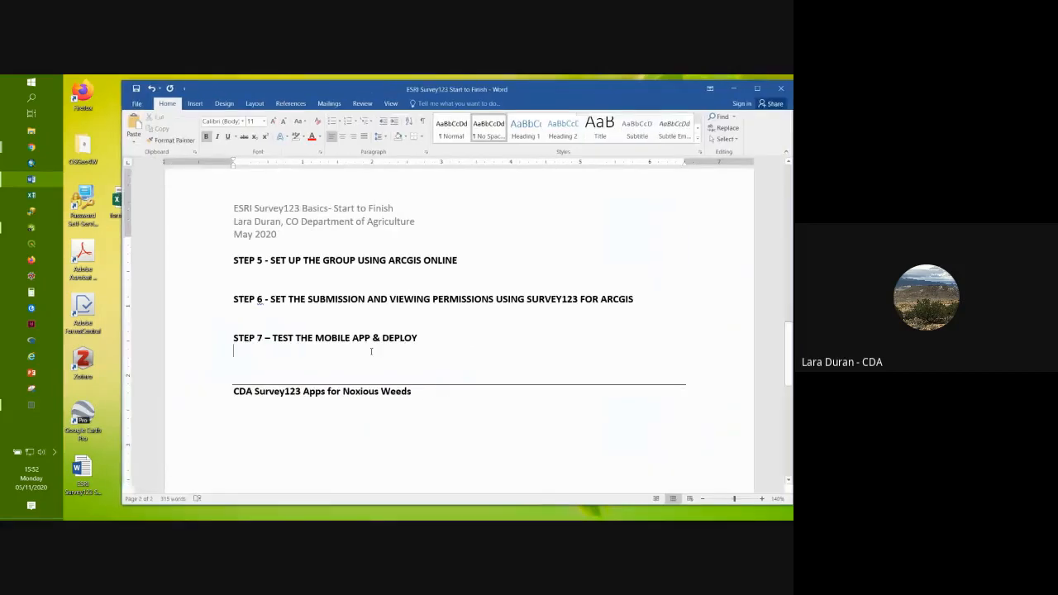
{"action": "left_click", "coordinate": [702, 498]}
{"action": "left_click", "coordinate": [701, 499]}
{"action": "scroll", "coordinate": [392, 395], "scroll_direction": "up", "scroll_amount": 6}
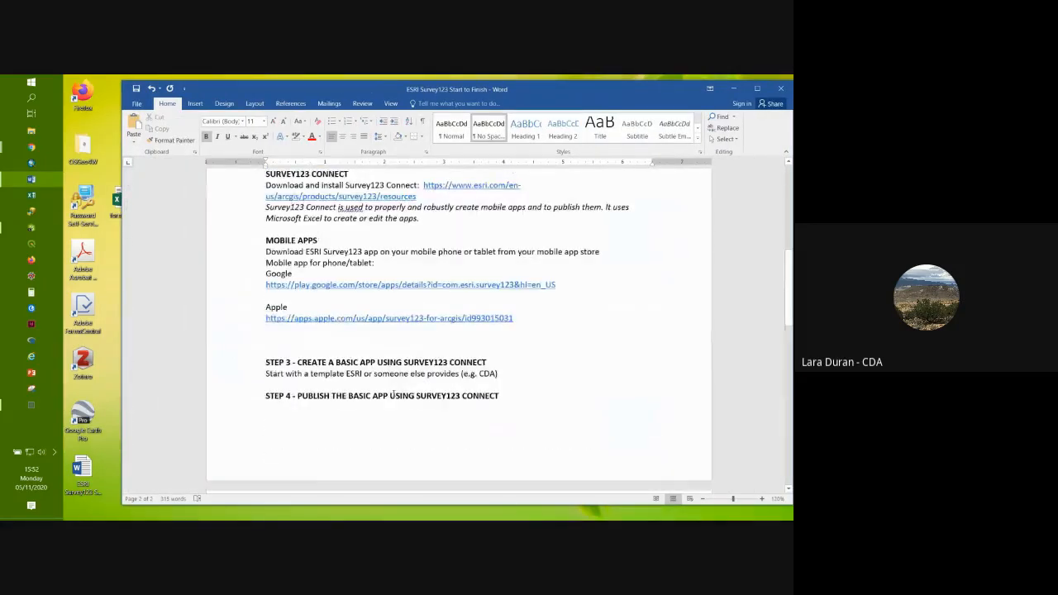
{"action": "scroll", "coordinate": [392, 395], "scroll_direction": "up", "scroll_amount": 3}
{"action": "scroll", "coordinate": [392, 395], "scroll_direction": "down", "scroll_amount": 7}
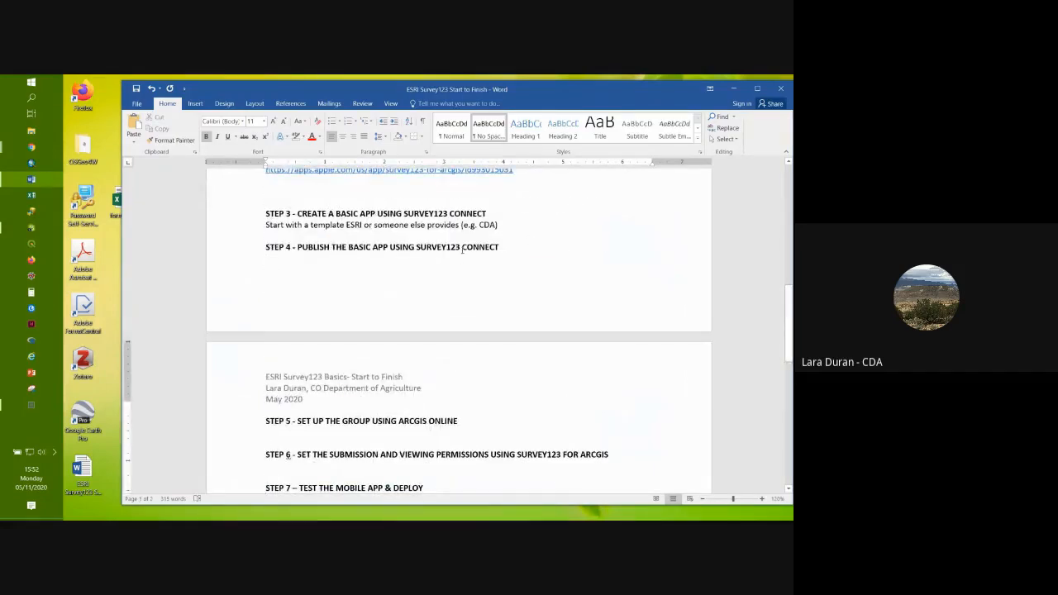
Step: Color SURVEY123 CONNECT red in the STEP 4 and STEP 3 headings
{"action": "left_click_drag", "start_coordinate": [509, 246], "coordinate": [424, 247]}
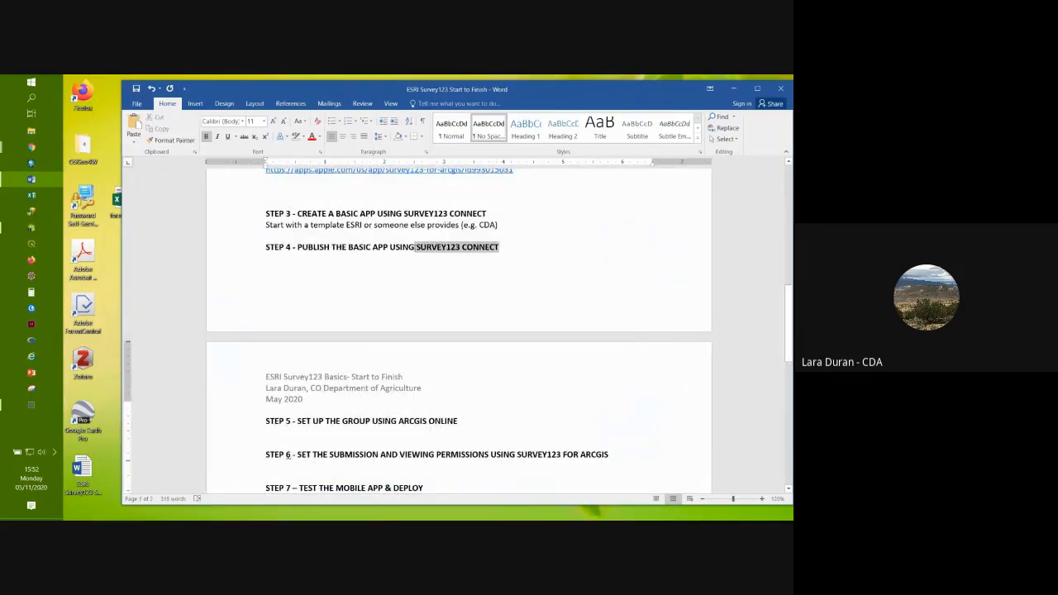
{"action": "left_click", "coordinate": [312, 136]}
{"action": "left_click", "coordinate": [474, 276]}
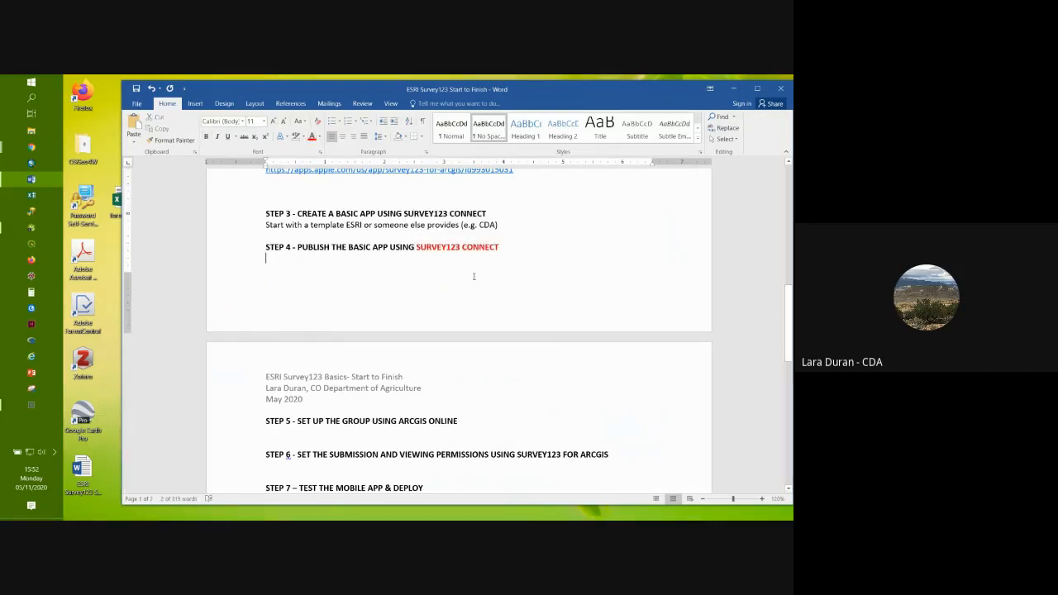
{"action": "left_click_drag", "start_coordinate": [488, 213], "coordinate": [403, 213]}
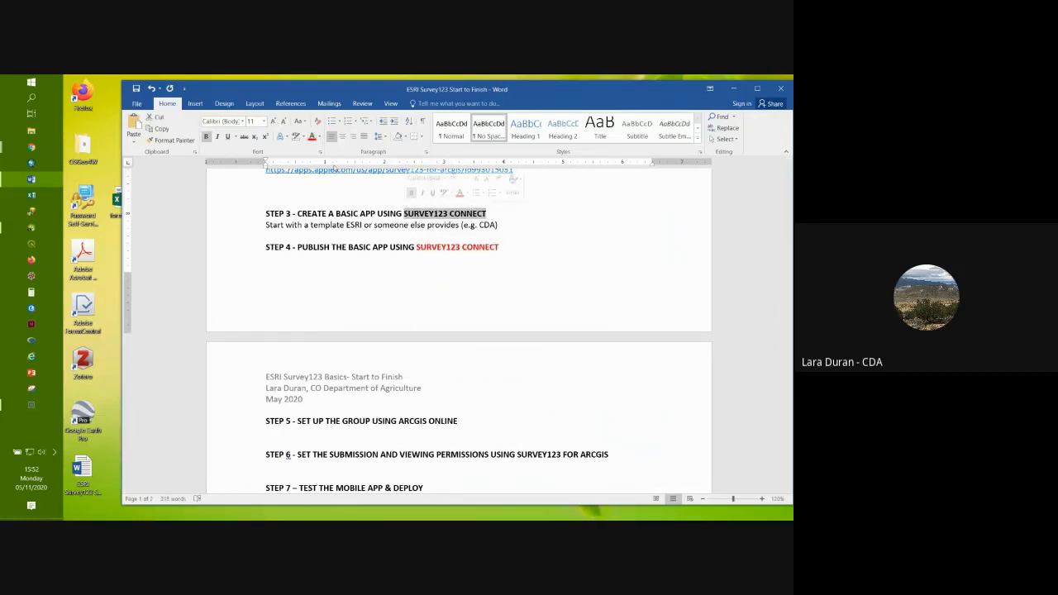
{"action": "left_click", "coordinate": [312, 136]}
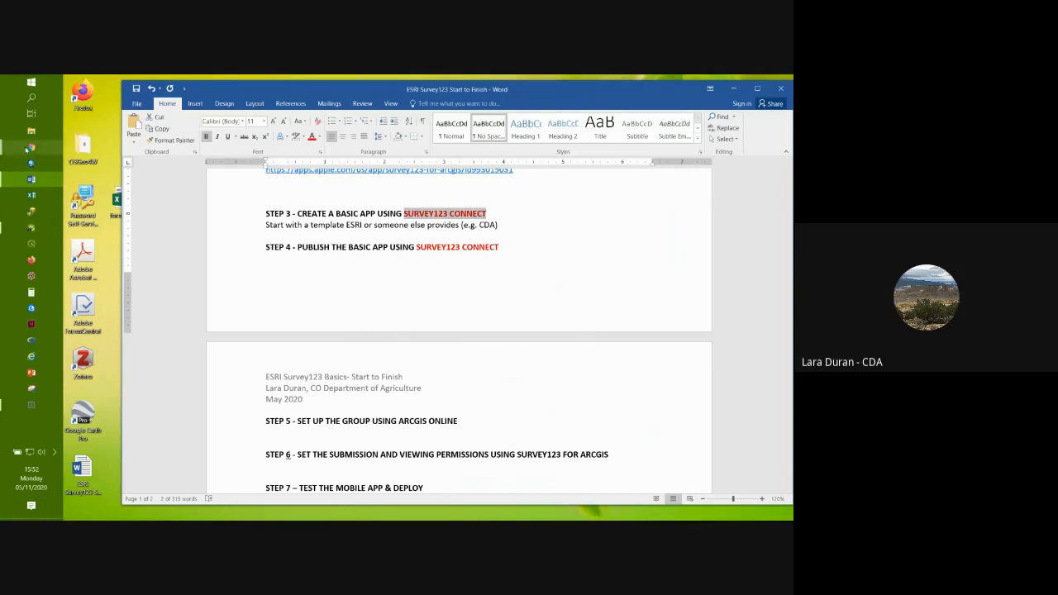
Step: Check the open browser windows, then place the insertion point below STEP 5
{"action": "left_click", "coordinate": [29, 148]}
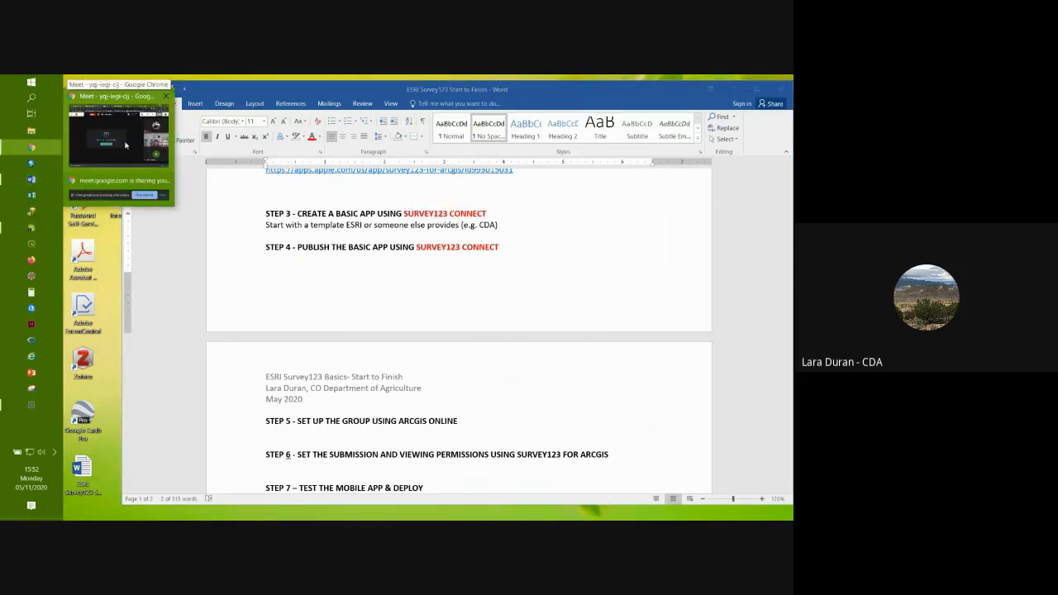
{"action": "mouse_move", "coordinate": [125, 145]}
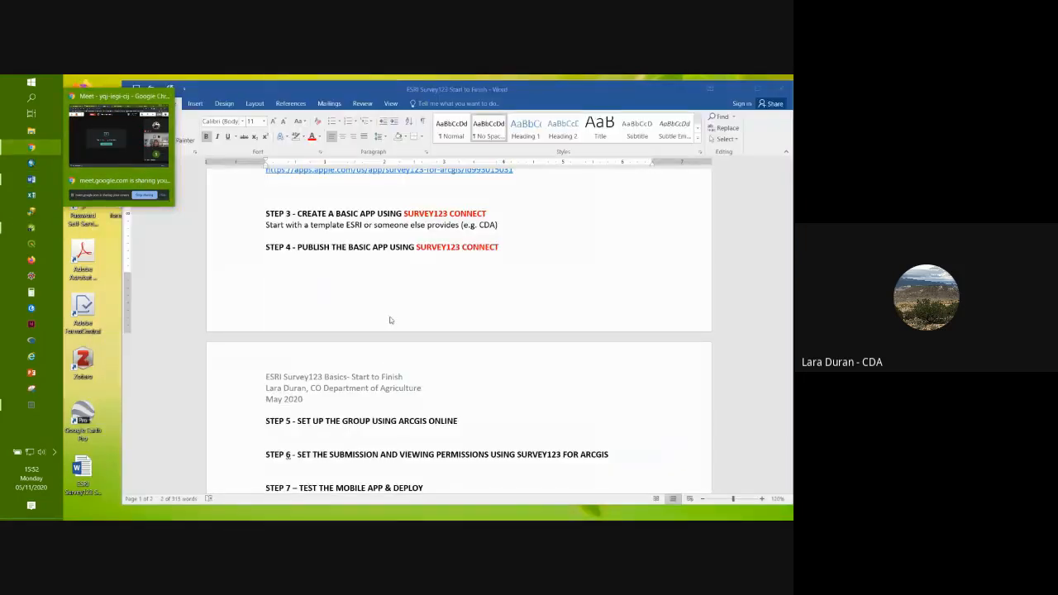
{"action": "left_click", "coordinate": [456, 439]}
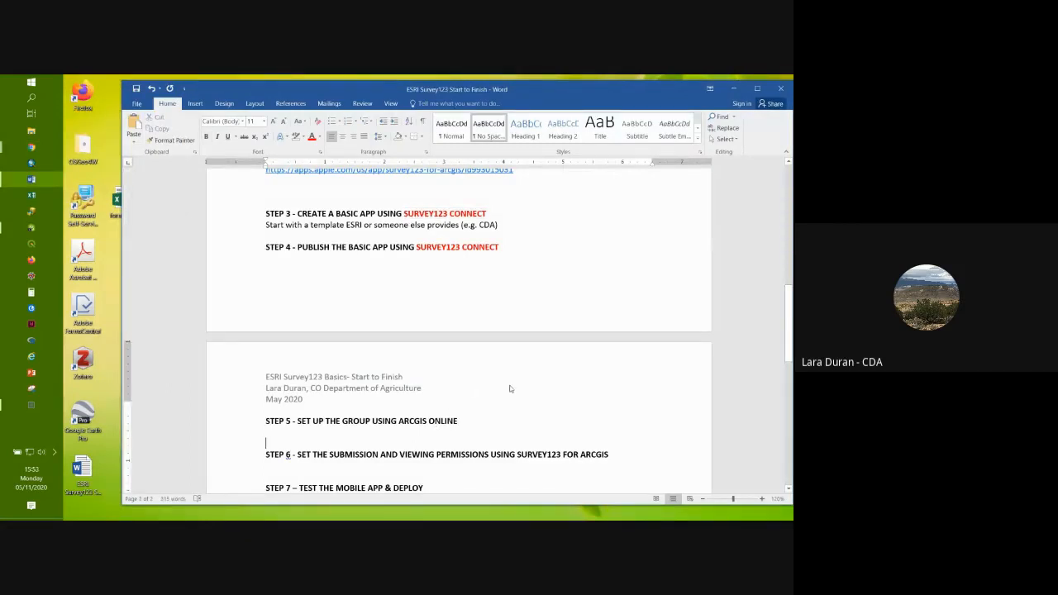
Step: Minimize the Word document and the Google Meet call window to reach the desktop
{"action": "left_click", "coordinate": [734, 89]}
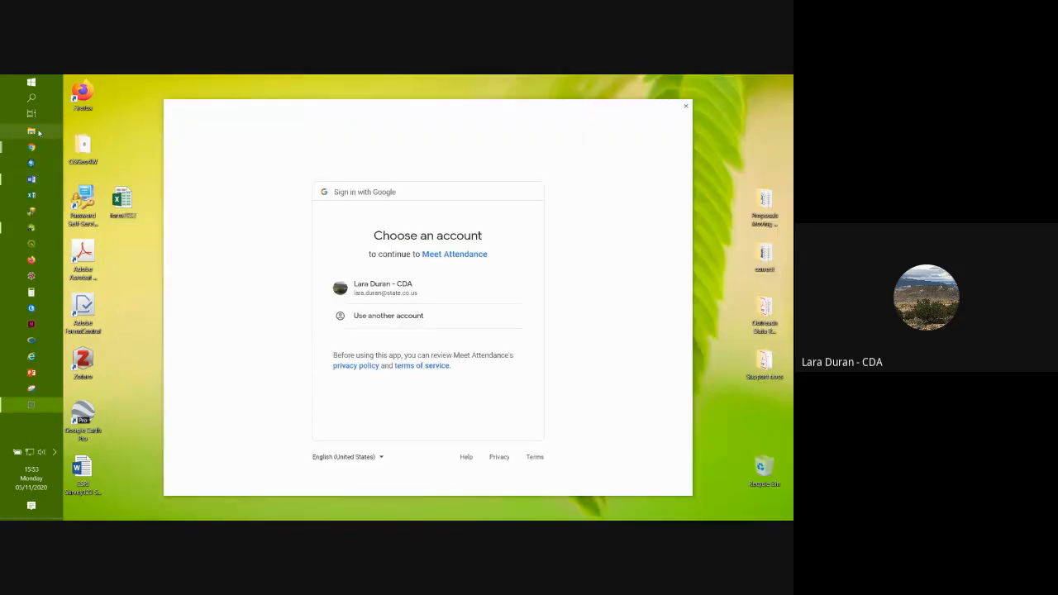
{"action": "left_click", "coordinate": [30, 149]}
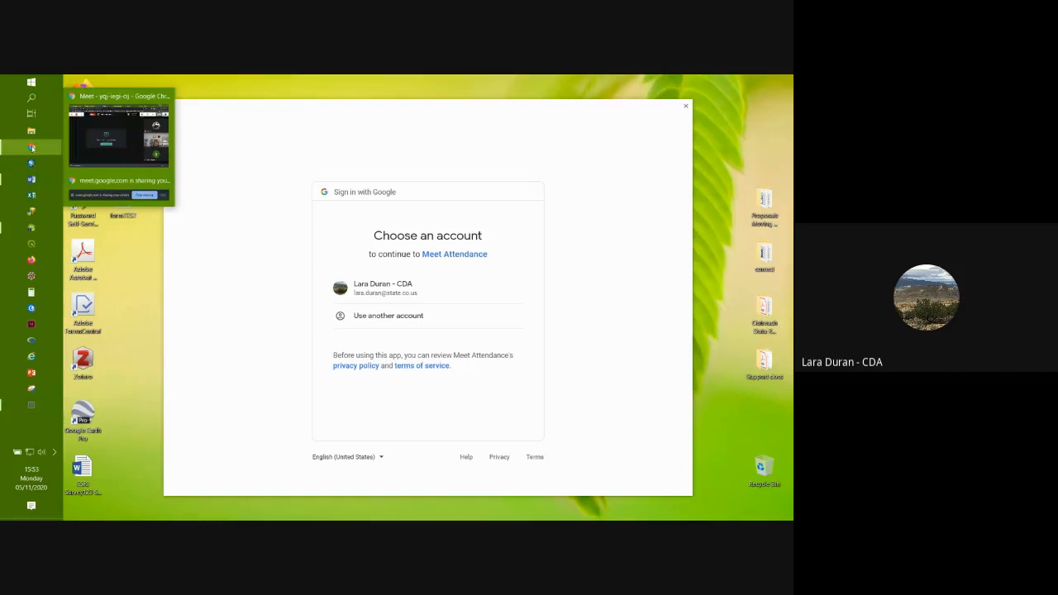
{"action": "left_click", "coordinate": [105, 112]}
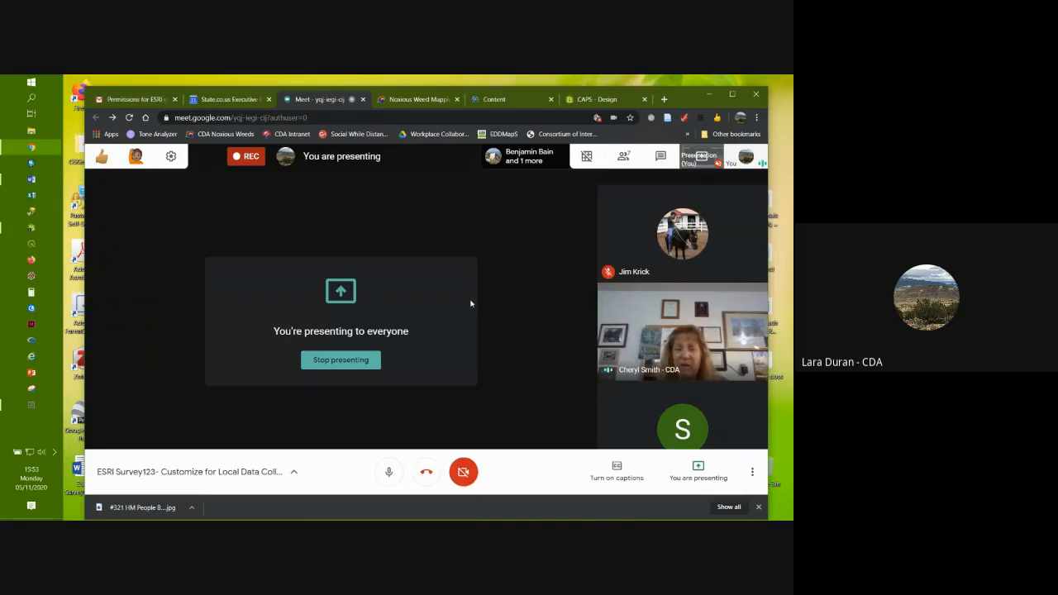
{"action": "left_click", "coordinate": [707, 97]}
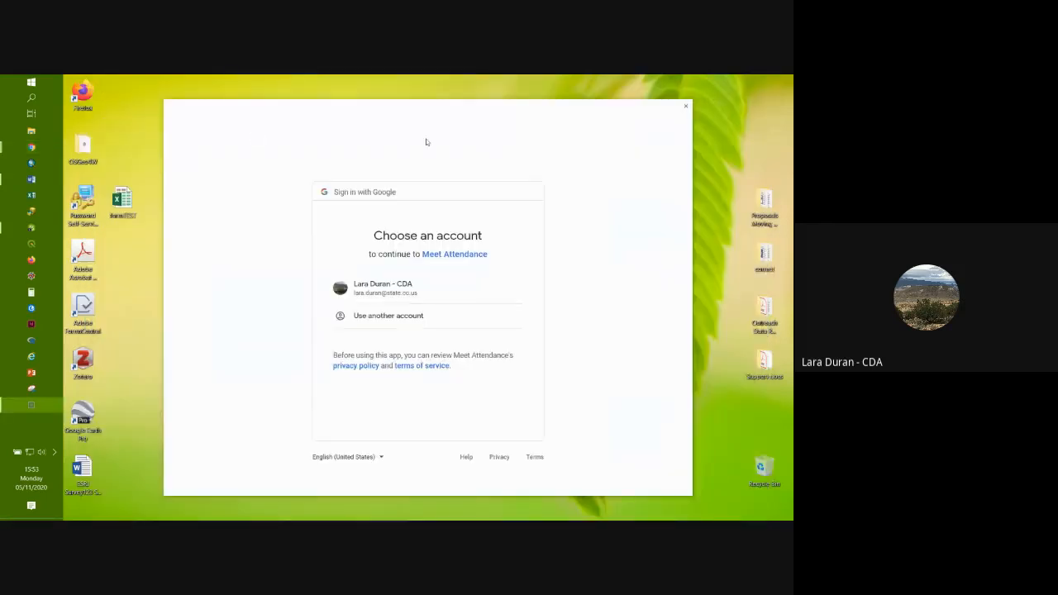
Step: Close the Meet Attendance sign-in prompt and bring up File Explorer on This PC
{"action": "left_click", "coordinate": [685, 108]}
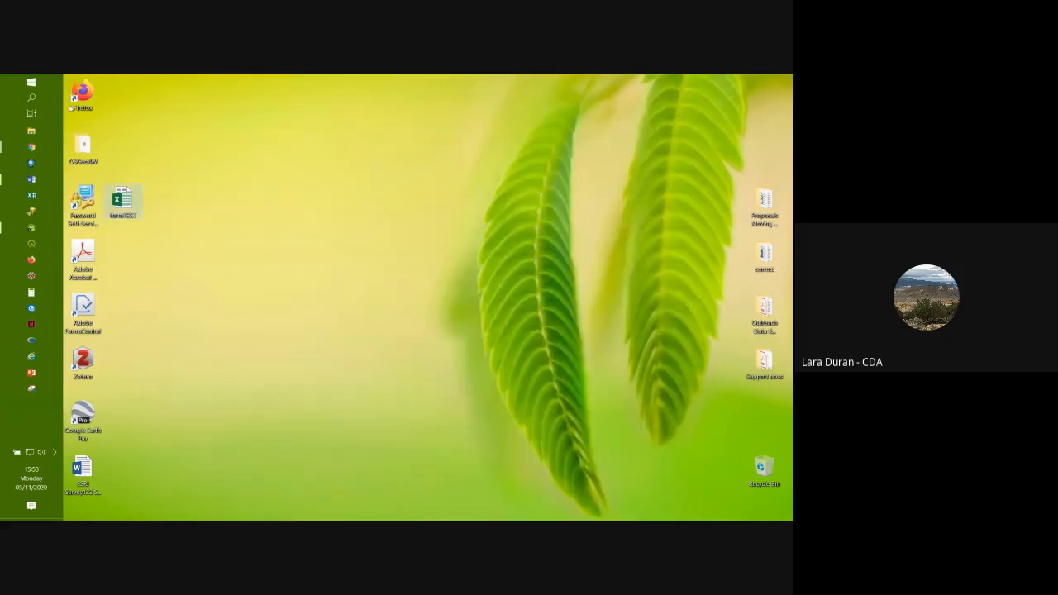
{"action": "left_click", "coordinate": [27, 142]}
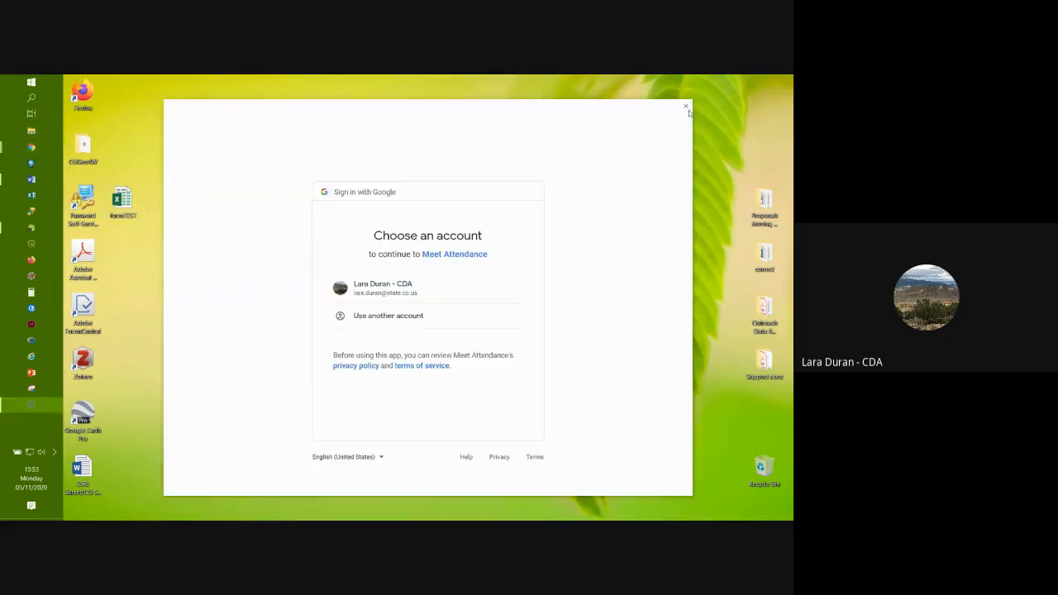
{"action": "left_click", "coordinate": [685, 108]}
{"action": "left_click", "coordinate": [36, 132]}
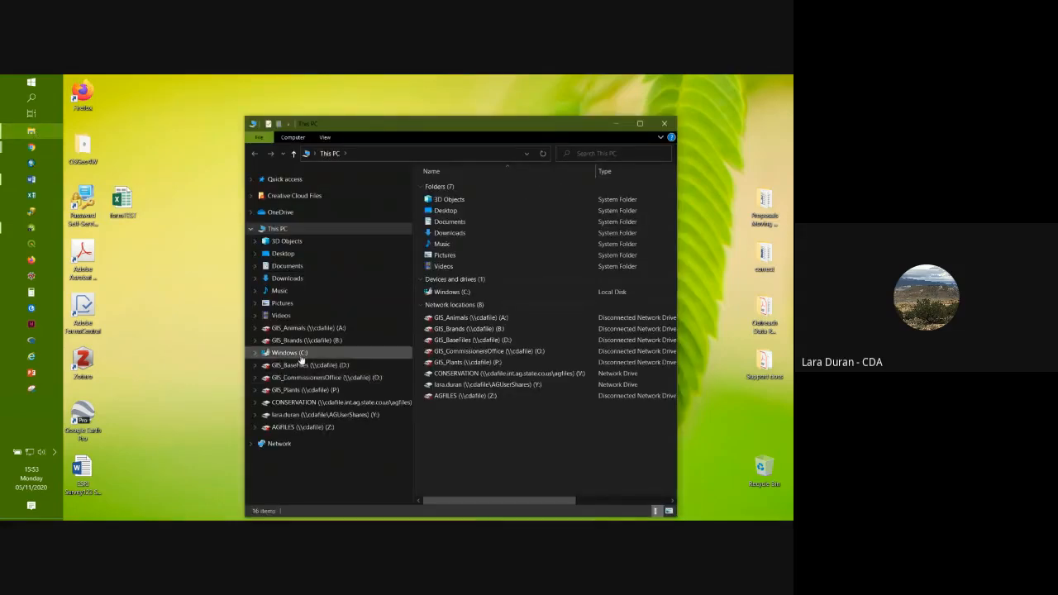
Step: Browse C: > Users > user folder > ArcGIS > My Survey Designs > Report Revisits to Existing EDDMapS Sites in CO
{"action": "left_click", "coordinate": [301, 356]}
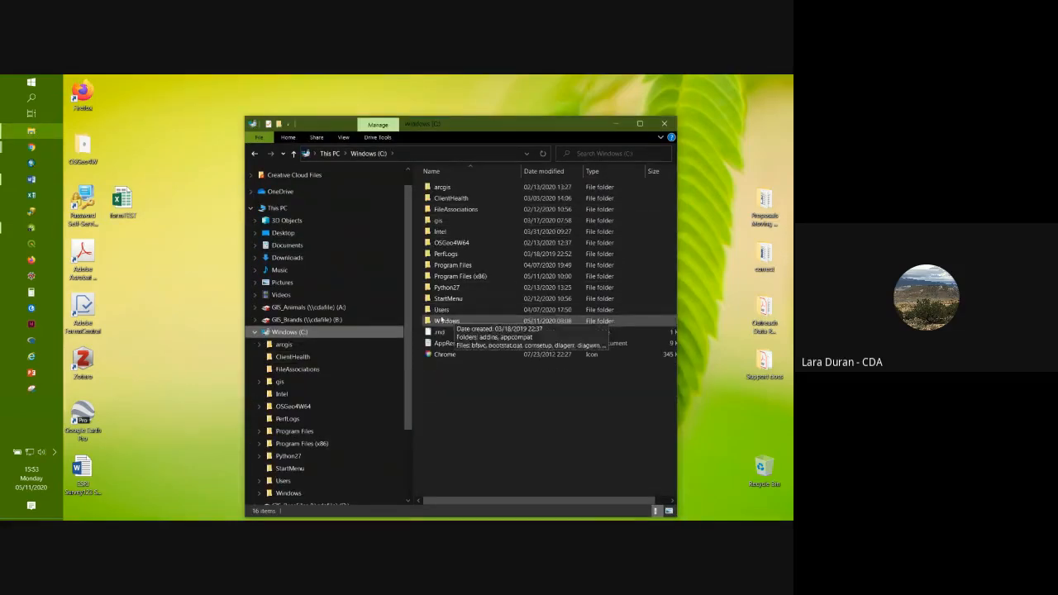
{"action": "left_click", "coordinate": [436, 311]}
{"action": "double_click", "coordinate": [436, 311]}
{"action": "double_click", "coordinate": [454, 222]}
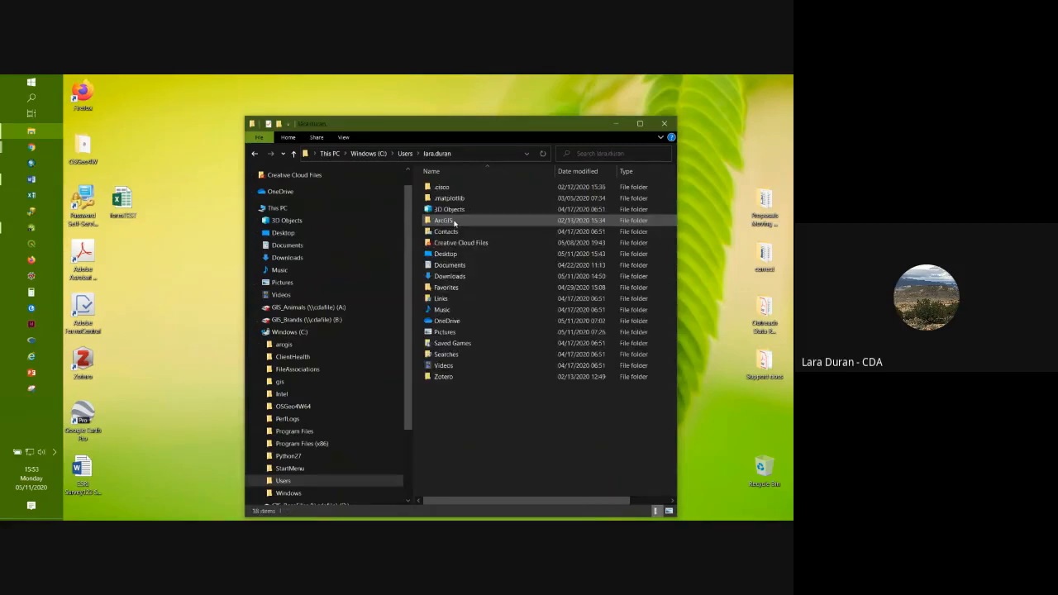
{"action": "double_click", "coordinate": [447, 221]}
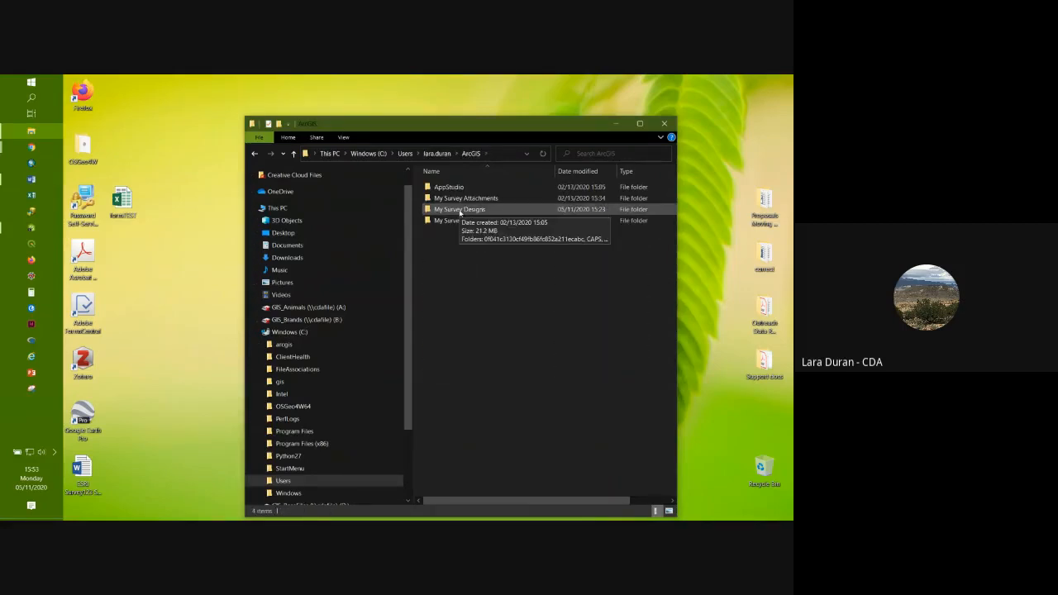
{"action": "double_click", "coordinate": [458, 211]}
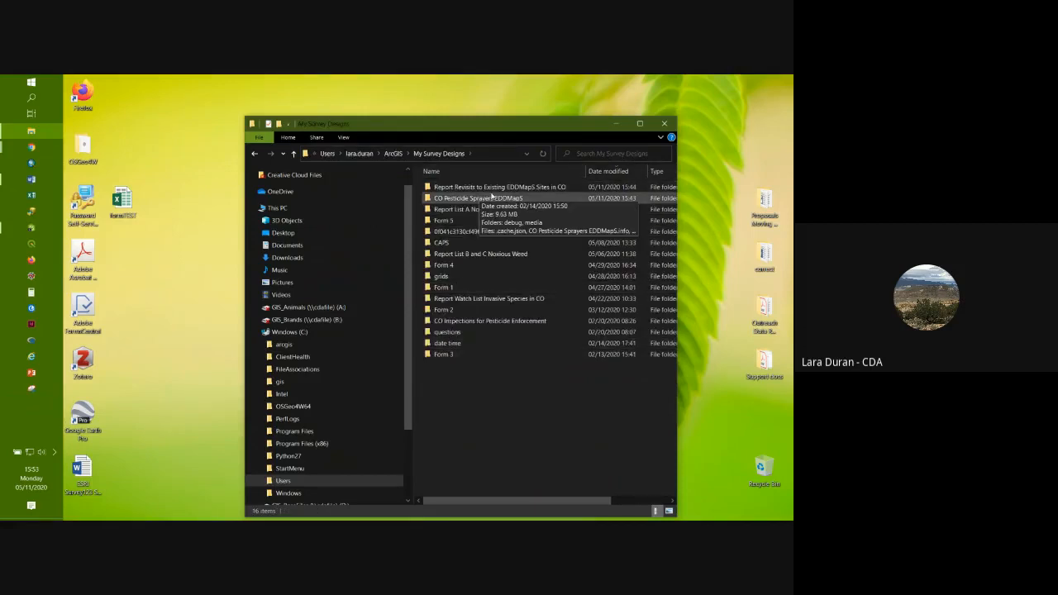
{"action": "double_click", "coordinate": [484, 187]}
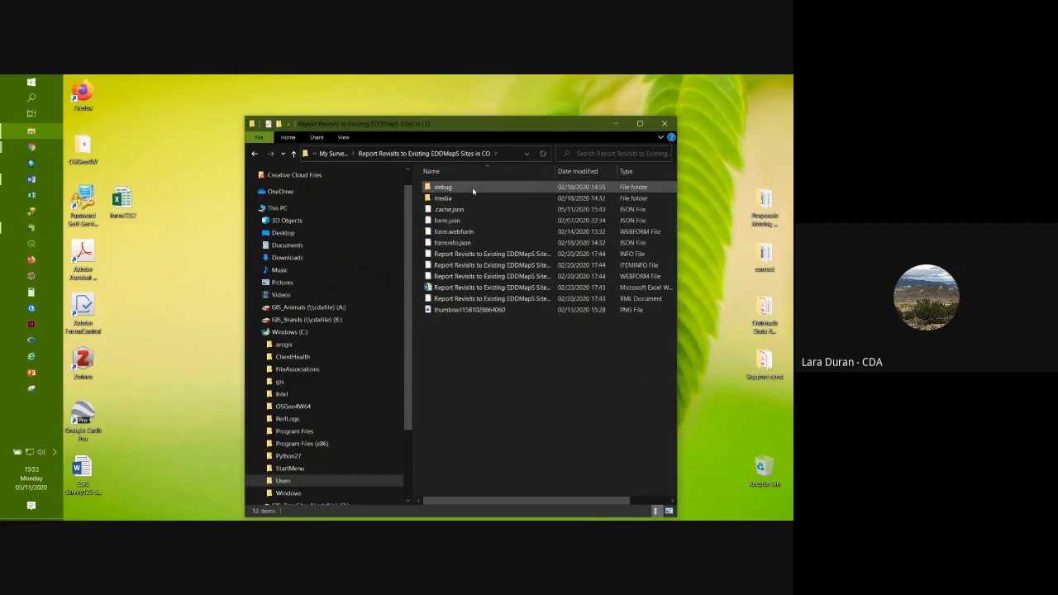
Step: Select the survey's Excel form file, widen the Name column, and return to Survey123 Connect
{"action": "left_click", "coordinate": [454, 288]}
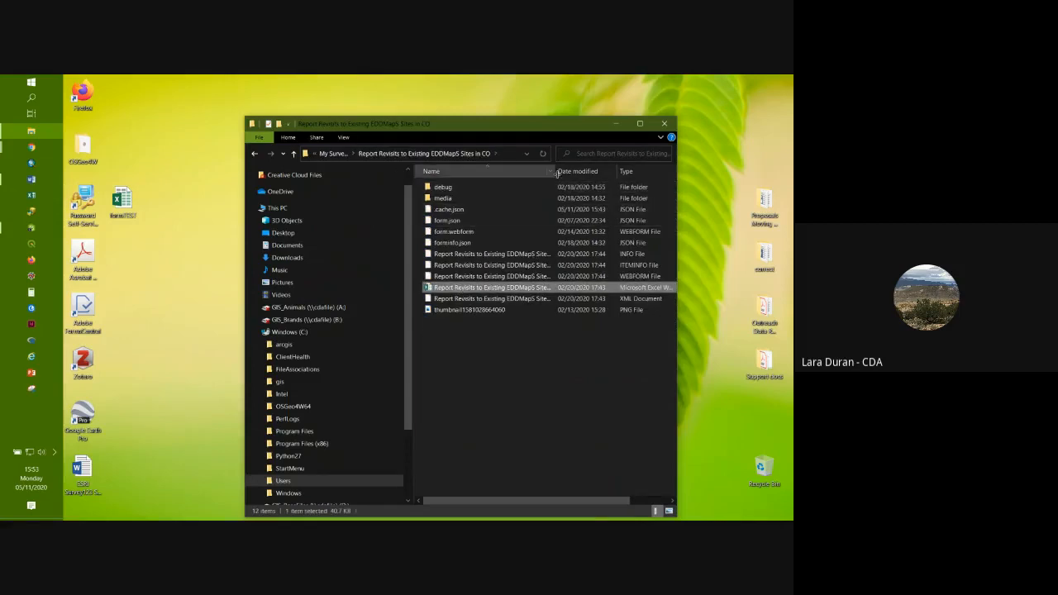
{"action": "left_click_drag", "start_coordinate": [553, 171], "coordinate": [616, 171]}
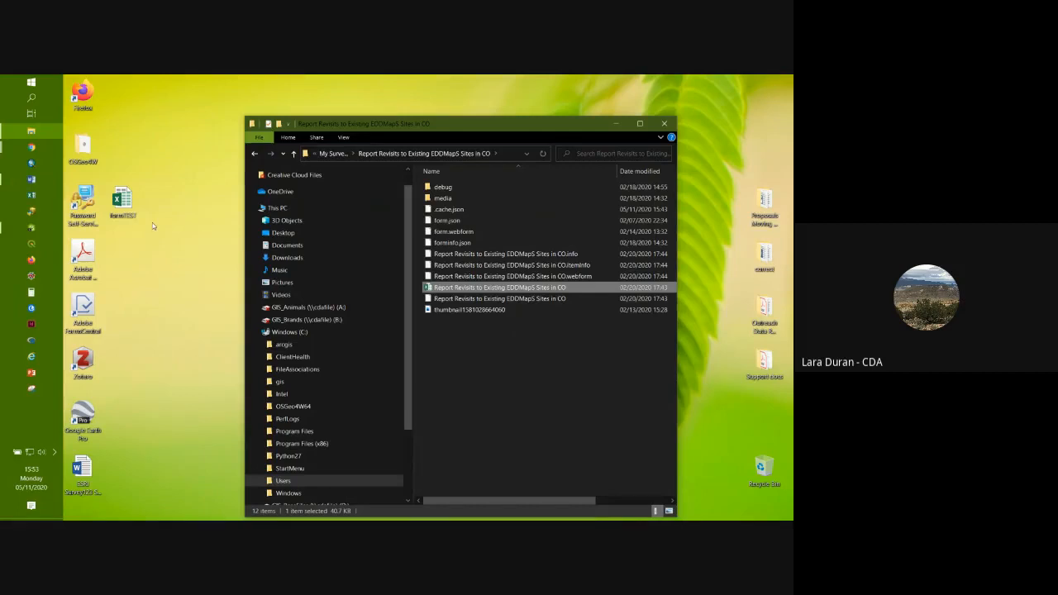
{"action": "left_click", "coordinate": [36, 232]}
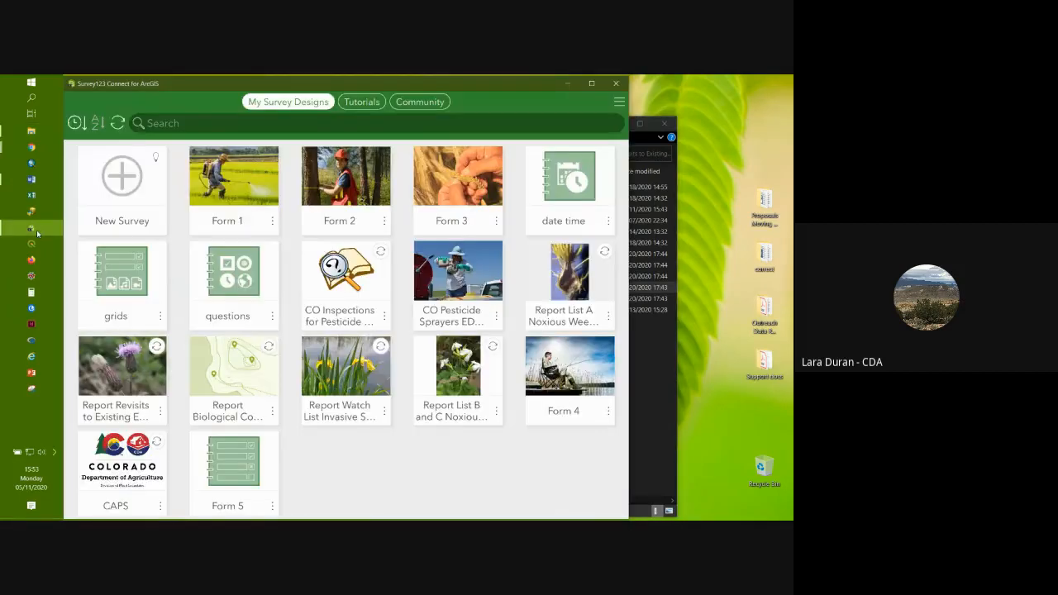
Step: Start a New Survey from a File in Connect, then cancel without creating it
{"action": "left_click", "coordinate": [118, 203]}
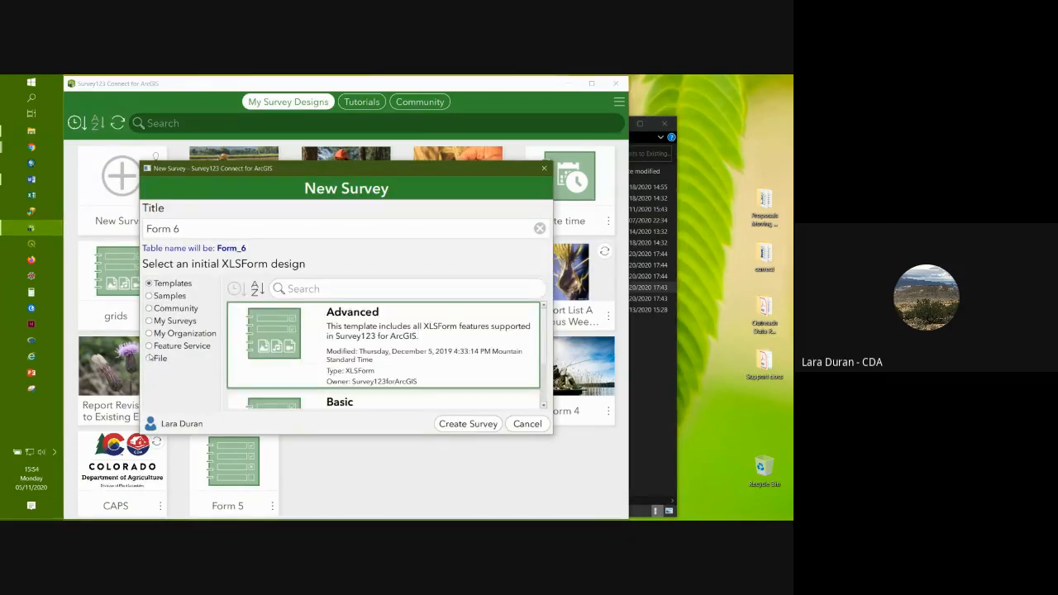
{"action": "left_click", "coordinate": [149, 358]}
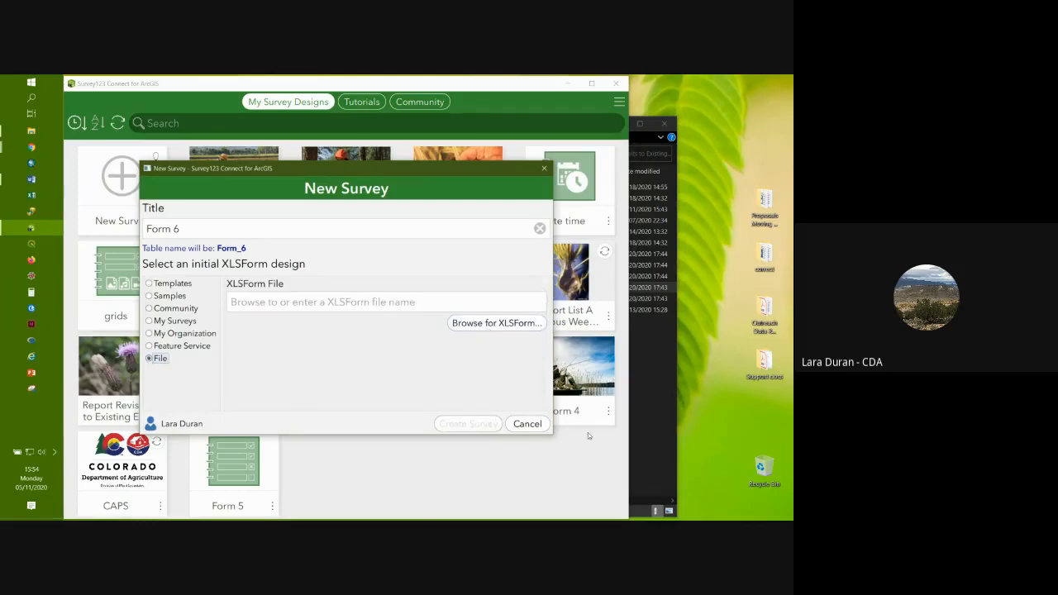
{"action": "left_click", "coordinate": [528, 423]}
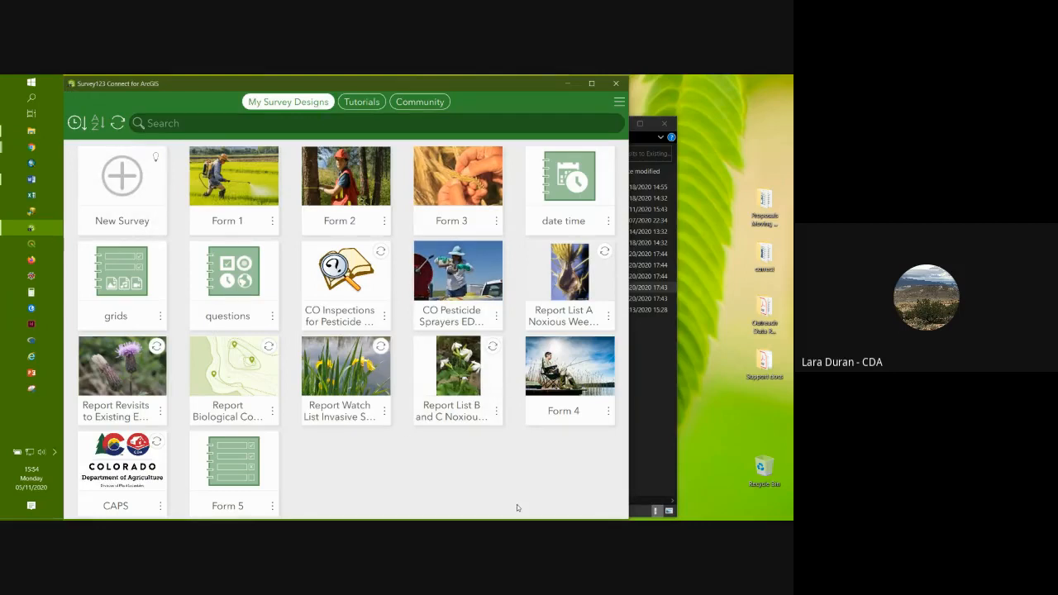
Step: Minimize Connect, close File Explorer, and return to the ArcGIS Online Survey-CAPS content in Chrome
{"action": "left_click", "coordinate": [567, 84]}
{"action": "left_click", "coordinate": [666, 123]}
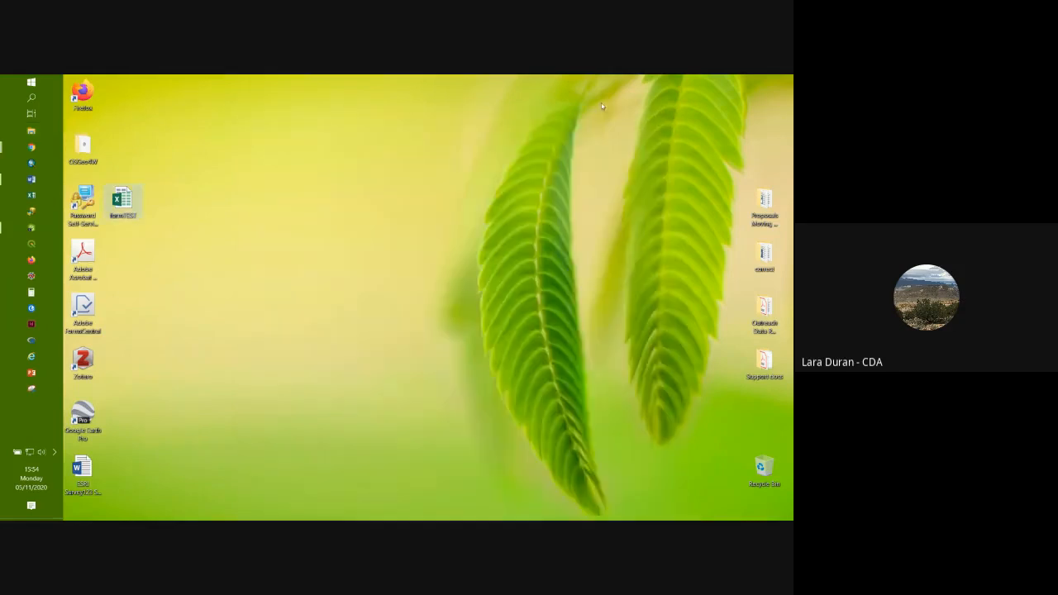
{"action": "mouse_move", "coordinate": [29, 149]}
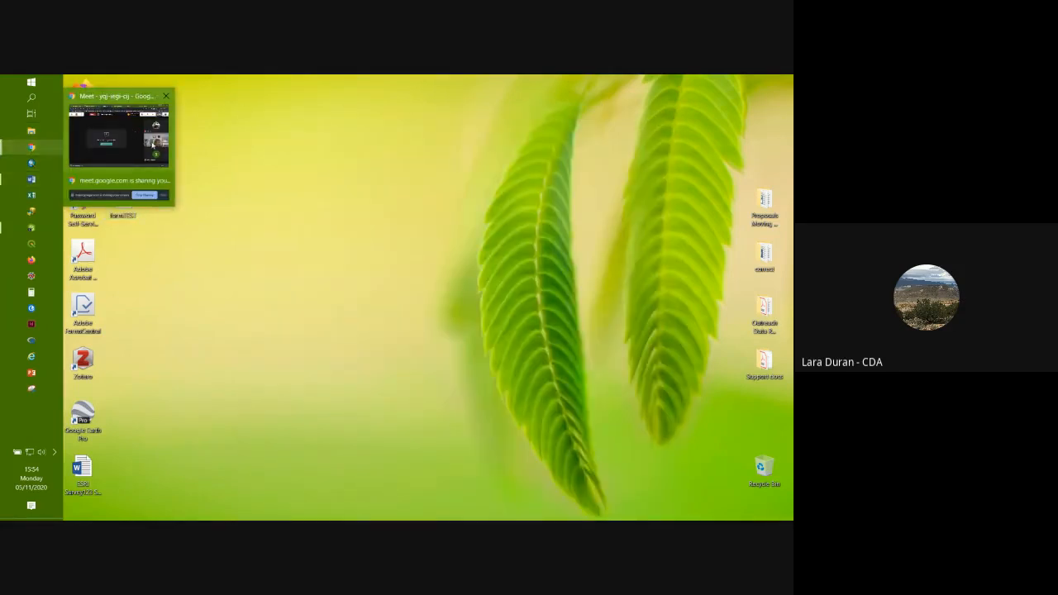
{"action": "left_click", "coordinate": [102, 97]}
{"action": "left_click", "coordinate": [499, 100]}
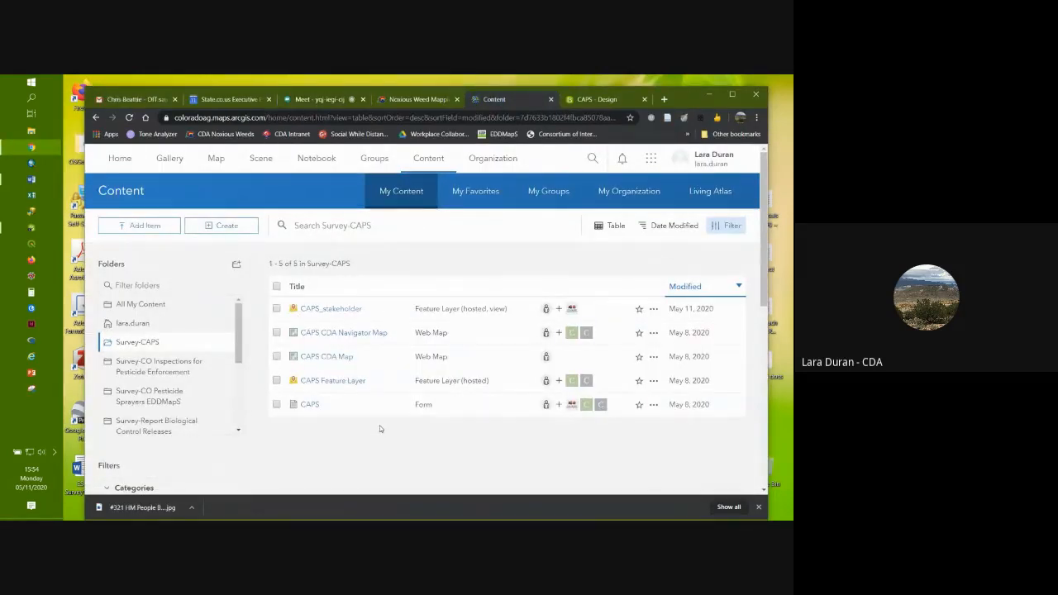
Step: View the members of the CDA CAPS Surveyors group
{"action": "left_click", "coordinate": [374, 158]}
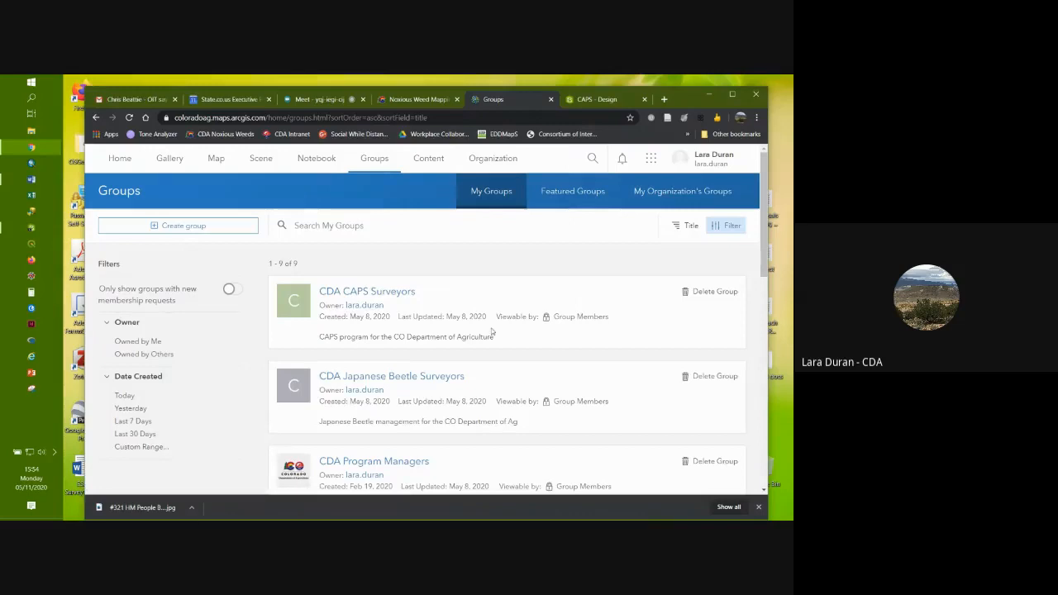
{"action": "left_click", "coordinate": [382, 293]}
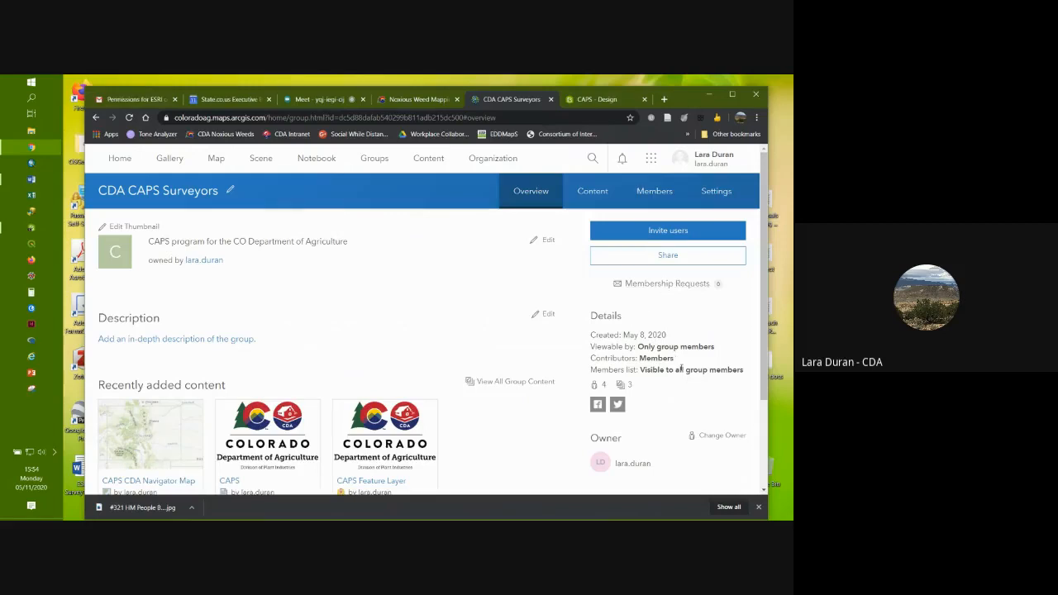
{"action": "left_click", "coordinate": [601, 386]}
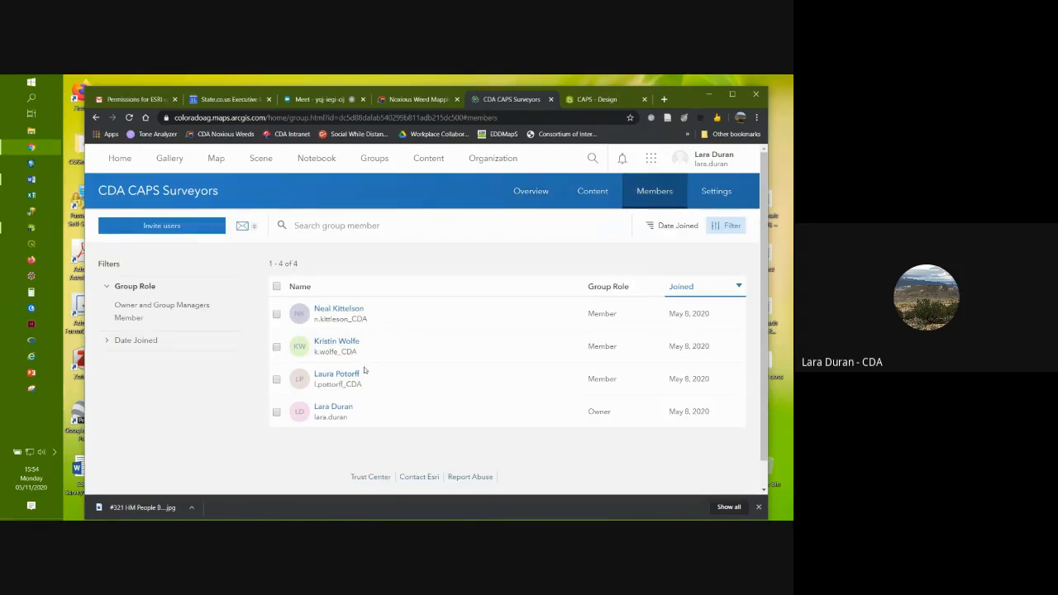
Step: Check the CDA Japanese Beetle Surveyors group's three members, then switch back to Google Meet
{"action": "left_click", "coordinate": [374, 161]}
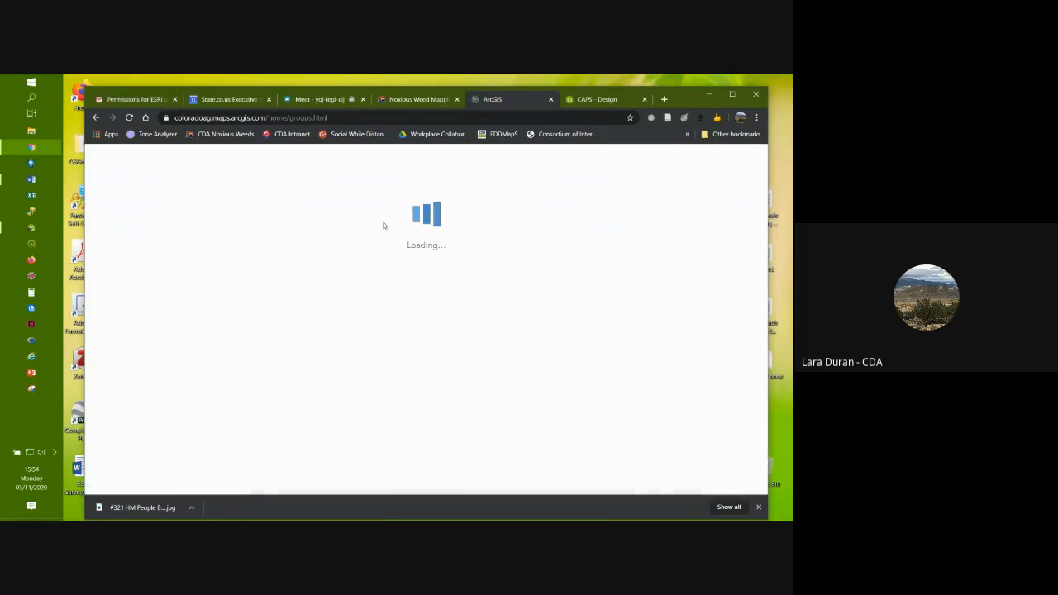
{"action": "left_click", "coordinate": [432, 380]}
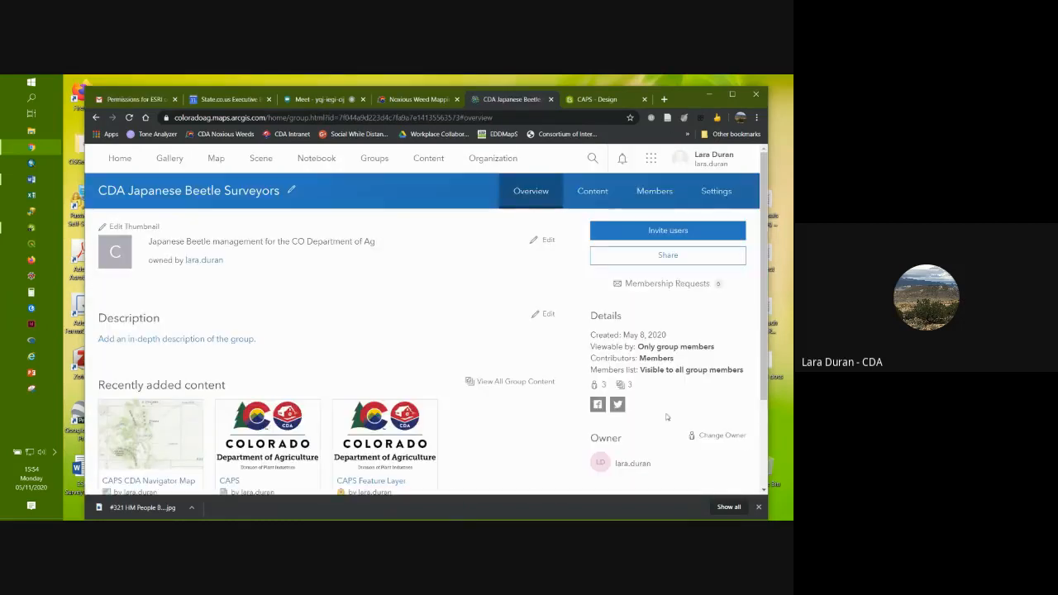
{"action": "left_click", "coordinate": [597, 405]}
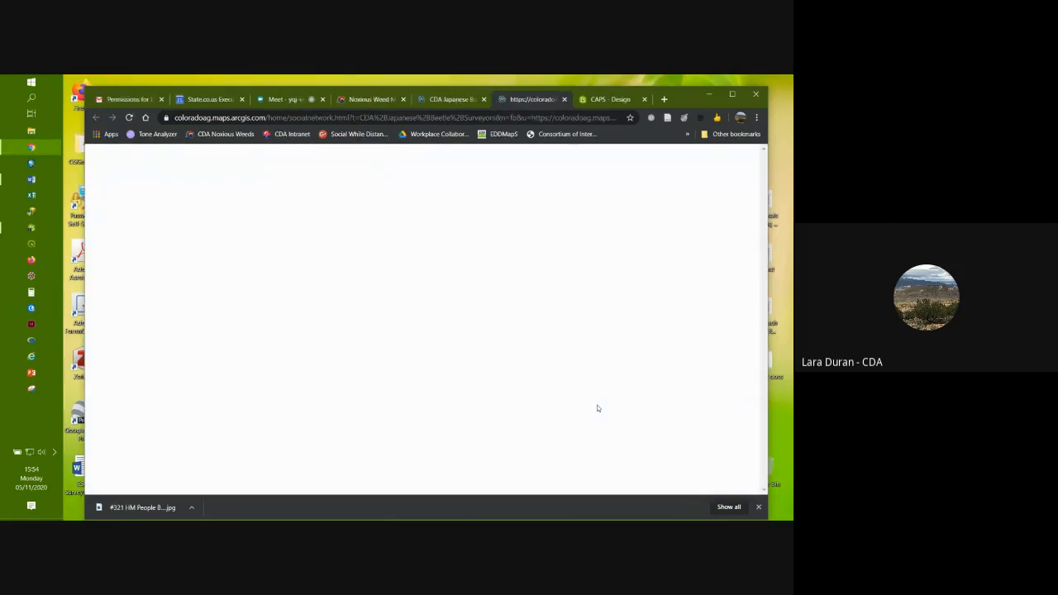
{"action": "left_click", "coordinate": [564, 99]}
{"action": "left_click", "coordinate": [520, 281]}
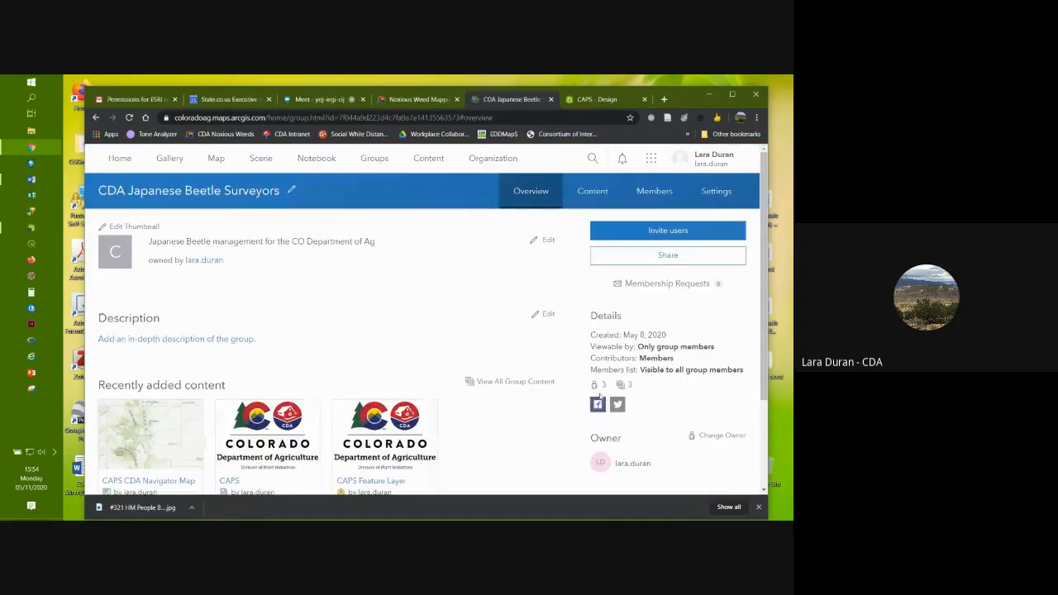
{"action": "left_click", "coordinate": [595, 384]}
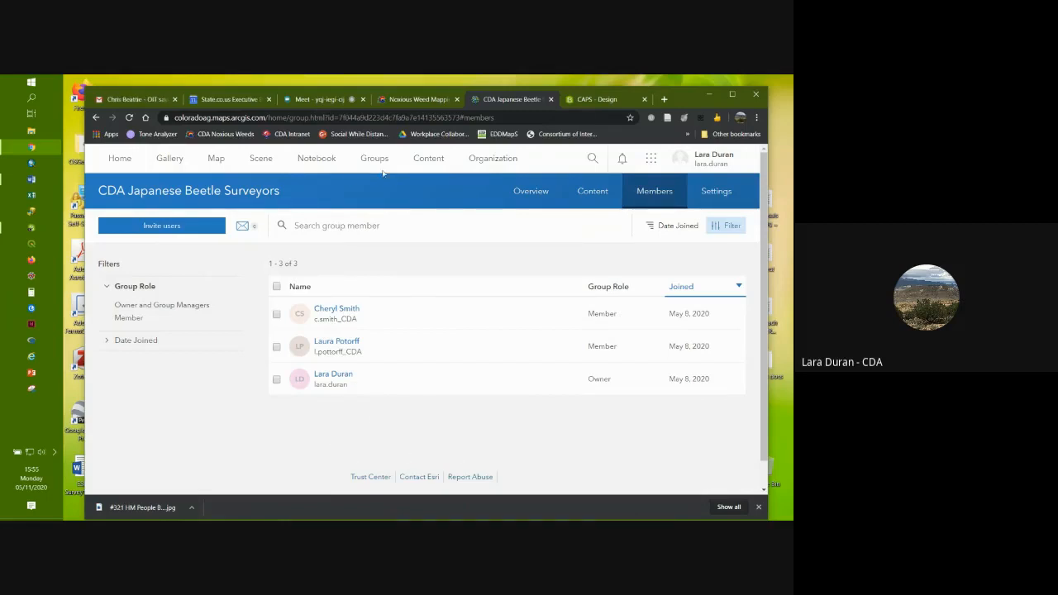
{"action": "left_click", "coordinate": [95, 119]}
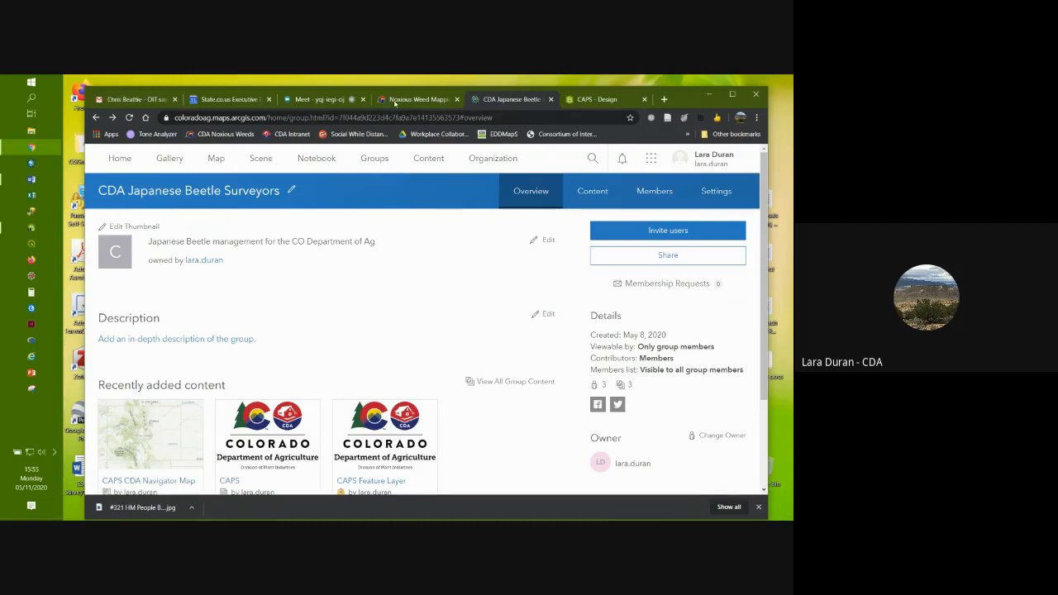
{"action": "left_click", "coordinate": [313, 100]}
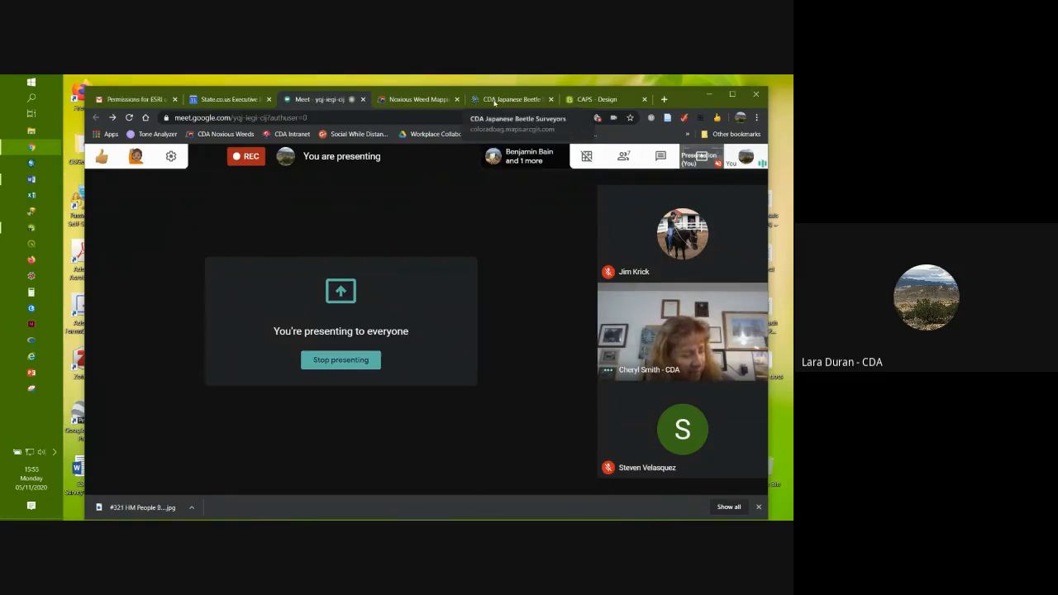
Step: Back in the Meet call, choose Stop recording from the More options menu
{"action": "left_click", "coordinate": [494, 100]}
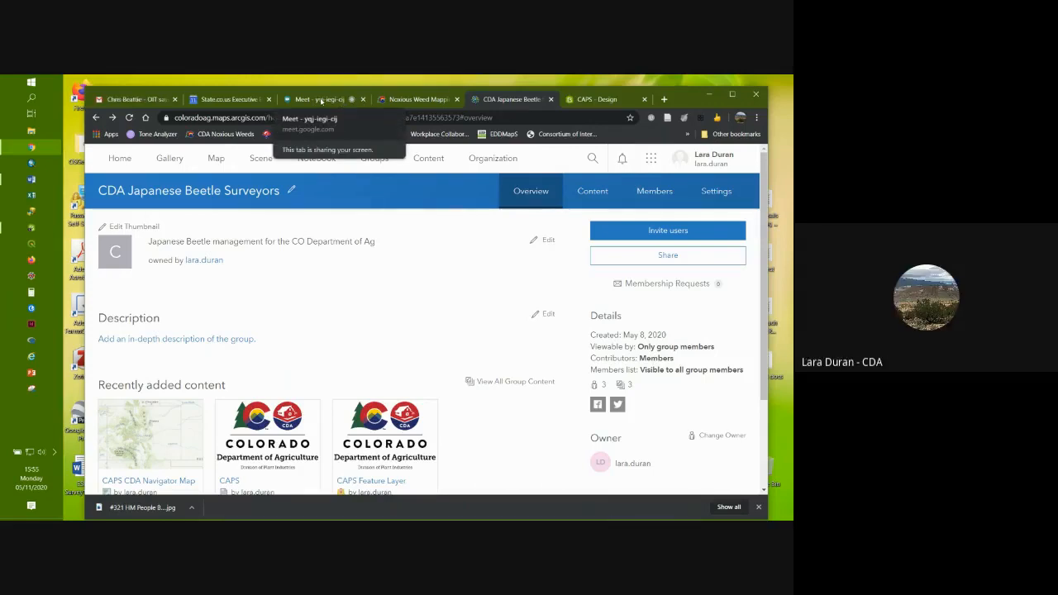
{"action": "left_click", "coordinate": [322, 100]}
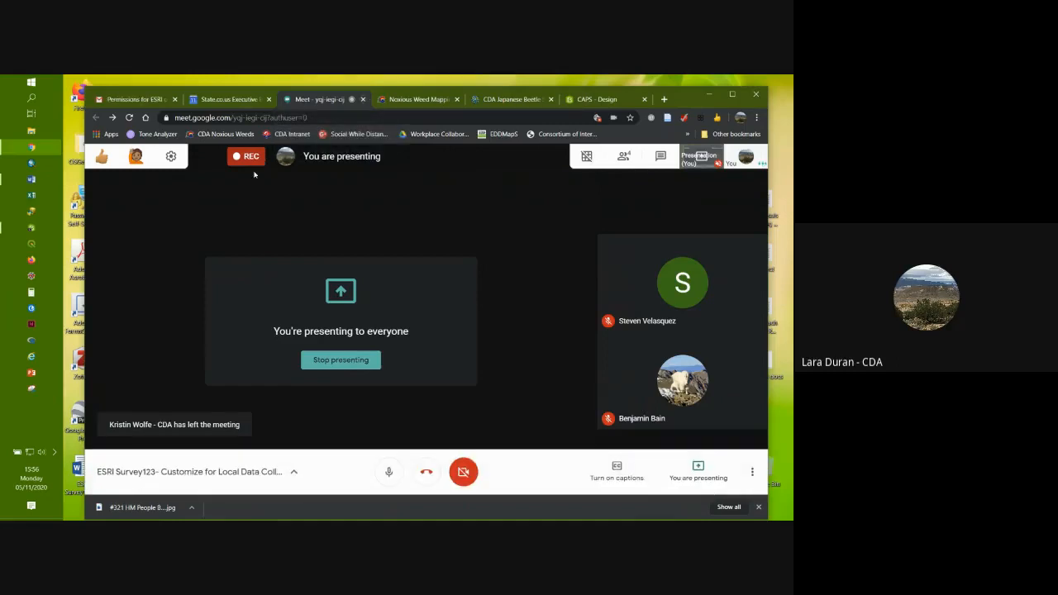
{"action": "left_click", "coordinate": [753, 472]}
{"action": "left_click", "coordinate": [670, 242]}
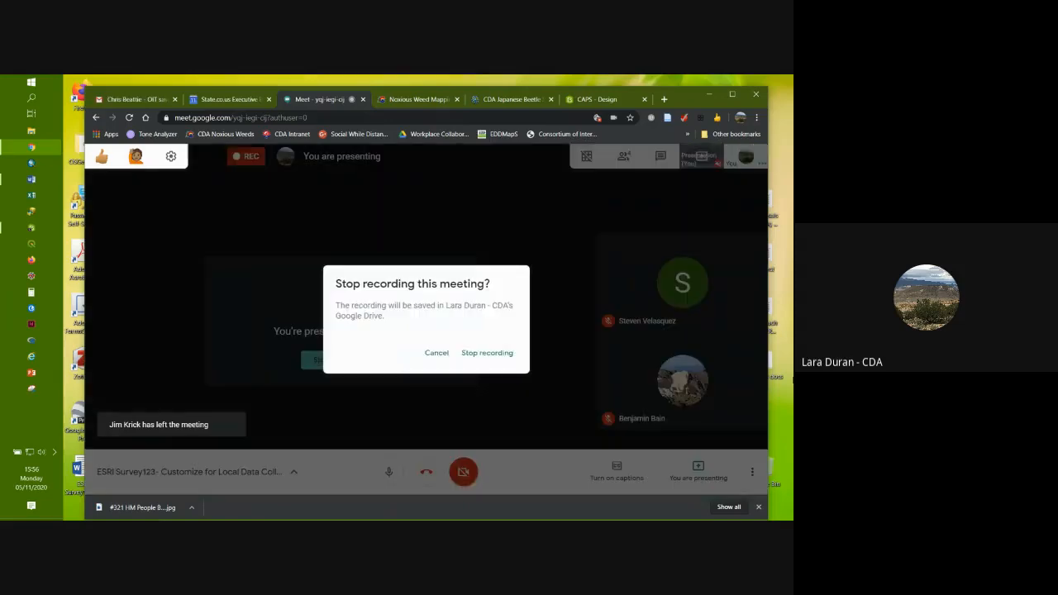